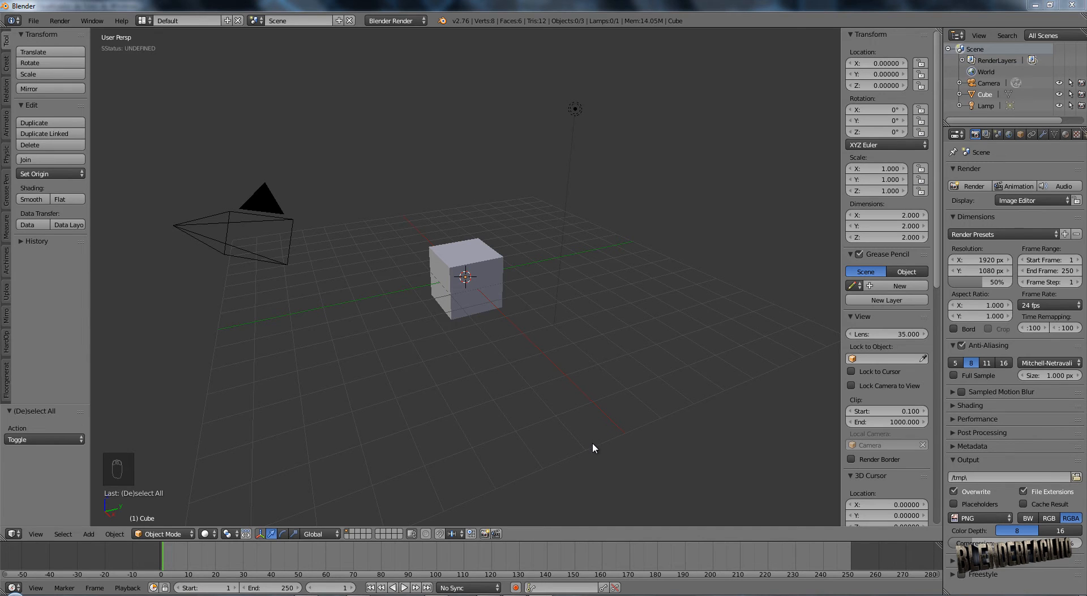
View the reference image perro and play back the rendered animation of the robot dog from Perro.blend, closing both viewers.
left_click(544, 594)
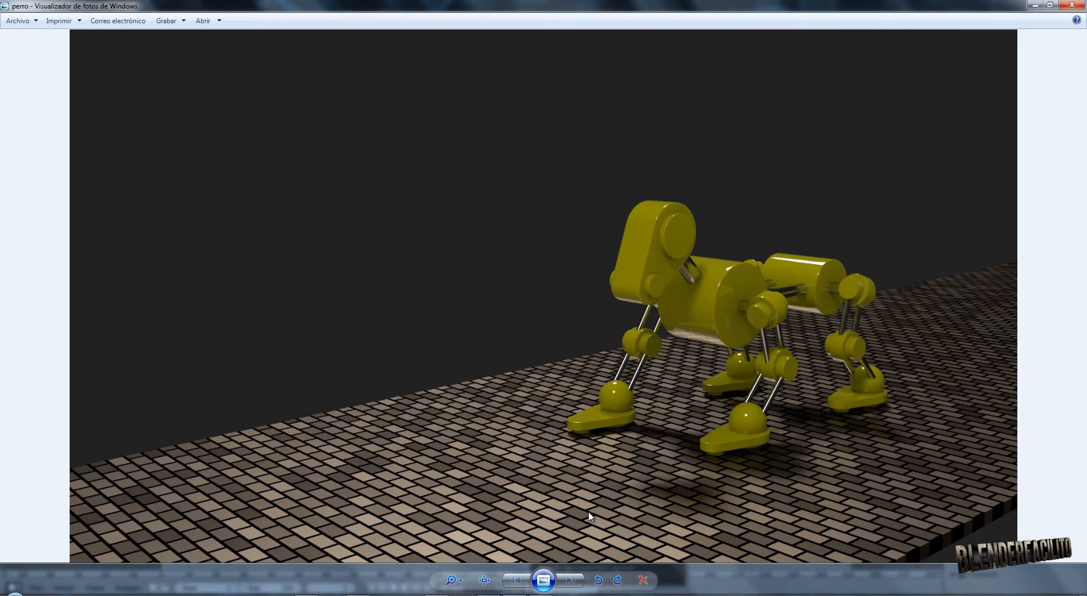
key("alt+F4")
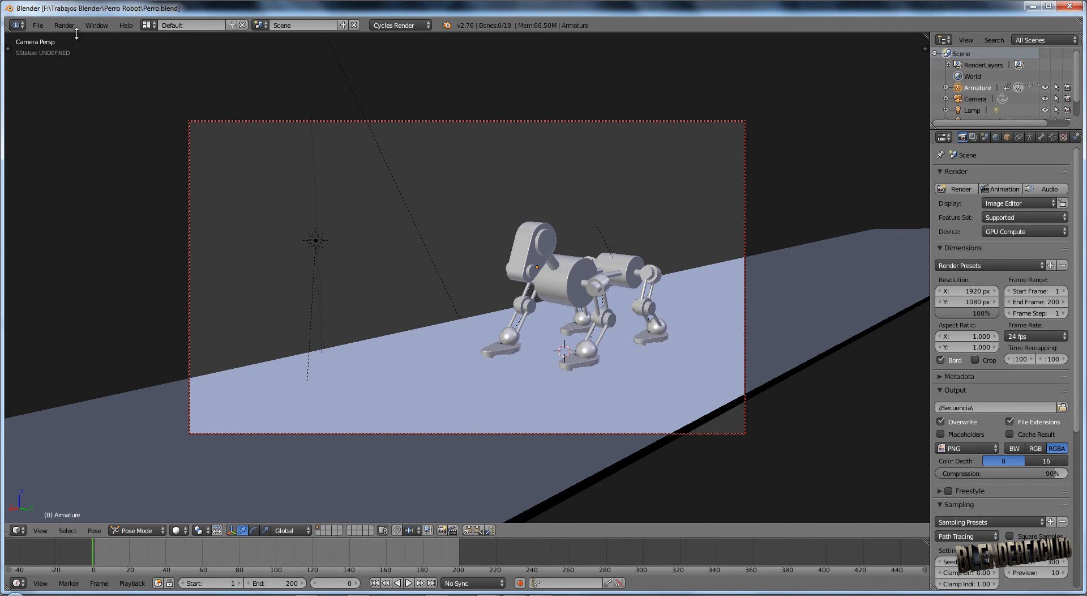
left_click(64, 24)
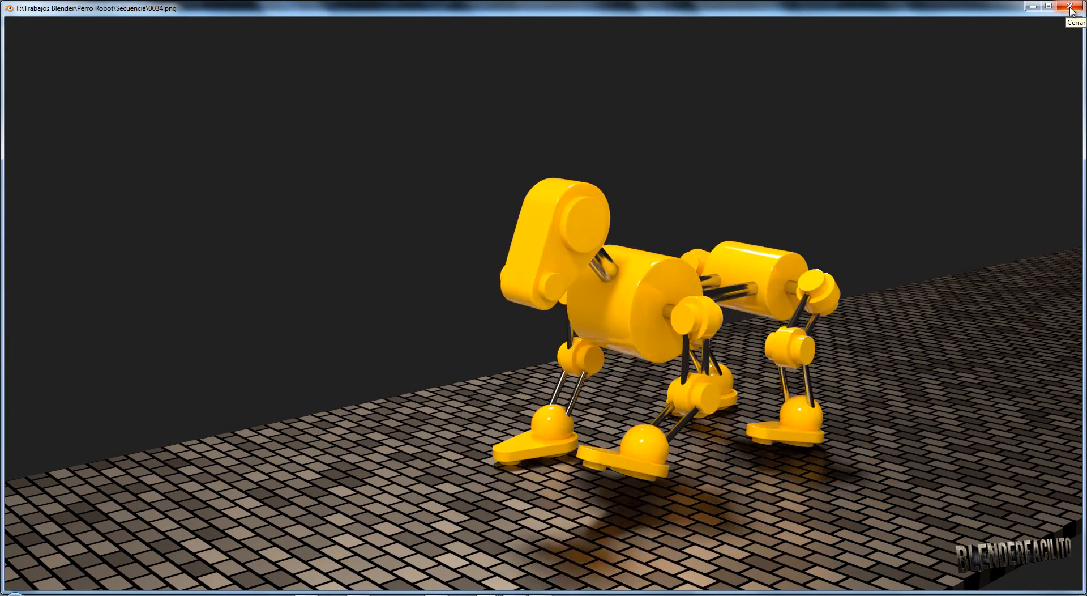
left_click(1070, 7)
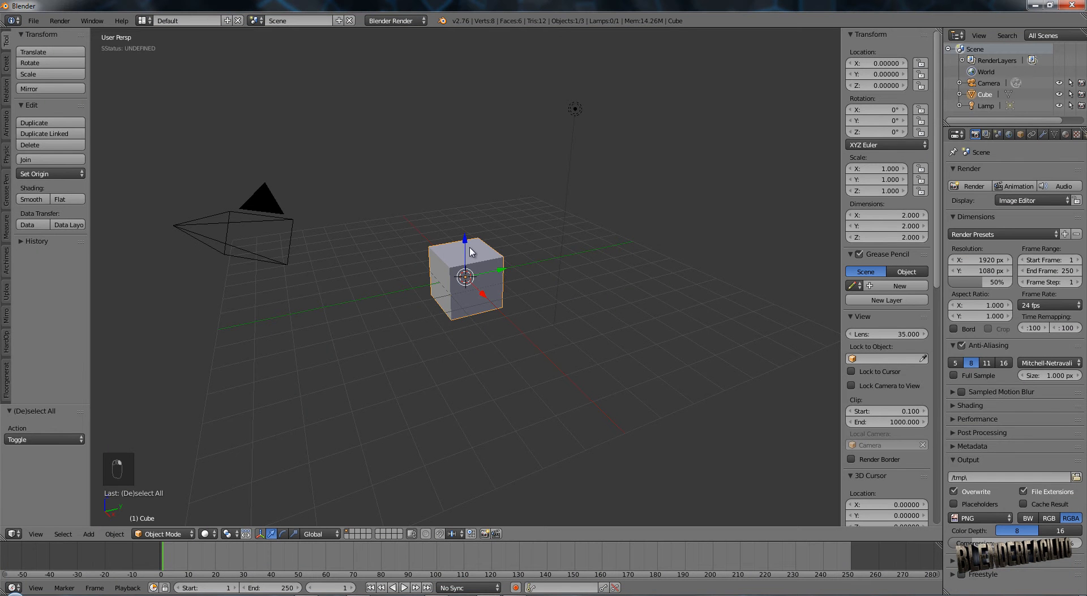
Delete the default cube and add a mesh cylinder in its place at the origin.
key("x")
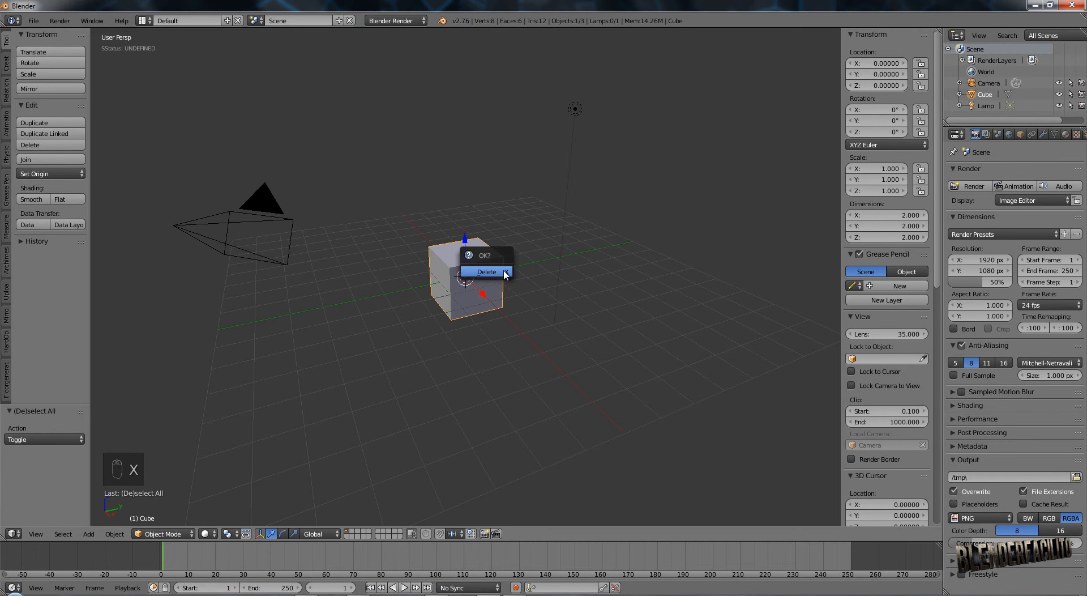
left_click(504, 270)
key("shift+a")
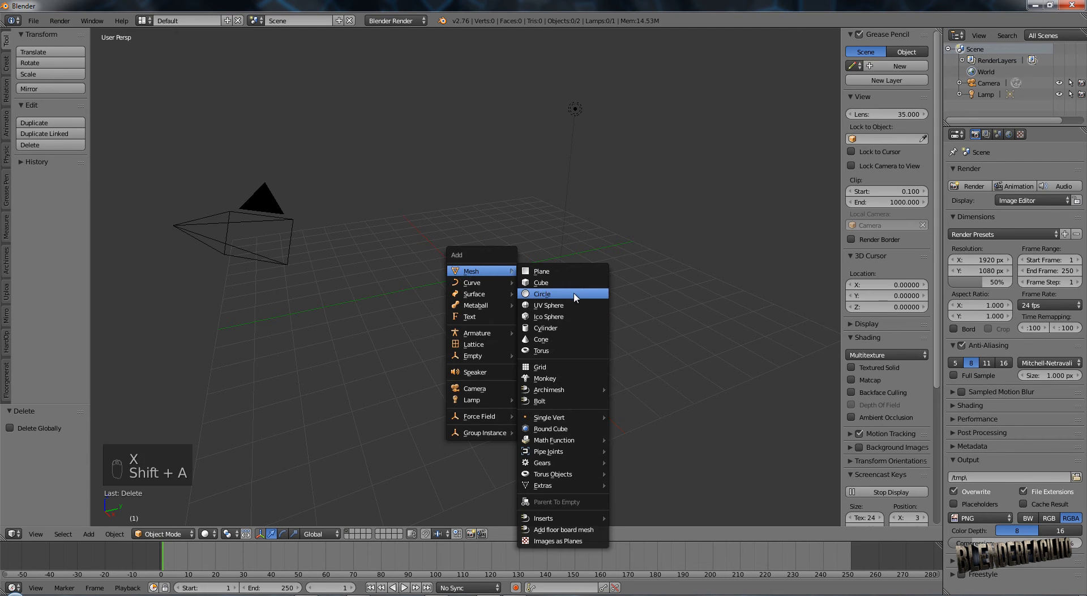
left_click(573, 333)
Switch to the front orthographic view and align the new cylinder to that view.
left_click_drag(40, 402, 43, 332)
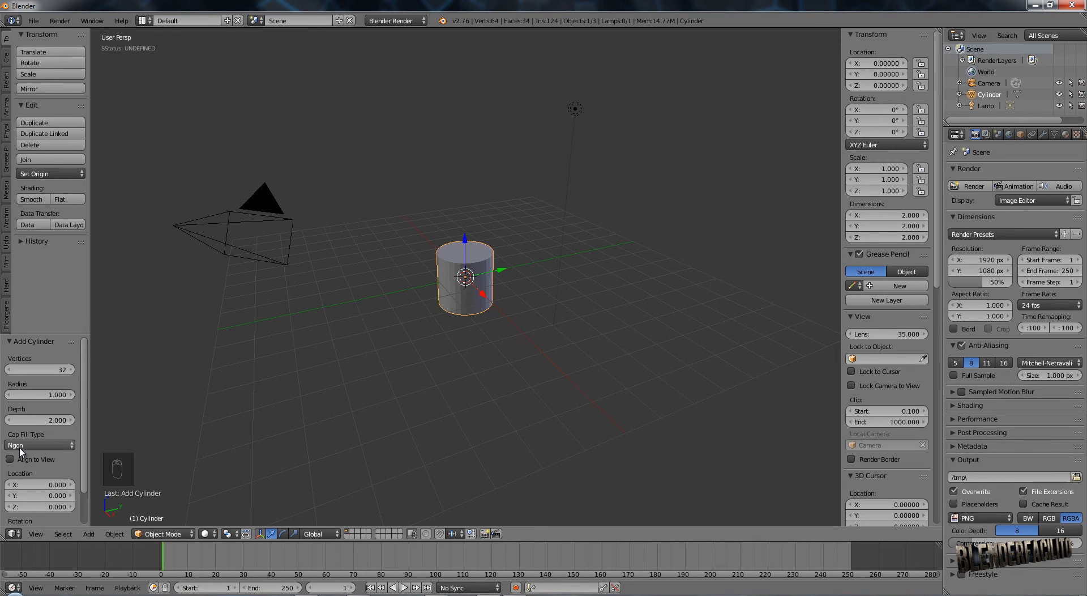
key("KP_1")
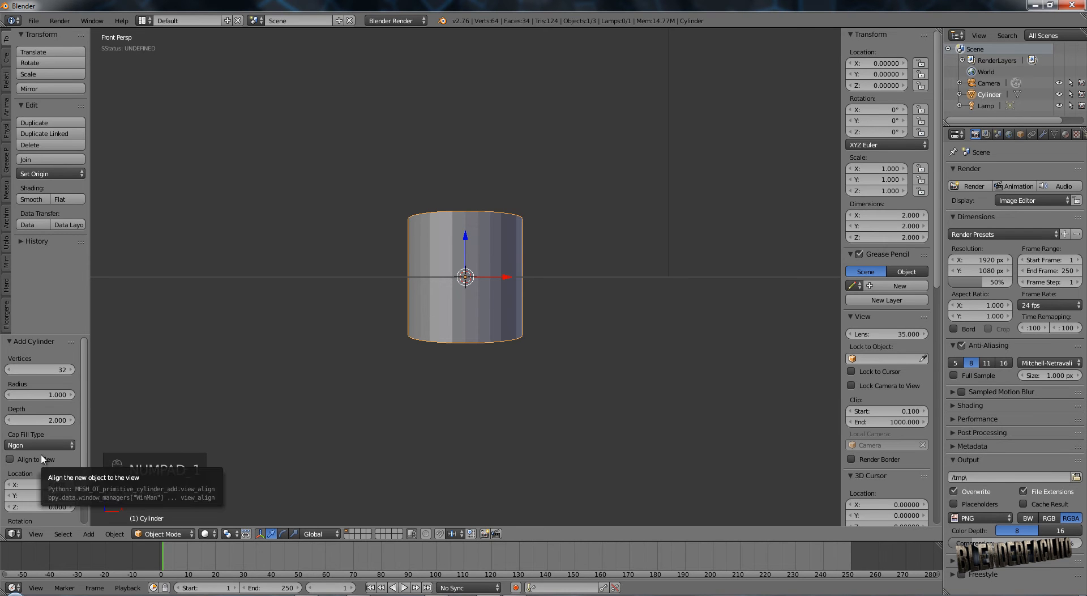
key("KP_5")
key("KP_5")
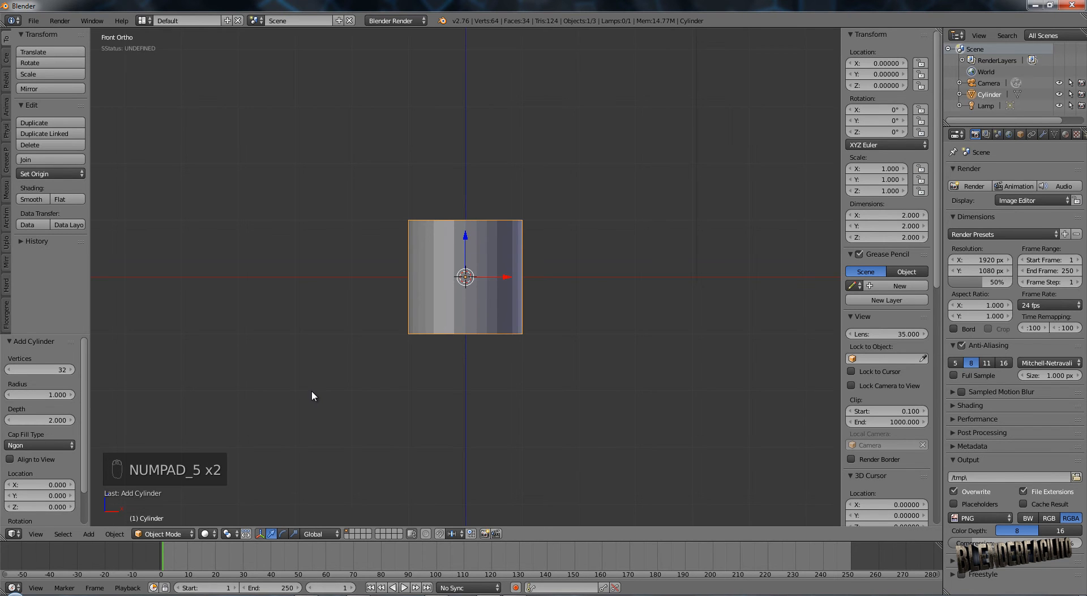
left_click(10, 459)
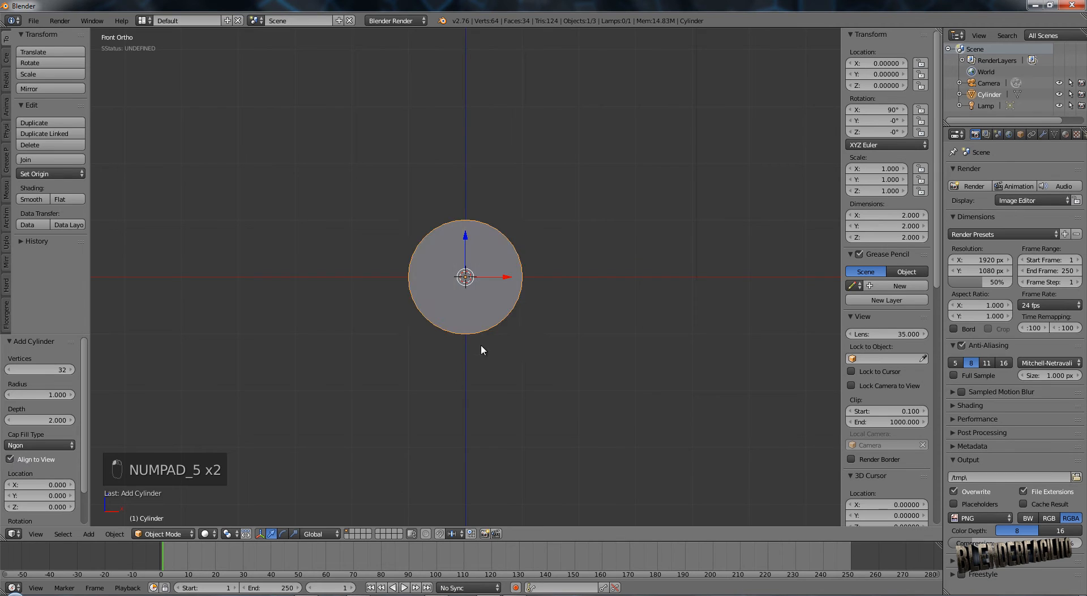
Add a Subdivision Surface modifier with 2 view subdivisions to the cylinder and set its shading to smooth.
scroll(509, 328, "down", 3)
mouse_move(565, 308)
middle_mouse_down("shift")
mouse_move(522, 358)
mouse_move(571, 320)
middle_mouse_up("shift")
scroll(522, 359, "up", 1)
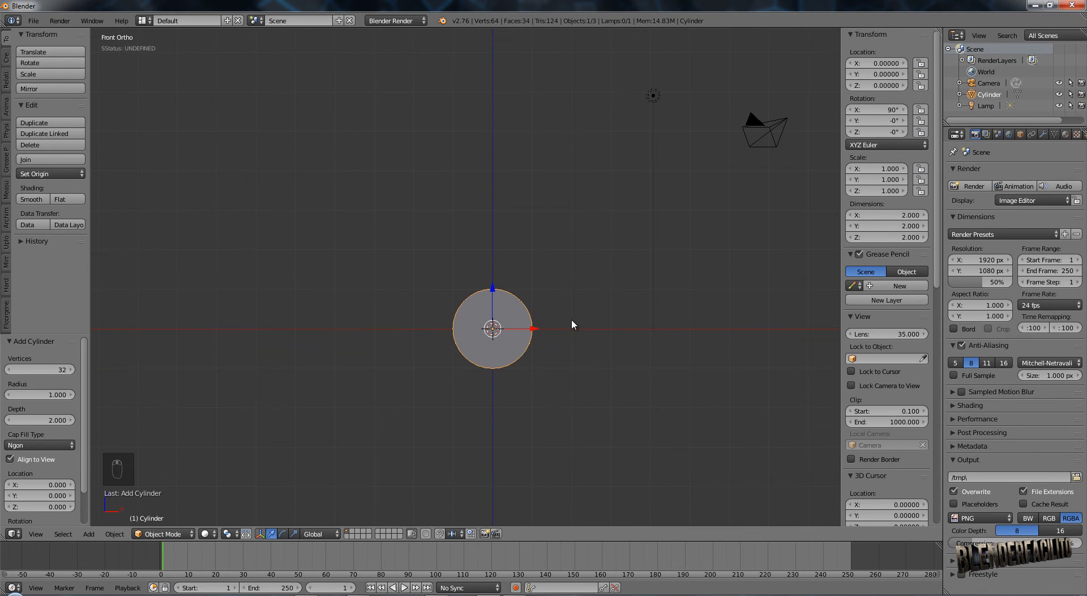
left_click(1043, 135)
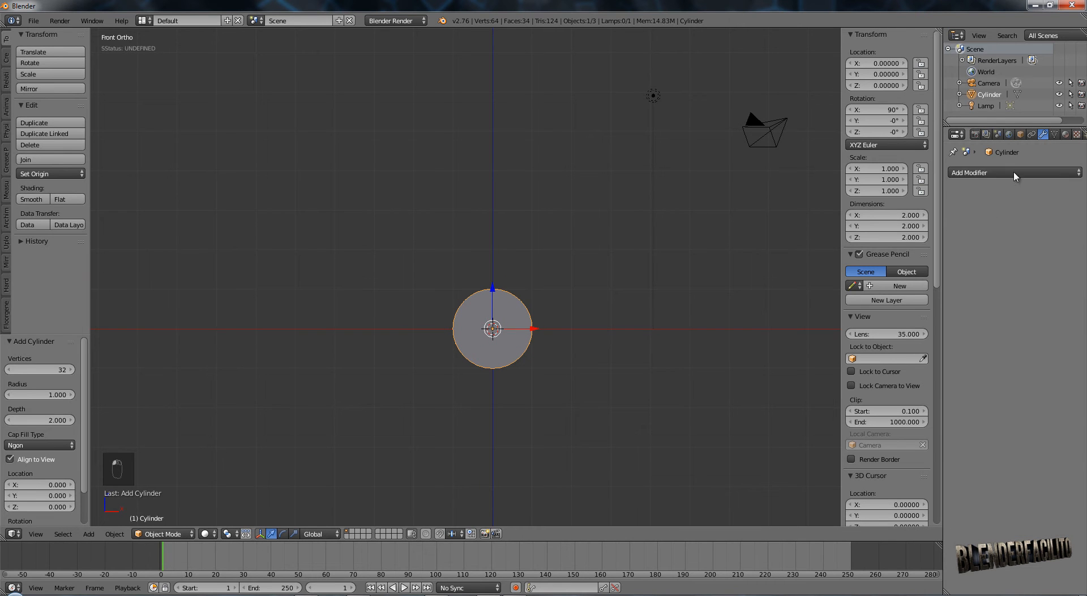
left_click(1017, 173)
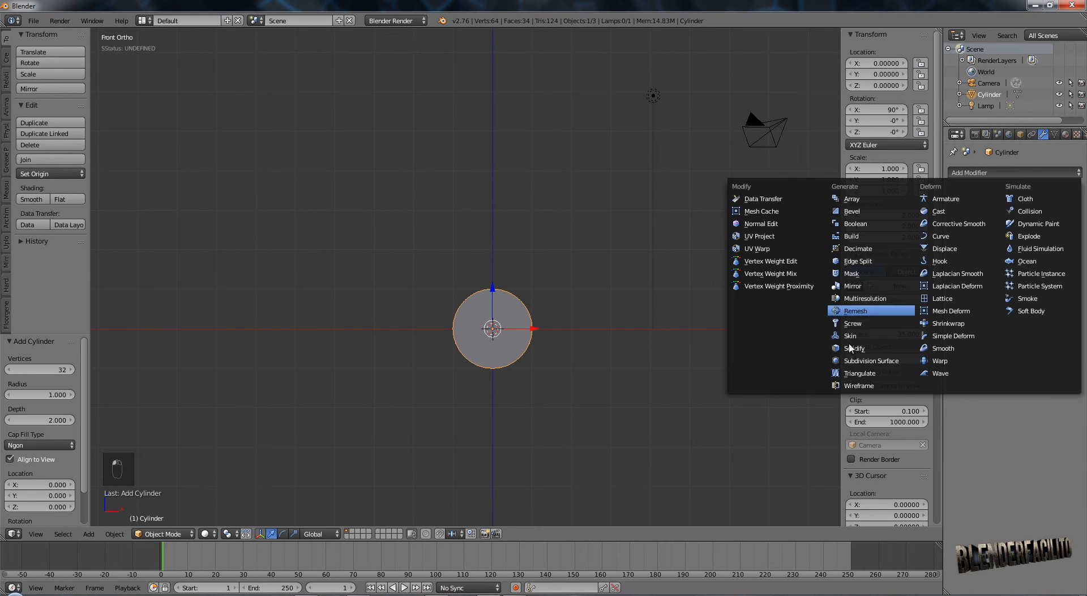
left_click(883, 360)
left_click(1009, 251)
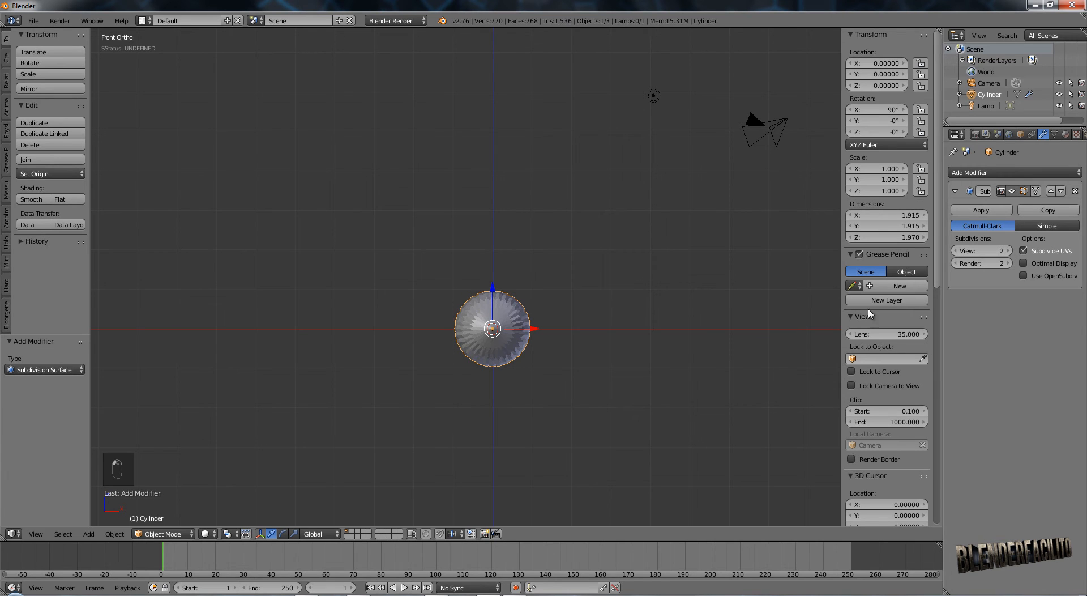
left_click(32, 199)
Add an edge loop close to each end of the cylinder, at slide factors of about -0.945 and 0.972.
middle_click_drag(662, 264, 551, 357)
key("Tab")
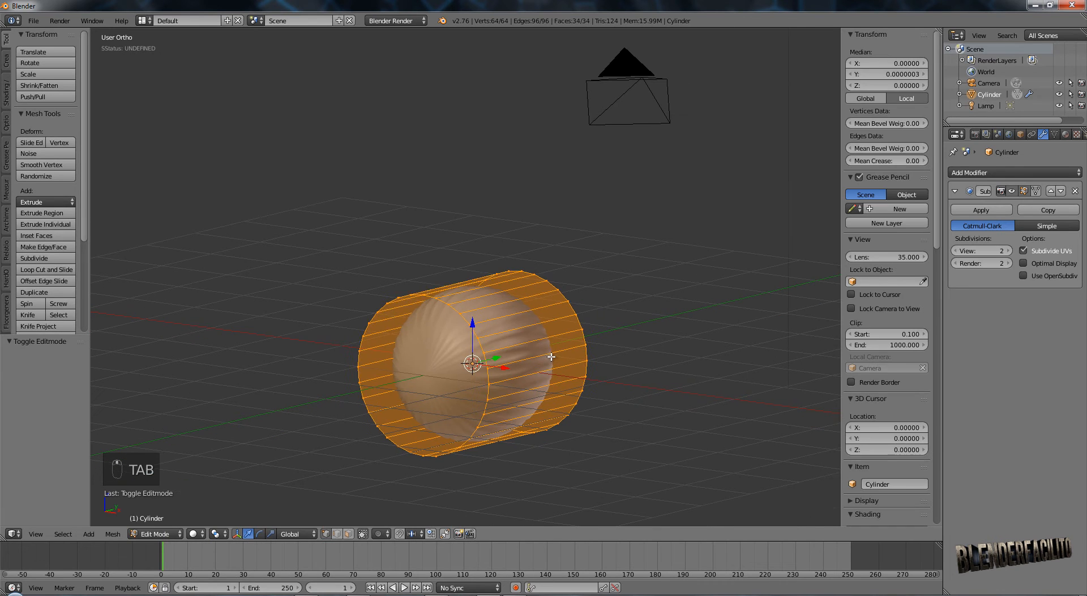
key("a")
key("a")
key("ctrl+r")
left_click(546, 358)
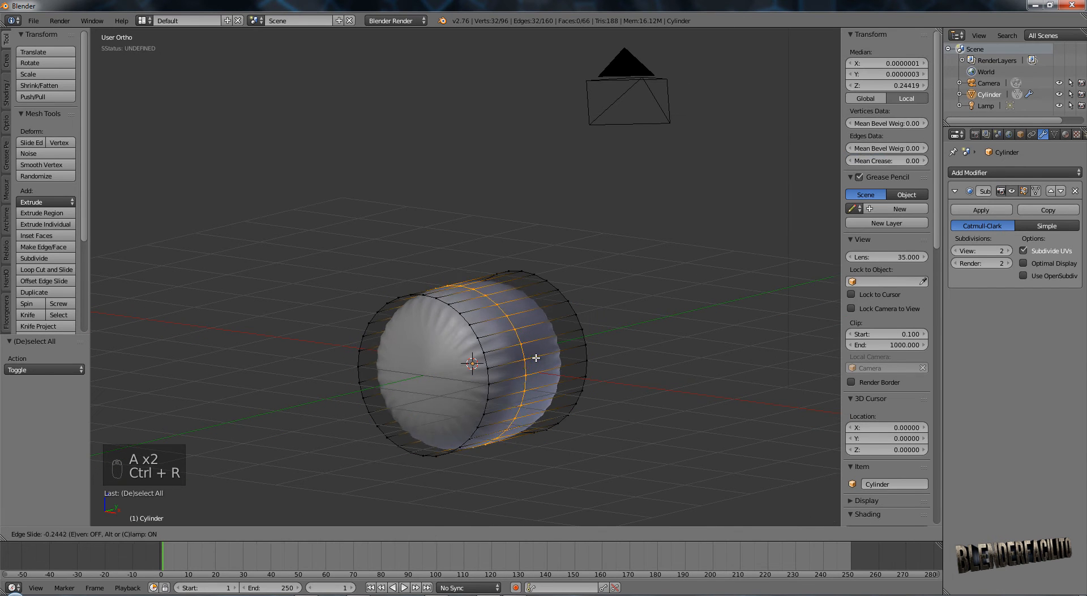
left_click(505, 358)
key("ctrl+r")
left_click(518, 351)
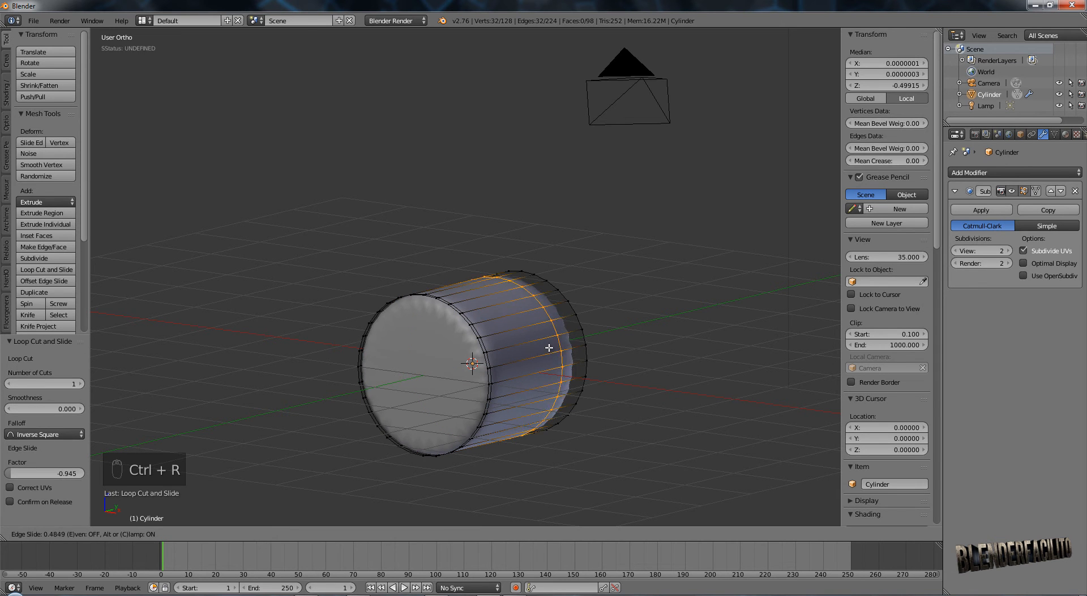
left_click(569, 342)
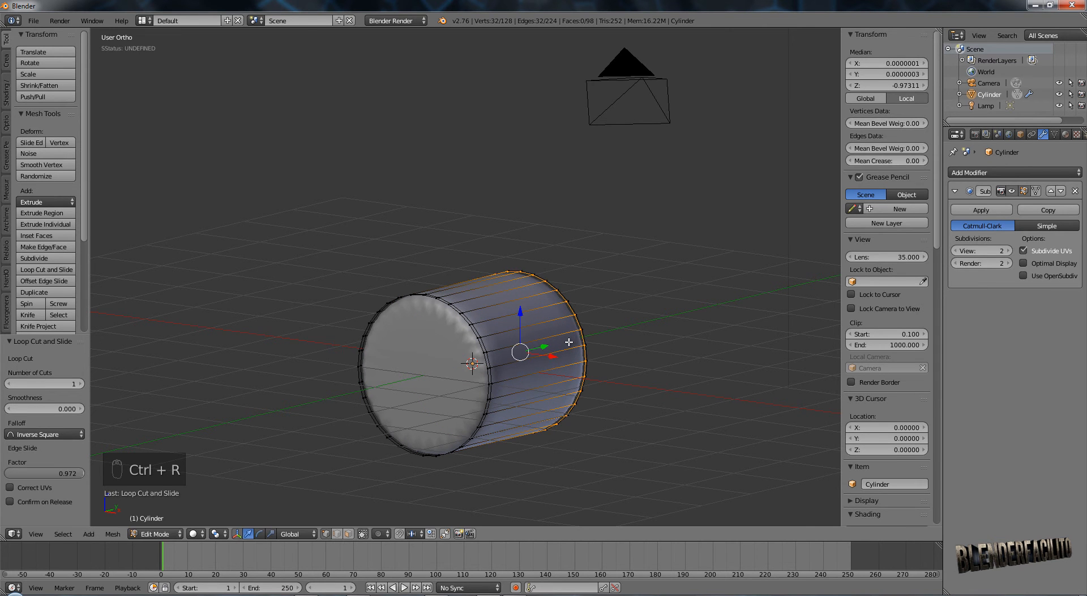
Inset the cylinder's front cap face by about 0.1.
key("a")
key("3")
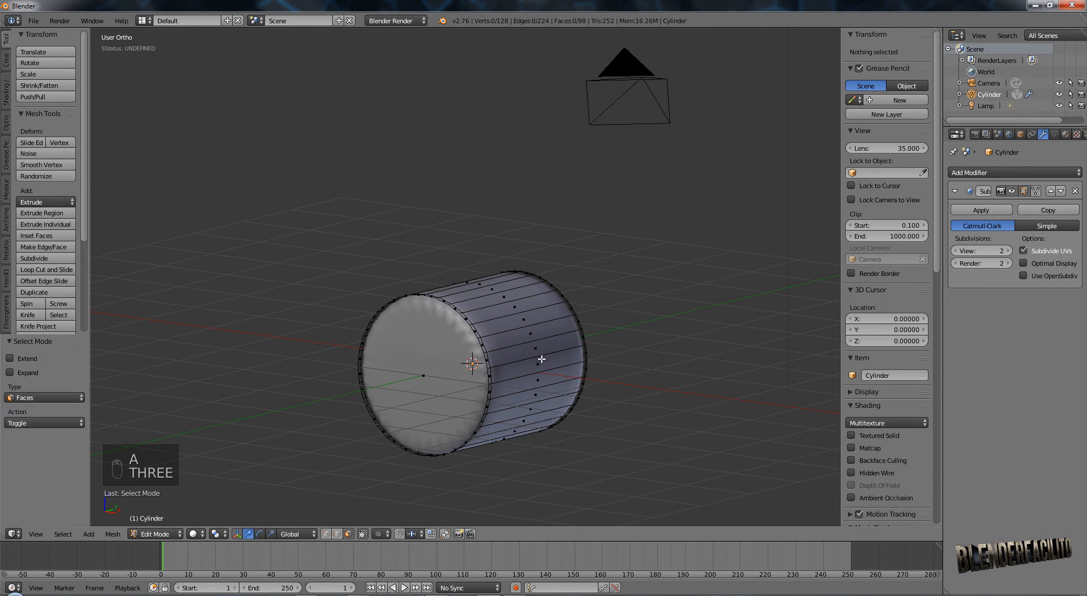
right_click(439, 377)
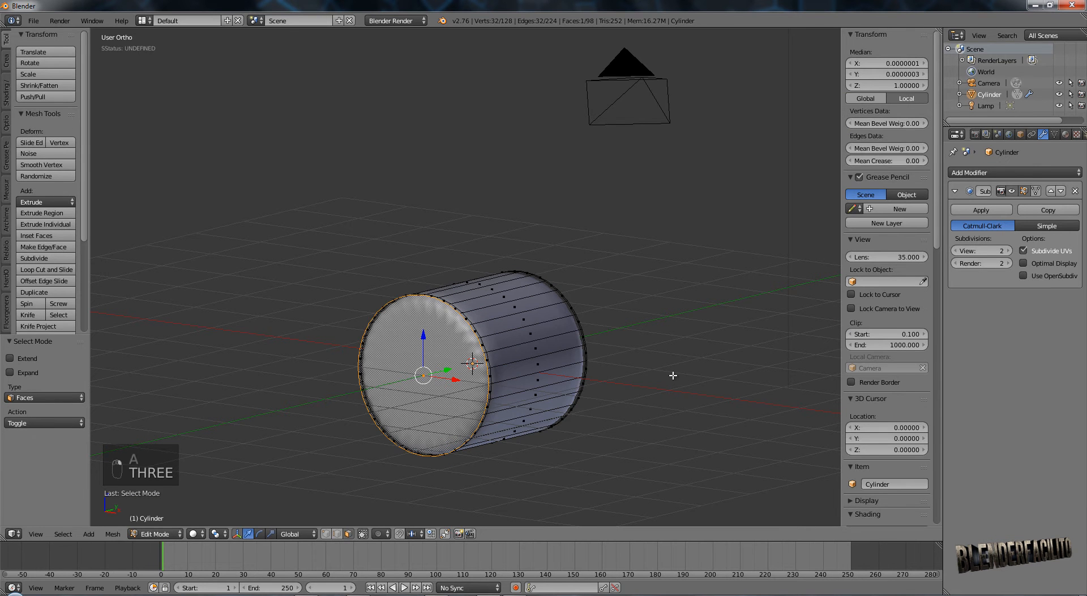
key("i")
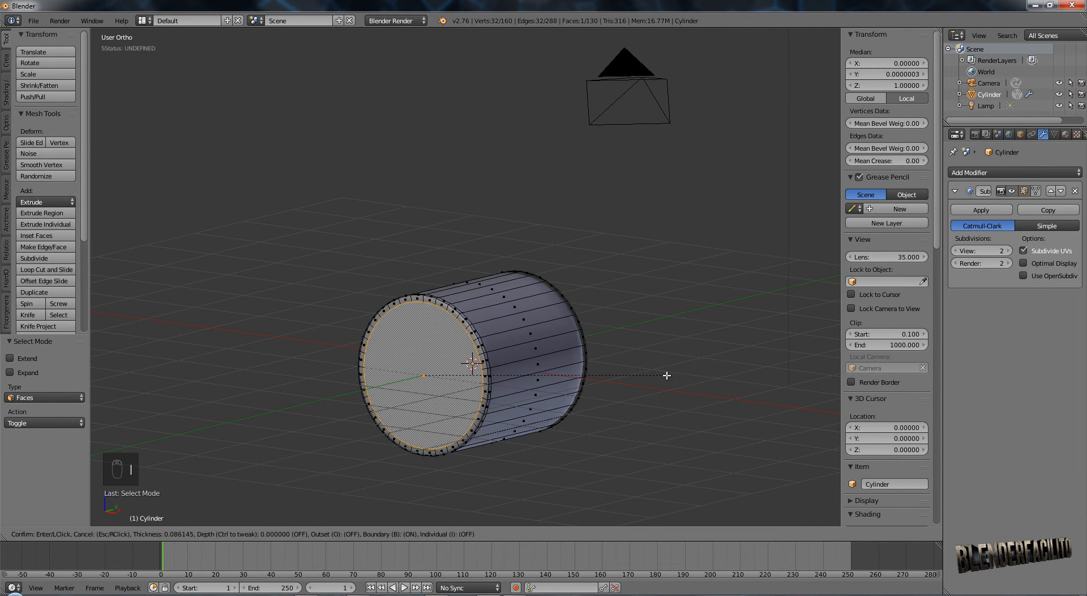
left_click(666, 374)
Inset the cap face at the cylinder's opposite end by about 0.078 and return to Object Mode.
middle_click_drag(667, 374, 506, 372)
key("i")
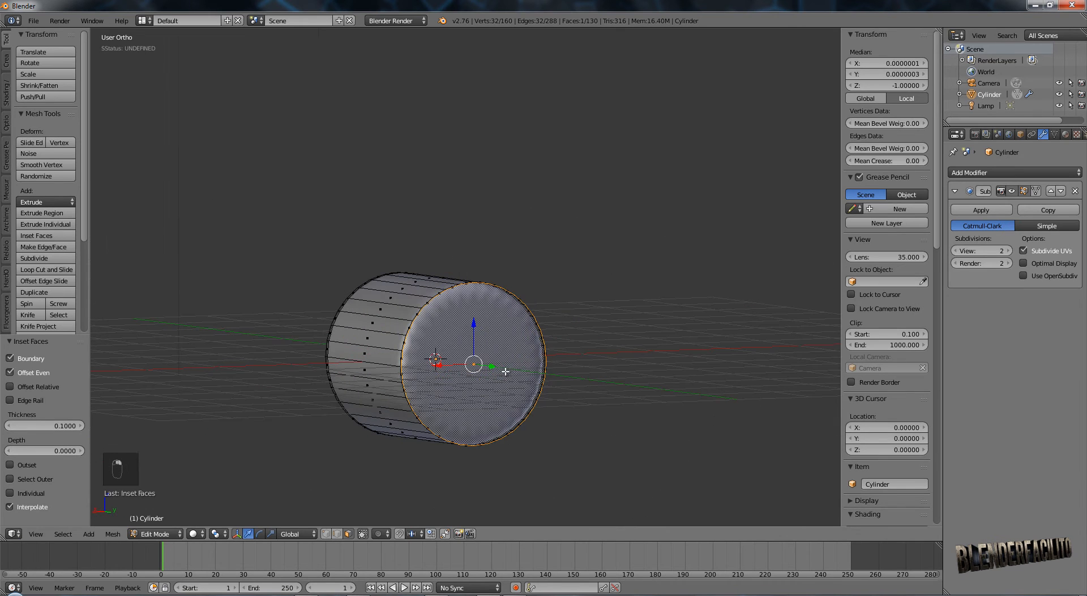
left_click(666, 402)
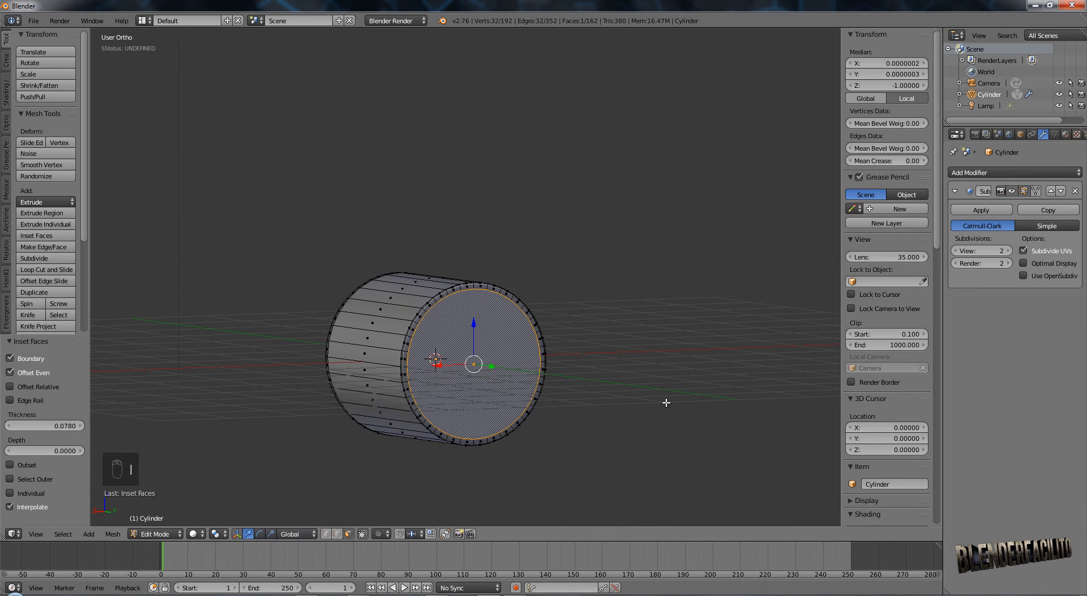
key("a")
key("Tab")
middle_click_drag(590, 385, 539, 319)
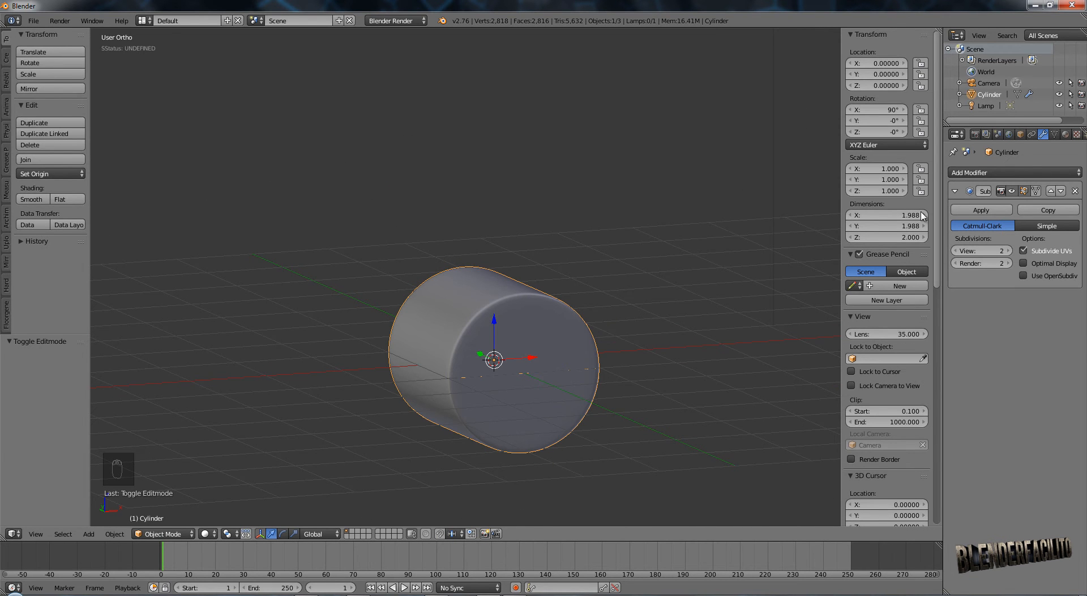
Switch the render engine to Cycles Render and give the cylinder a new material.
left_click(1067, 136)
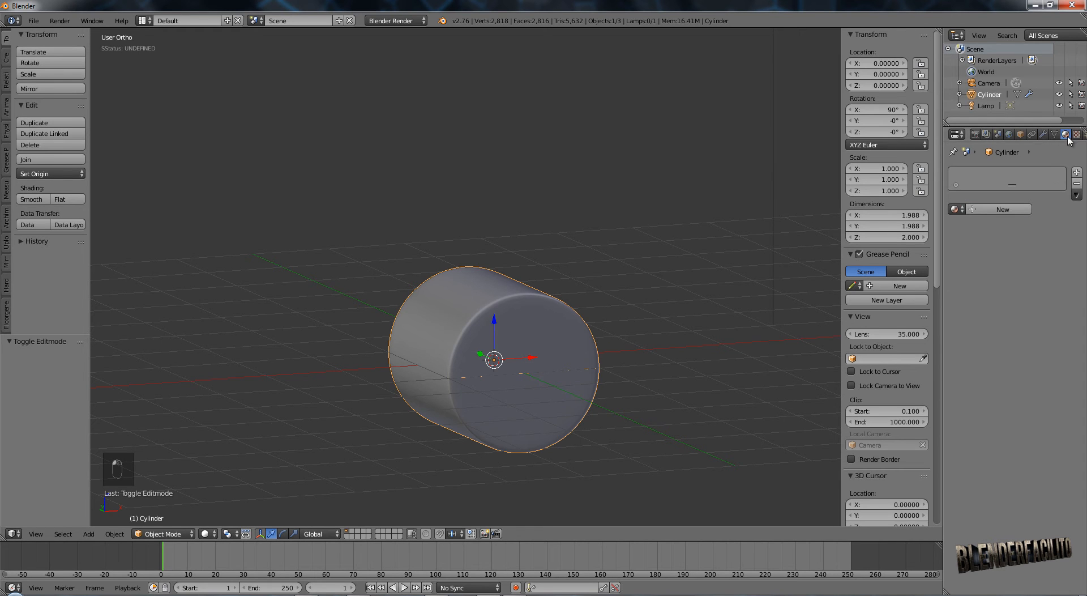
left_click(399, 21)
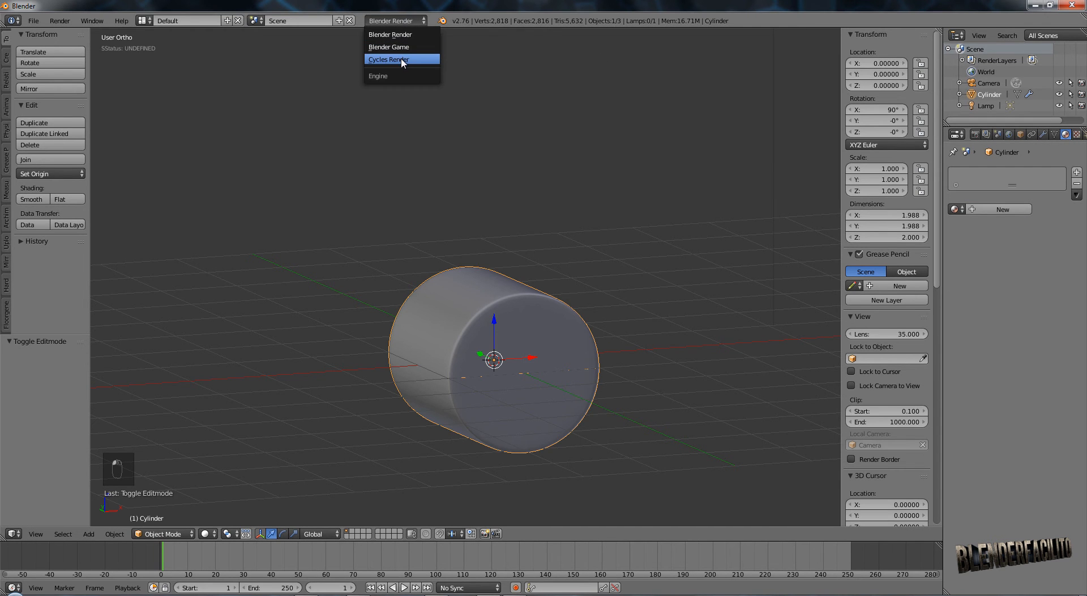
left_click(385, 60)
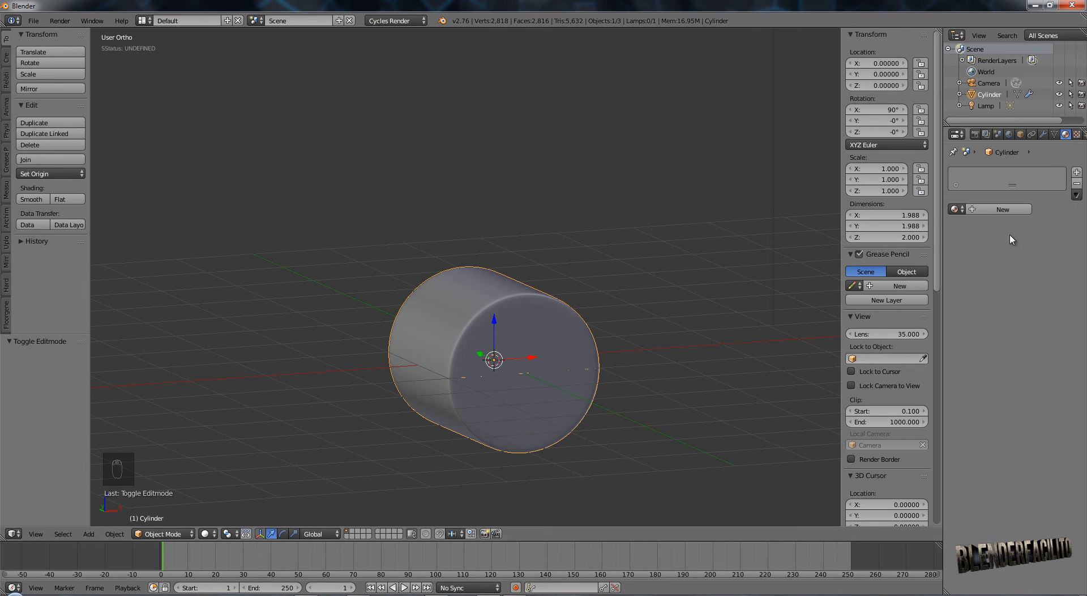
left_click(994, 209)
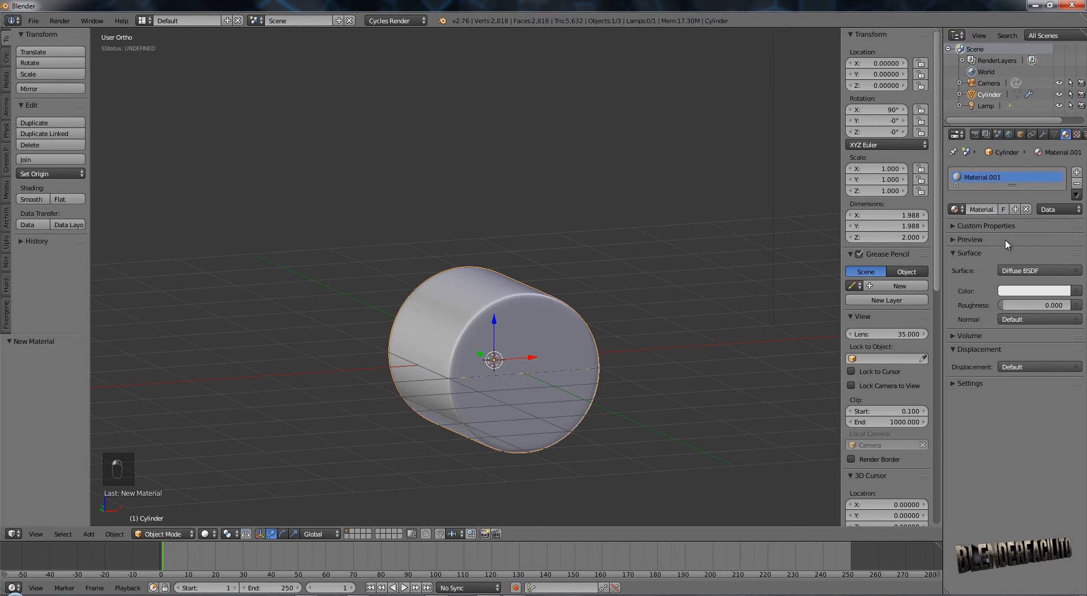
Switch to the Compositing screen layout and add a floor plane scaled by 10 under the camera view.
left_click(145, 21)
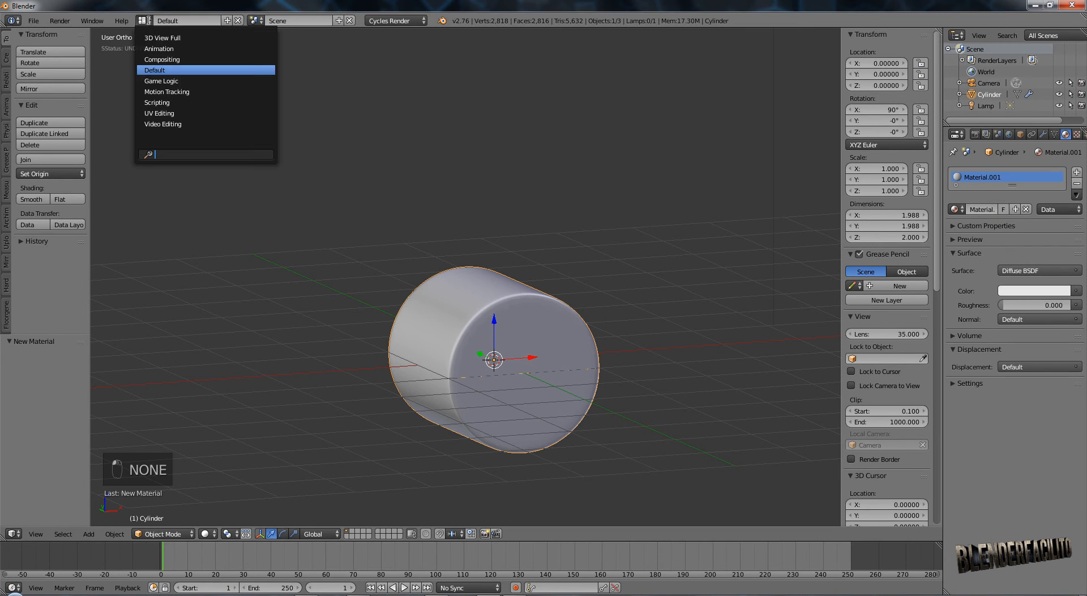
left_click(202, 60)
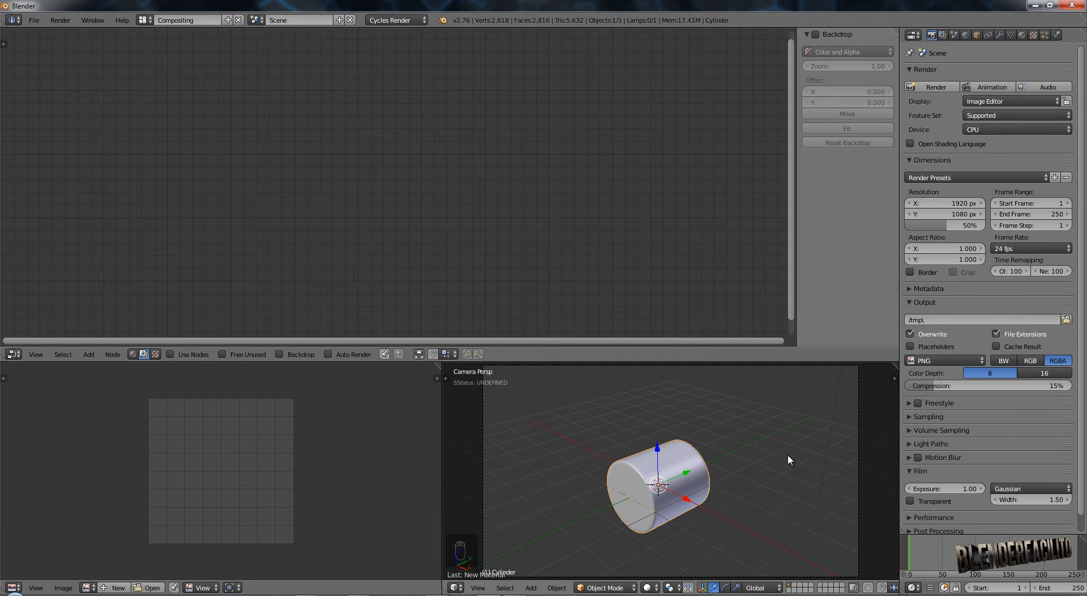
middle_click_drag(720, 476, 713, 419, "shift")
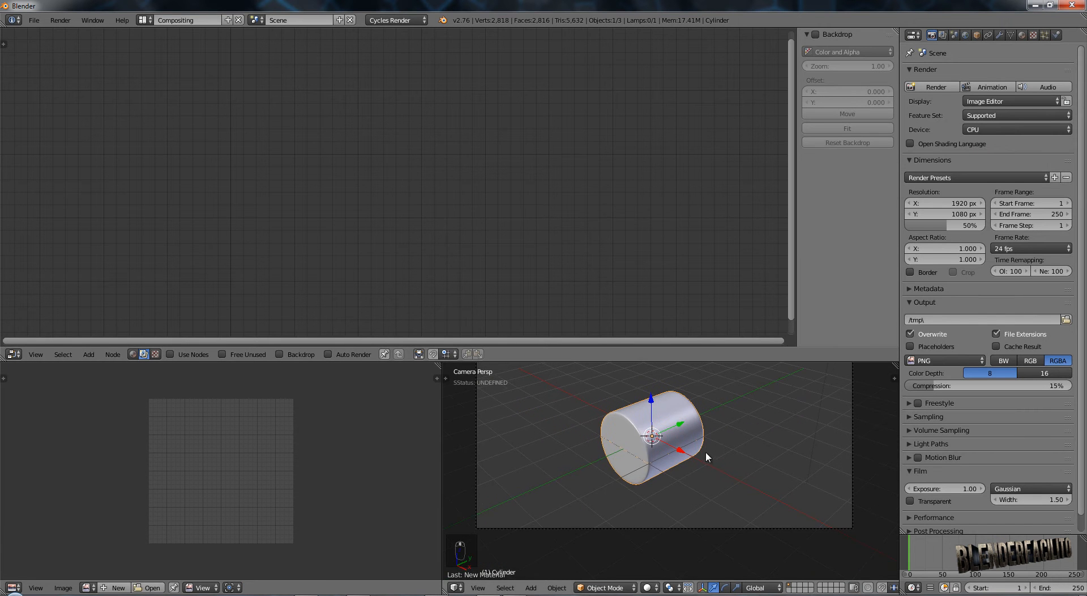
key("shift+a")
mouse_move(711, 419)
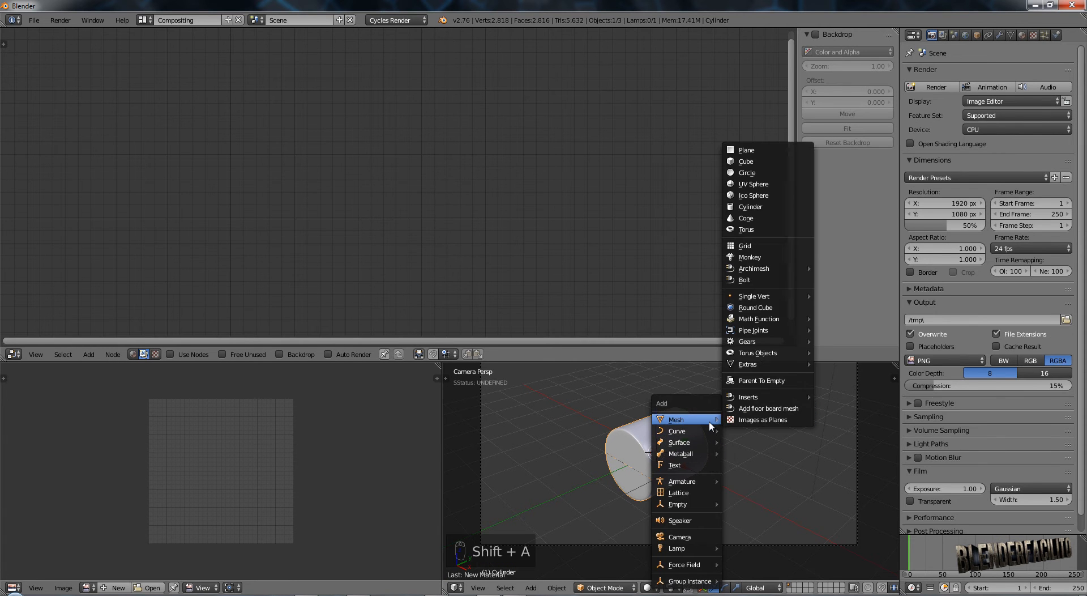
left_click(747, 150)
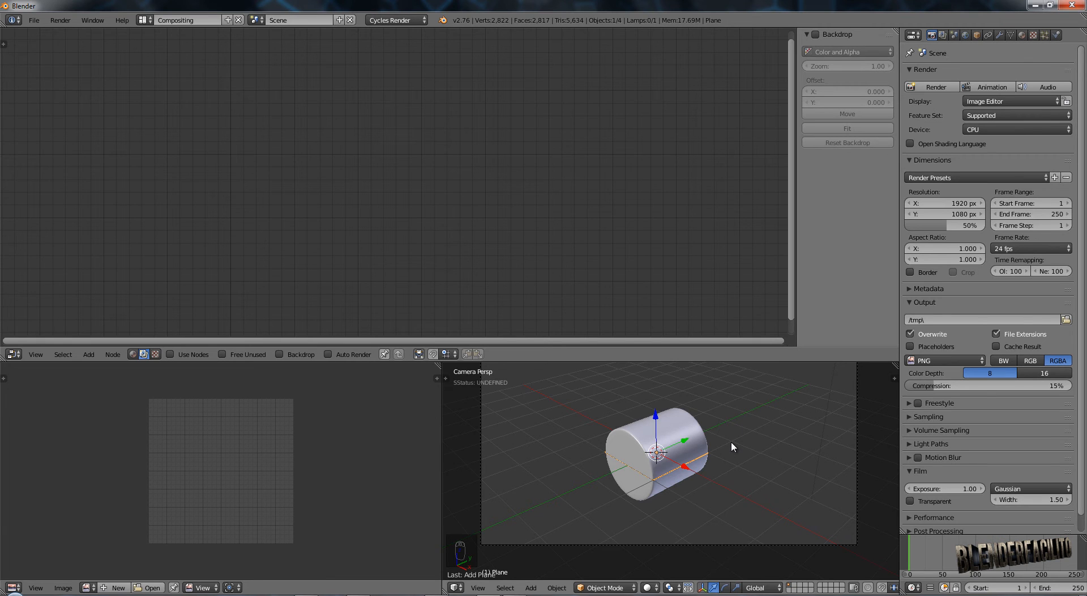
type("s10")
key("Return")
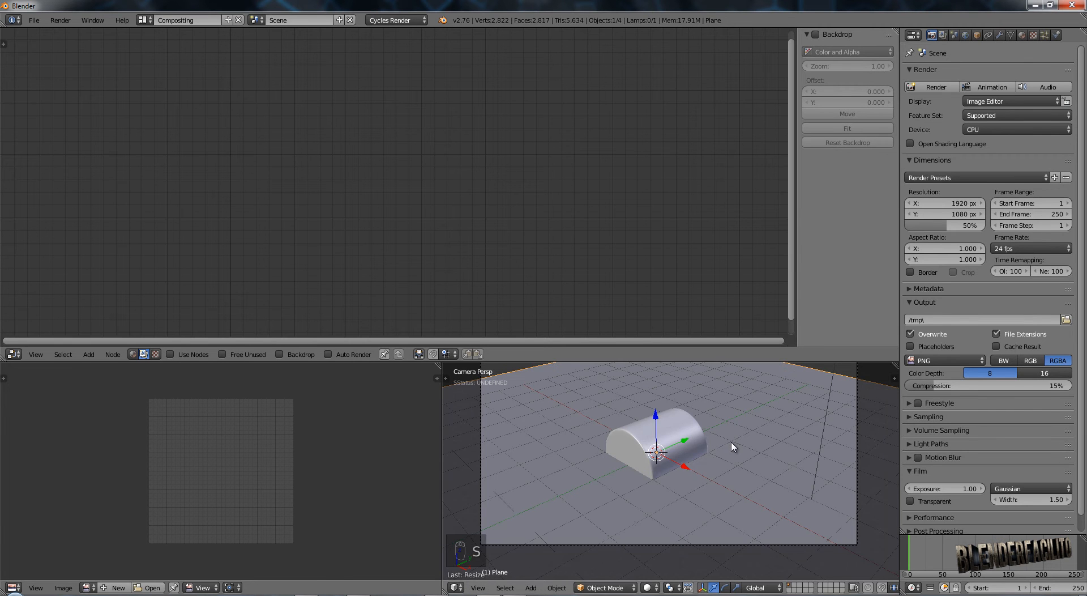
Raise the cylinder along Z until it rests on the floor plane, and preview the camera view in rendered shading.
right_click(656, 405)
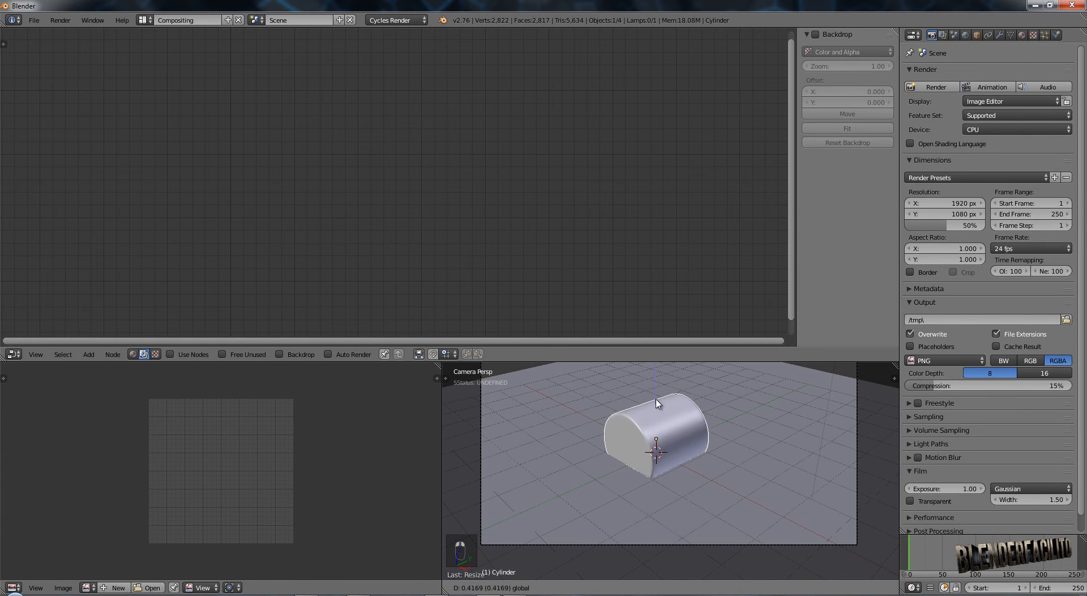
left_click(701, 459)
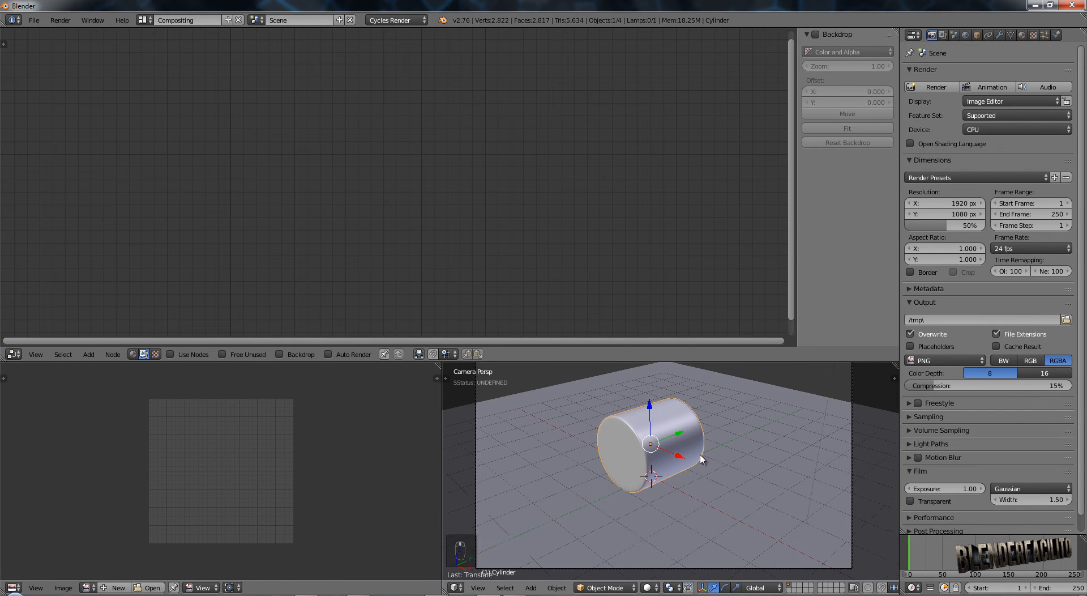
key("g")
key("z")
left_click(654, 412)
key("shift+z")
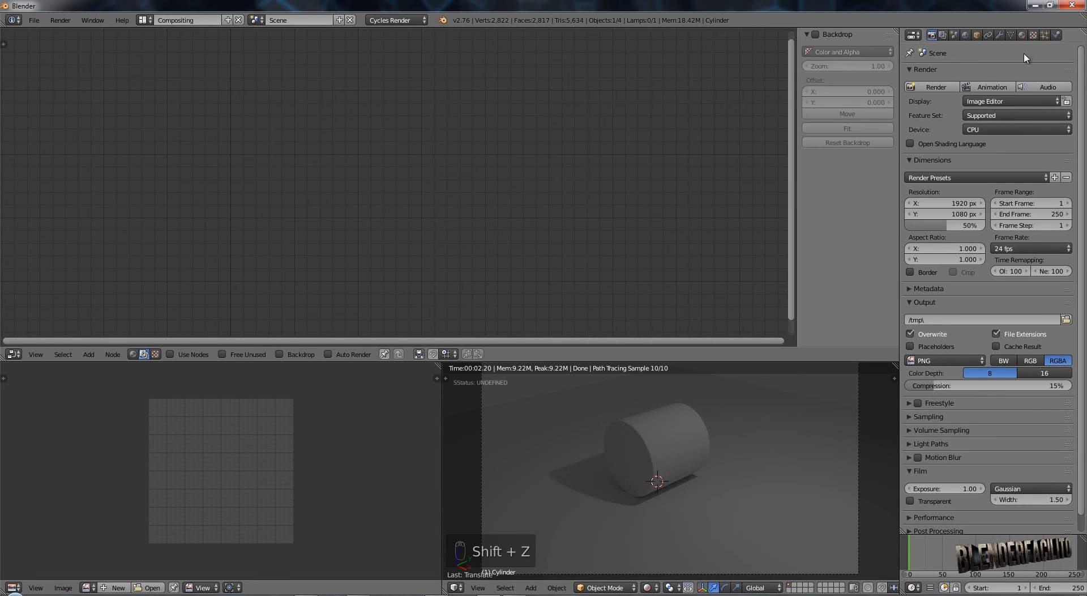
Split the properties area in two and turn its upper part into an Outliner.
left_click_drag(1083, 30, 1064, 206)
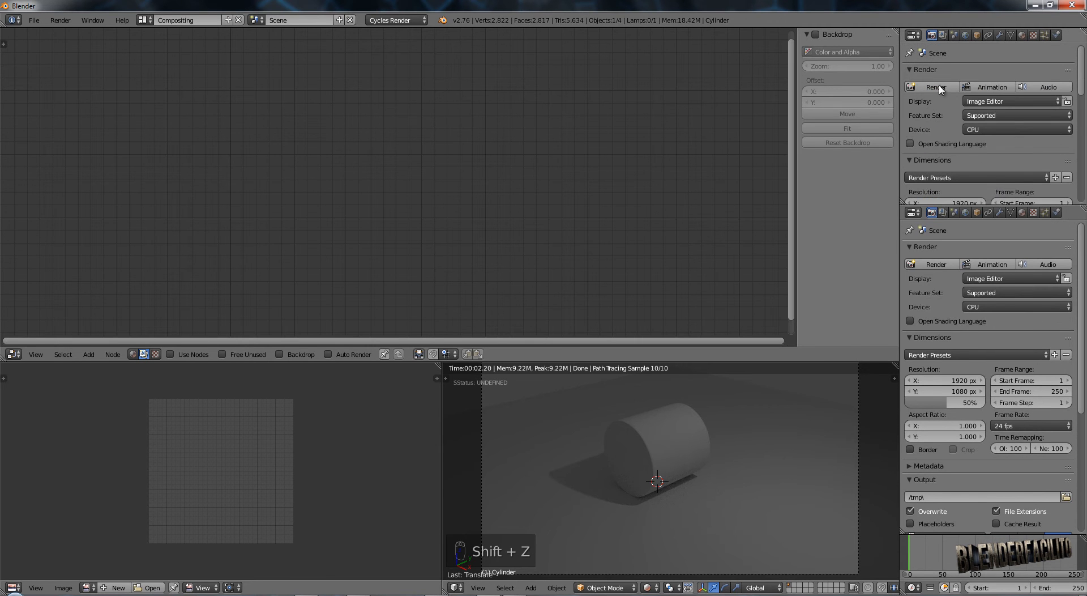
left_click(913, 35)
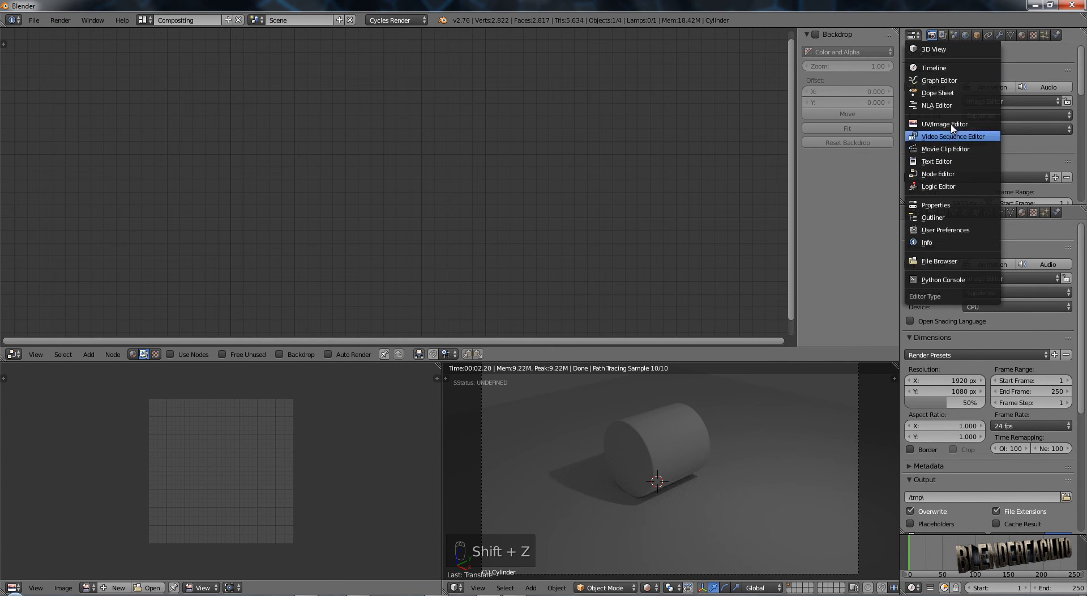
left_click(951, 217)
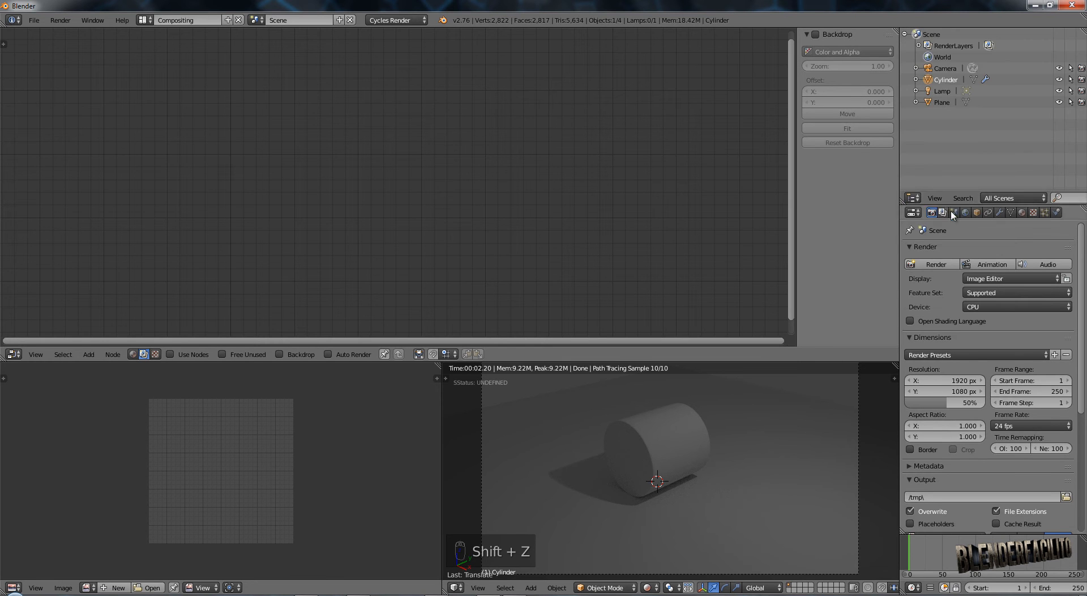
Change the scene's lamp to a Sun lamp with nodes enabled and set its emission strength to 3.
left_click(944, 90)
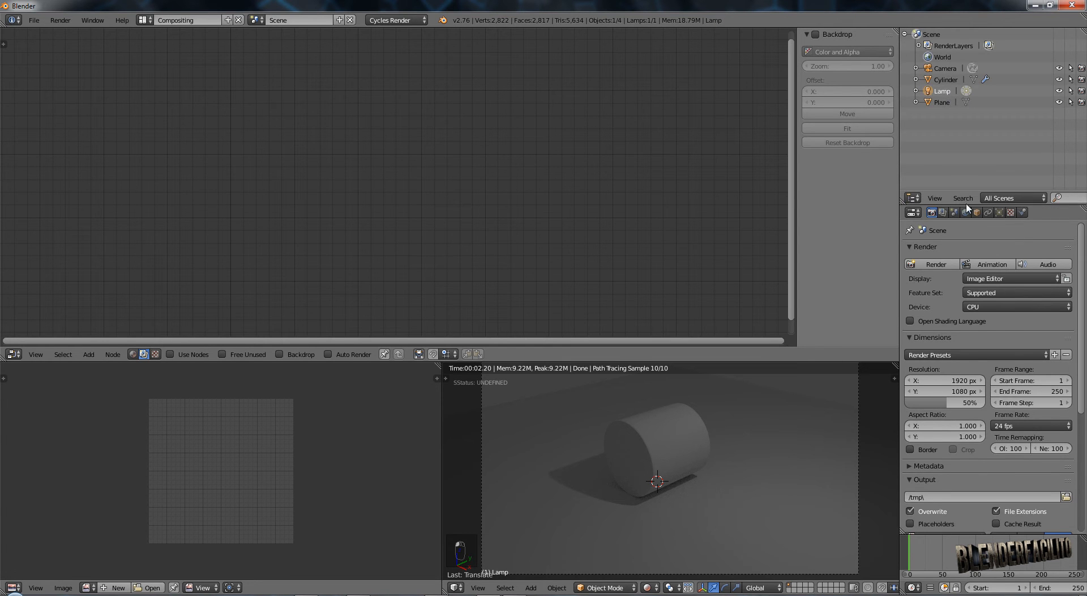
left_click(999, 212)
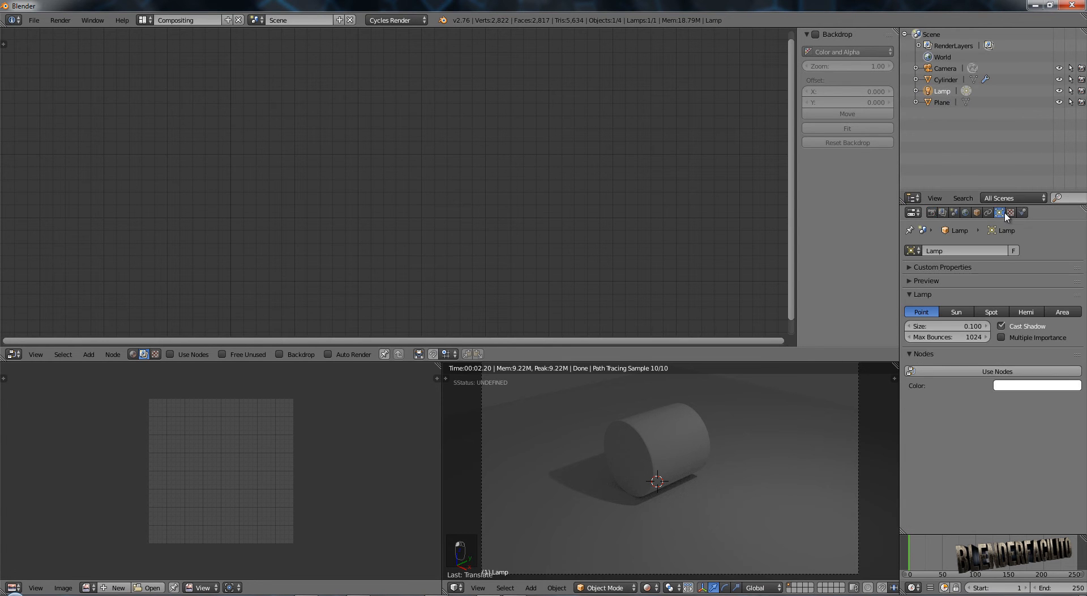
left_click(956, 313)
left_click(997, 371)
left_click(1002, 406)
type("3")
key("Return")
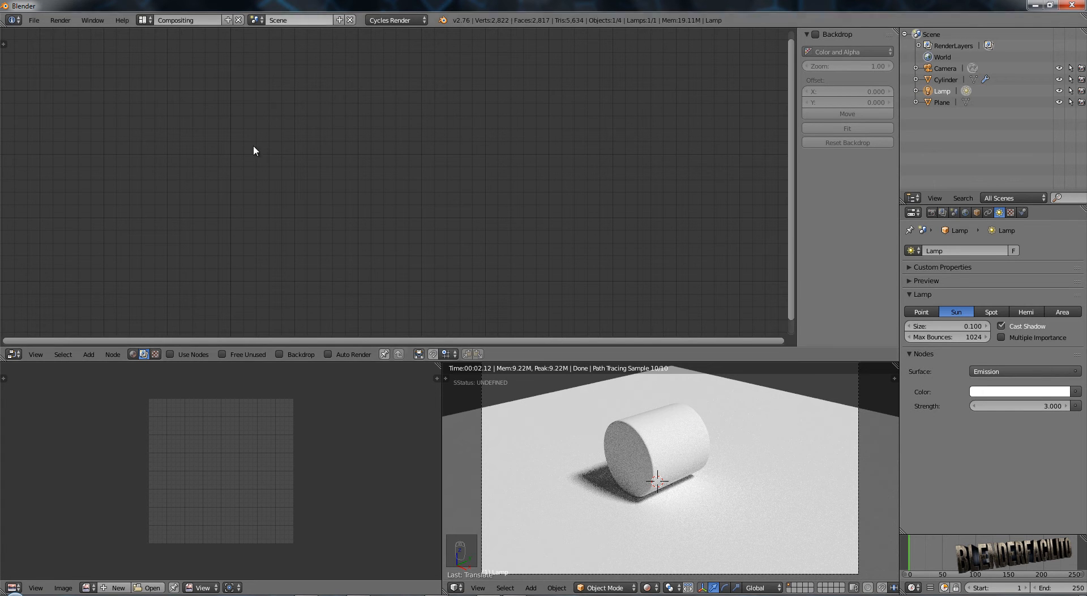
Show the cylinder's material nodes and spread the Diffuse BSDF and Material Output nodes apart.
left_click(131, 354)
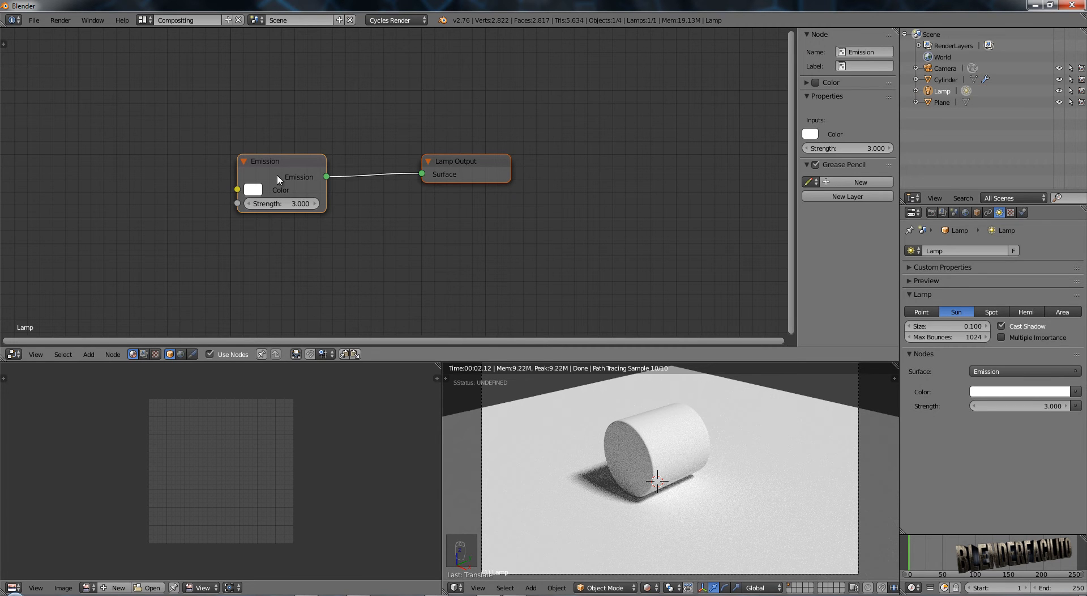
right_click(701, 433)
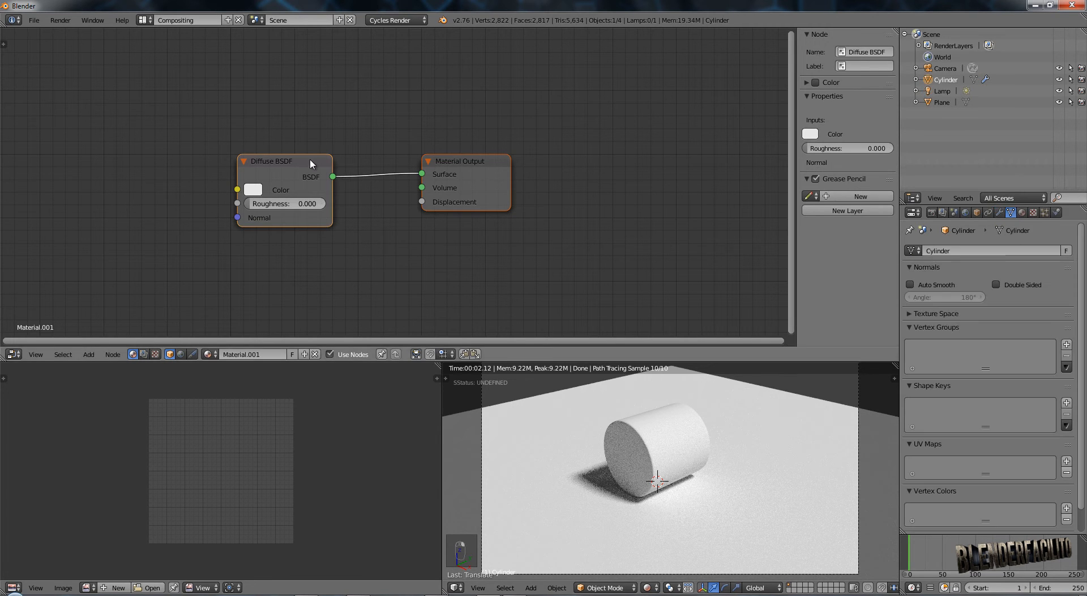
key("g")
left_click(245, 76)
right_click_drag(484, 168, 607, 210)
right_click_drag(222, 96, 219, 117)
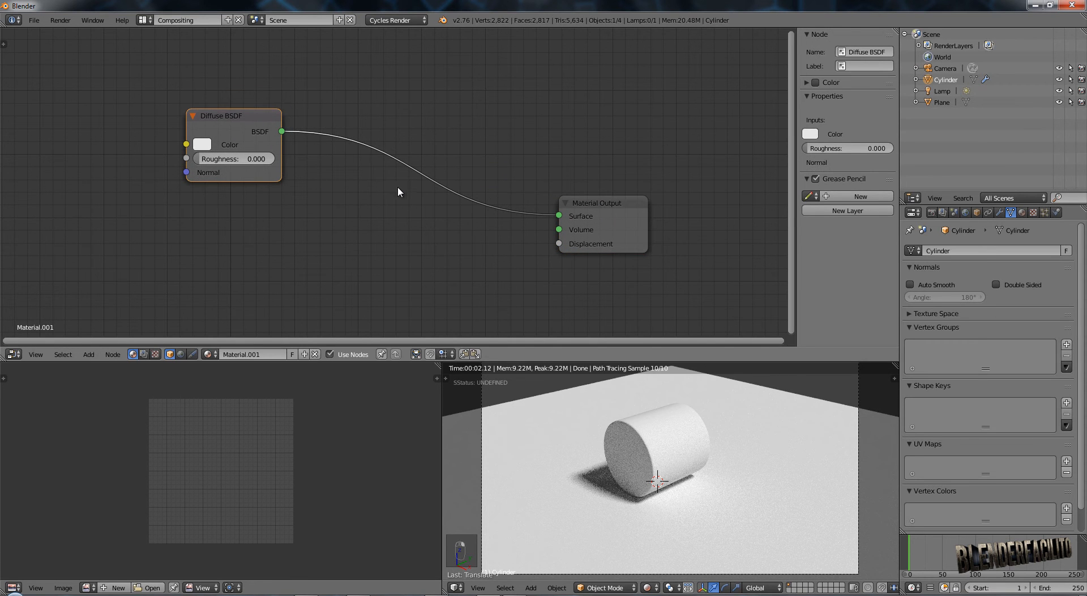
Insert a Mix Shader node into the link between Diffuse BSDF and Material Output.
key("shift+s")
key("shift+a")
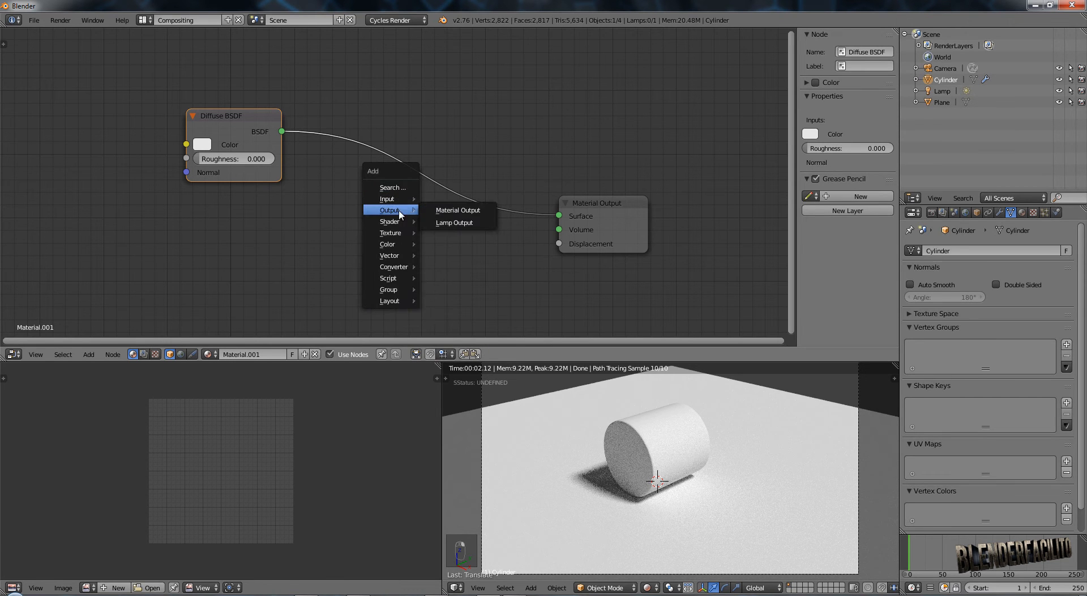
mouse_move(400, 221)
left_click(479, 221)
left_click(450, 198)
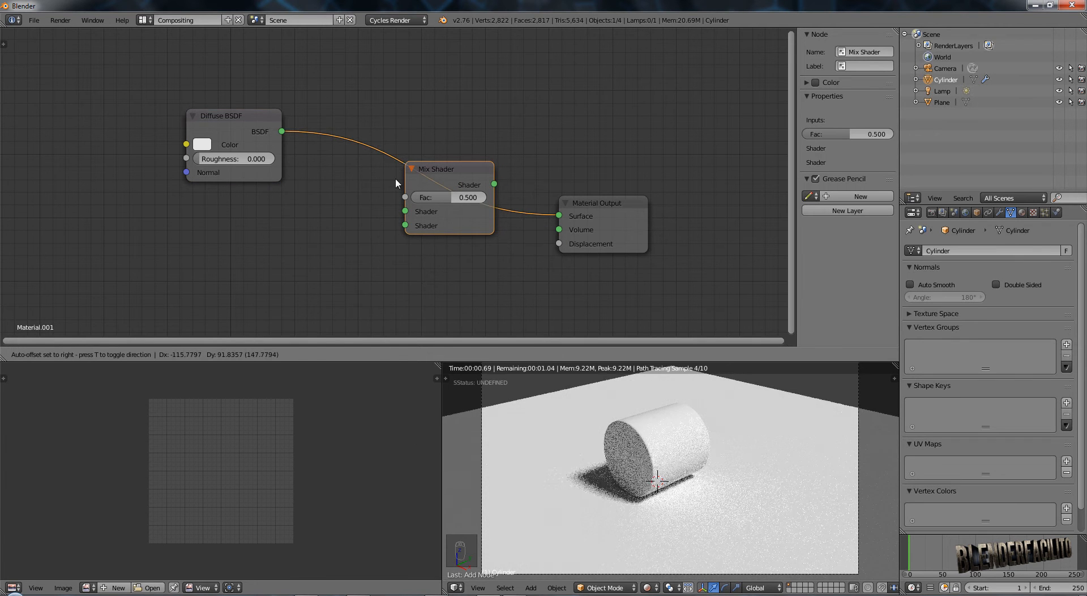
Add a Glossy BSDF below the Diffuse BSDF, link it to the Mix Shader's second shader input, and space out both shader nodes.
key("shift+a")
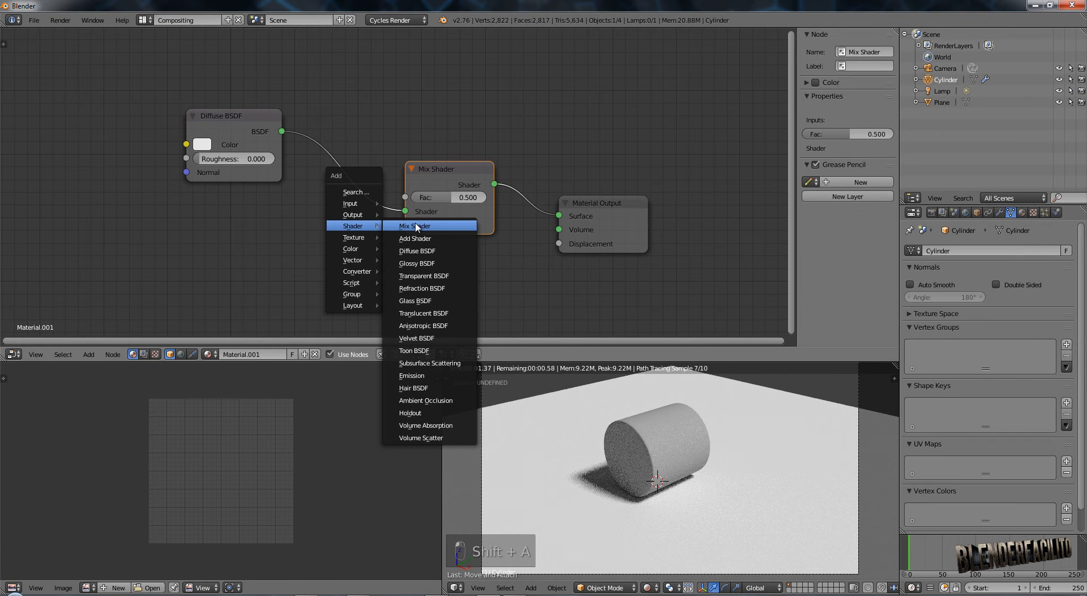
left_click(434, 263)
left_click(187, 192)
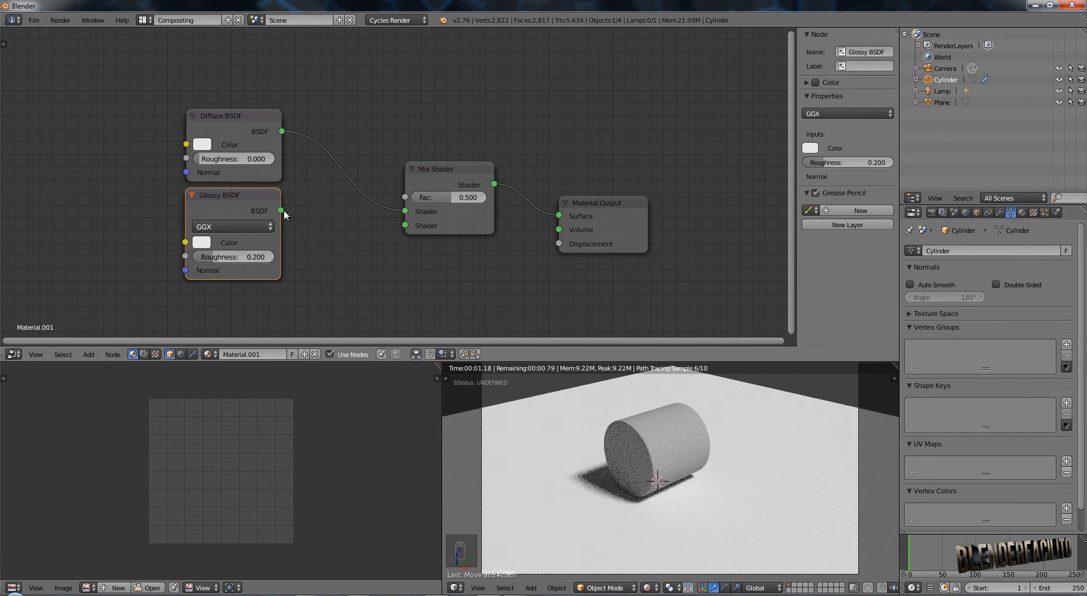
left_click_drag(281, 210, 390, 229)
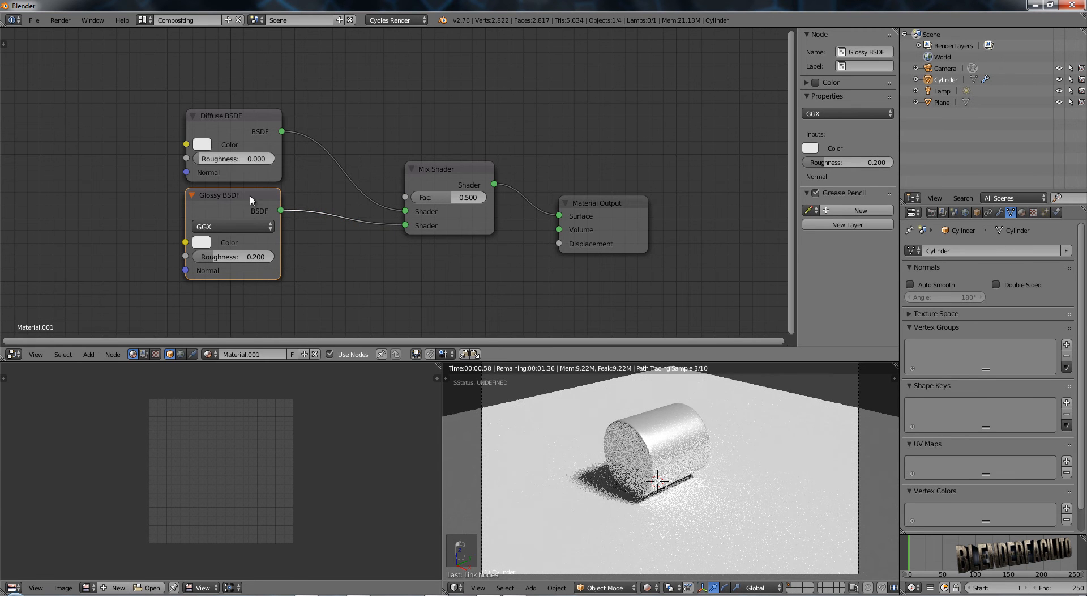
left_click_drag(248, 219, 247, 242)
left_click_drag(246, 123, 240, 142)
Set the Glossy BSDF to Beckmann with roughness 0.02 and the Diffuse BSDF color to a golden yellow.
left_click(230, 249)
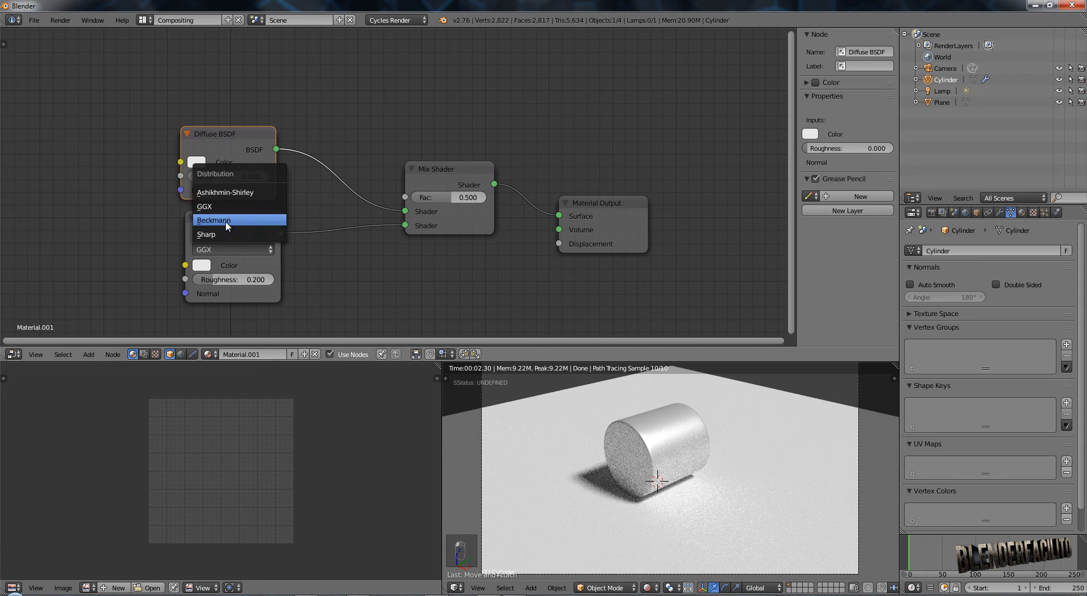
left_click(229, 223)
left_click(249, 279)
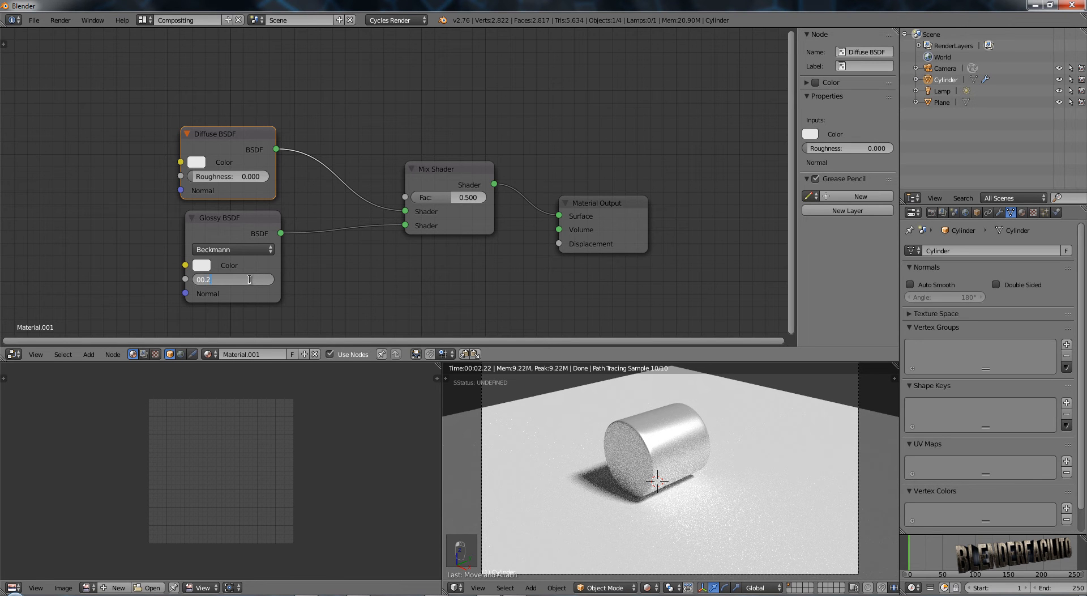
type(".02")
key("Return")
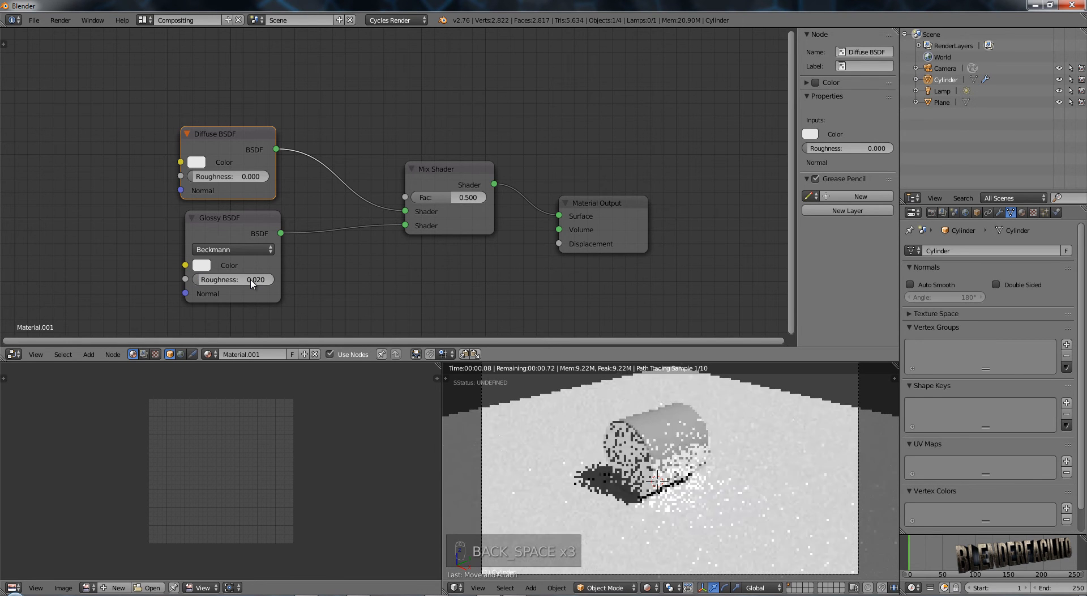
left_click(205, 167)
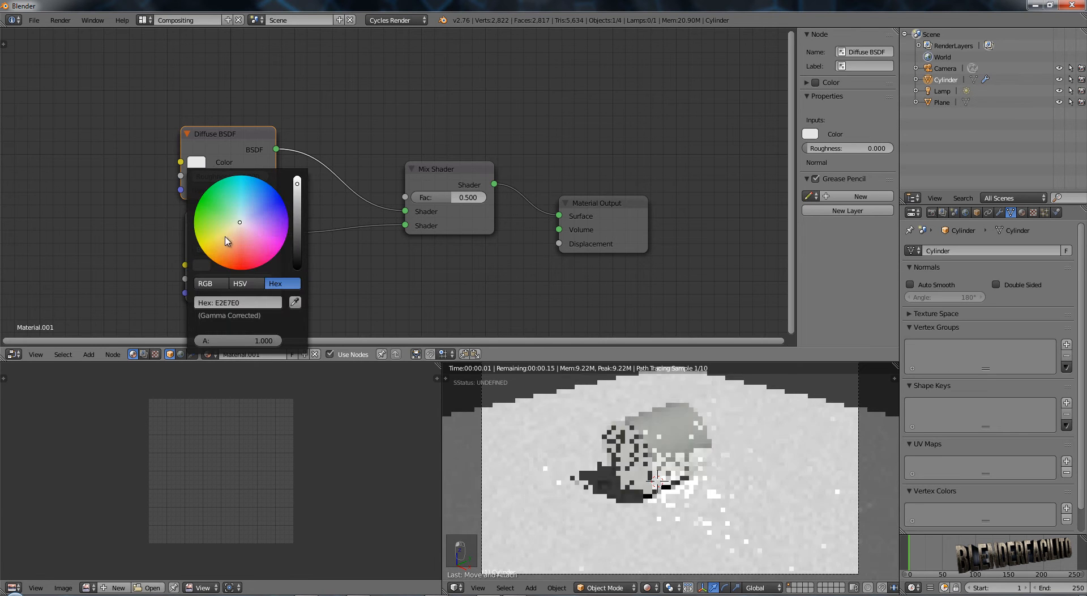
left_click_drag(228, 238, 210, 255)
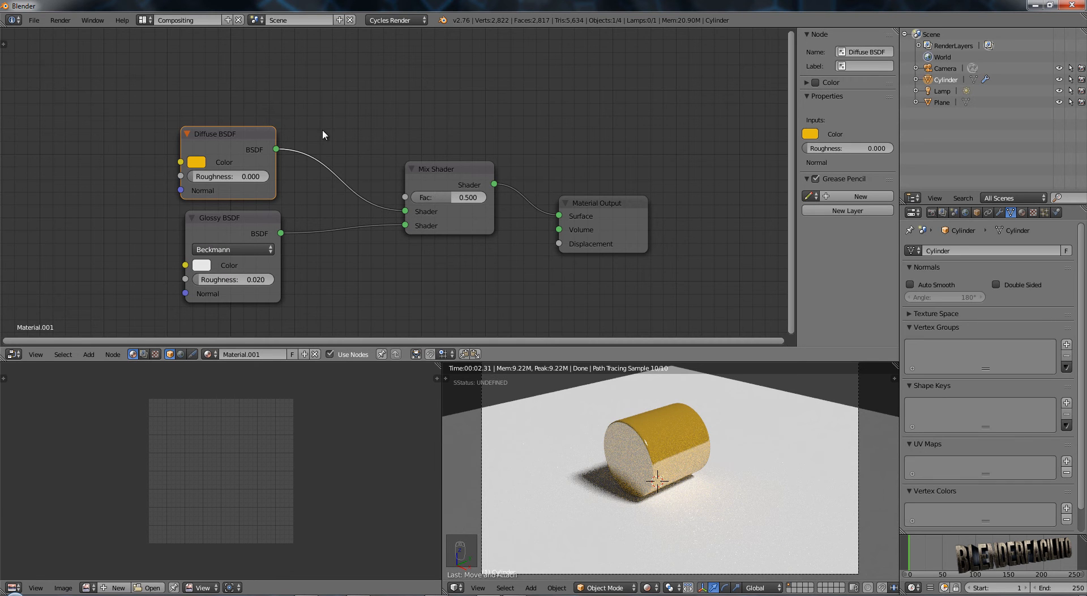
Add a Layer Weight node above the Diffuse BSDF and link its Facing output to the Mix Shader's Fac input.
key("shift+a")
mouse_move(324, 132)
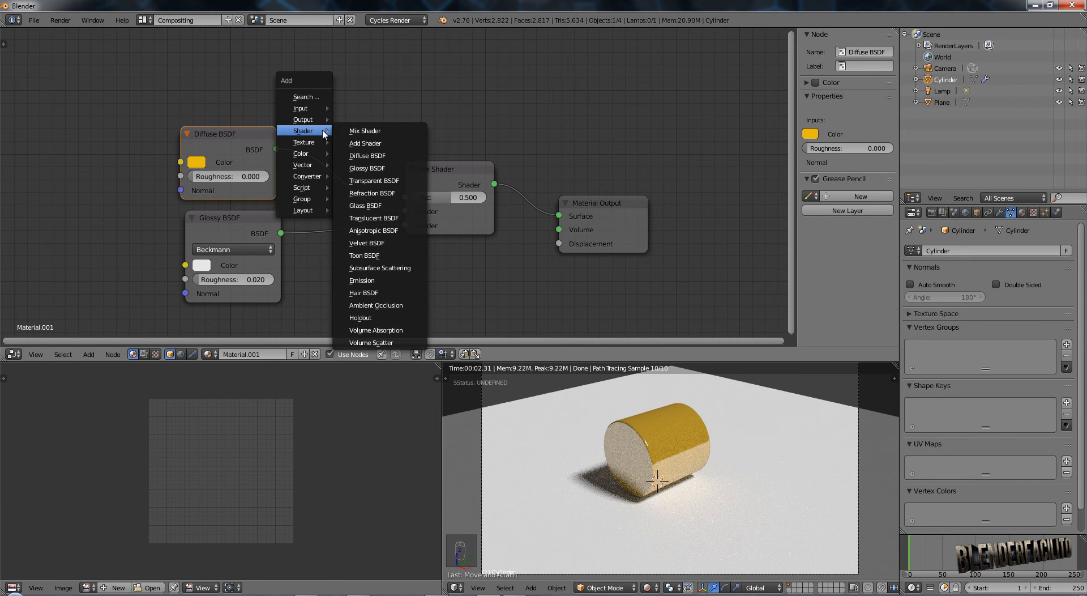
mouse_move(319, 108)
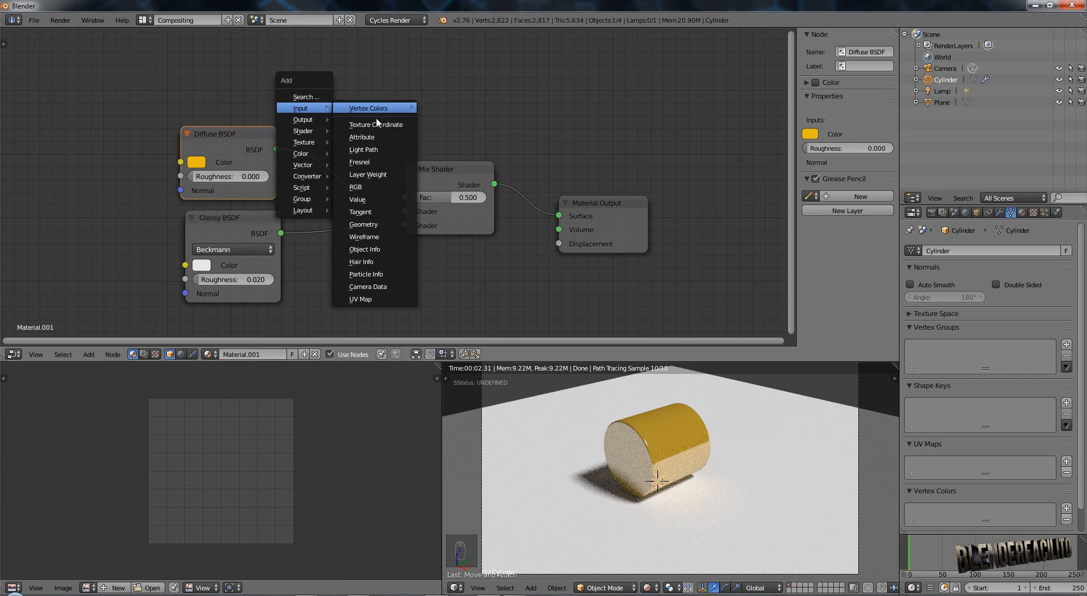
left_click(390, 174)
left_click(293, 89)
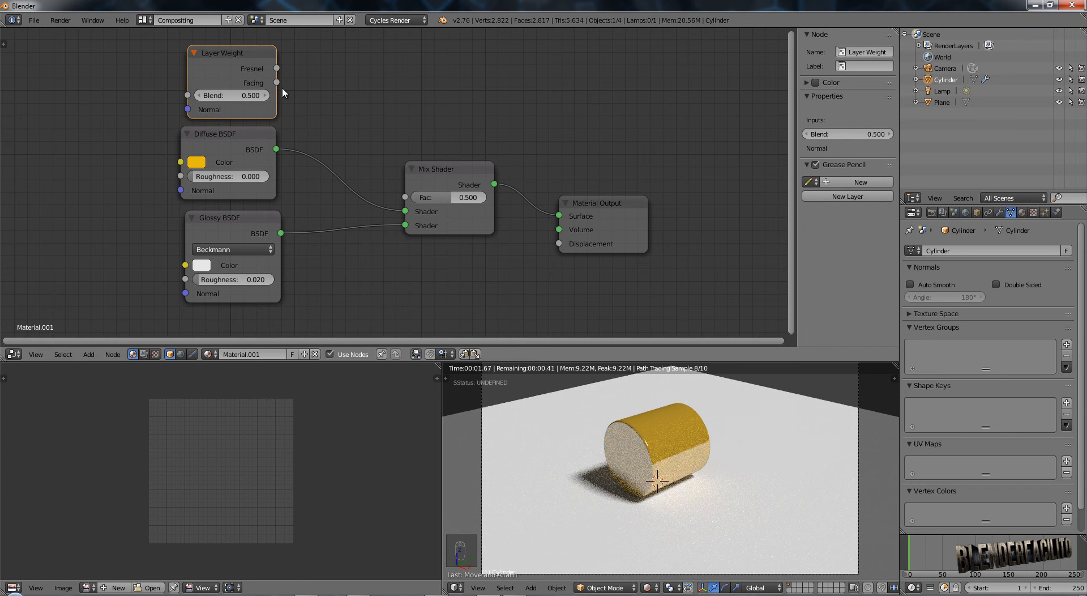
left_click_drag(276, 83, 410, 199)
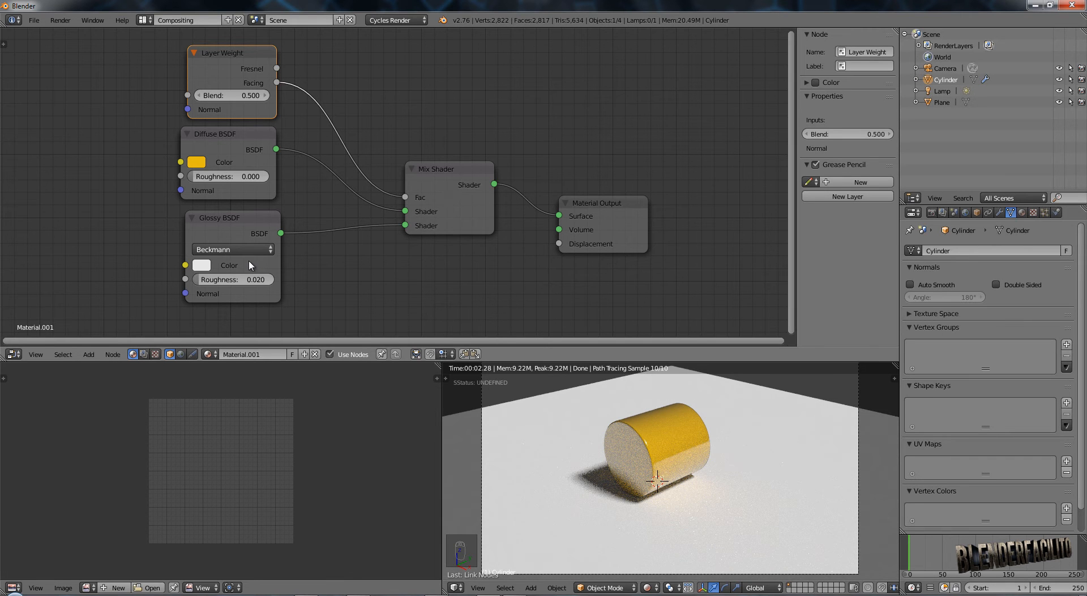
Set the Layer Weight node's Blend to 0.15.
left_click(227, 94)
type("0.15")
key("Return")
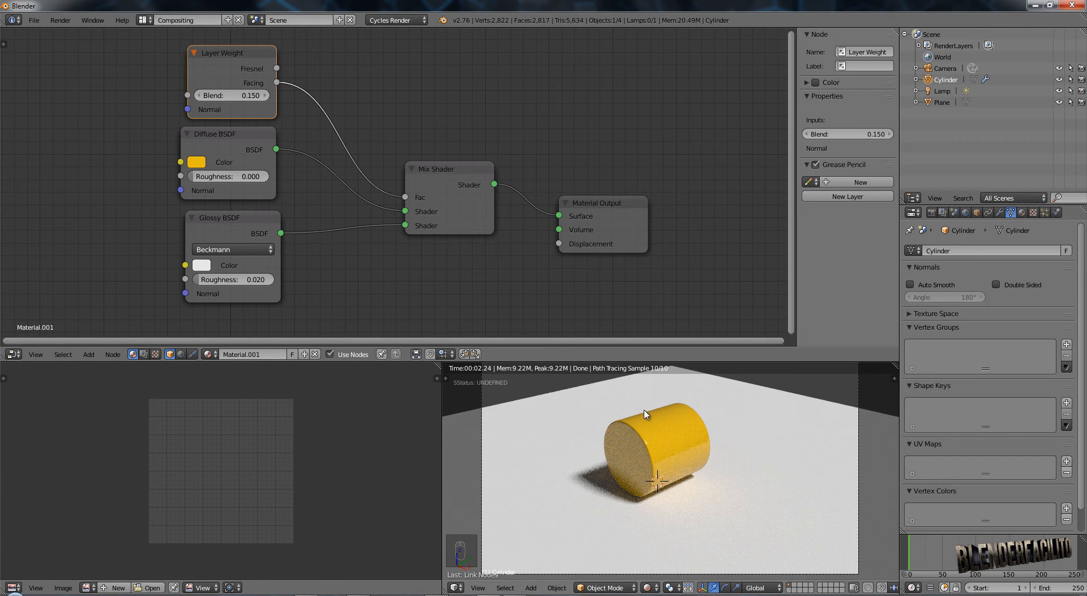
Switch to the Default screen layout and, in front view, raise the cylinder about 3.7 units along Z.
left_click(148, 21)
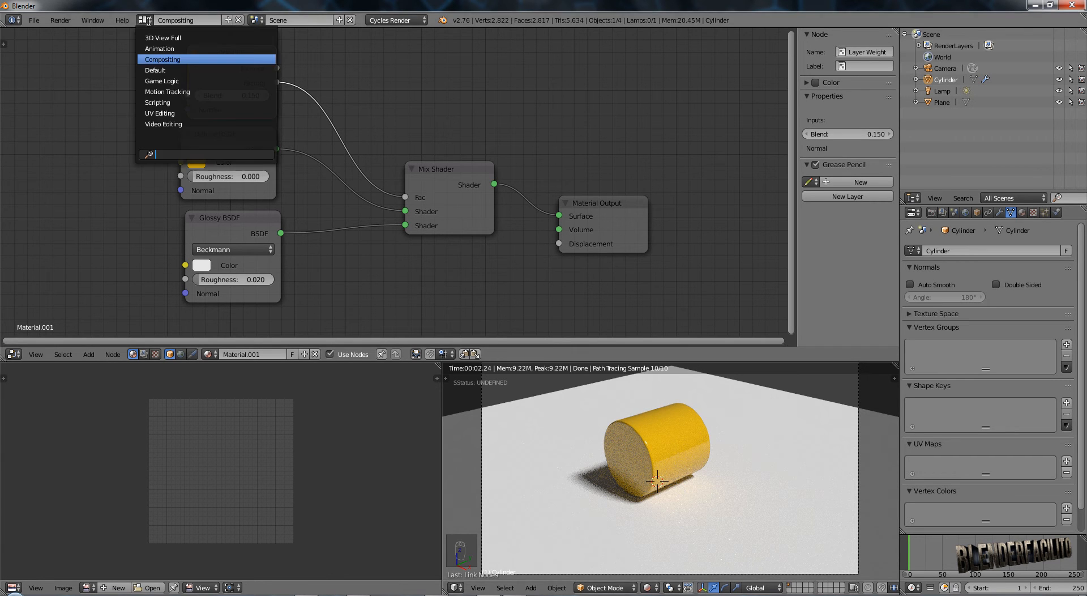
left_click(207, 70)
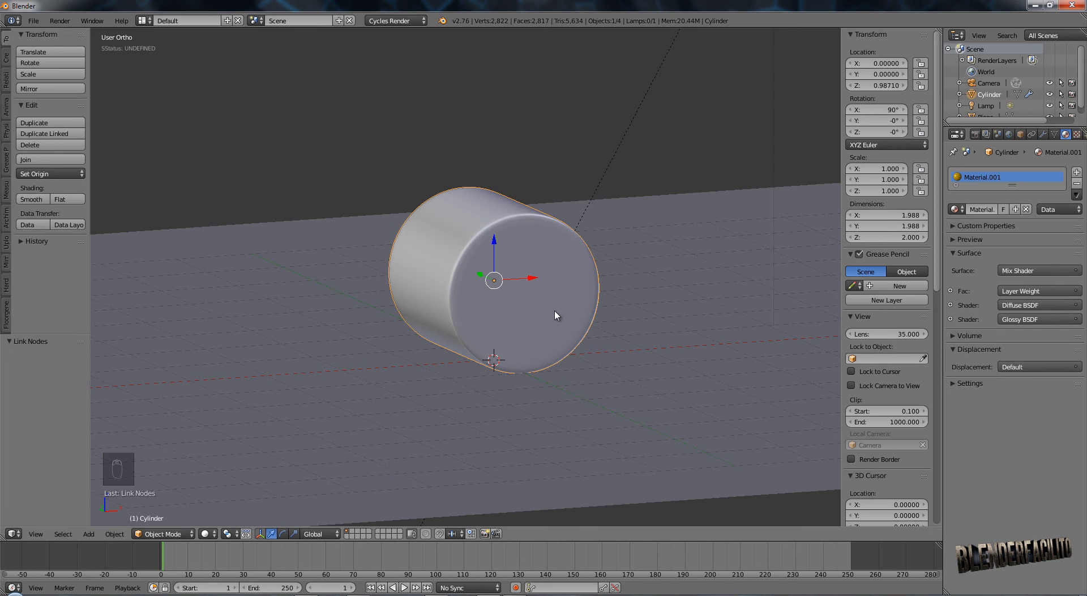
key("a")
key("KP_1")
right_click(512, 297)
scroll(569, 272, "down", 3)
middle_click_drag(569, 271, 534, 369, "shift")
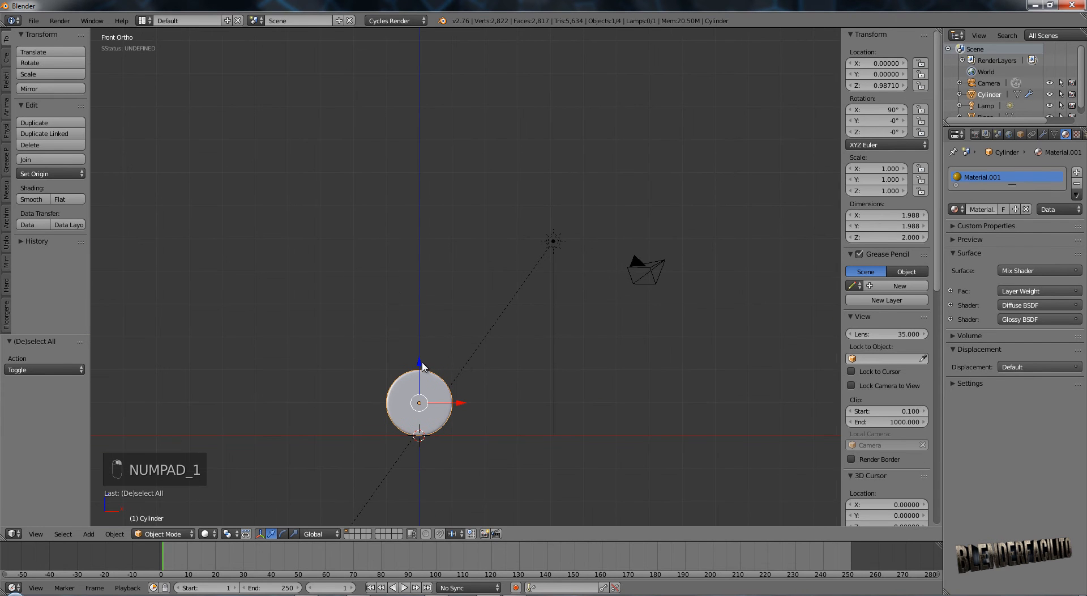
left_click_drag(421, 362, 427, 241)
middle_click_drag(445, 341, 529, 348, "shift")
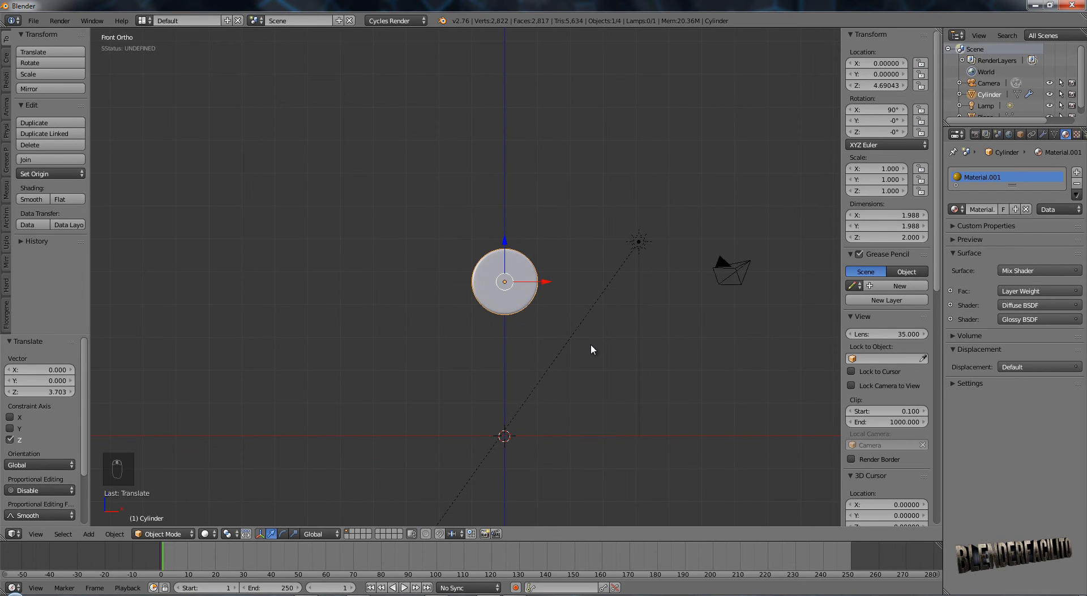
Duplicate the raised cylinder and offset the copy by -5 units along X.
key("shift+d")
type("x-5")
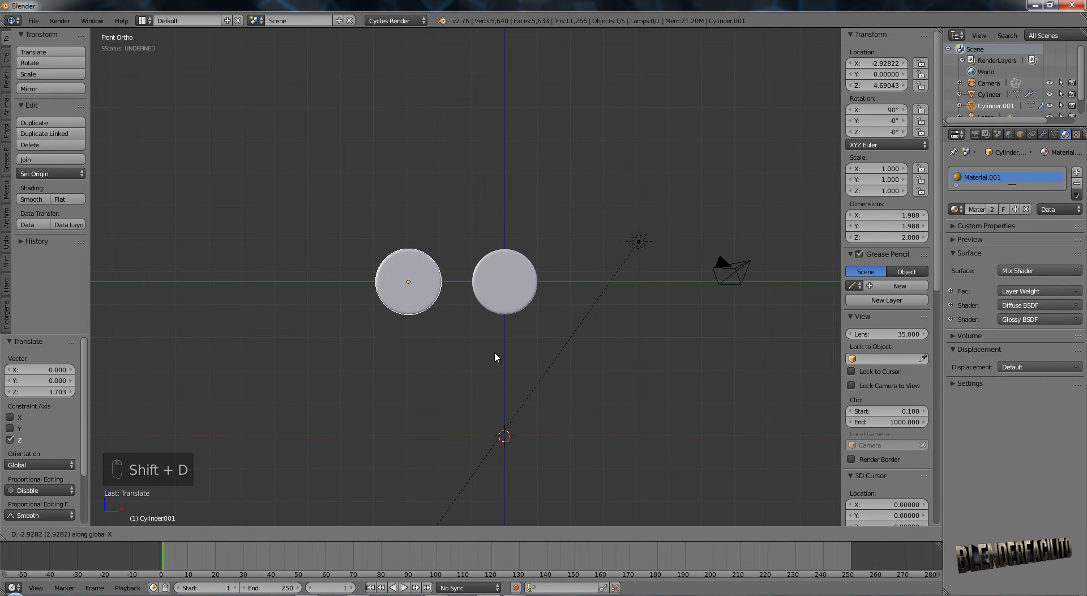
left_click(494, 351)
Duplicate the cylinder at X 0 and offset the copy about 2.17 units along X.
key("a")
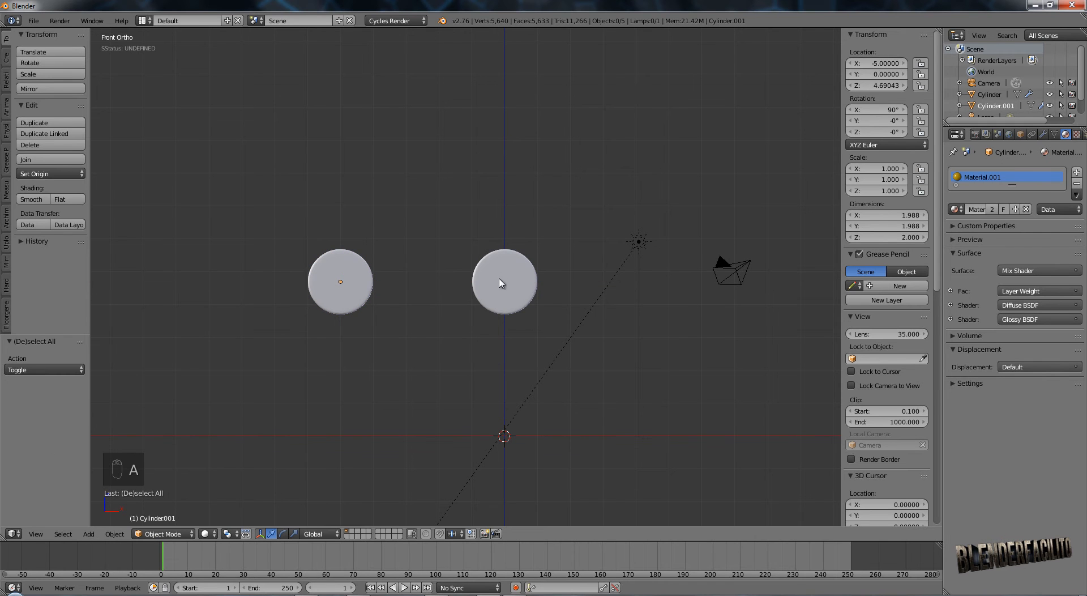
right_click(510, 290)
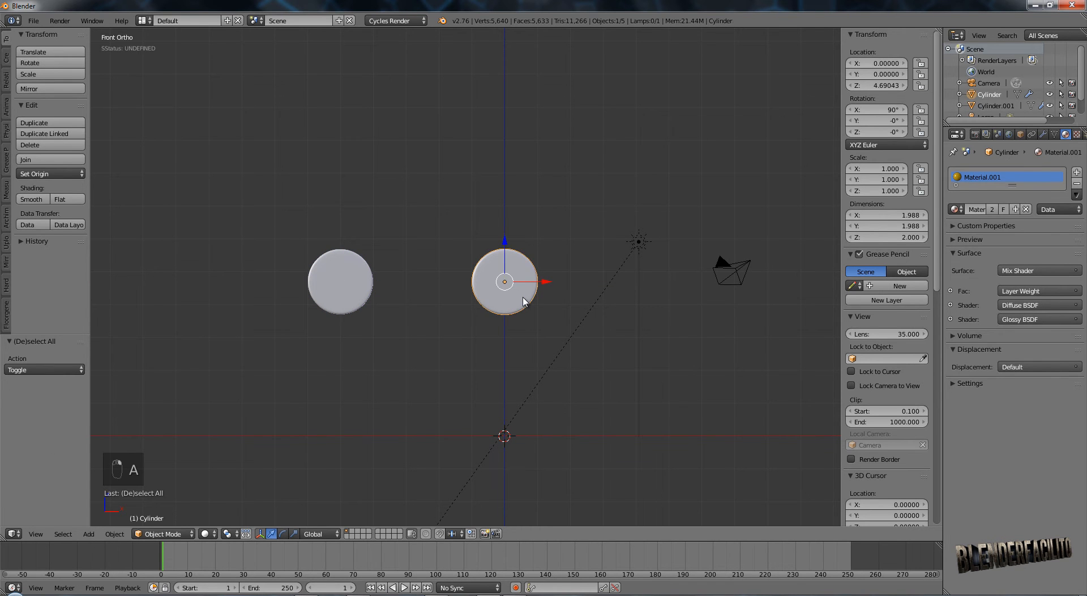
key("shift+d")
key("x")
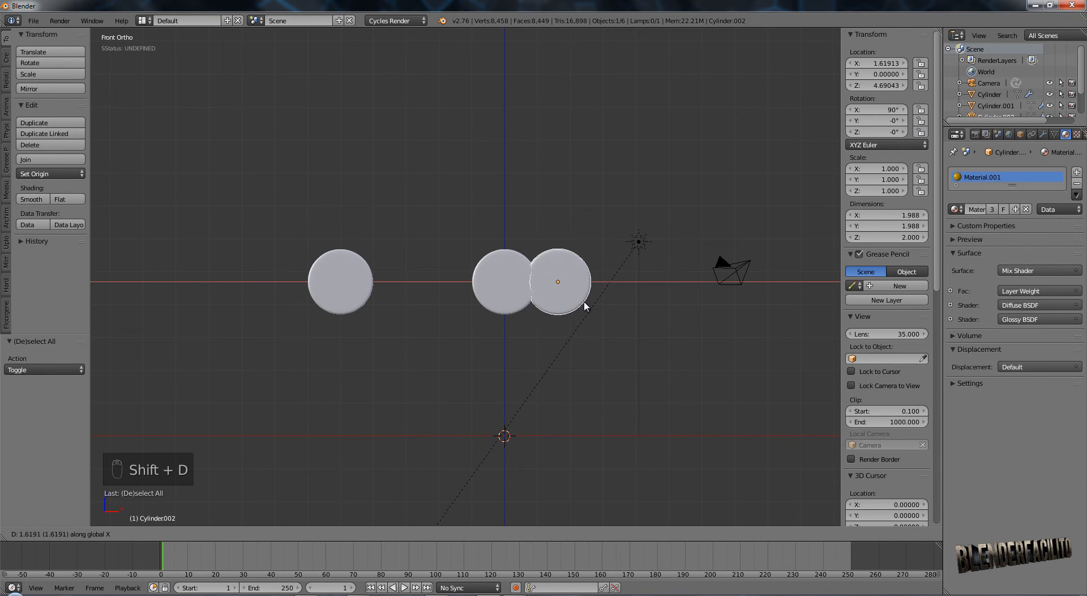
left_click(595, 308)
Try scaling the new cylinder copy uniformly by 0.4 and by 0.6, undoing each attempt.
type("s")
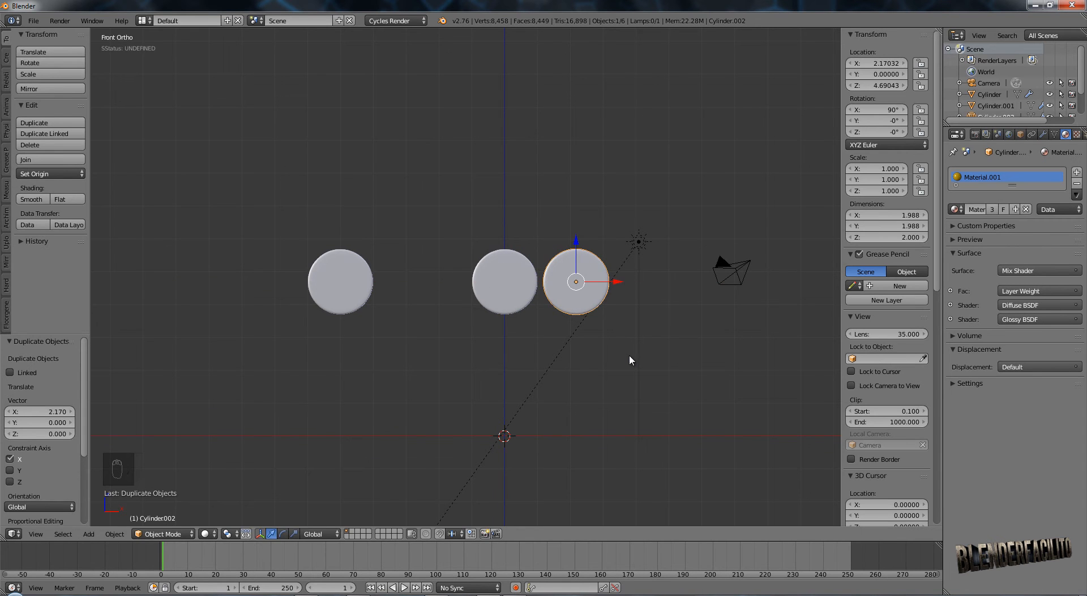
type(".4")
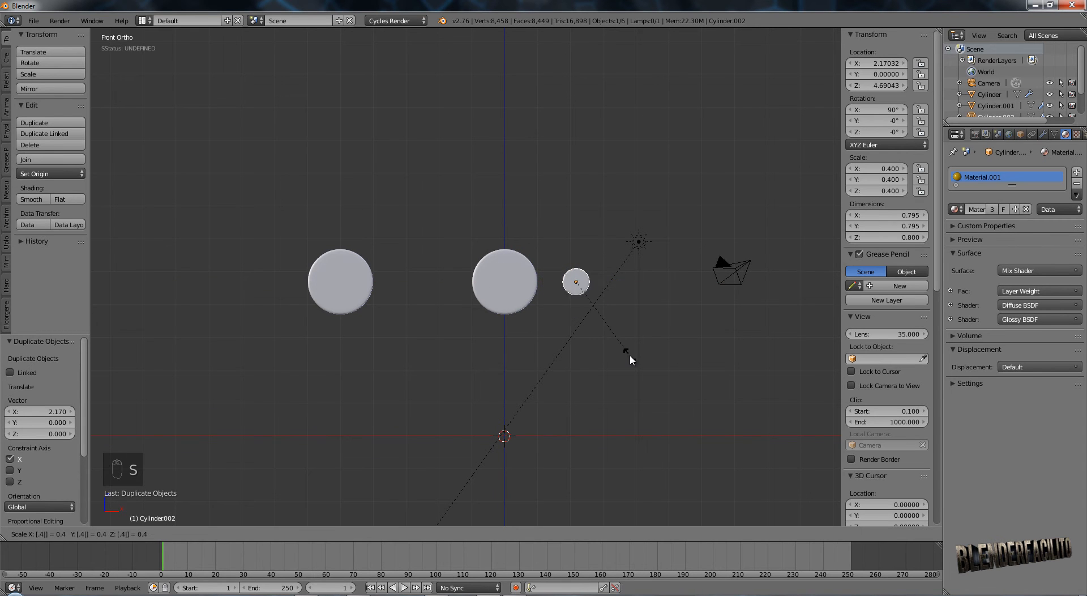
key("Return")
key("ctrl+z")
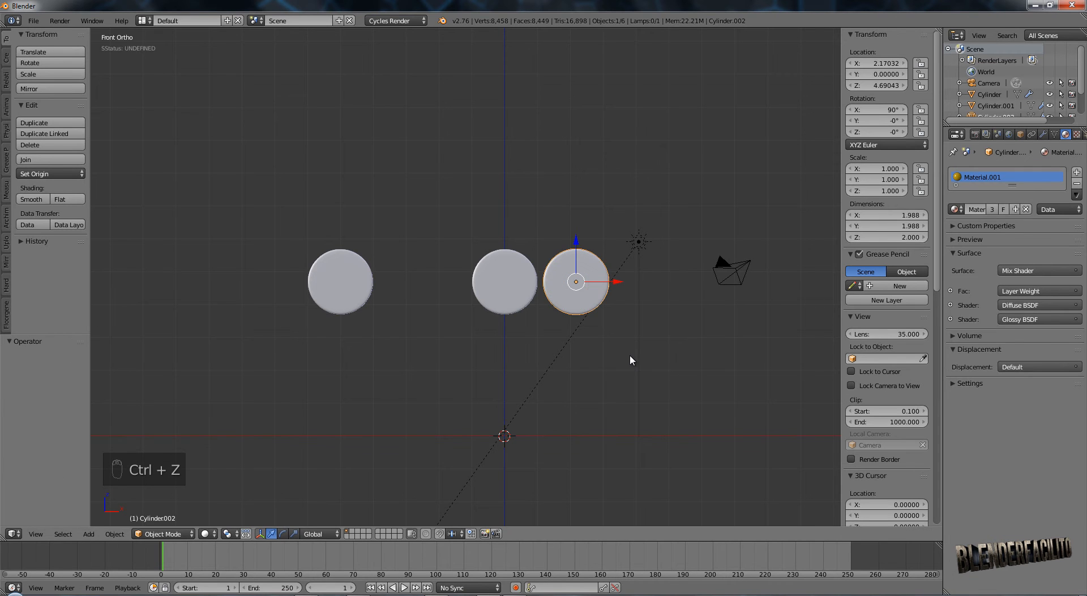
type("s.6")
key("Return")
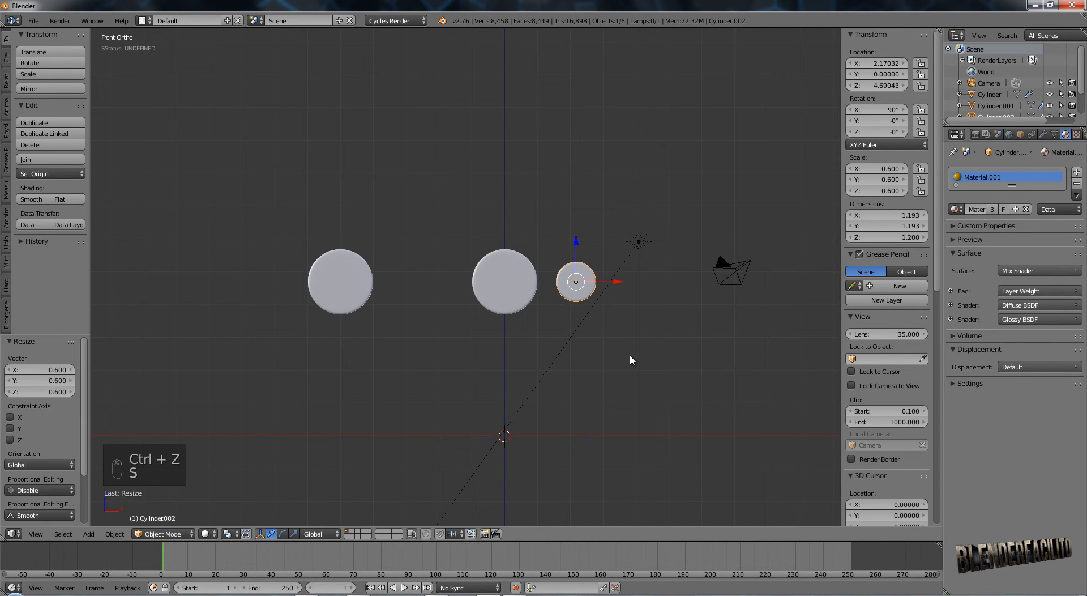
key("ctrl+z")
Scale the new cylinder copy uniformly to 0.3 in front view.
key("KP_Decimal")
key("KP_3")
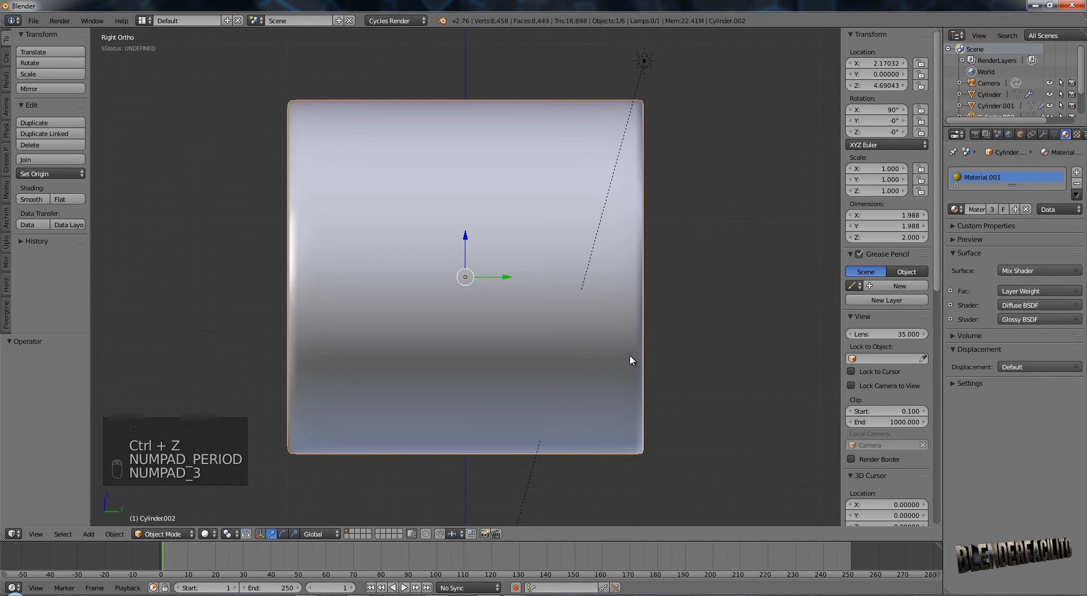
scroll(630, 355, "down", 4)
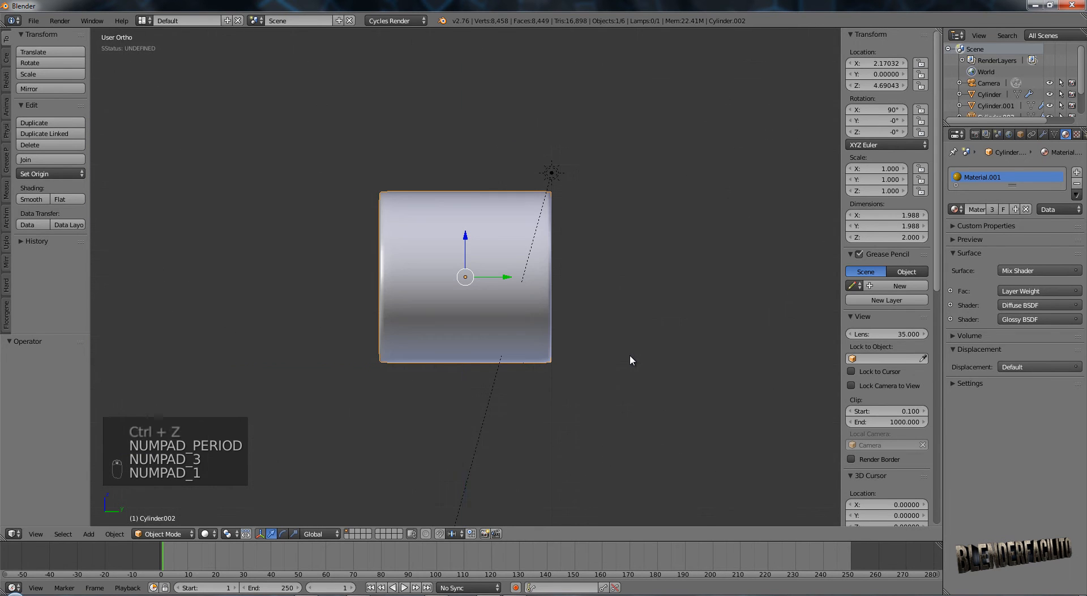
key("KP_1")
type("s.3")
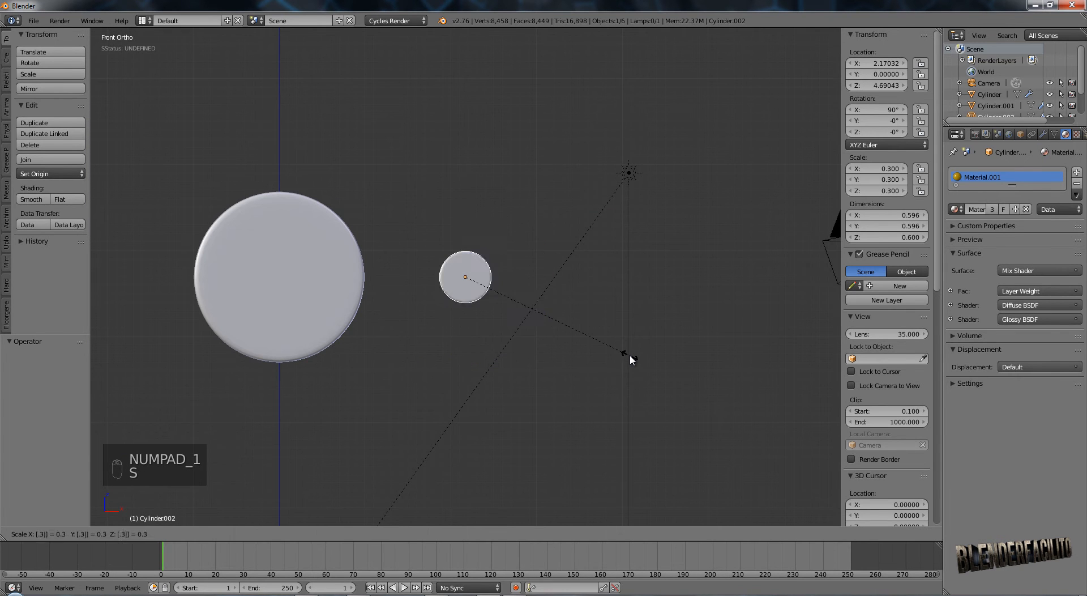
key("Return")
Rotate the small cylinder 90° about Z and stretch it by a factor of 5 along X.
scroll(628, 368, "down", 3)
scroll(627, 379, "up", 4, "ctrl")
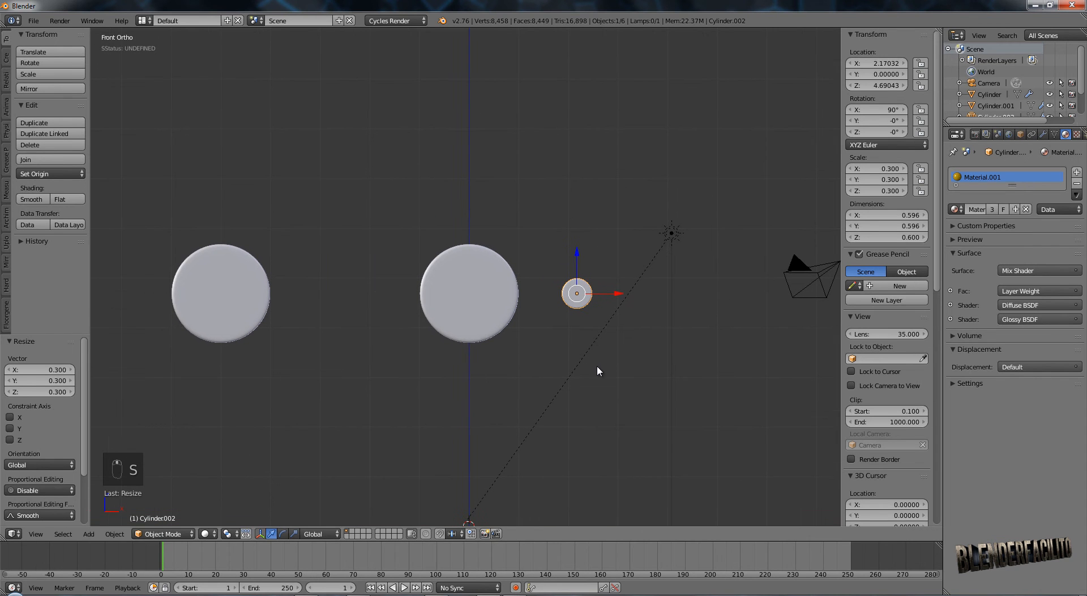
type("rz90")
key("Return")
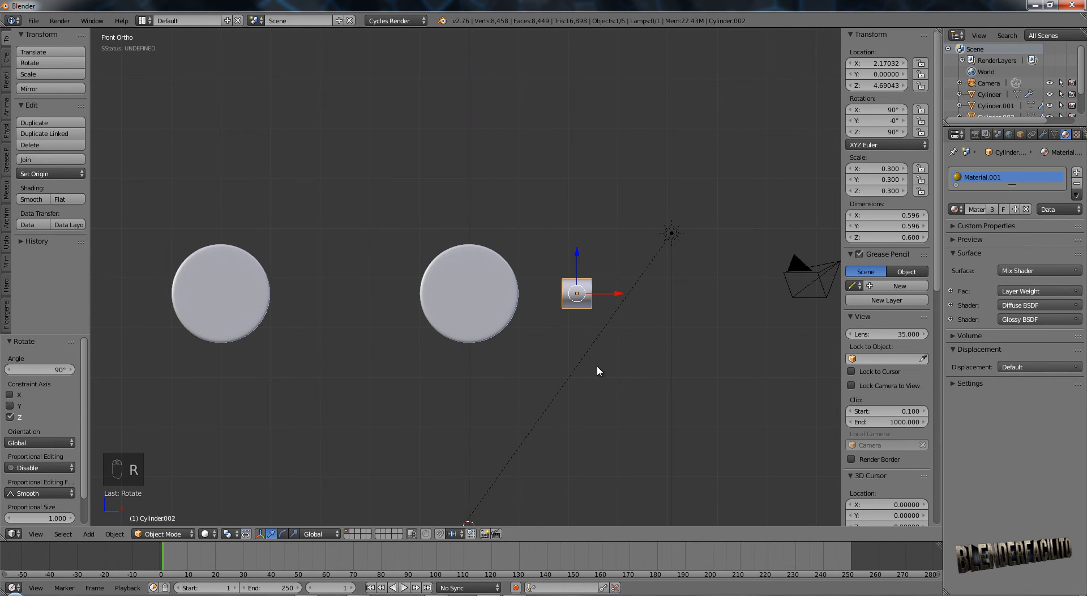
key("s")
key("z")
type("x")
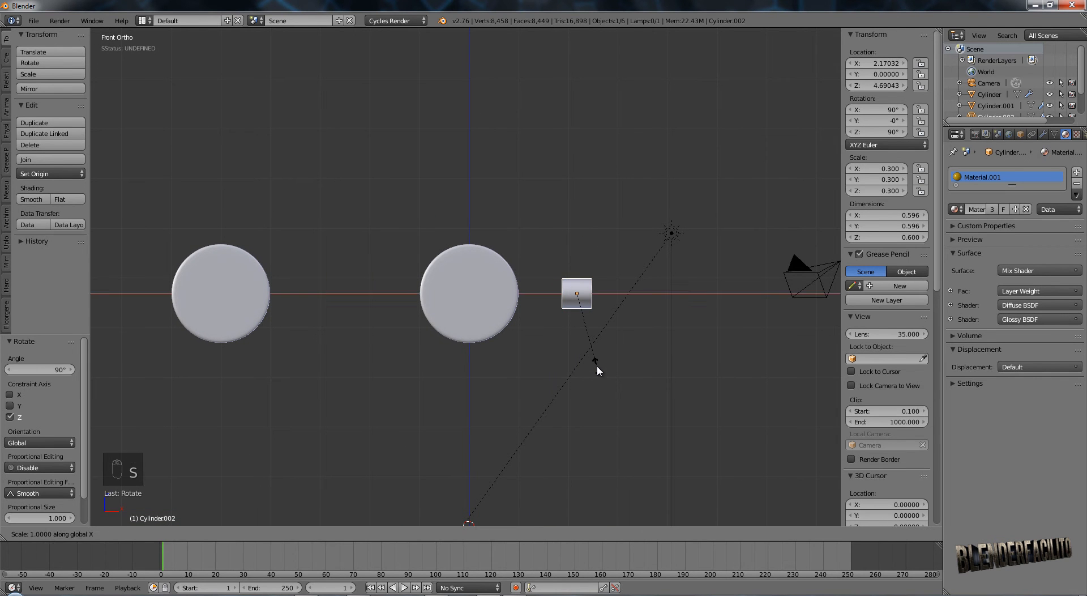
type("6")
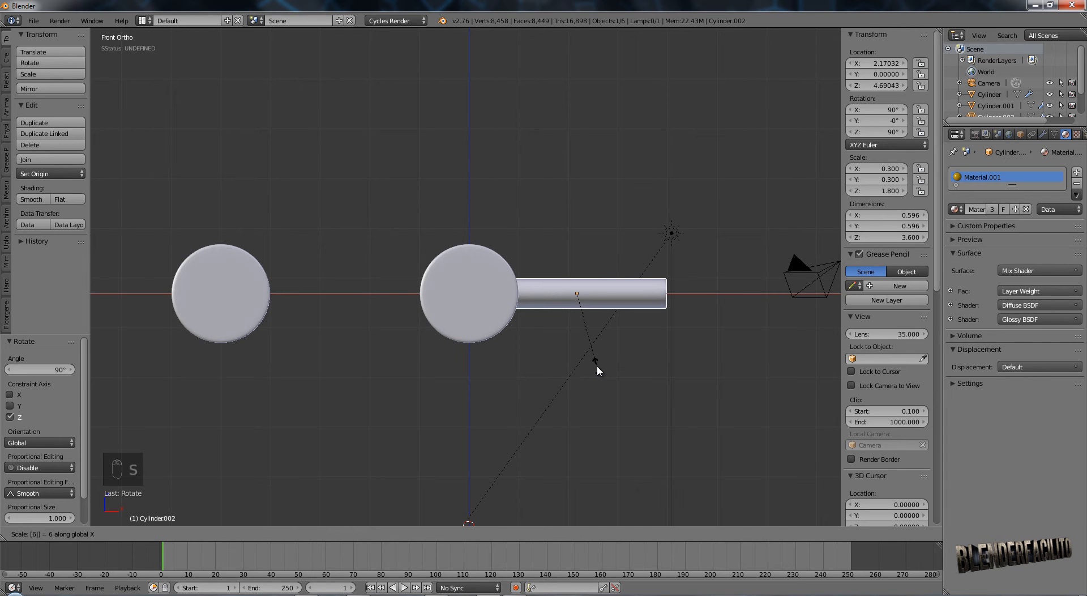
key("BackSpace")
type("5")
key("Return")
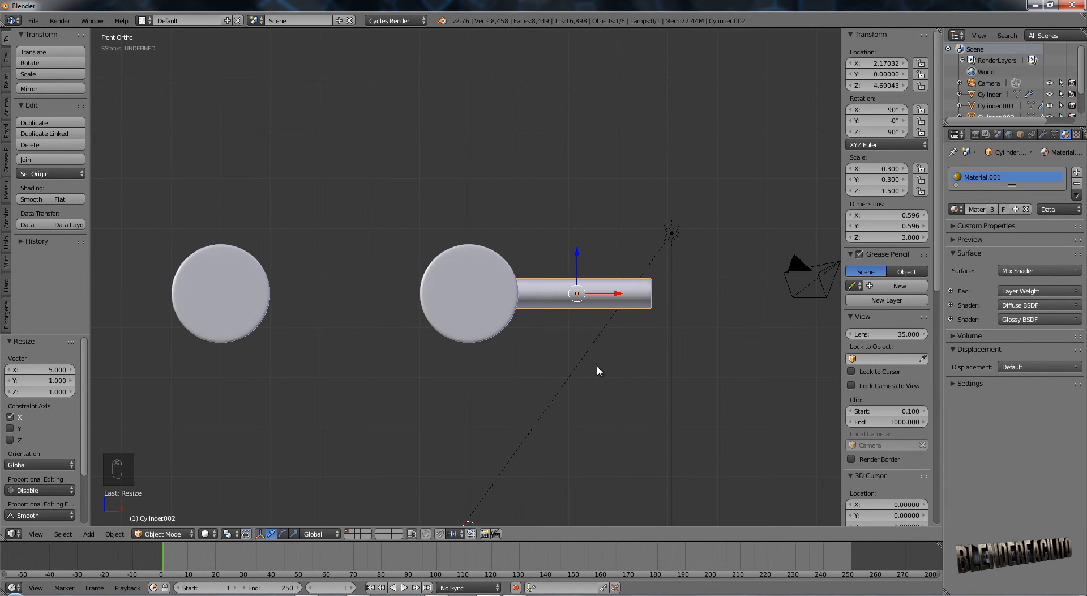
Move the rod about -4.67 units along X to sit between the two large cylinders, and scale it by 1.5 along X.
key("g")
key("x")
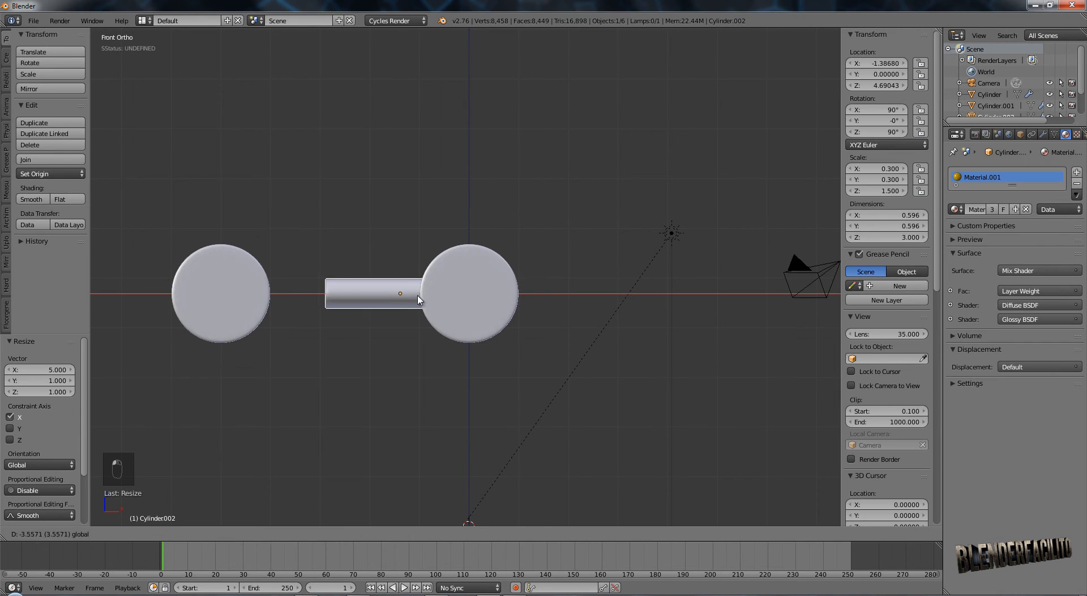
left_click(388, 308)
type("sx")
type("1.5")
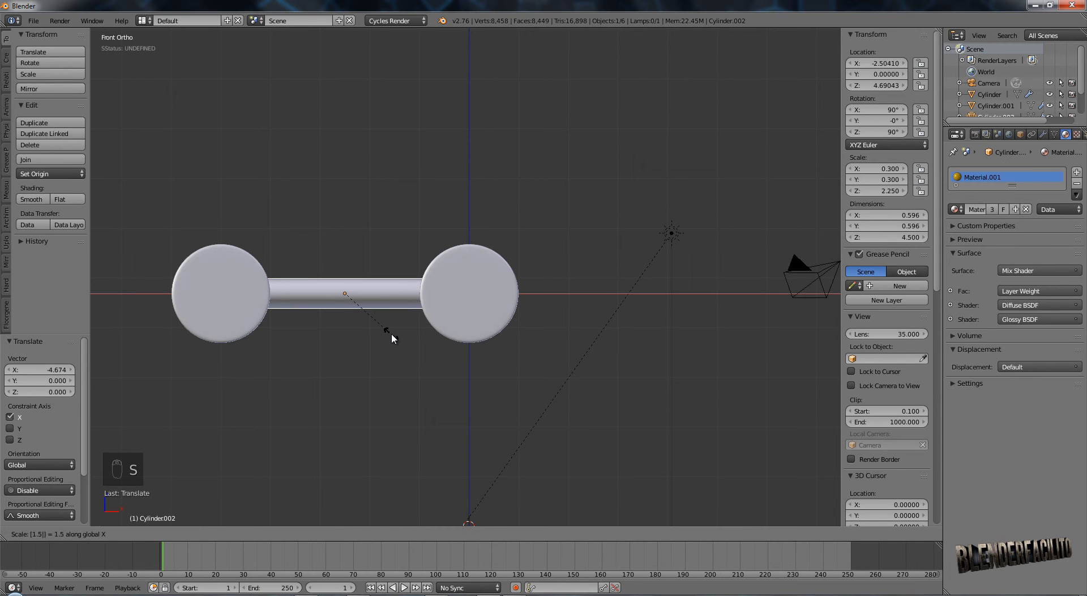
key("Return")
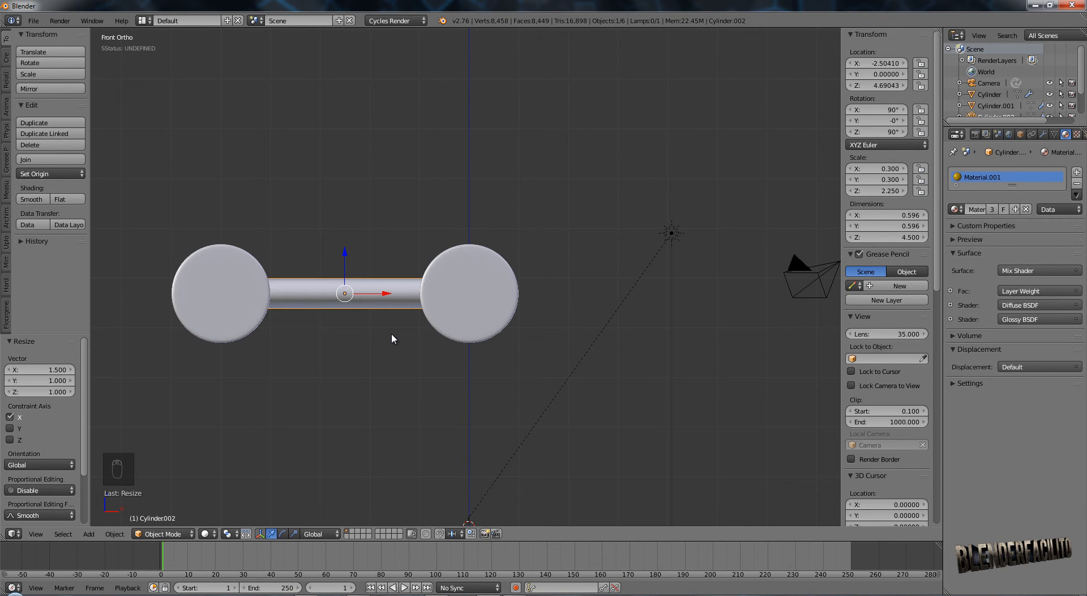
Thin the connecting rod by scaling it by 0.7 on every axis except X.
middle_click_drag(417, 311, 337, 354)
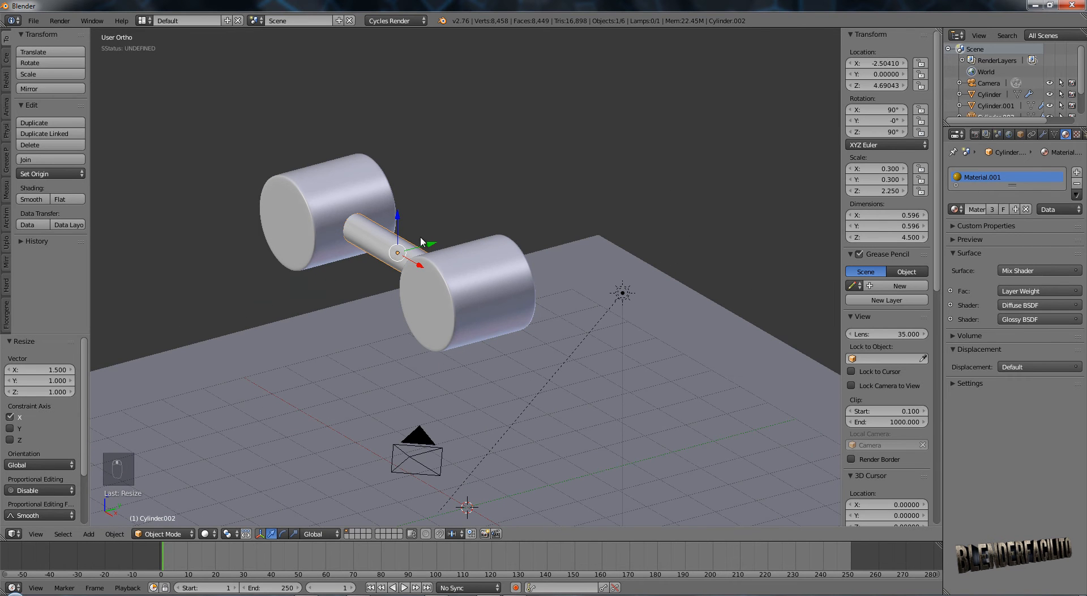
middle_click_drag(423, 277, 457, 315, "shift")
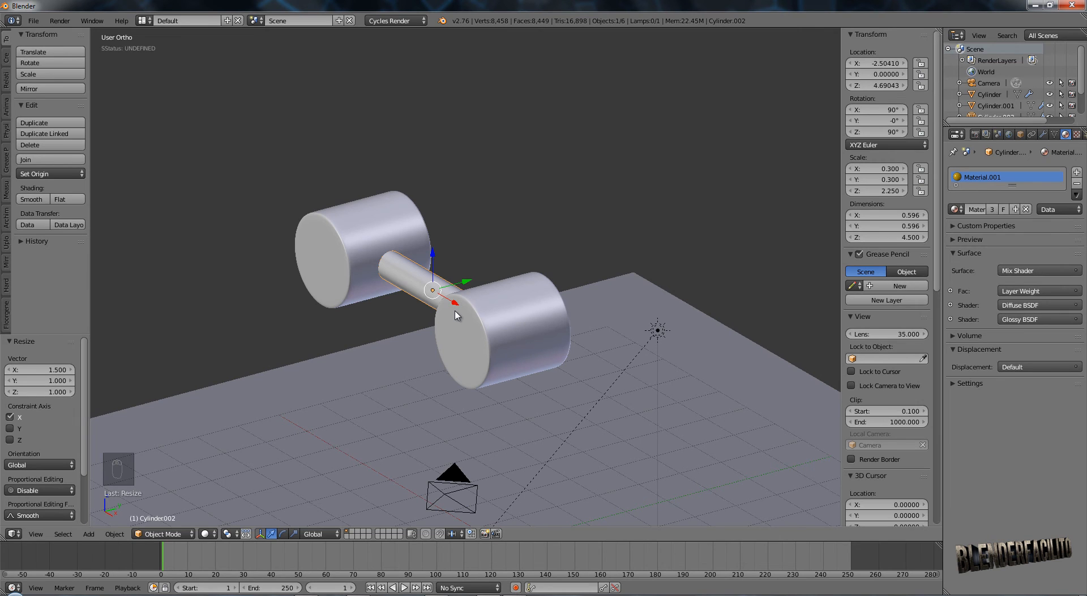
key("s")
key("shift+x")
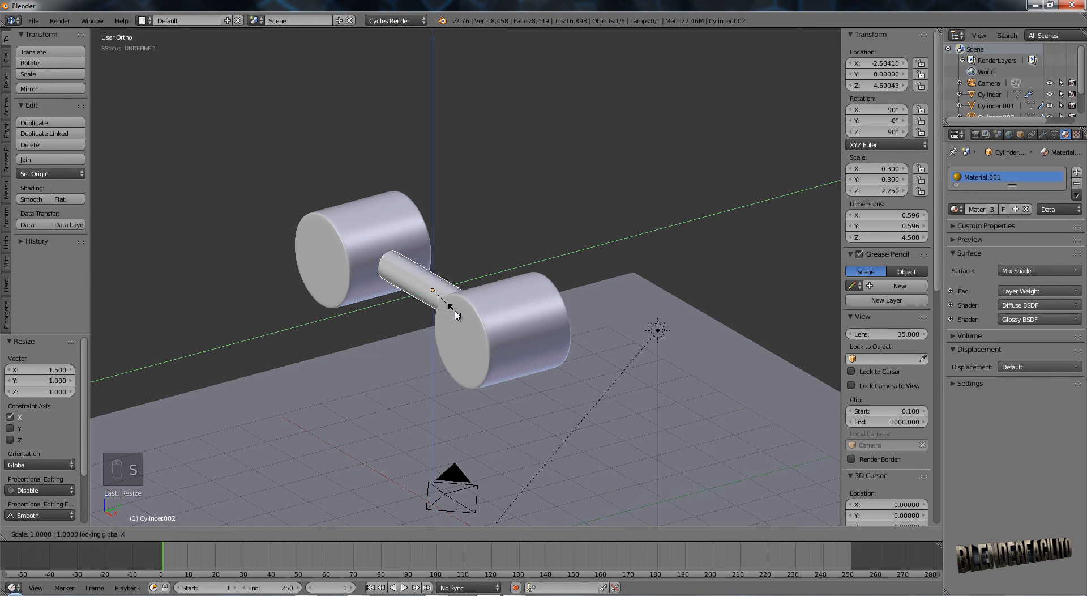
key("period")
key("7")
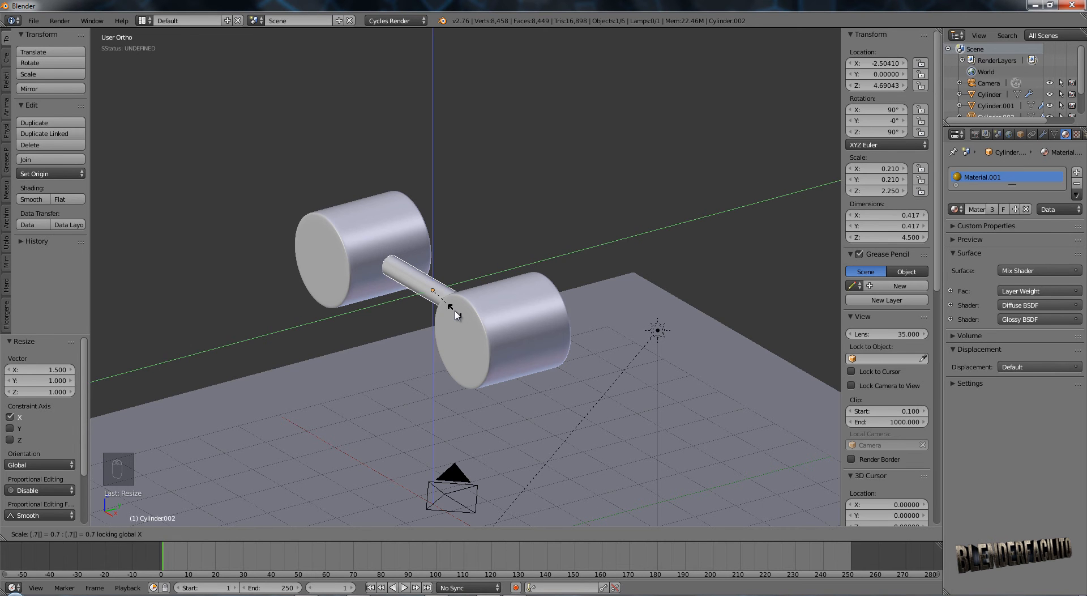
key("Return")
In top view, move the rod about 0.48 units along Y and duplicate it with an offset of about -1.0 along Y.
middle_click_drag(456, 315, 525, 371)
key("KP_7")
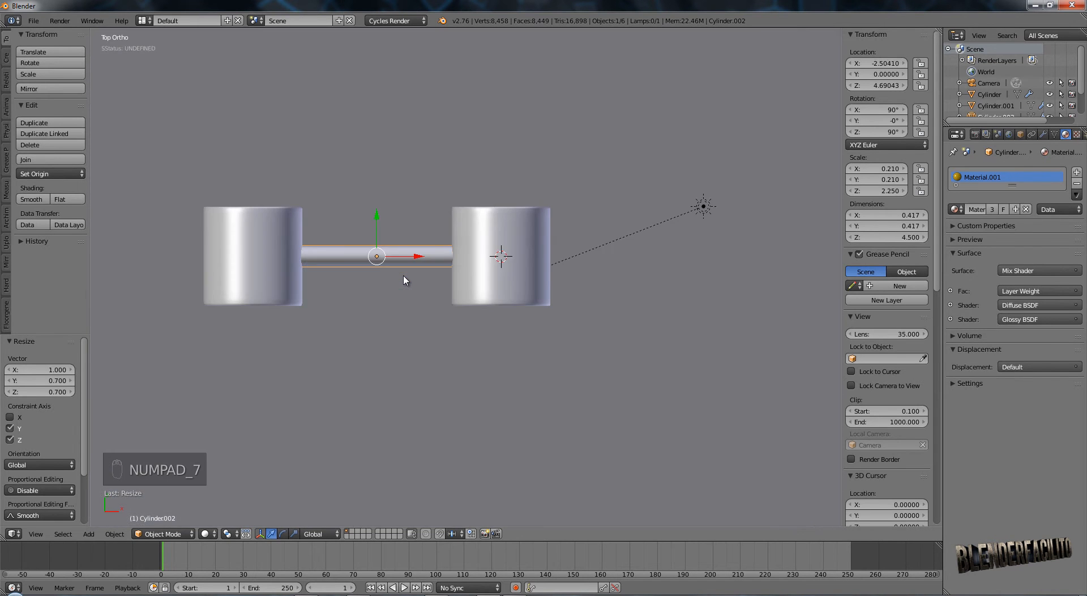
left_click_drag(379, 220, 383, 197)
key("shift+d")
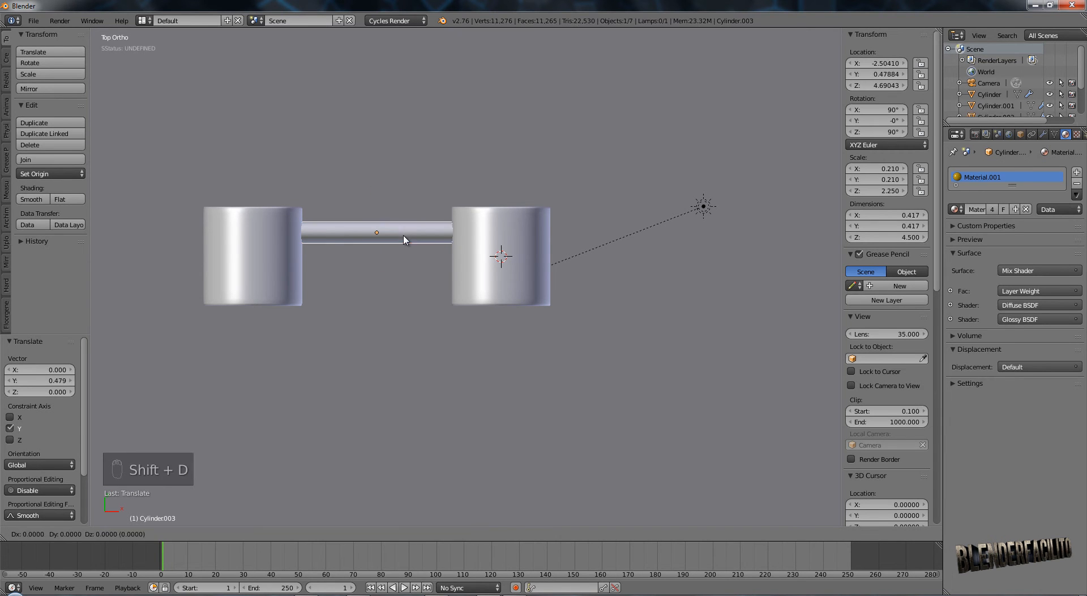
key("y")
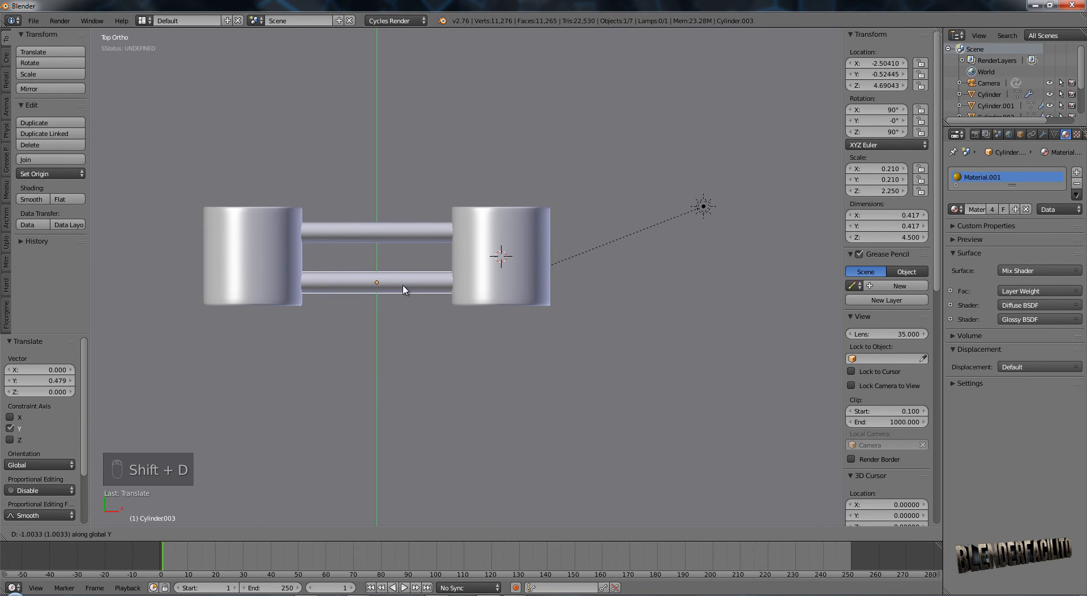
left_click(404, 294)
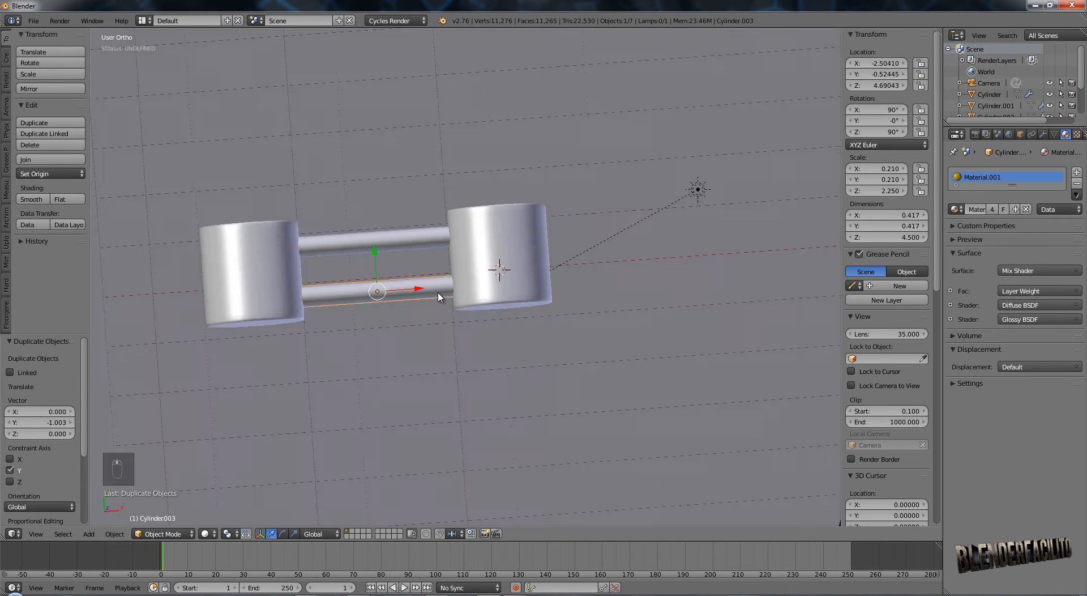
Give the duplicated rod its own copy of the material and name it Metal.
middle_click_drag(428, 319, 449, 255)
middle_click_drag(467, 301, 505, 244, "shift")
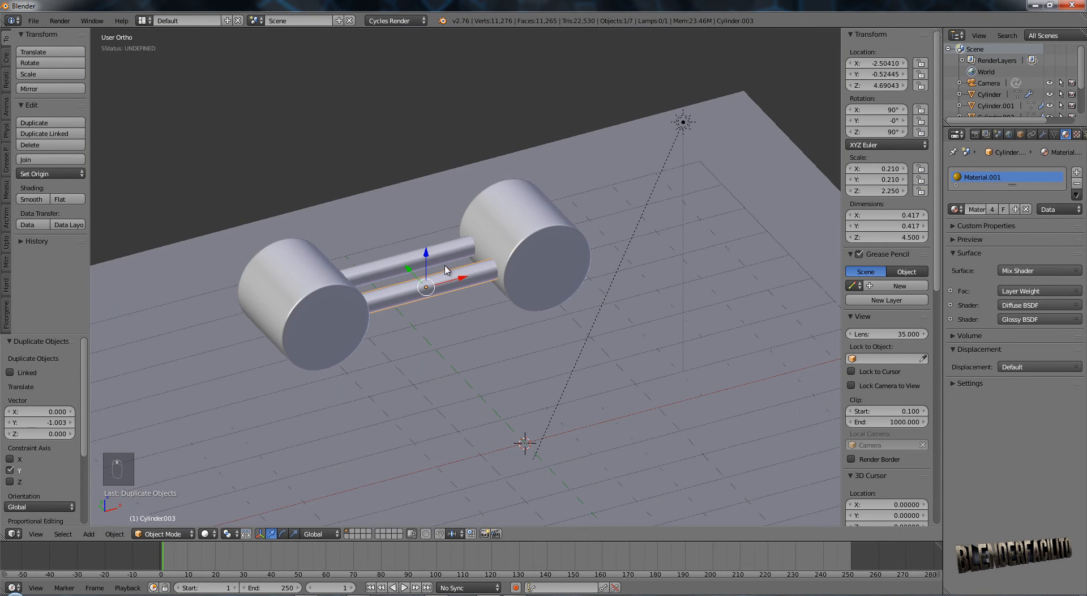
left_click(1016, 209)
double_click(978, 209)
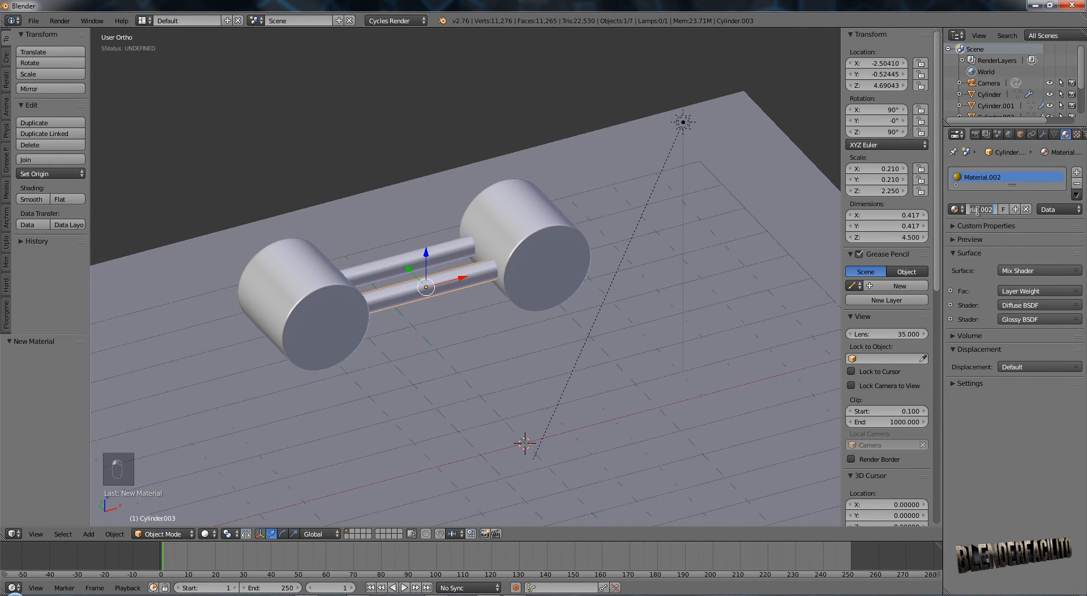
type("Metal")
key("Return")
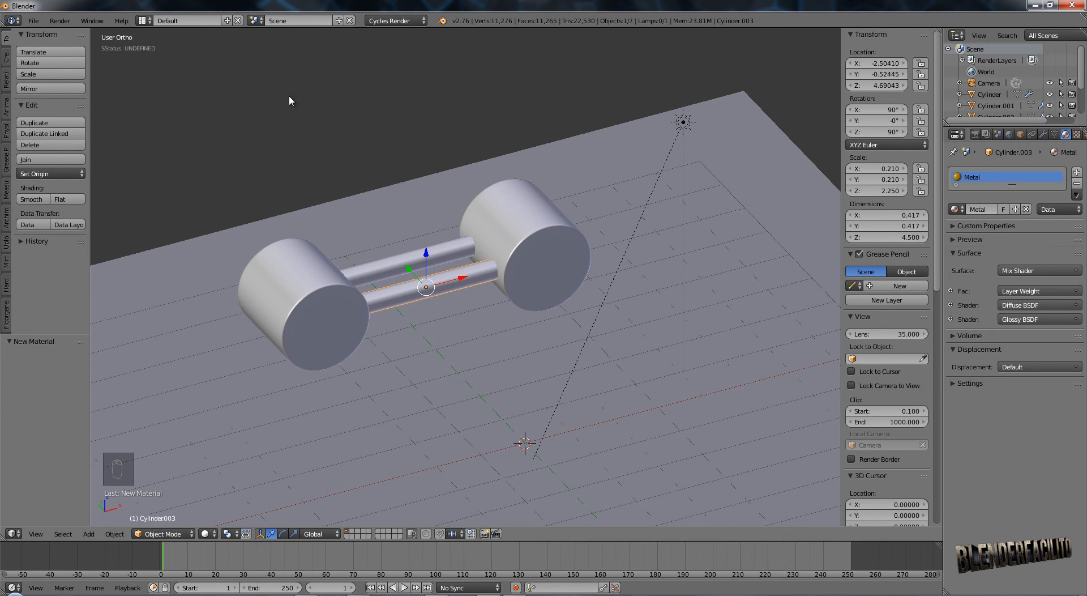
Switch to the Compositing screen layout and delete the Diffuse BSDF node from the Metal material.
left_click(142, 19)
left_click(170, 56)
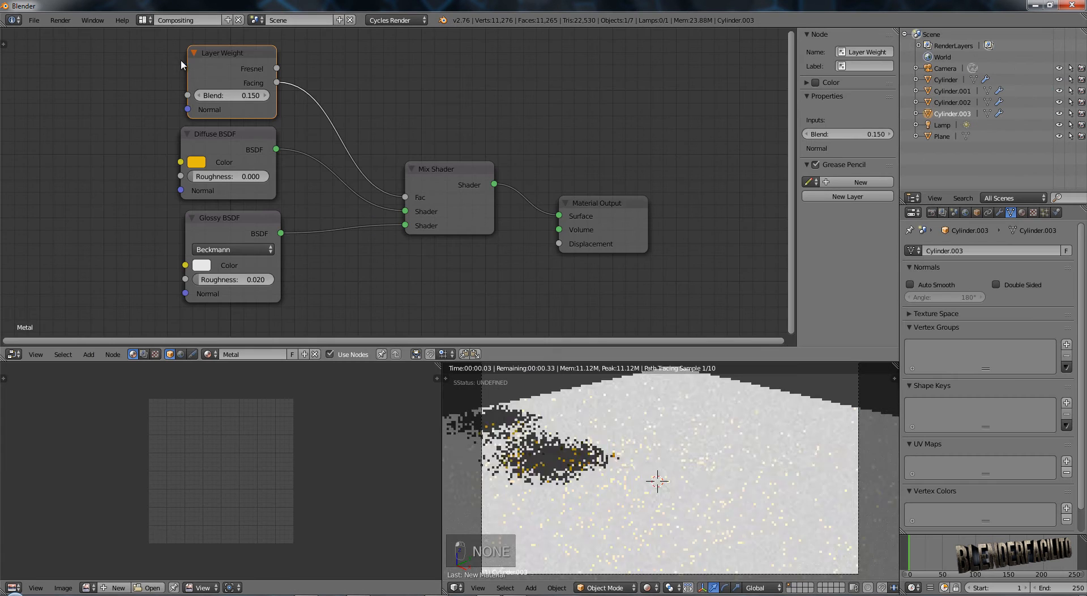
middle_click_drag(439, 262, 513, 293)
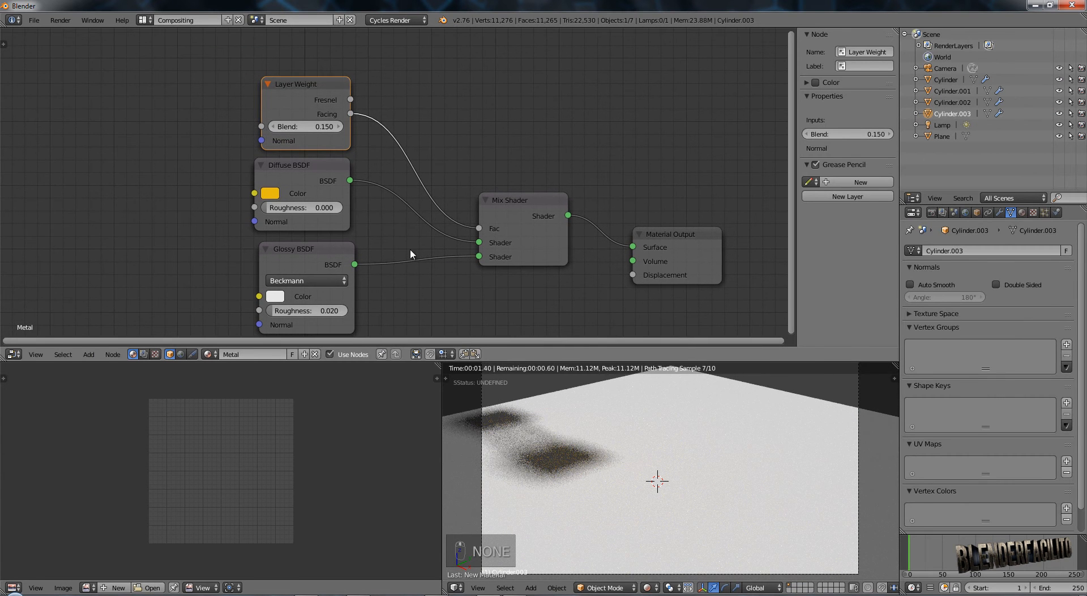
left_click(316, 188)
key("Delete")
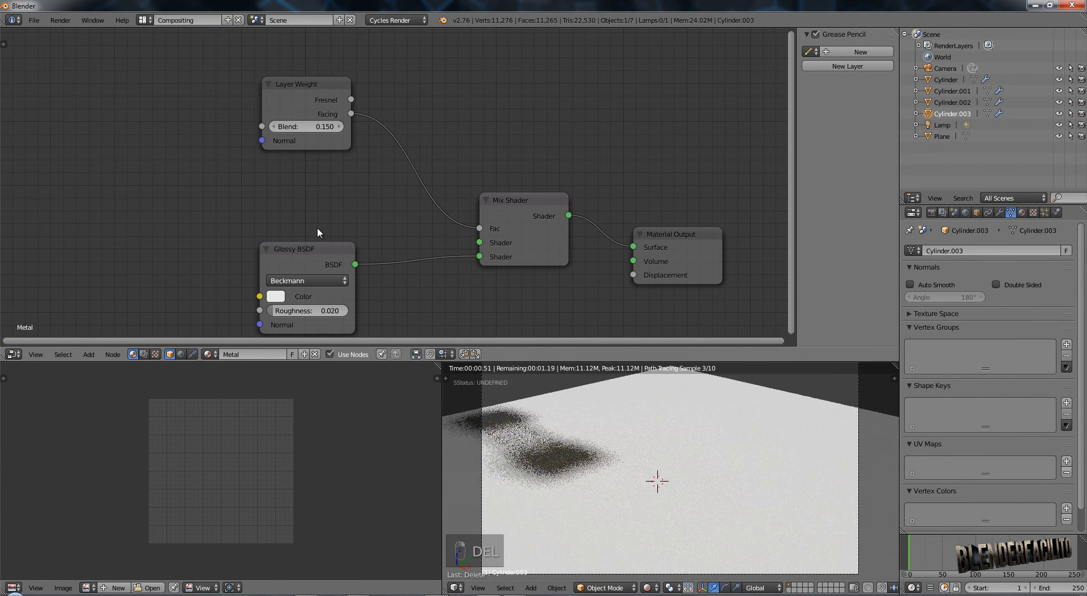
Duplicate the Glossy BSDF node, place the copy above the original, and link its BSDF output to the Mix Shader's first Shader input.
left_click(319, 249)
key("shift+d")
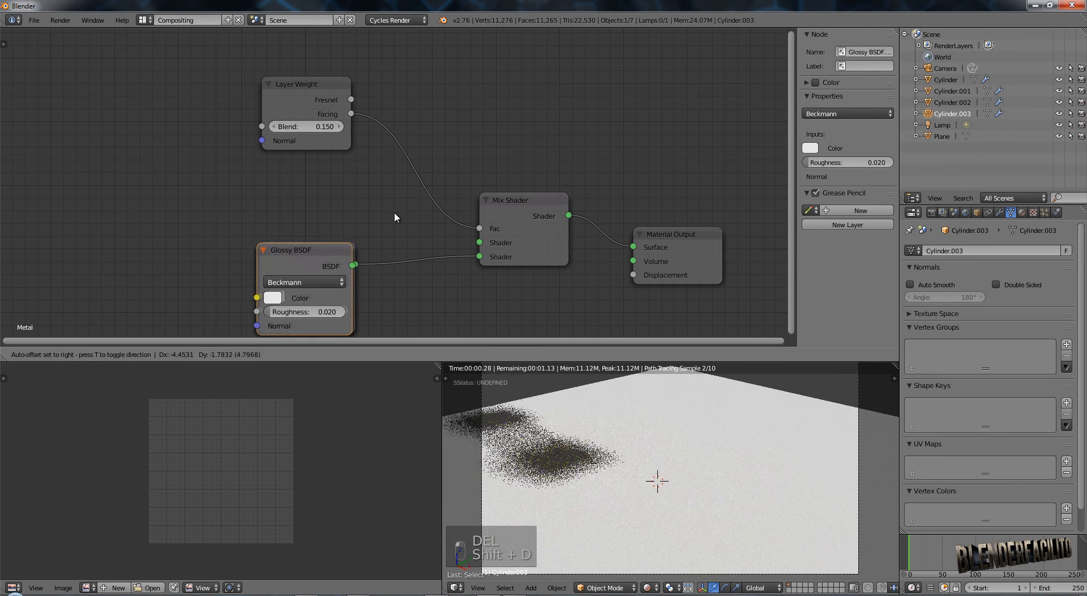
left_click(396, 115)
left_click_drag(354, 170, 479, 243)
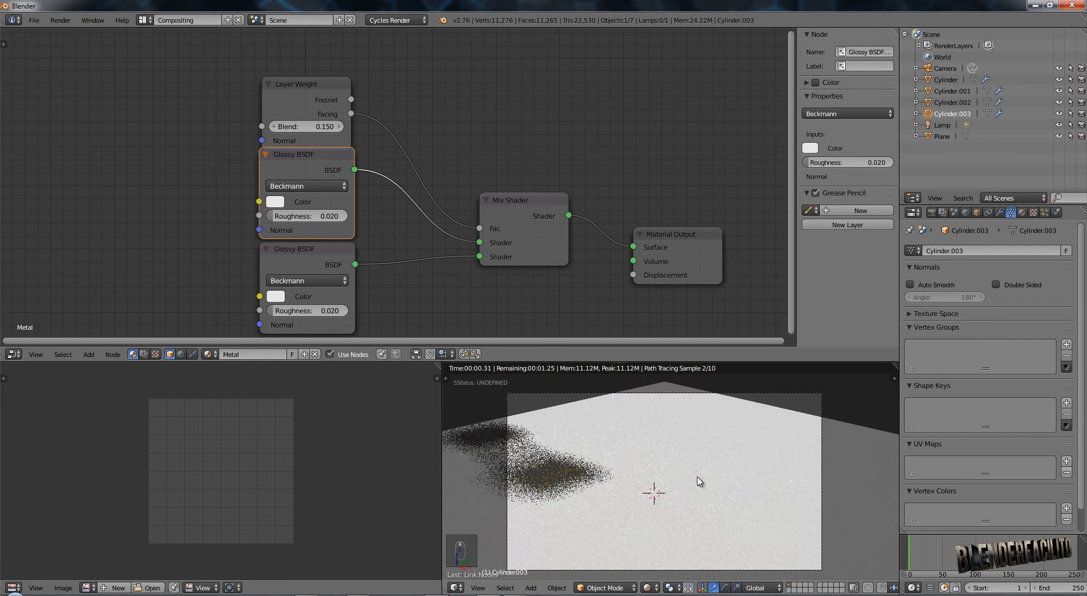
Lock the camera to the view, reframe the camera on the cylinders and rods, and release the lock.
key("n")
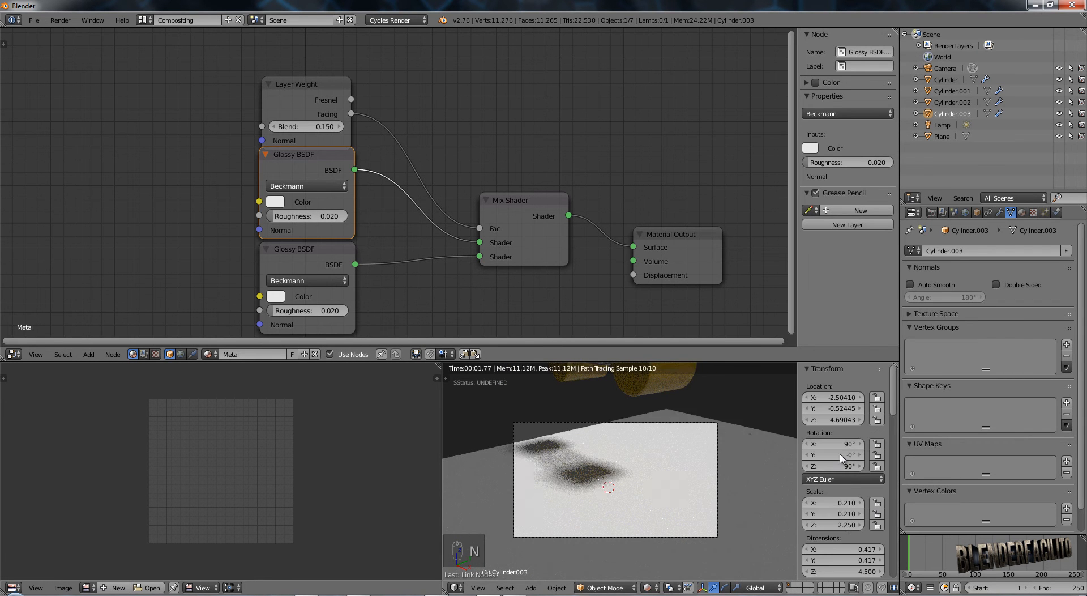
scroll(852, 516, "down", 6)
left_click(850, 516)
middle_click_drag(626, 461, 645, 509)
left_click(844, 516)
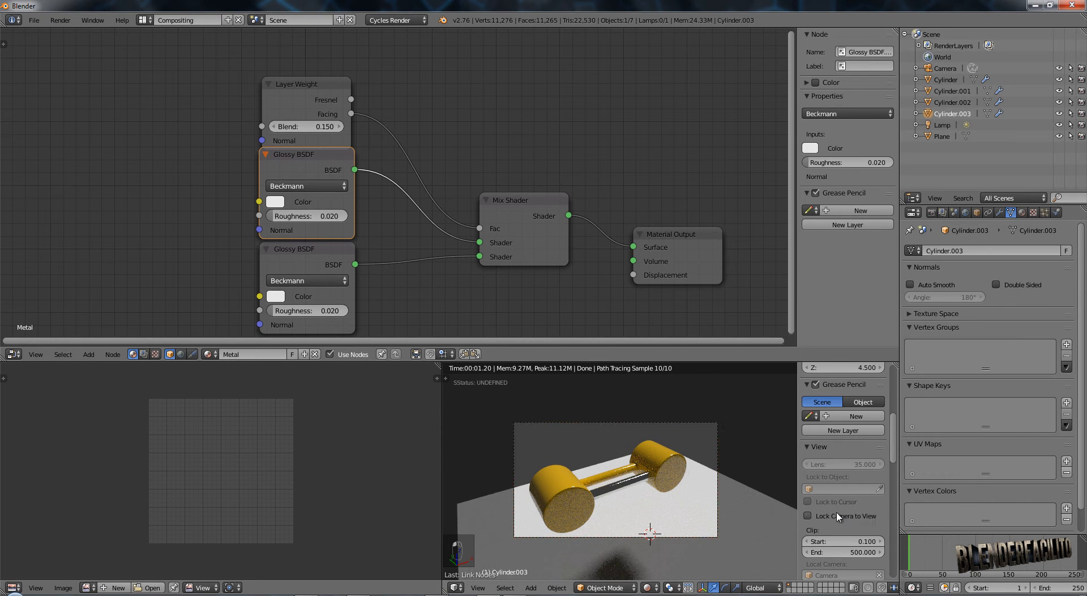
Set the color of the lower Glossy BSDF node to black and return to the Default screen layout.
left_click(276, 296)
left_click_drag(377, 163, 382, 239)
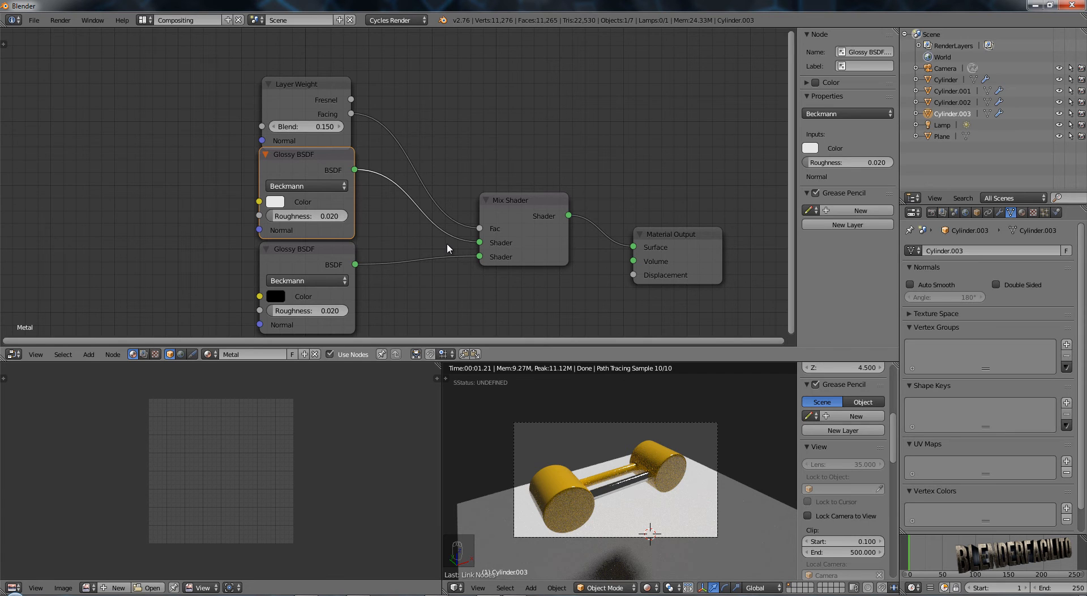
left_click(143, 20)
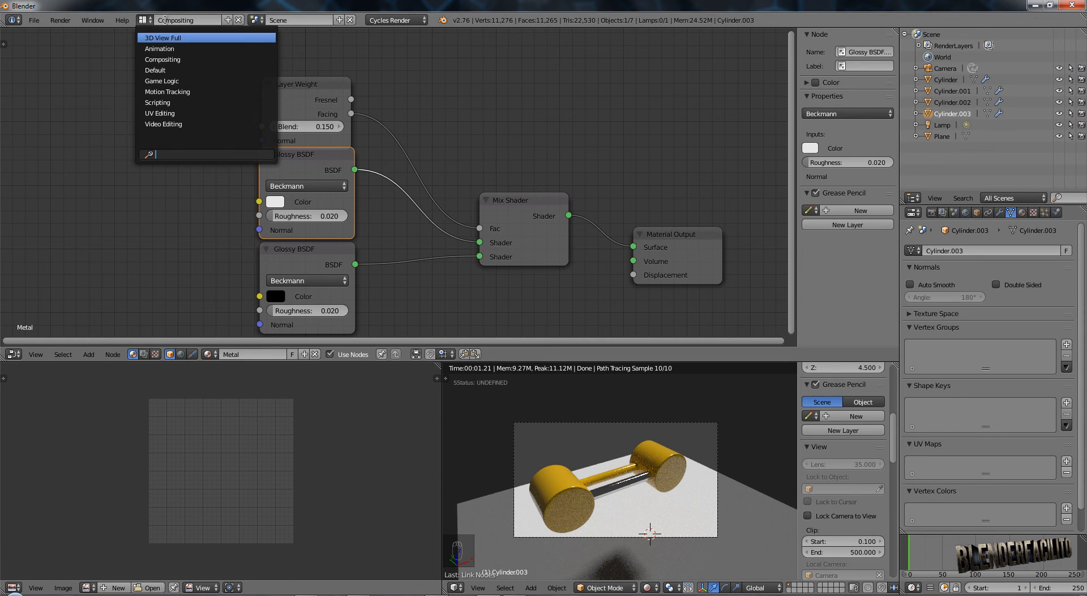
left_click(181, 65)
Assign the existing Metal material to the other connecting rod, the one farther back.
key("a")
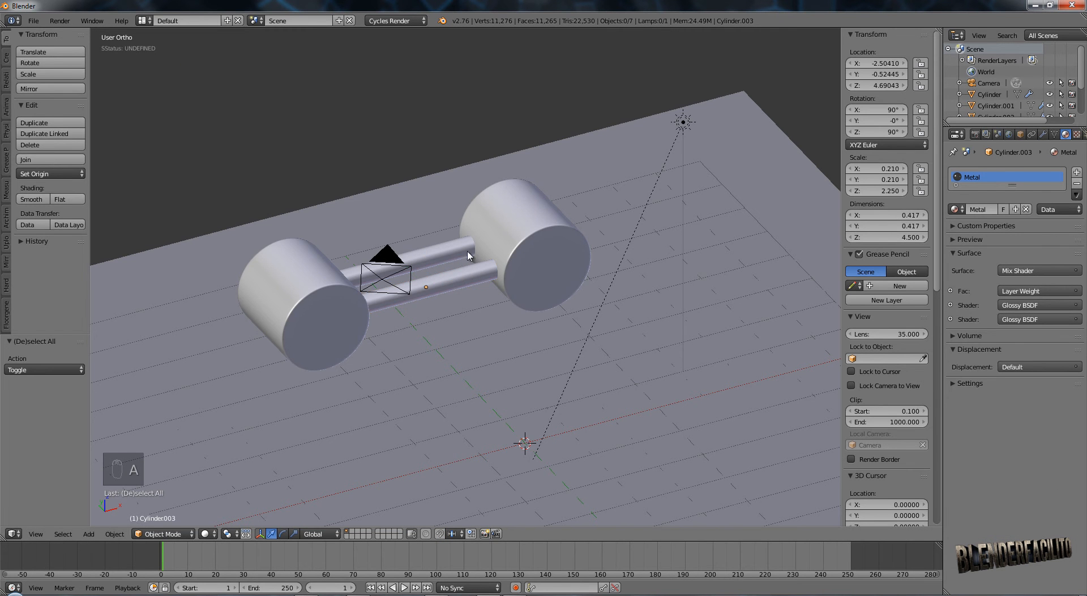
middle_click_drag(456, 266, 497, 269, "shift")
right_click(494, 255)
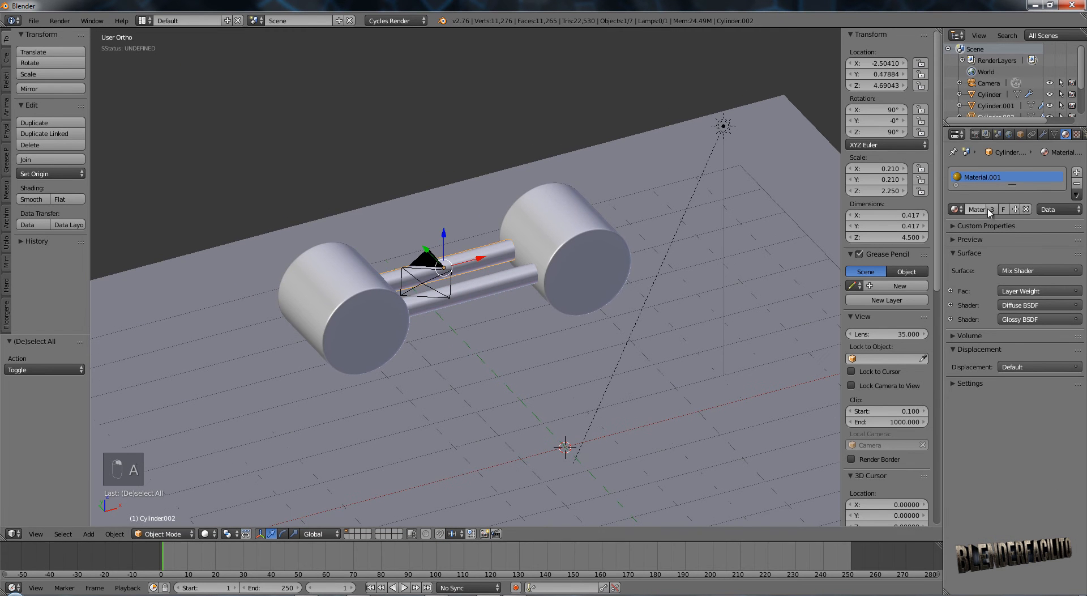
left_click(955, 209)
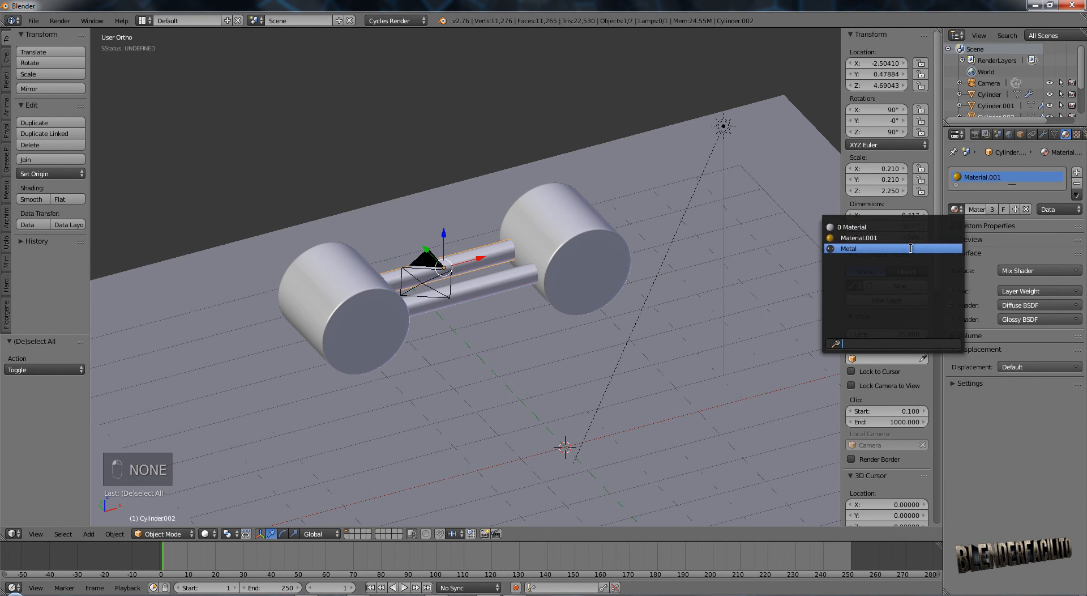
left_click(883, 249)
key("a")
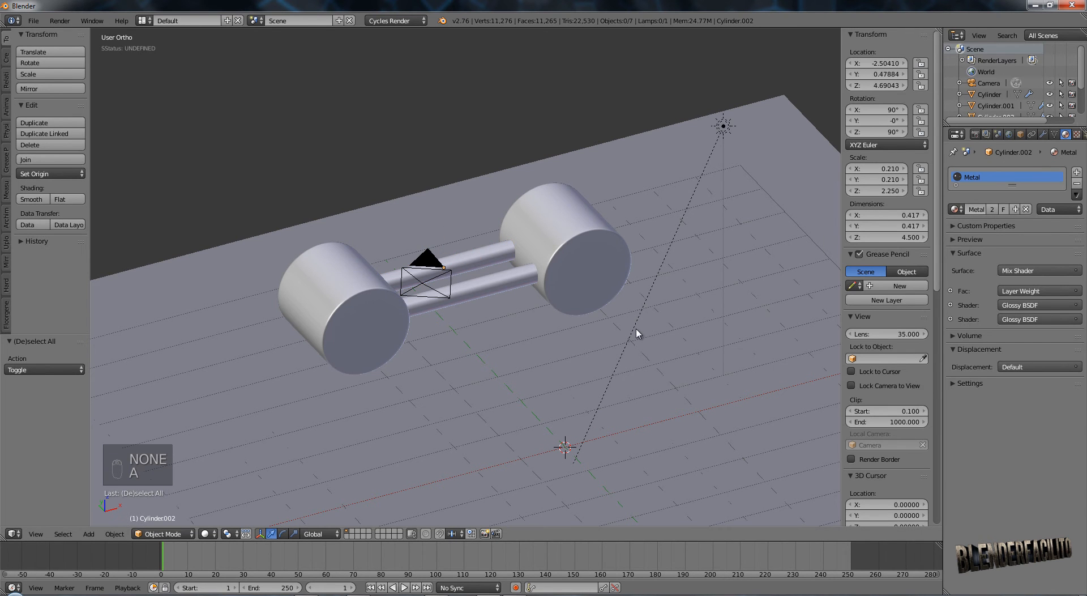
In front view, add a 32-vertex circle aligned to the view and move it to about X 3.0, Z 4.5.
key("KP_1")
scroll(636, 333, "down", 3)
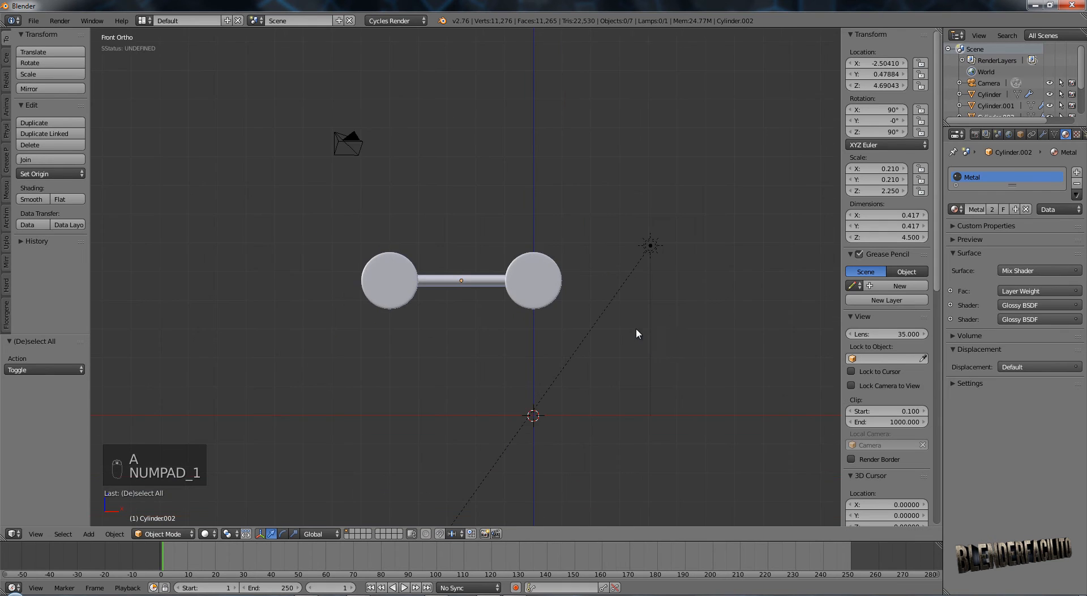
middle_click_drag(619, 341, 532, 321, "shift")
scroll(586, 335, "up", 1)
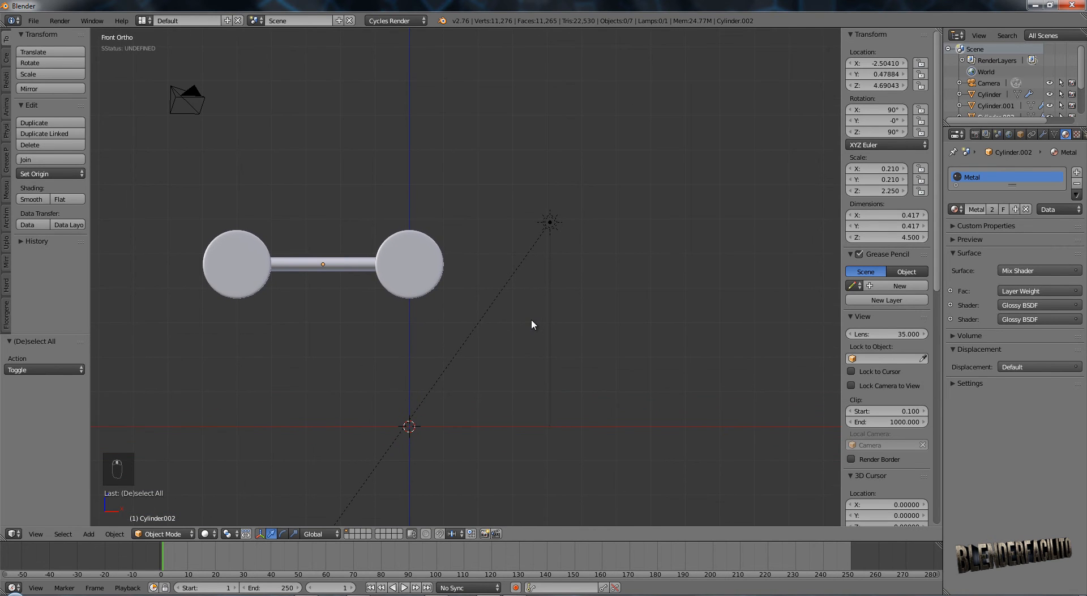
key("shift+a")
mouse_move(531, 320)
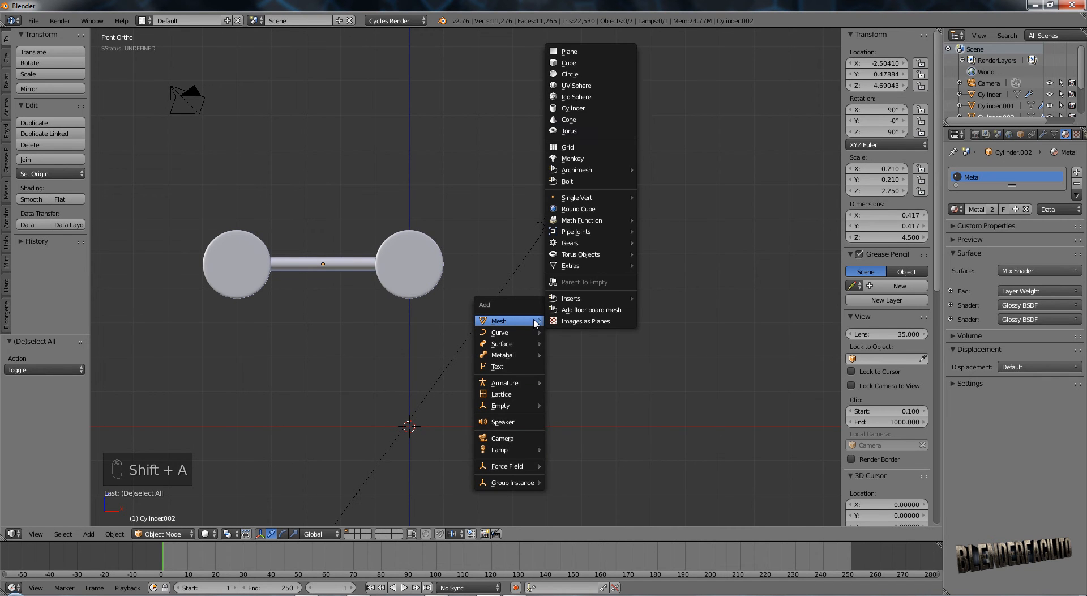
left_click(569, 74)
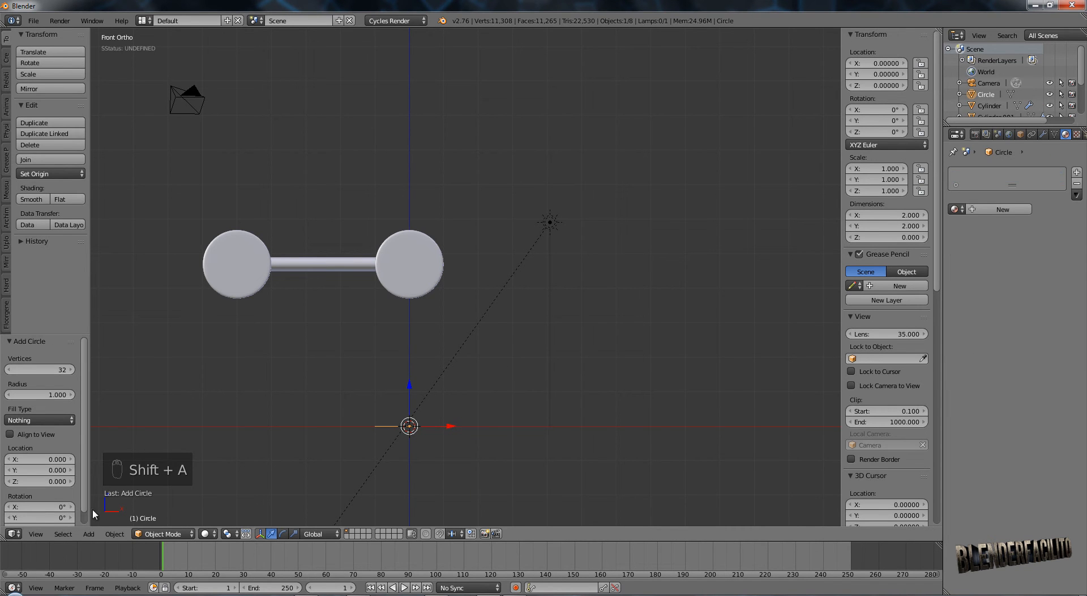
left_click(9, 434)
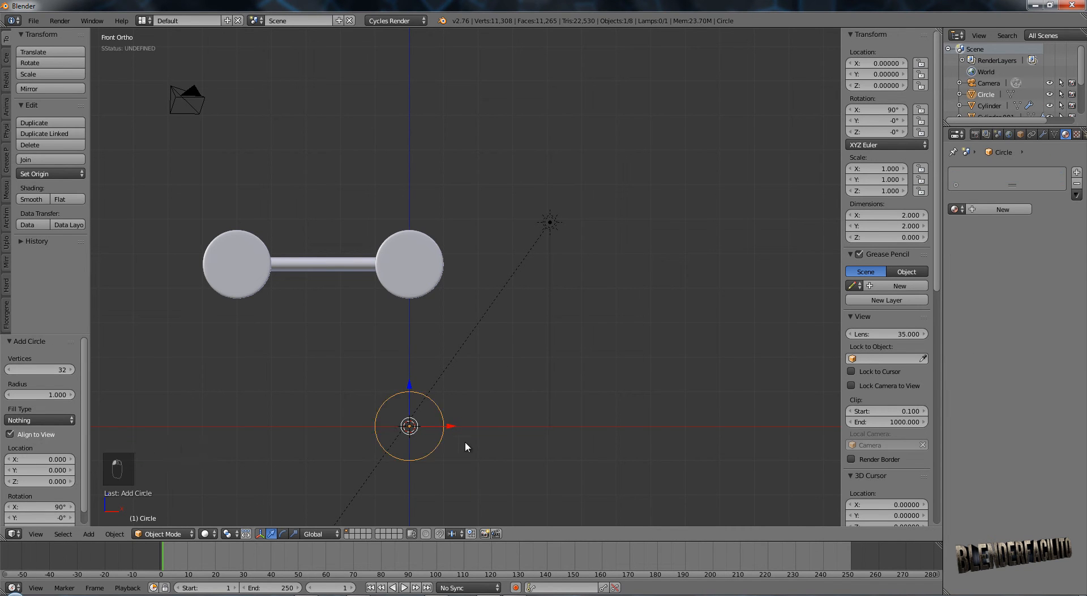
key("g")
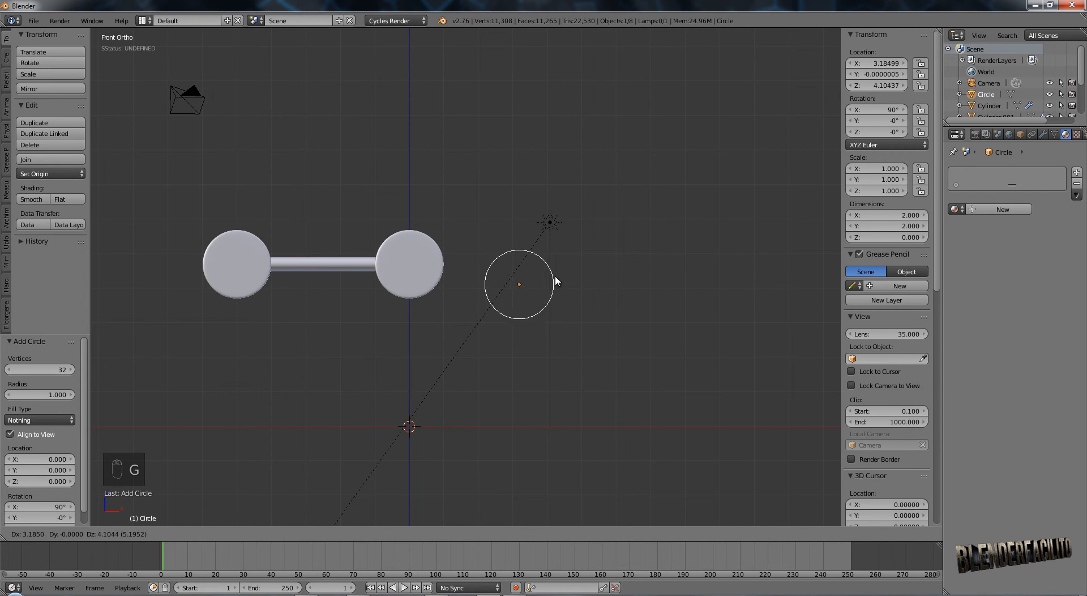
left_click(553, 270)
Move the lamp about 2.0 units along X and 3.8 units along Z, away from the circle.
scroll(553, 264, "up", 3)
middle_click_drag(563, 284, 522, 346, "shift")
right_click(570, 250)
key("g")
left_click(671, 62)
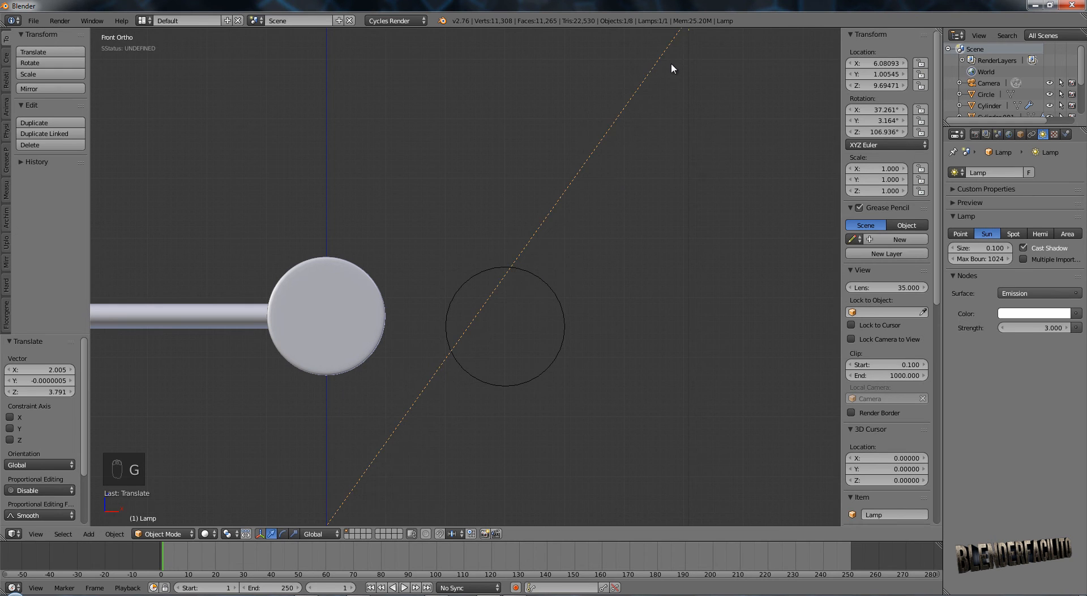
key("a")
In the circle's mesh, box-select the 13 lower arc vertices and move them -1.2 units along Z.
right_click(555, 296)
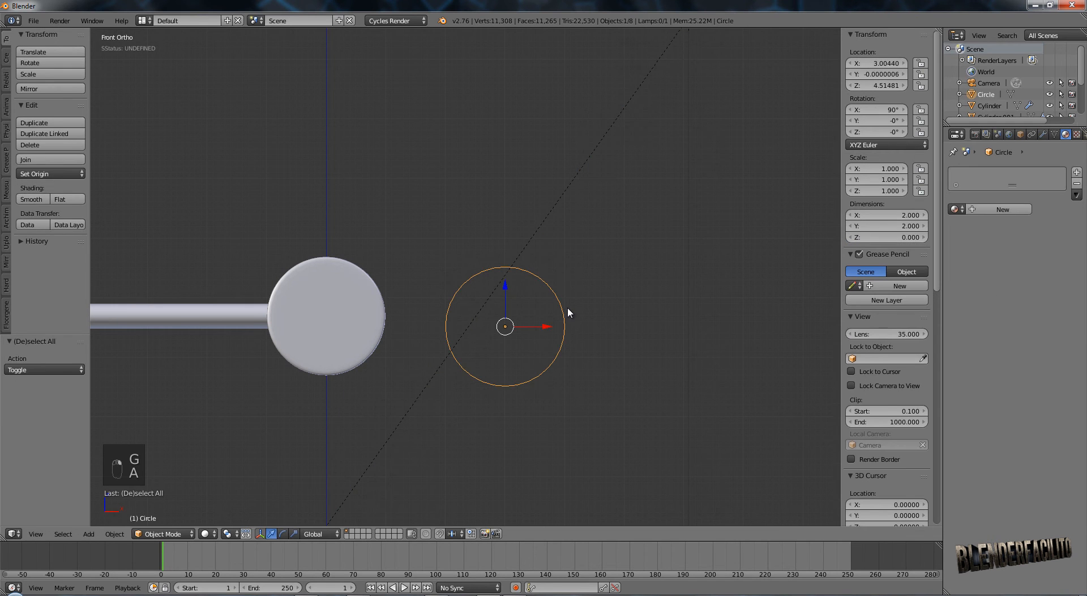
key("Tab")
key("1")
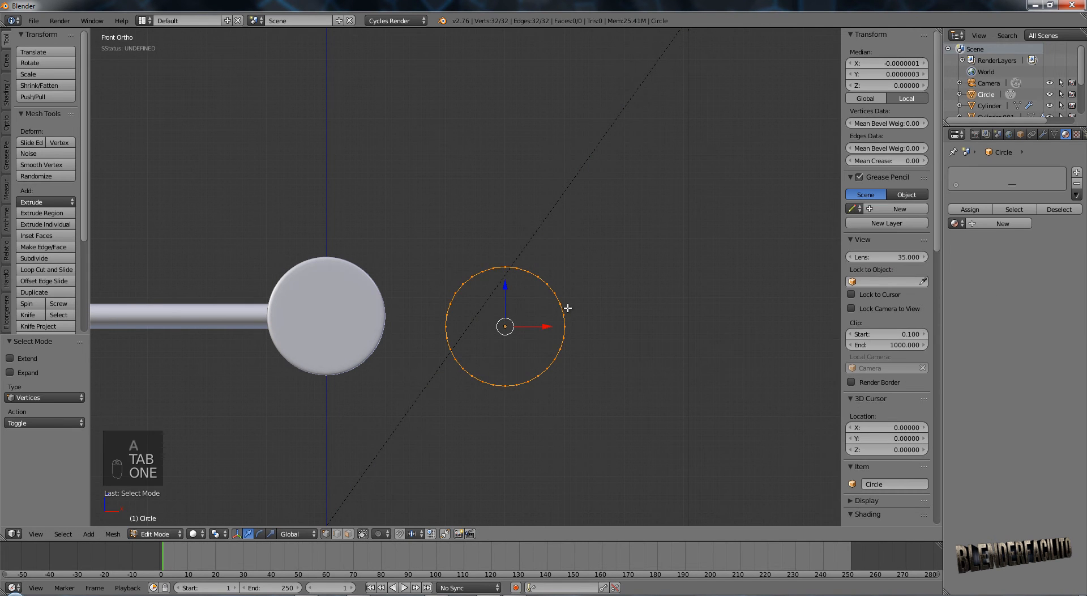
scroll(550, 338, "up", 2)
middle_click_drag(550, 338, 541, 330, "shift")
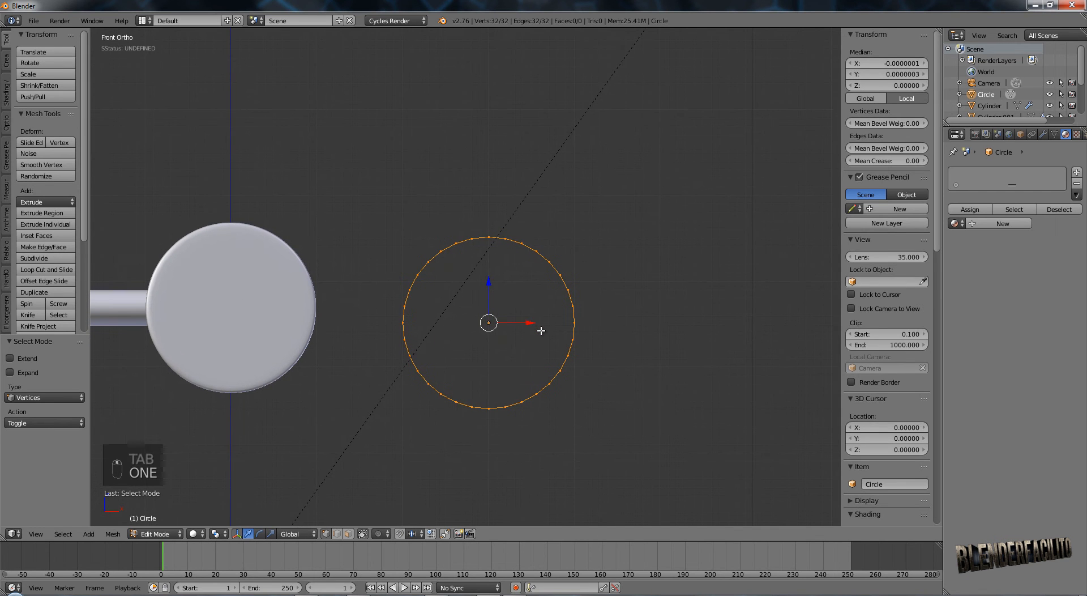
key("a")
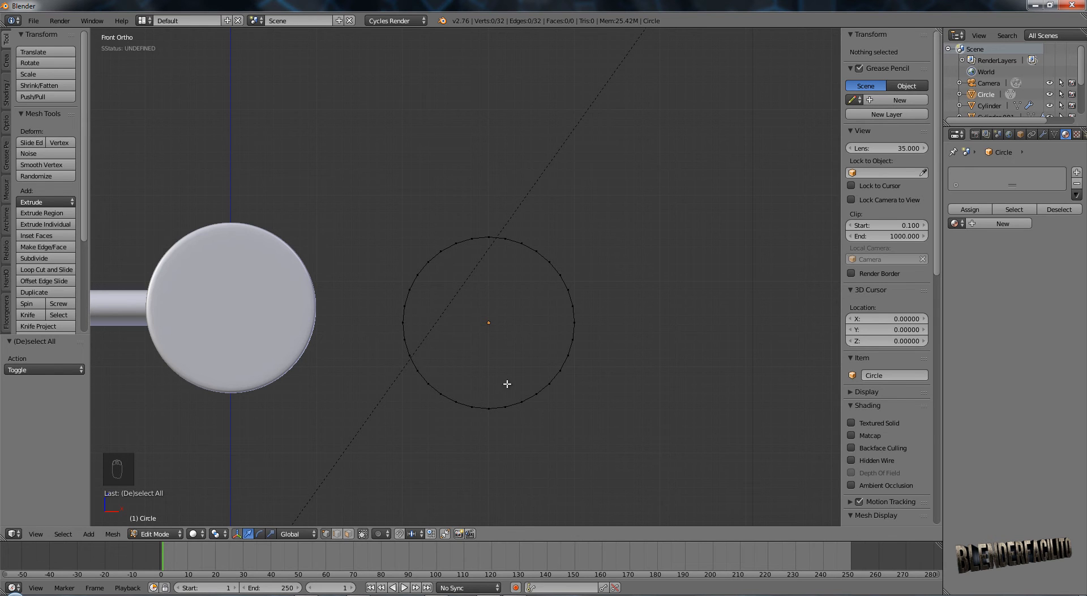
key("b")
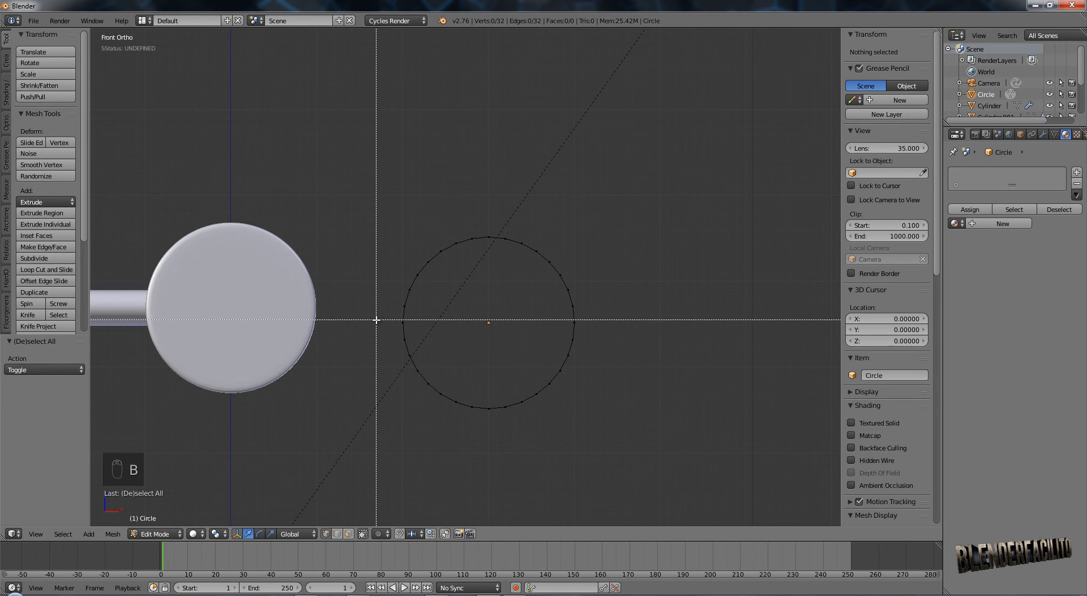
left_click_drag(380, 353, 604, 429)
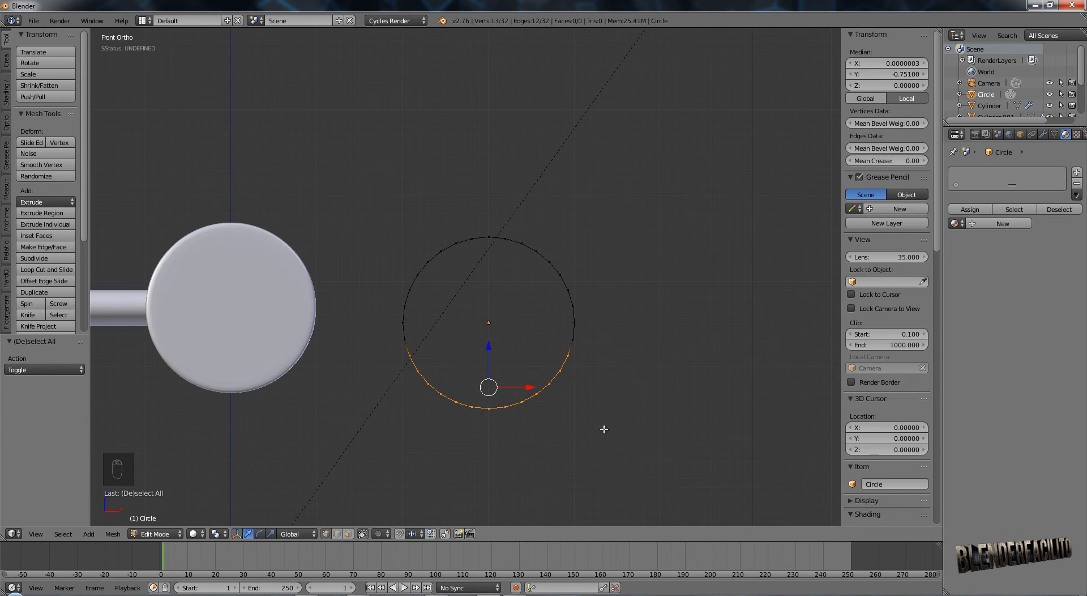
type("gz")
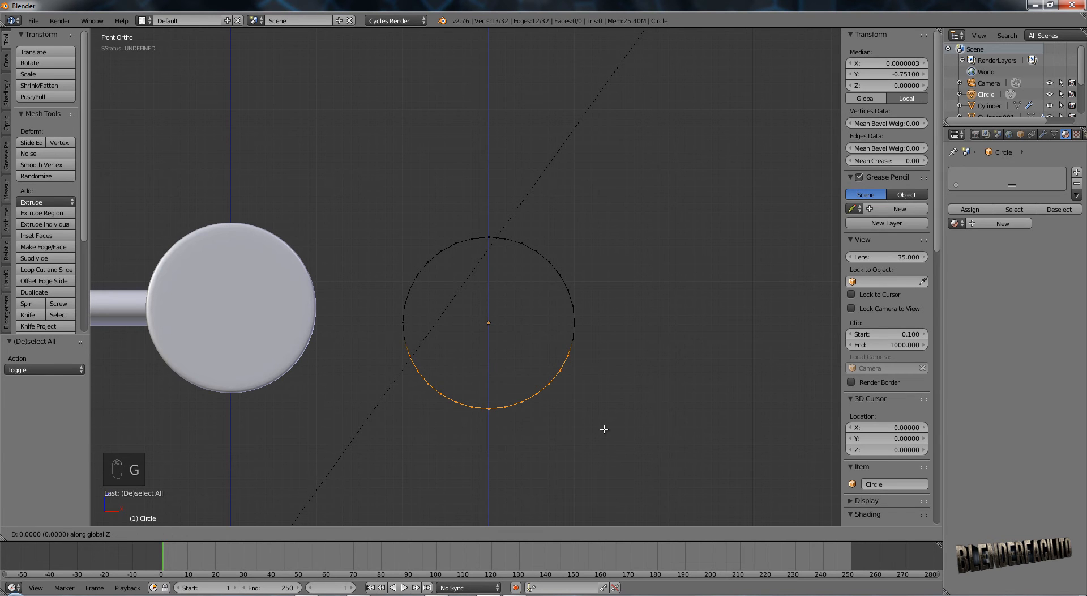
type("1.2")
key("minus")
key("Return")
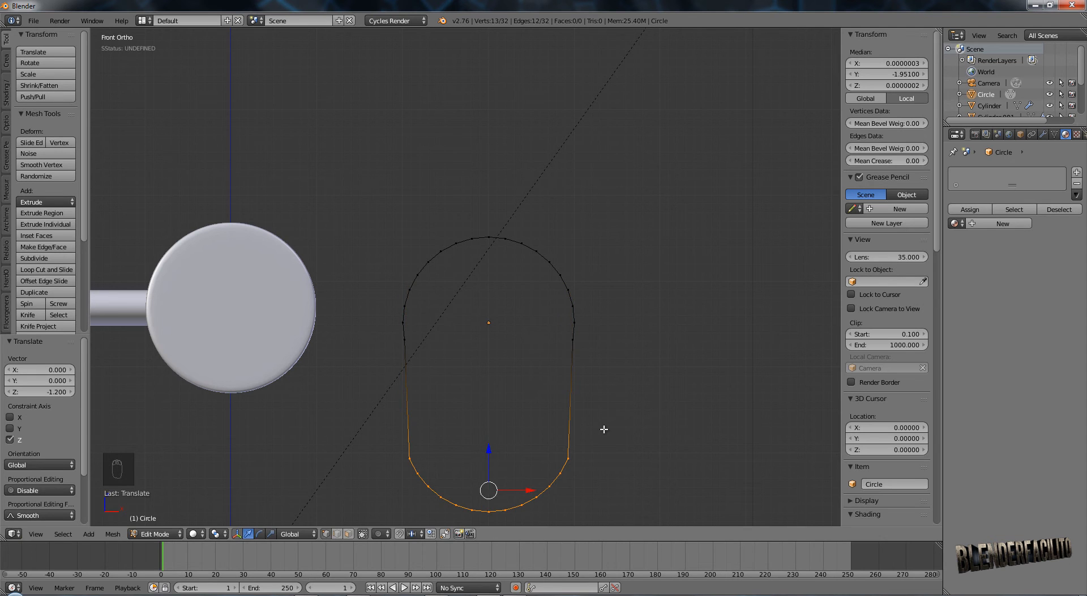
Scale the selected lower arc vertices to 0.5 to taper the outline.
type("s.5")
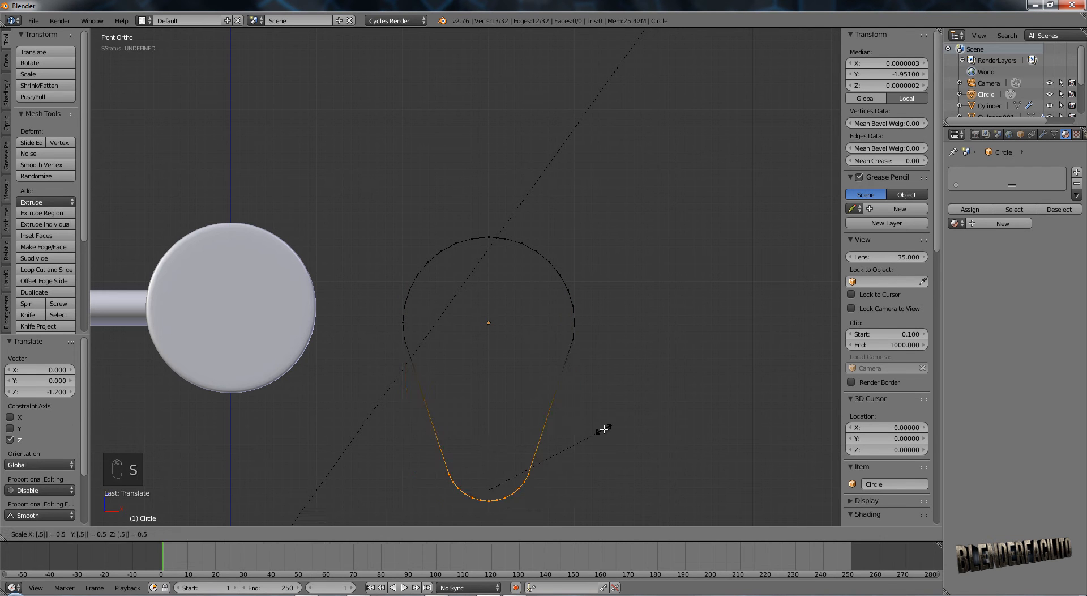
key("Return")
key("a")
Fill the tapered outline with a face, extrude it 1.2 units, and return to Object Mode.
scroll(609, 425, "down", 2)
middle_click_drag(589, 435, 536, 438, "shift")
mouse_move(532, 369)
middle_mouse_down()
mouse_move(485, 381)
mouse_move(522, 385)
middle_mouse_up()
key("a")
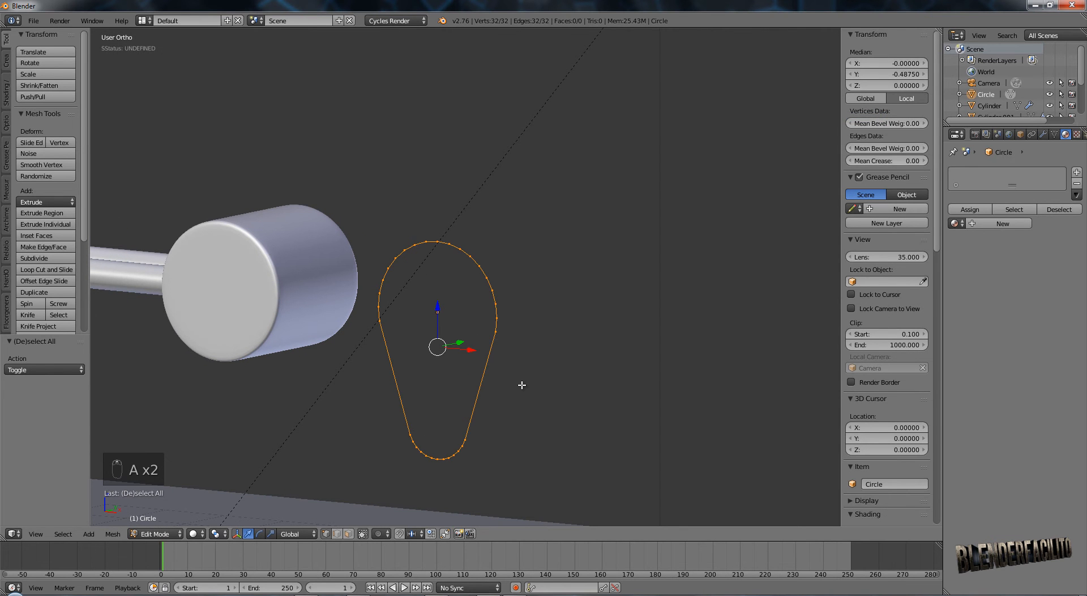
key("f")
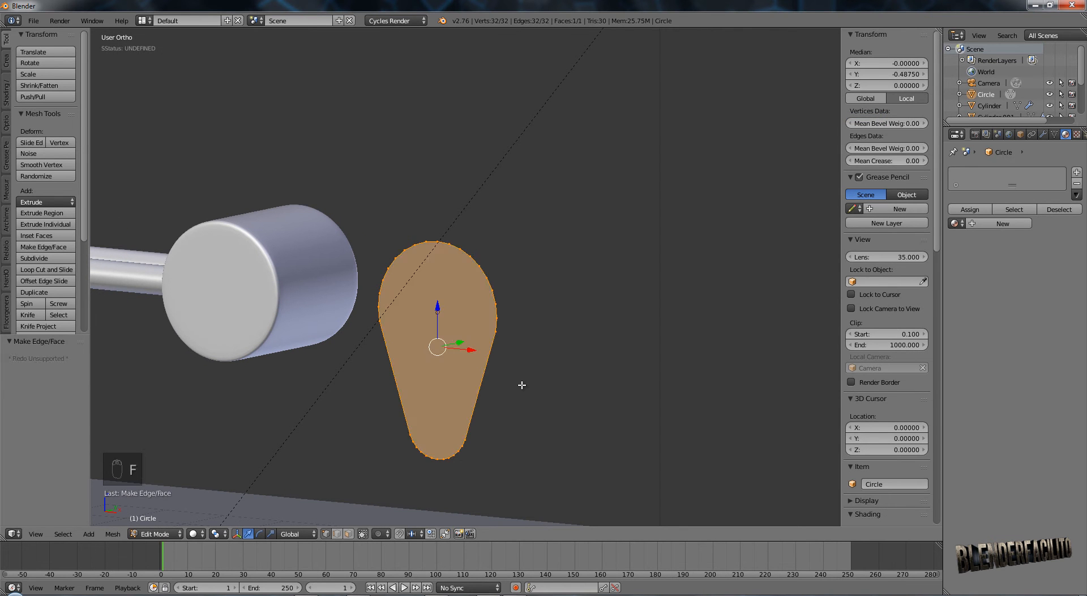
type("e1.2")
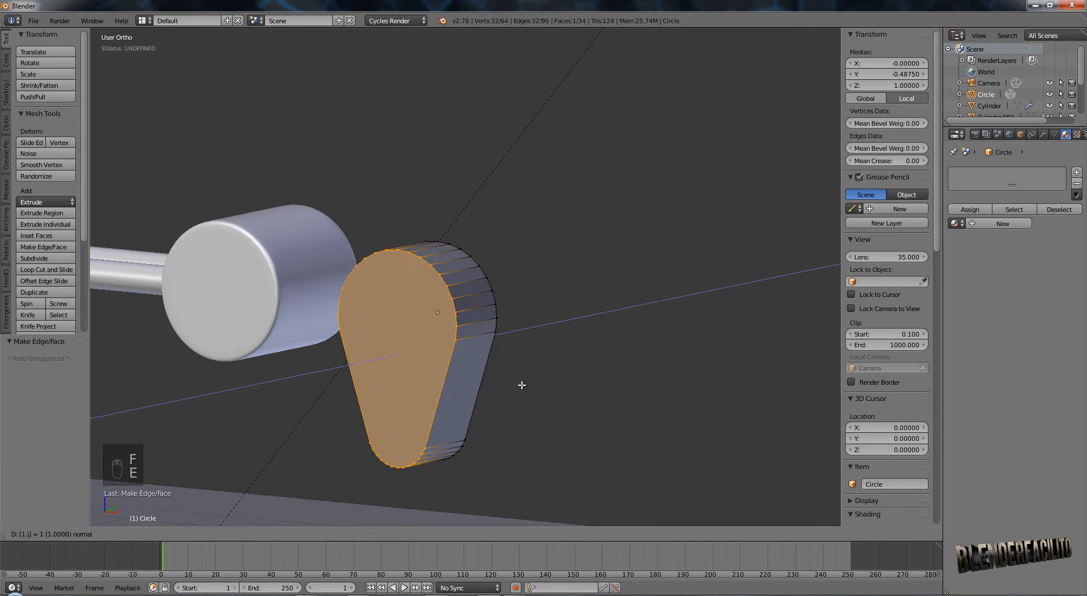
key("Return")
key("a")
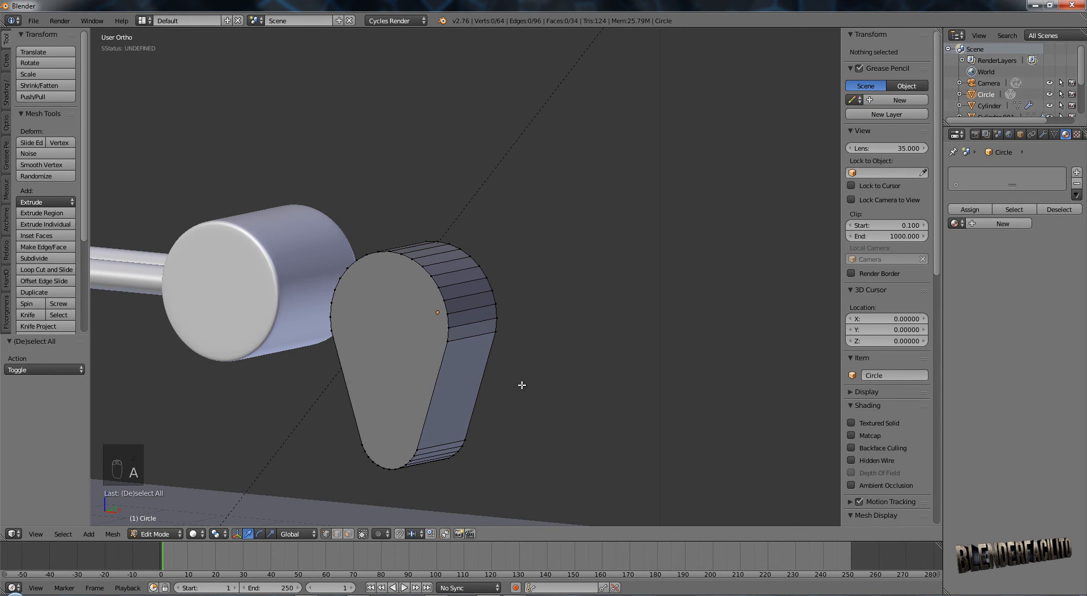
key("Tab")
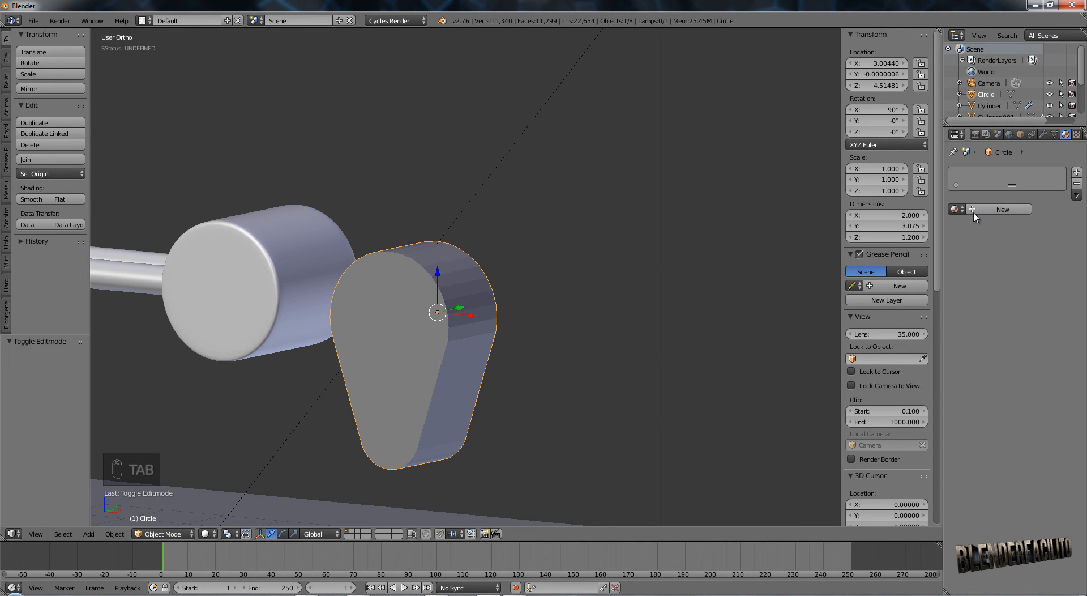
Add a Subdivision Surface modifier to the tapered part with View subdivisions at 2, and apply smooth shading.
left_click(1042, 134)
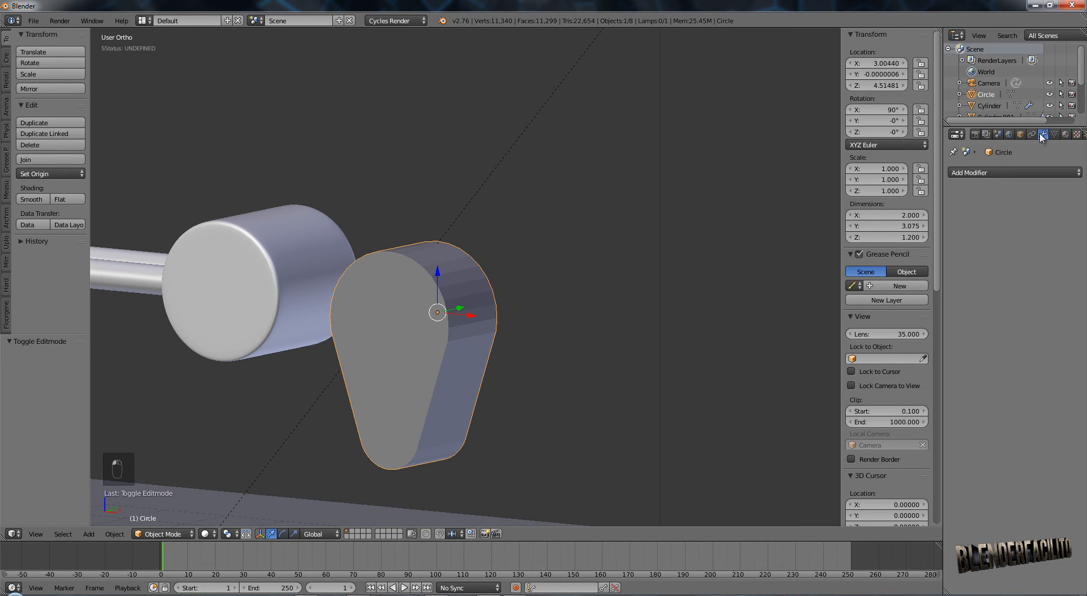
left_click(1011, 171)
left_click(903, 361)
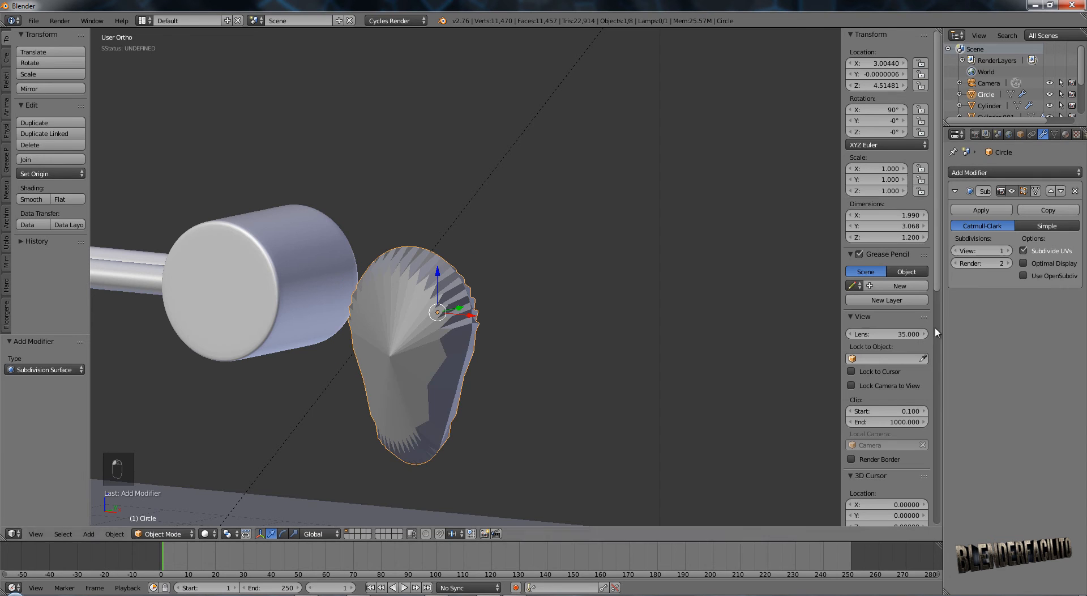
left_click(1008, 250)
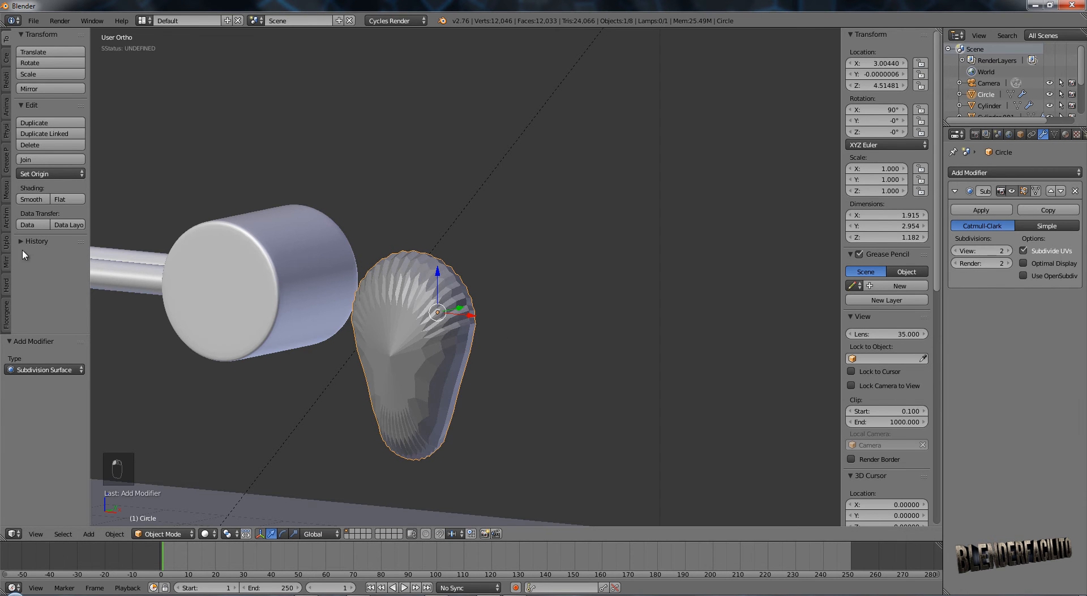
left_click(29, 200)
Add two loop cuts around the tapered part's side wall, slid to factors of about -0.91 and 0.94 near the front and back edges.
key("Tab")
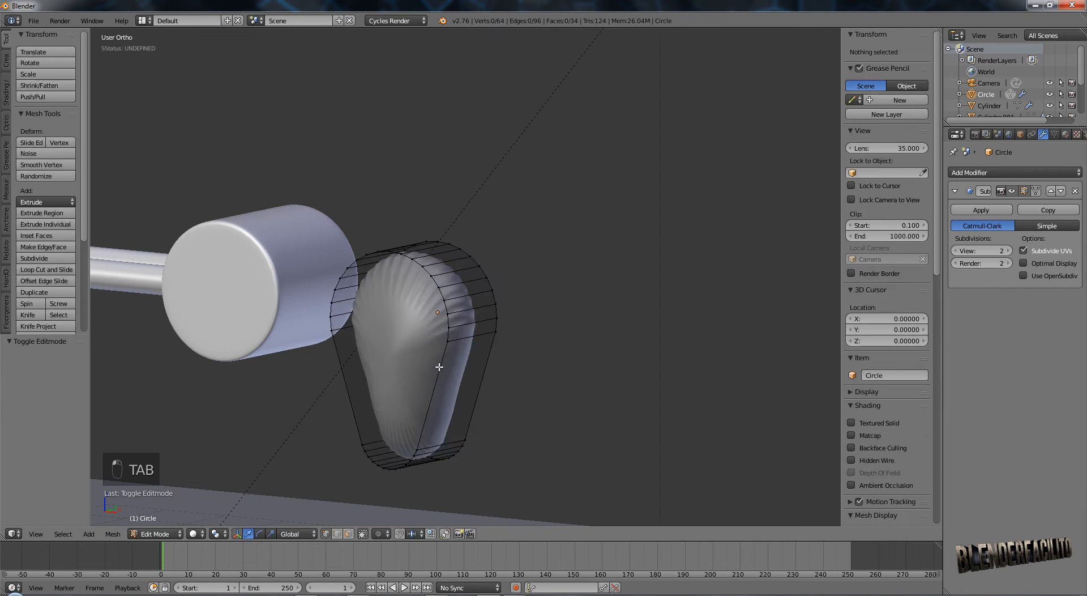
key("ctrl+r")
left_click(477, 332)
left_click(470, 334)
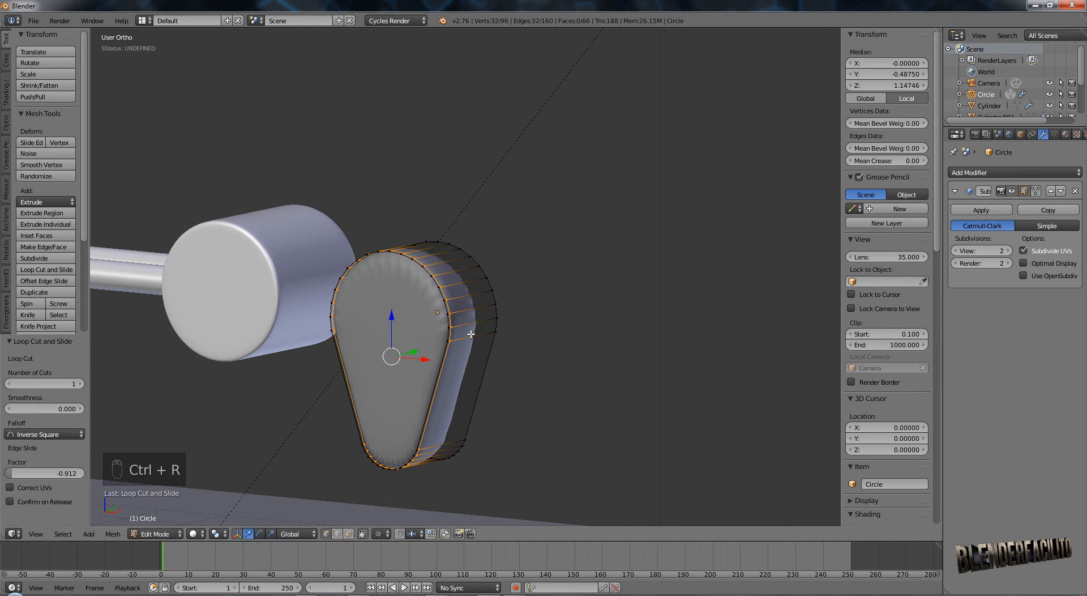
key("ctrl+r")
left_click(478, 333)
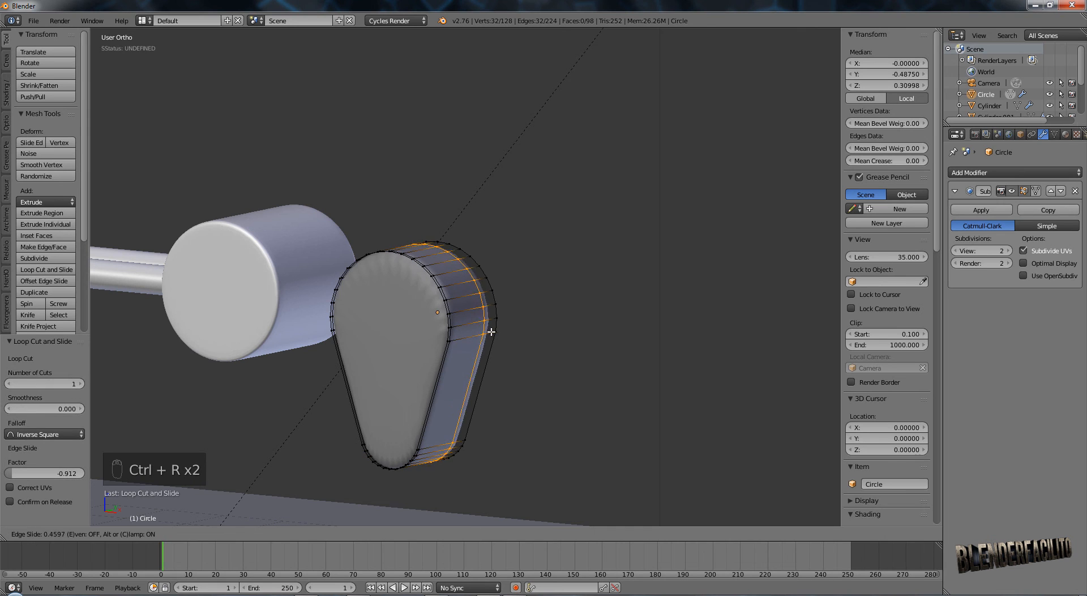
left_click(499, 332)
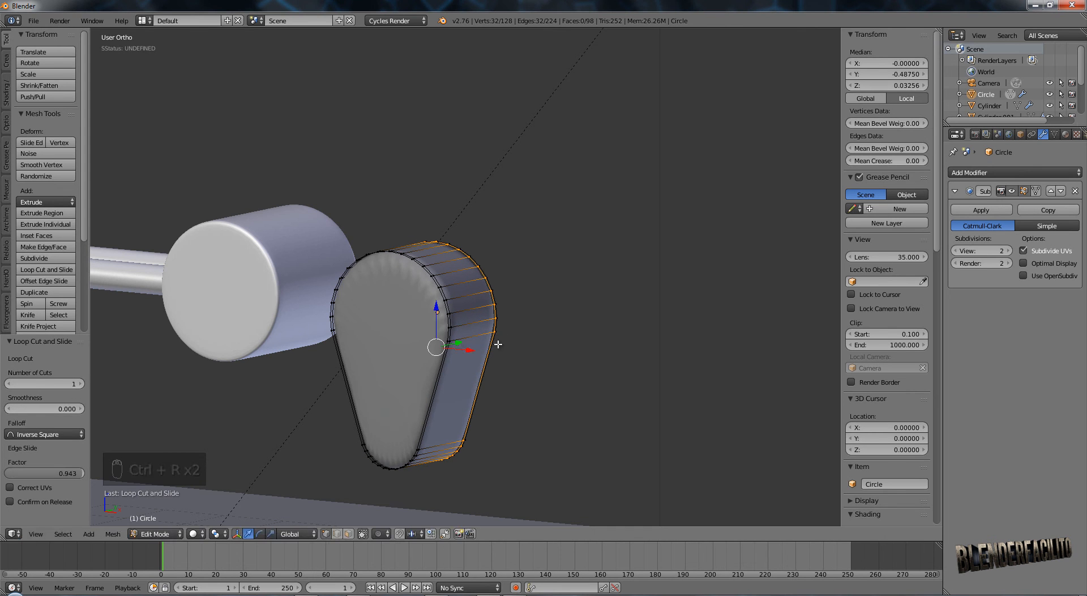
Inset the tapered part's front face and its back face, the back one by about 0.098, and return to Object Mode.
key("a")
key("3")
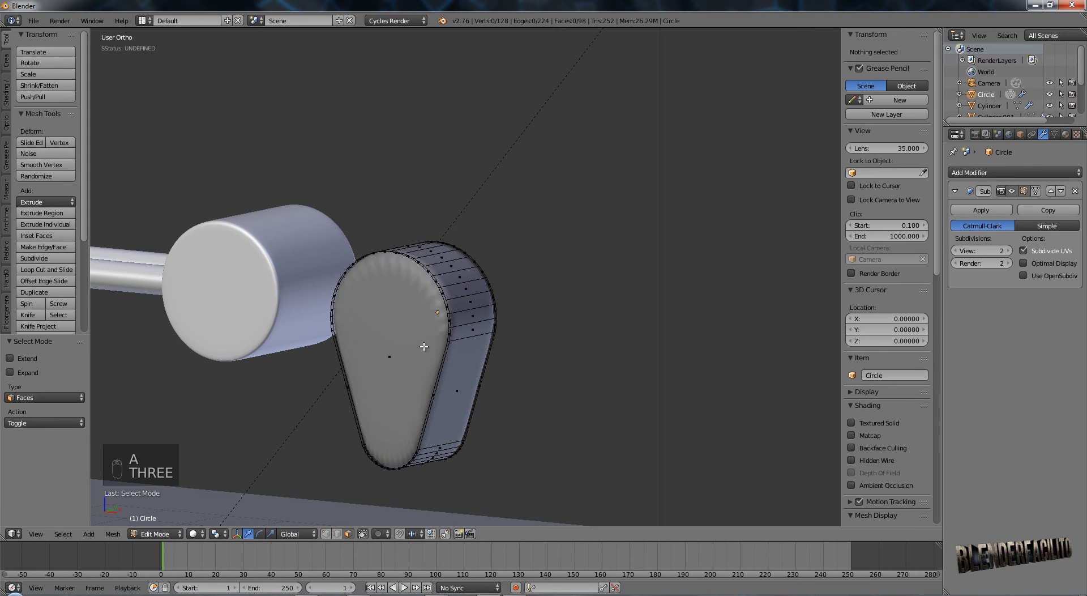
right_click(400, 345)
key("i")
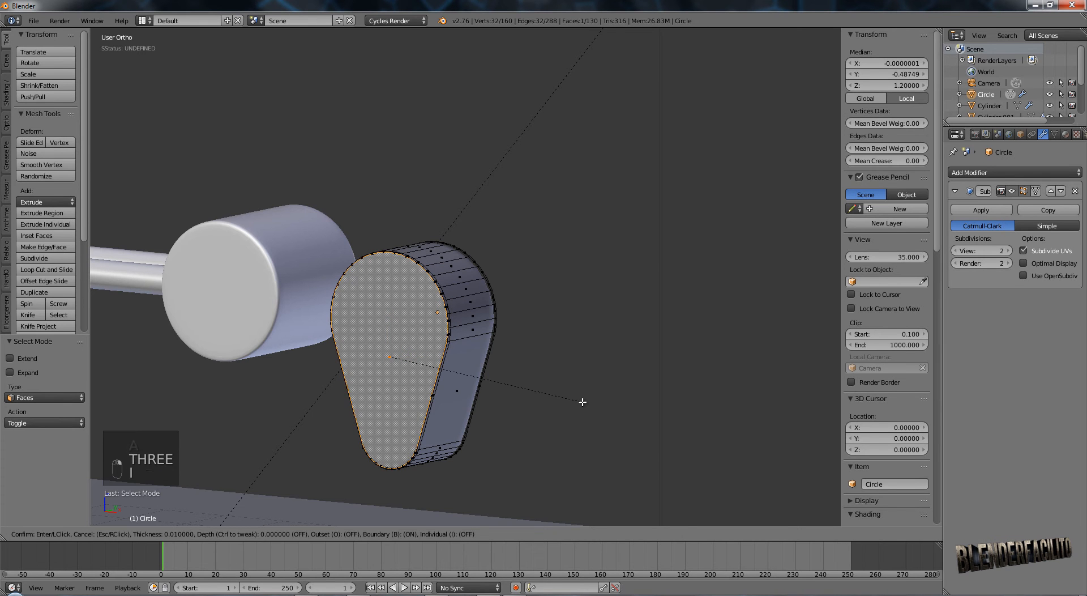
left_click(577, 397)
middle_click_drag(670, 392, 513, 394)
right_click(513, 393)
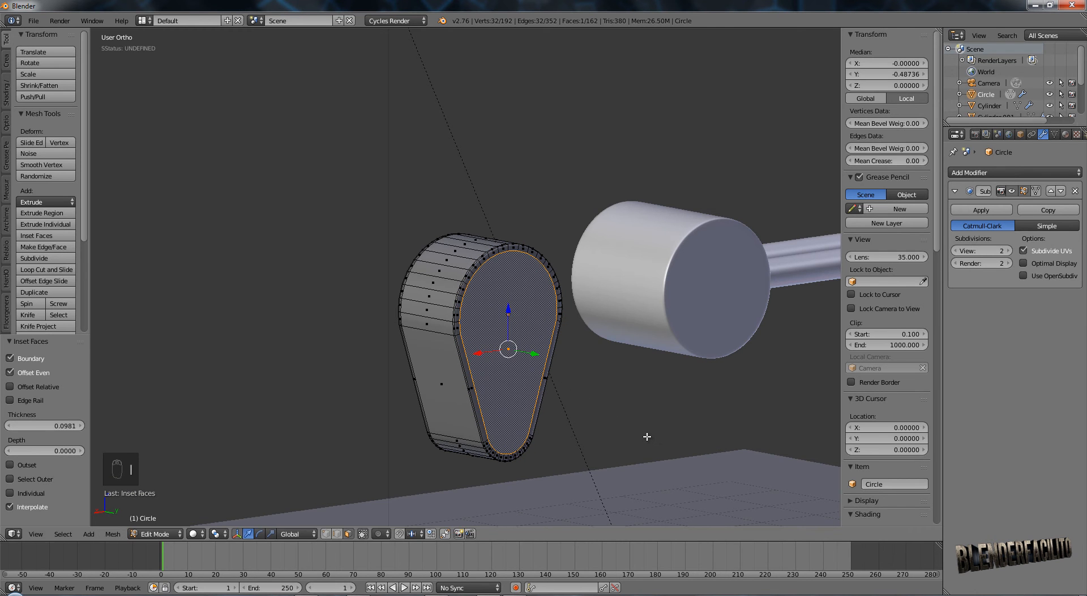
key("a")
key("Tab")
Assign the existing Material.001 to the tapered part and deselect it.
middle_click_drag(648, 439, 571, 395)
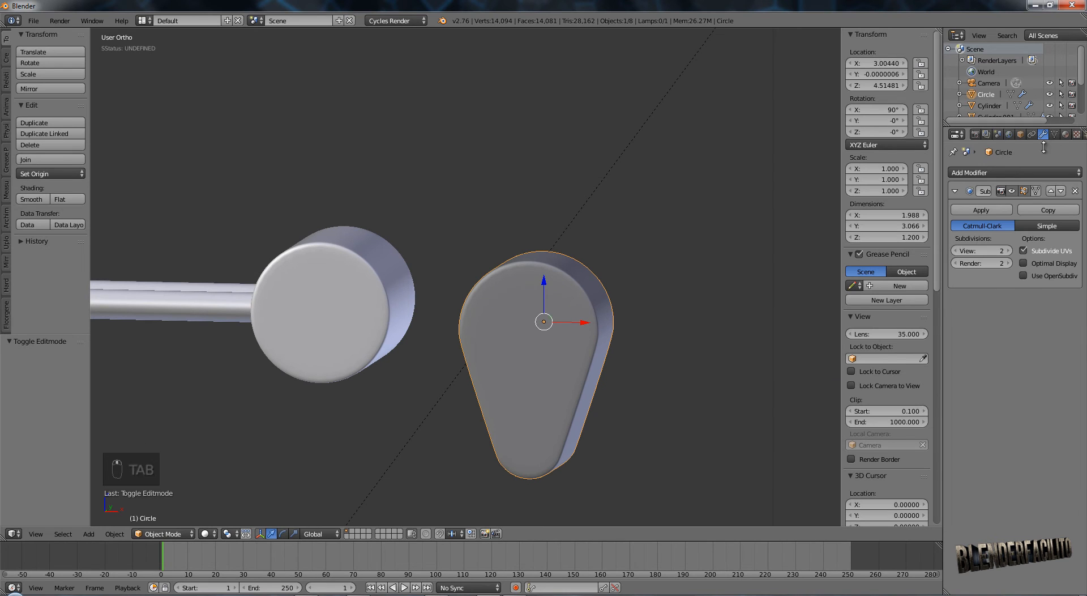
left_click(1066, 134)
left_click(955, 209)
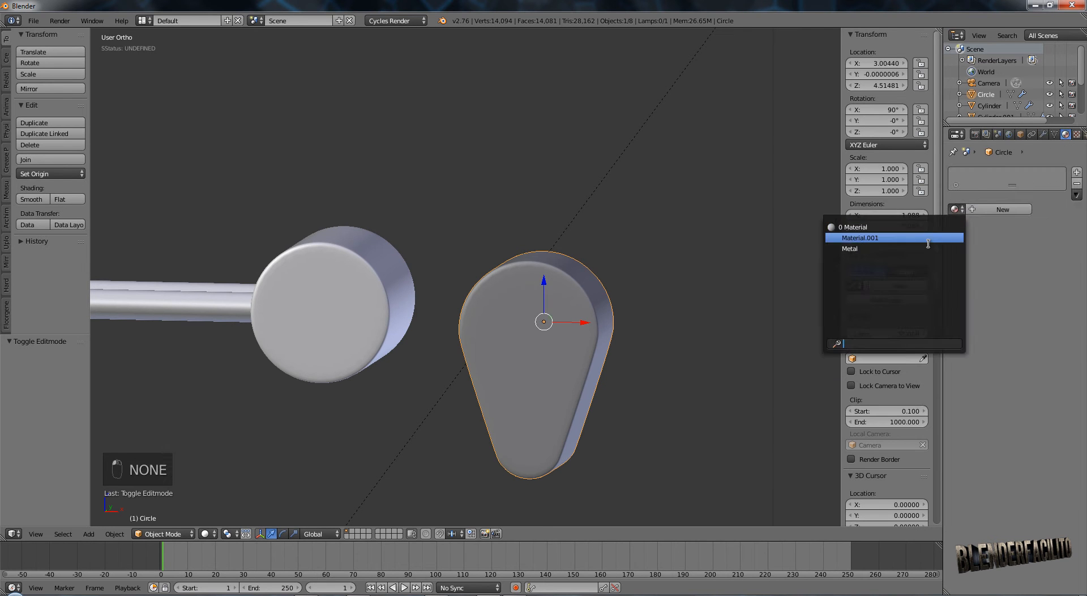
left_click(919, 237)
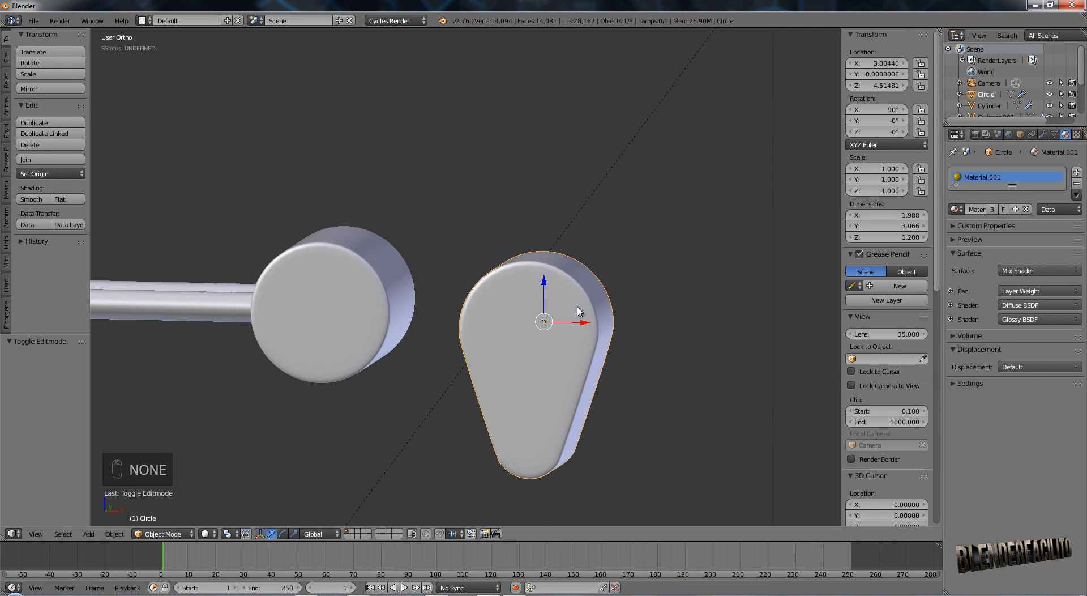
key("a")
key("ctrl+s")
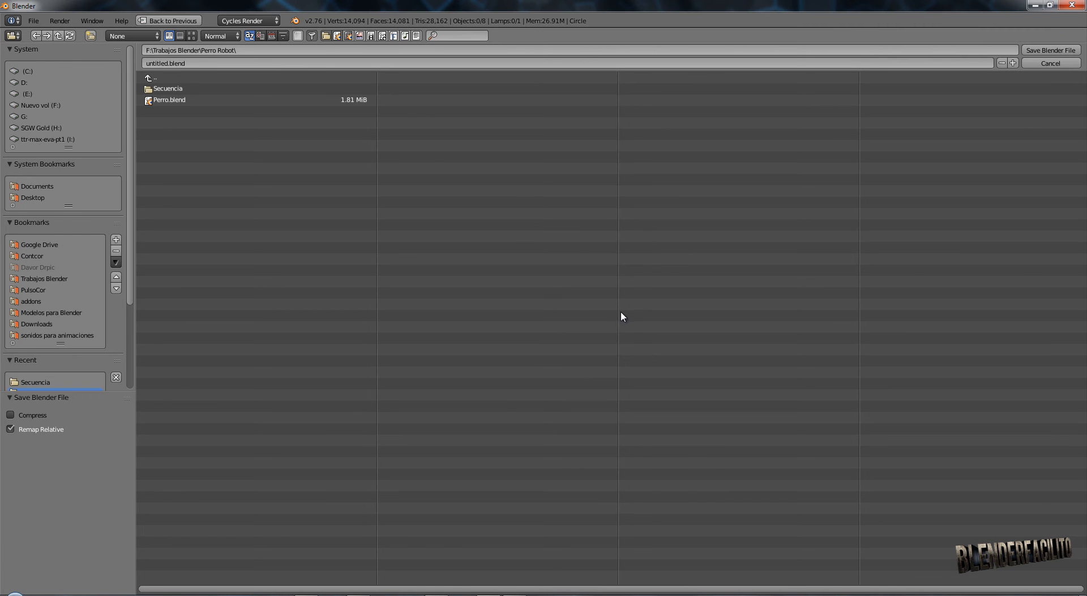
key("Escape")
scroll(531, 340, "down", 3)
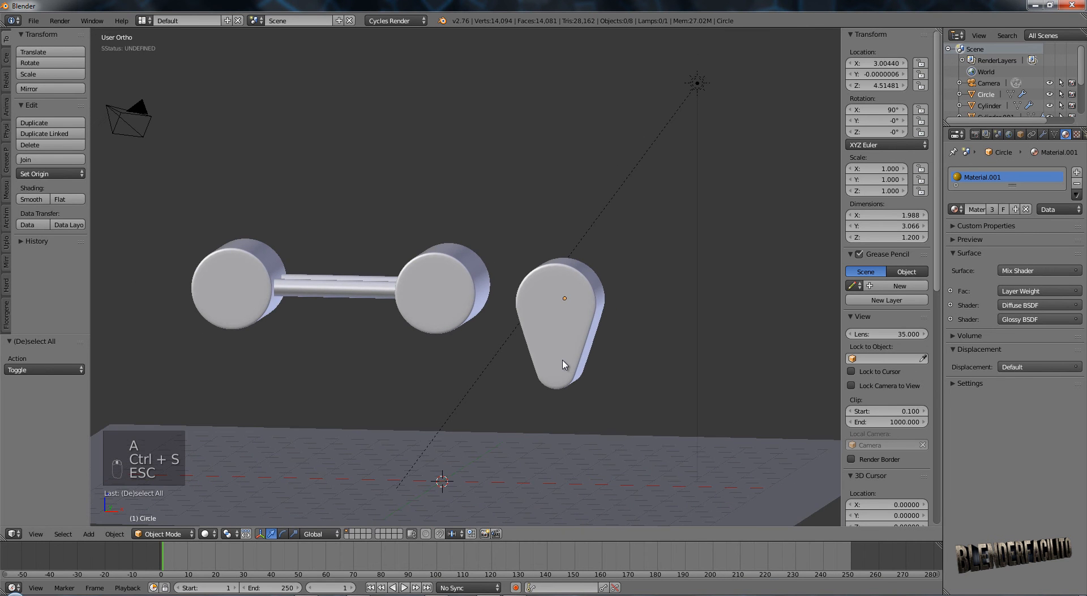
key("KP_1")
right_click(571, 342)
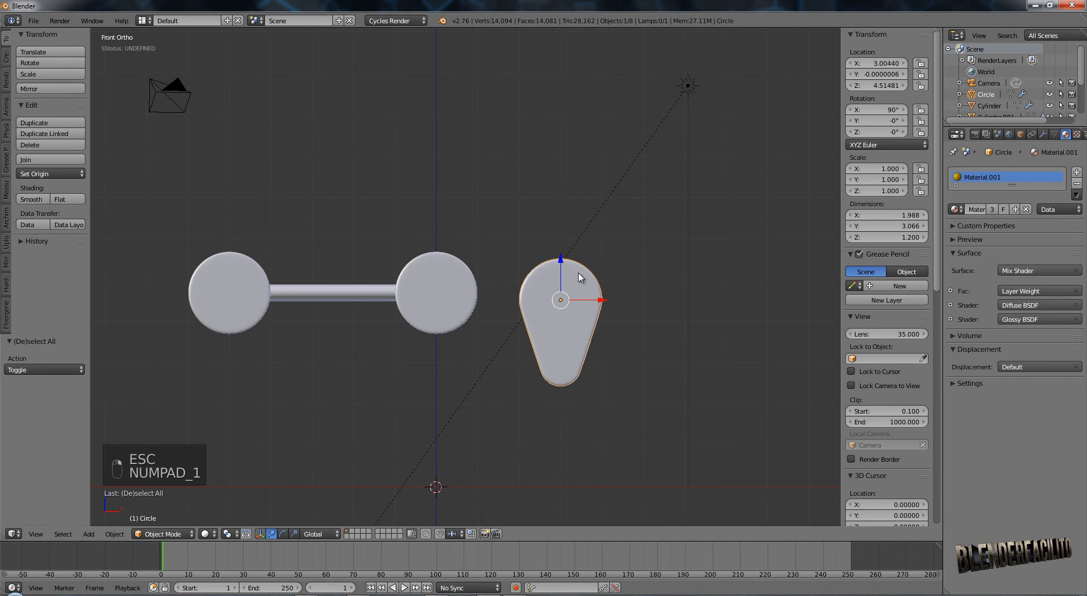
left_click_drag(561, 263, 563, 248)
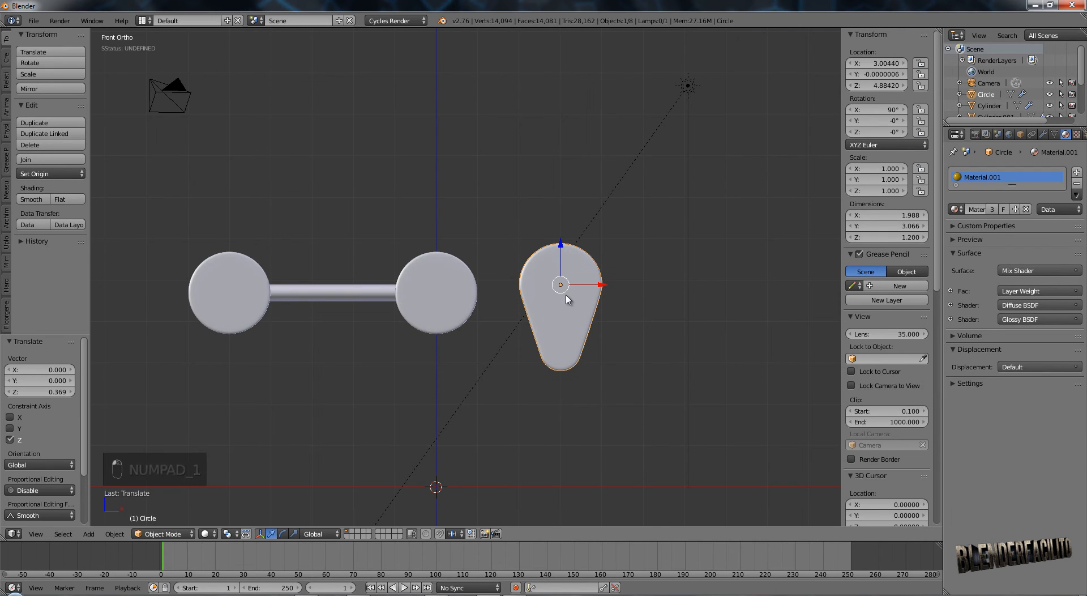
key("ctrl+z")
Scale the large cylinder nearest the tapered part uniformly by 1.2.
right_click(450, 300)
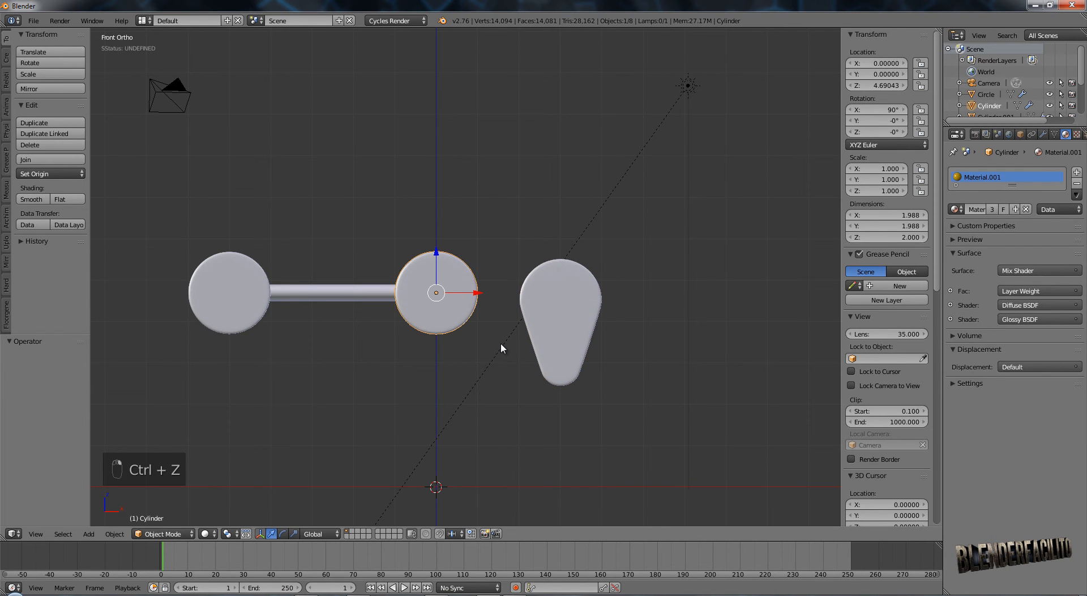
type("s1.2")
key("Return")
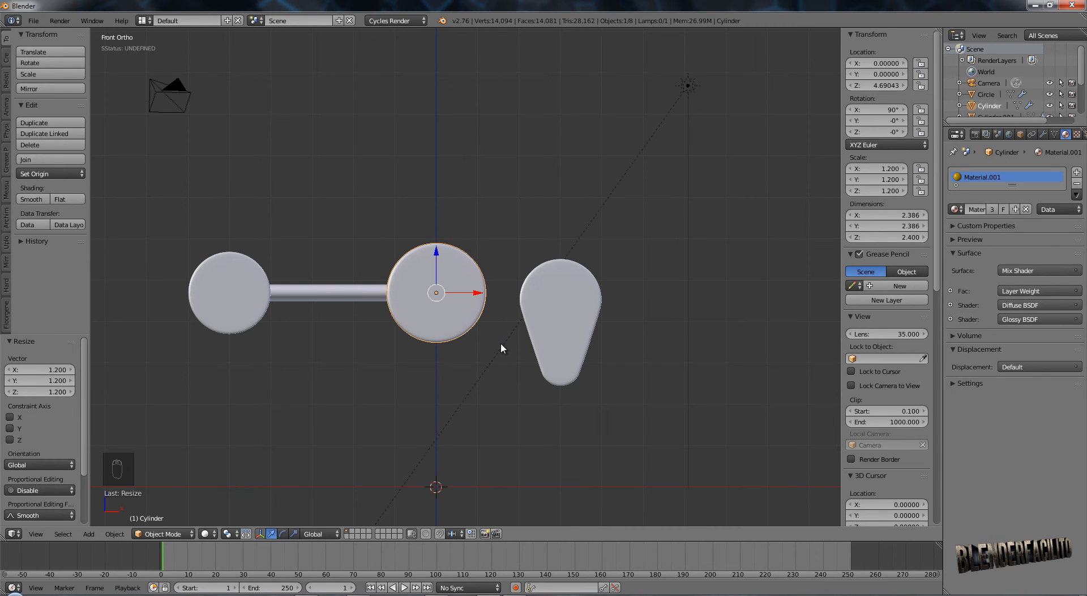
Duplicate the enlarged cylinder about 5.53 units along X and scale the copy to 0.5.
key("shift+d")
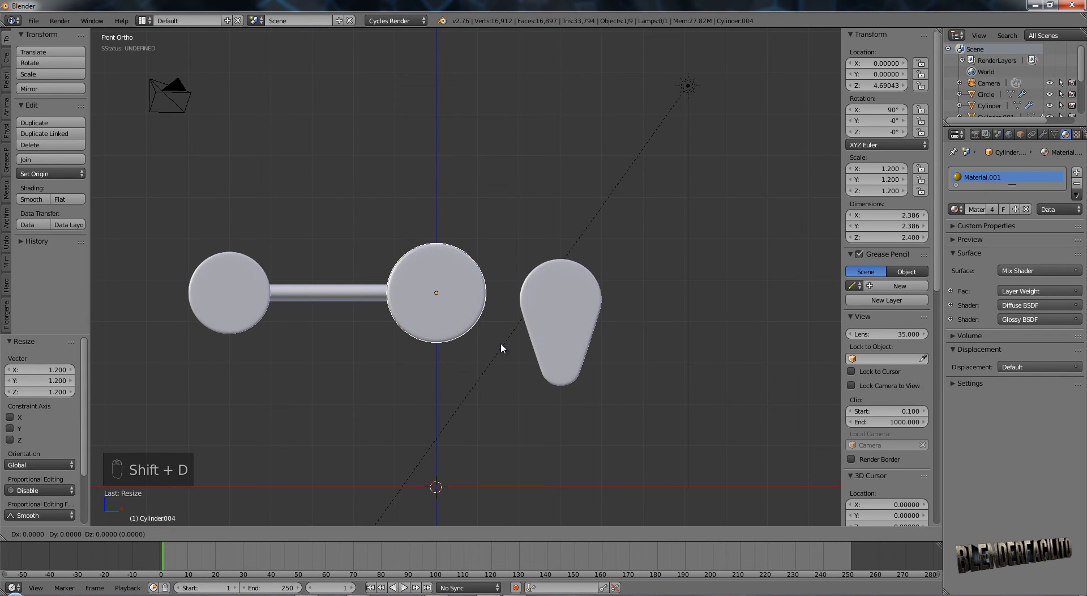
key("x")
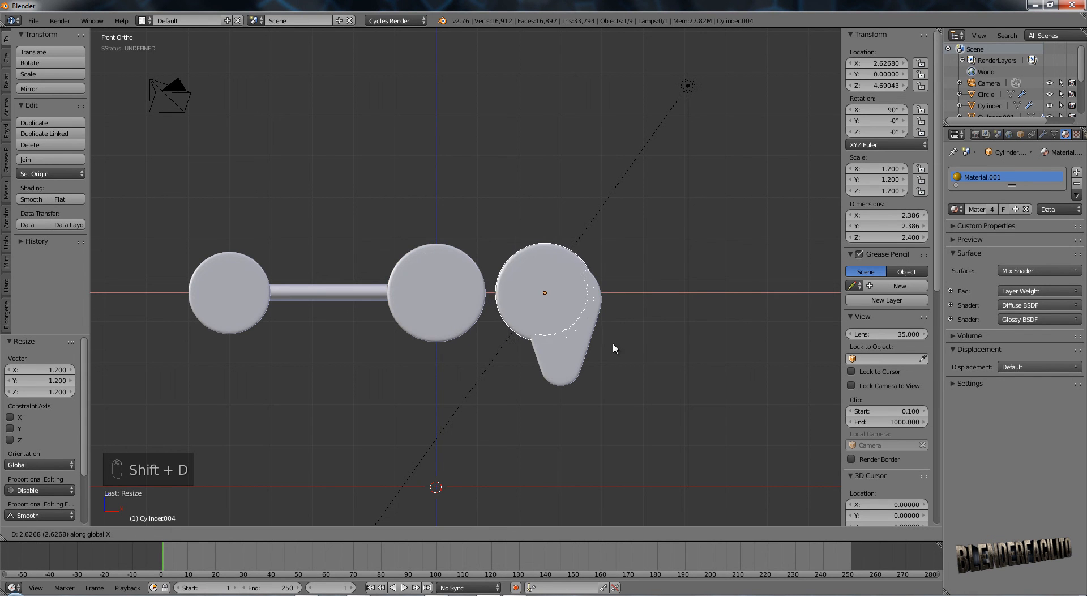
left_click(729, 338)
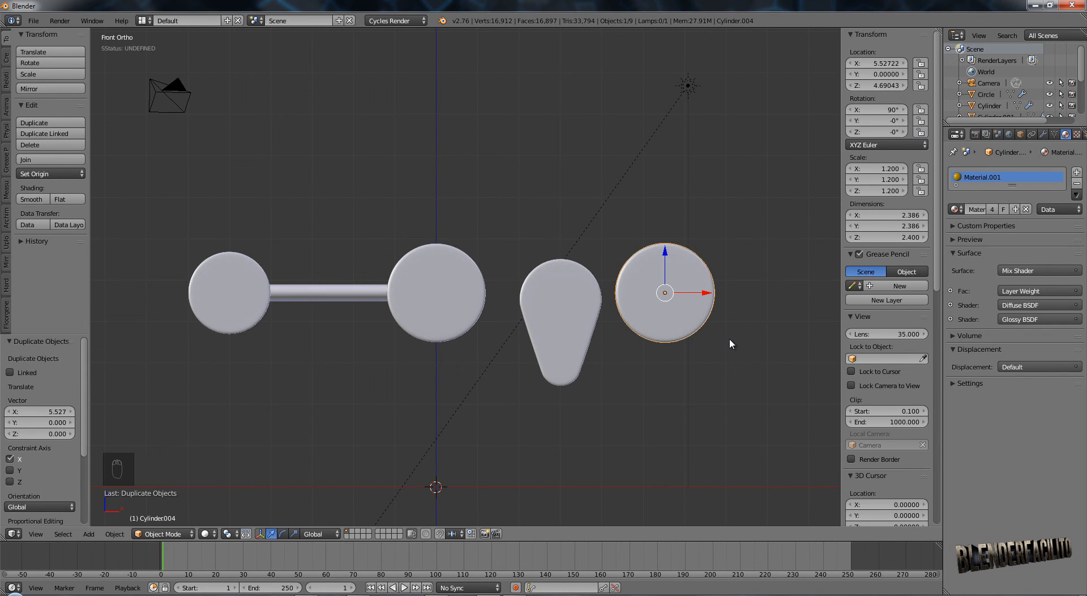
type("s.7")
key("BackSpace")
type("5")
key("Return")
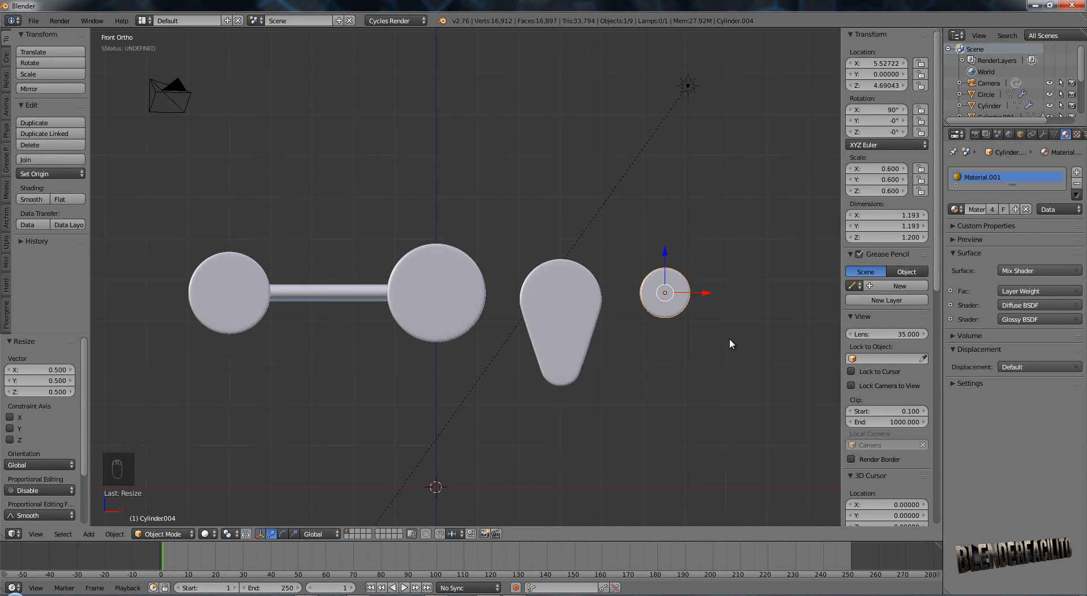
Move the small cylinder about -2.5 units along X and -1.13 units along Y onto the tapered part's front.
scroll(729, 338, "up", 3)
middle_click_drag(815, 326, 500, 316, "shift")
left_click_drag(545, 297, 362, 300)
key("KP_3")
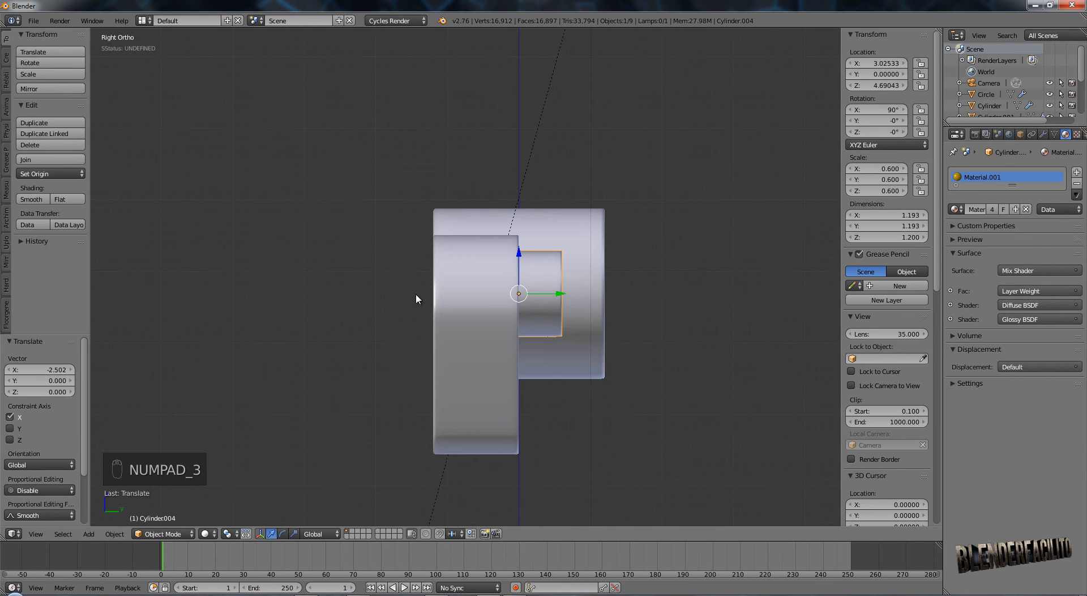
left_click_drag(563, 294, 475, 311)
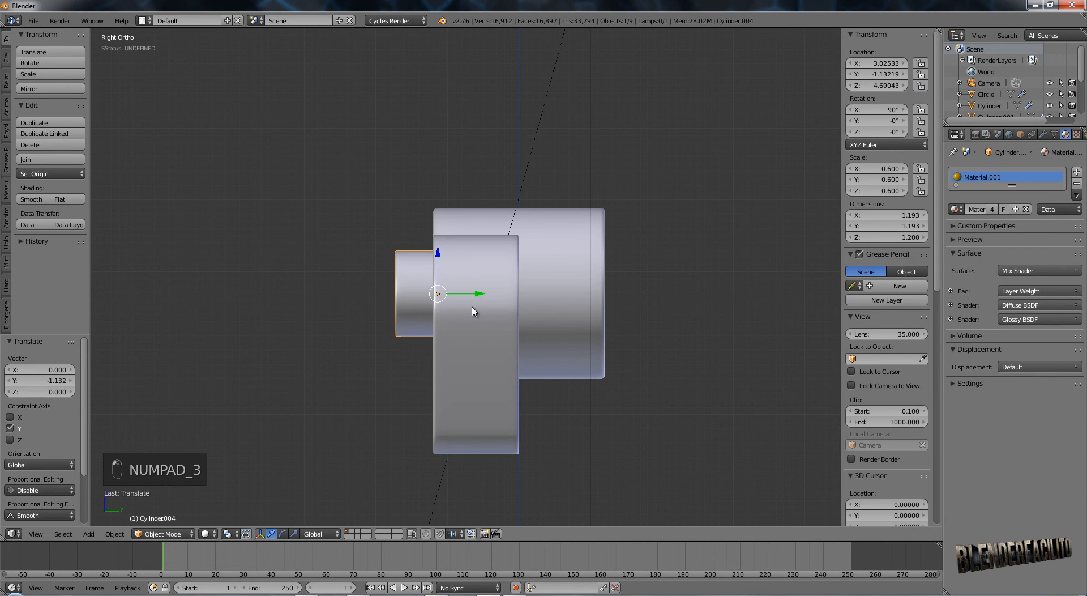
In front view, center the small cylinder on the tapered part's wide end at about X 3.01, Z 4.58.
key("KP_1")
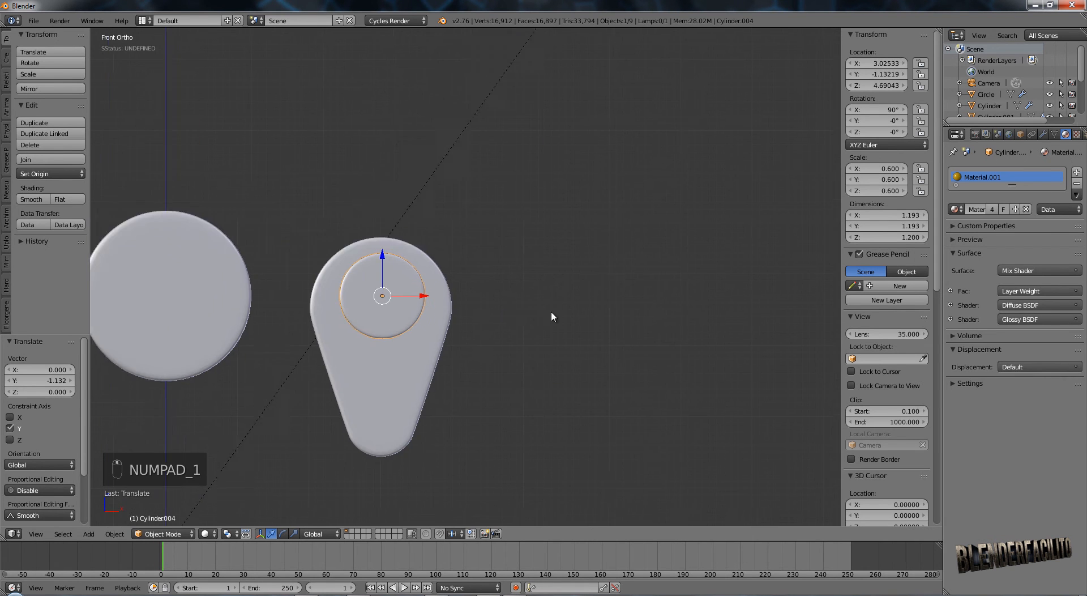
scroll(499, 317, "up", 1)
left_click_drag(477, 263, 473, 272)
left_click_drag(519, 311, 519, 313)
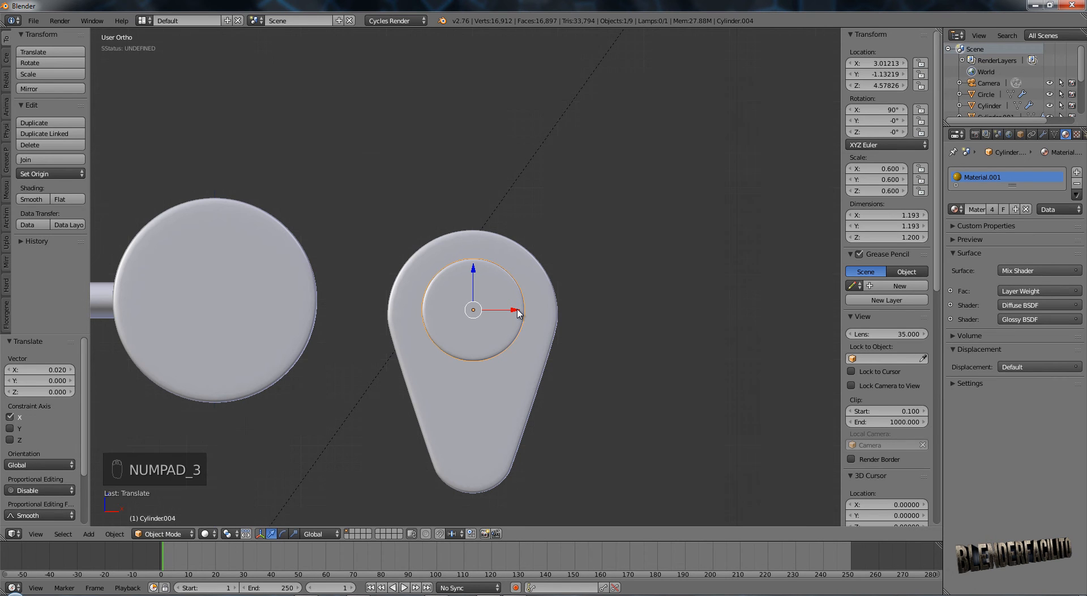
key("KP_3")
type("s")
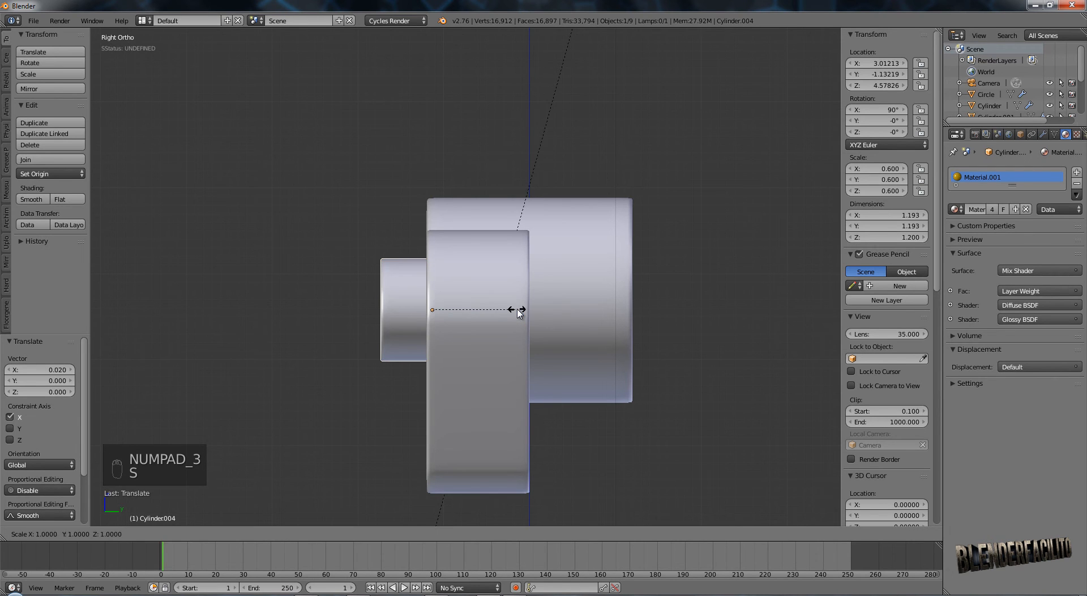
type("1.2")
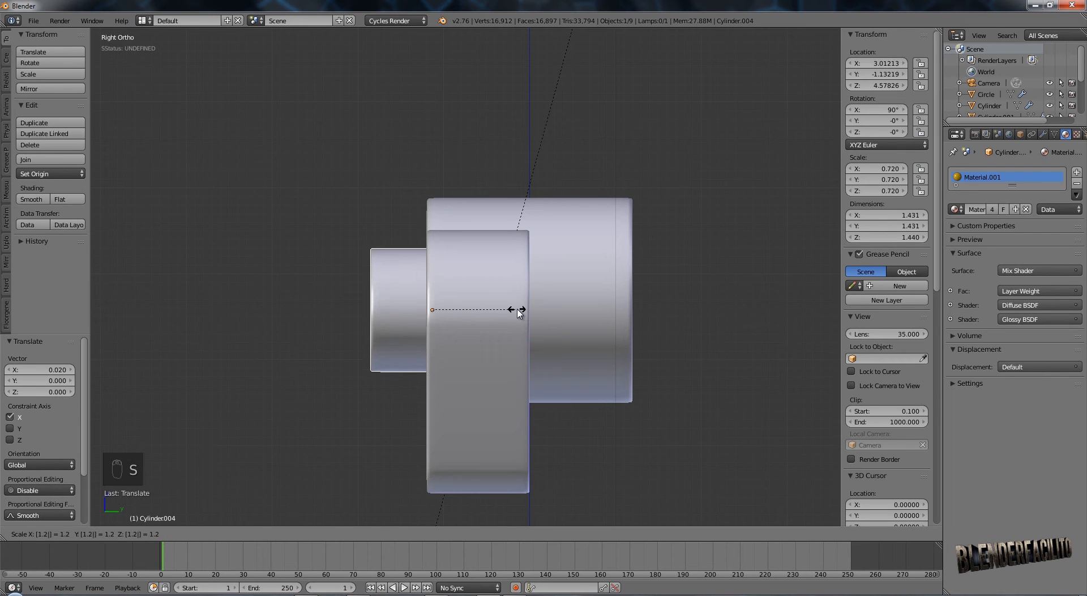
right_click(519, 314)
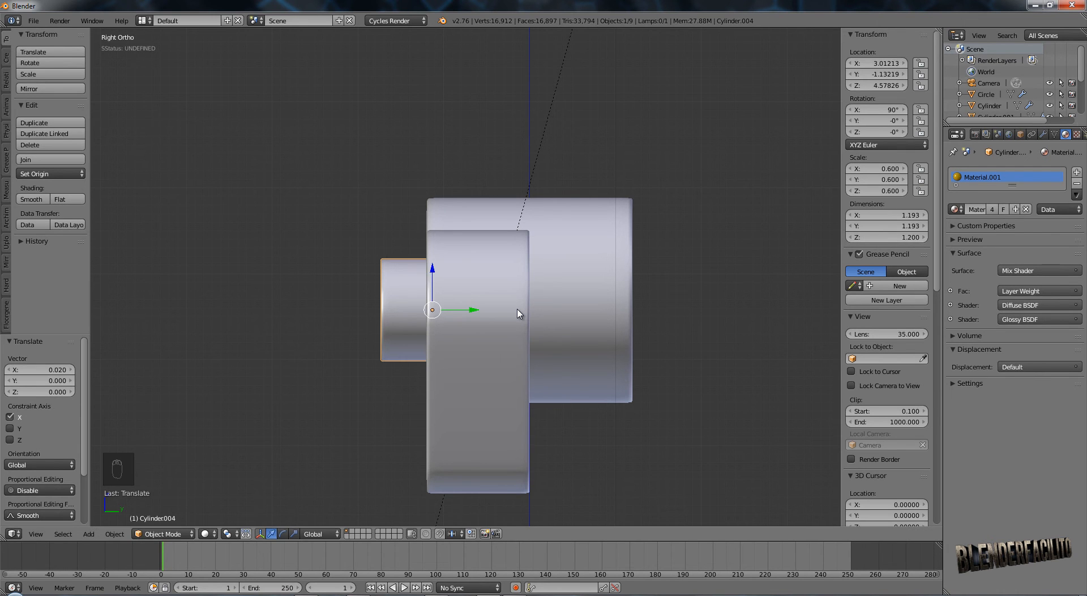
Scale the small cylinder by 1.4 along Y and move it about 0.51 units along Y through the tapered part.
type("sy")
type("1.")
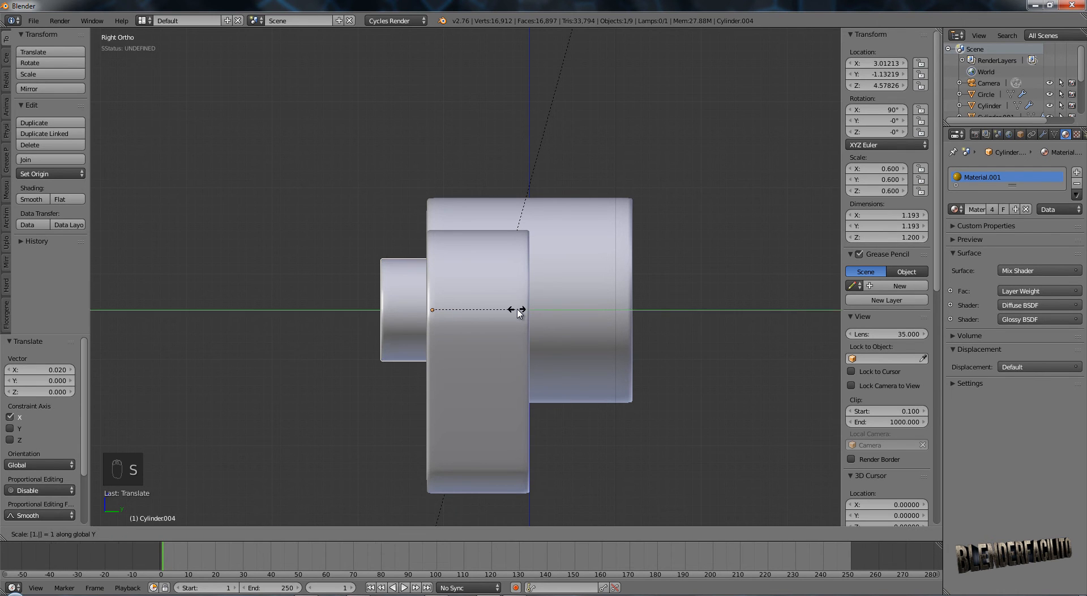
type("4")
key("Return")
left_click_drag(467, 315, 518, 325)
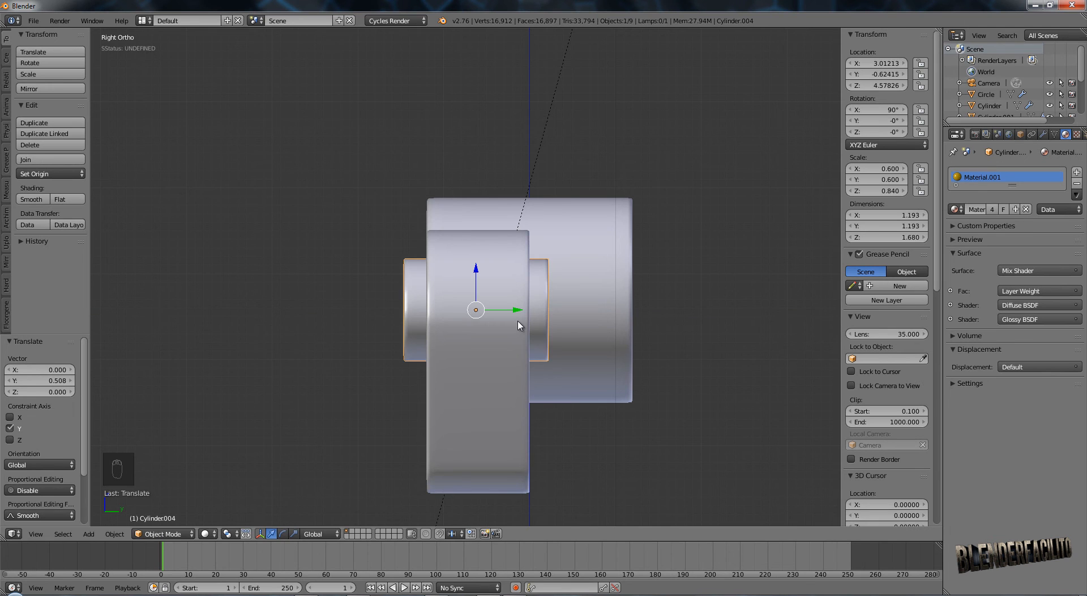
Duplicate the small cylinder about -1.76 units along Z onto the tapered part's narrow end.
key("KP_1")
key("shift+d")
middle_click(518, 323)
left_click(527, 470)
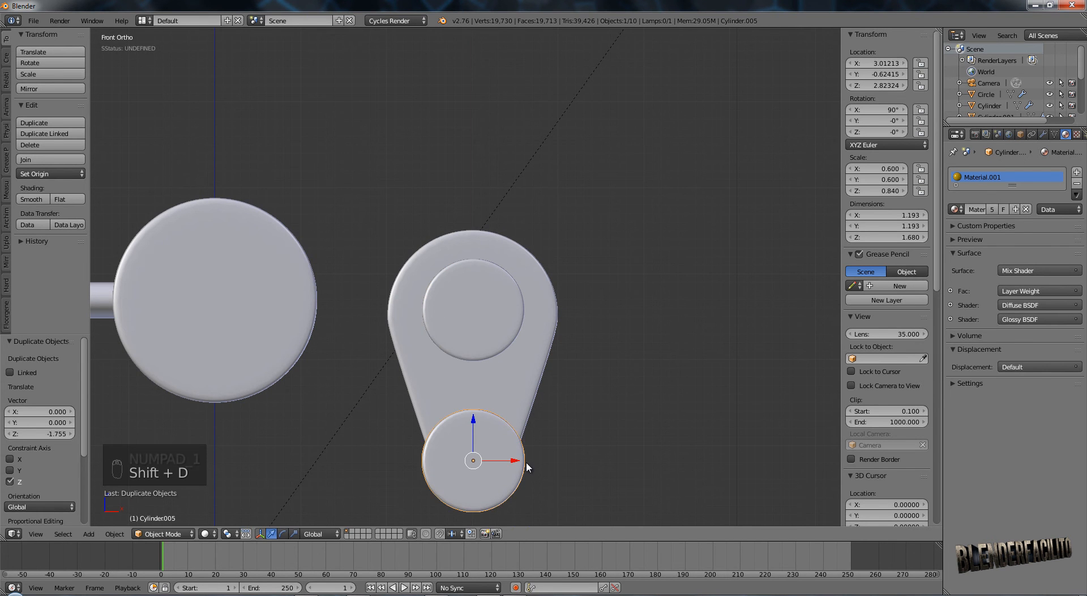
Scale the narrow-end cylinder to 0.5 in X and Z, excluding Y, and check it in front view.
key("KP_3")
middle_click_drag(590, 469, 606, 405)
scroll(560, 374, "up", 2)
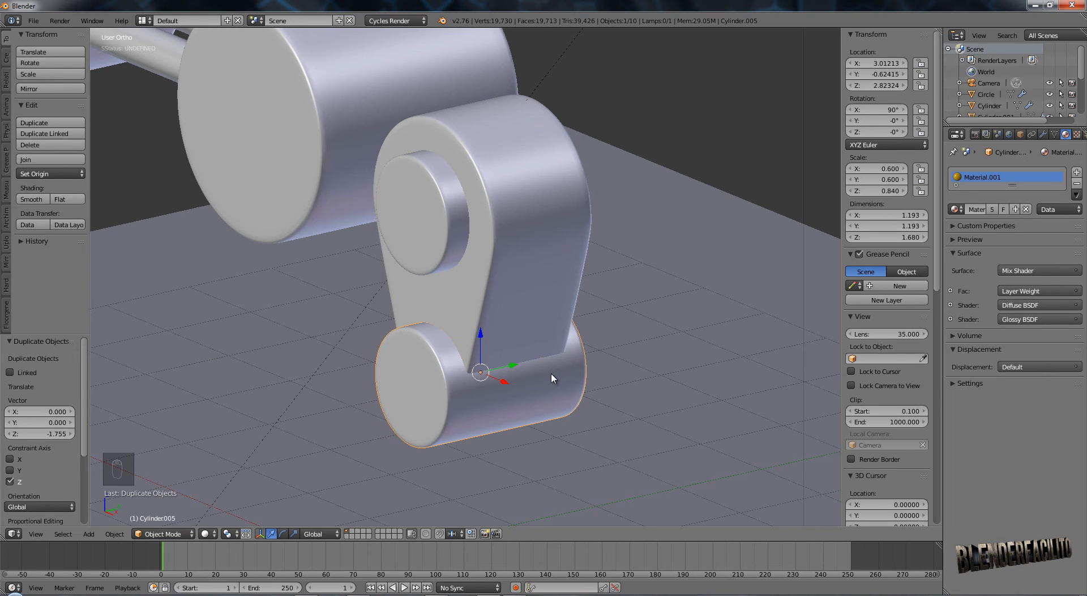
key("s")
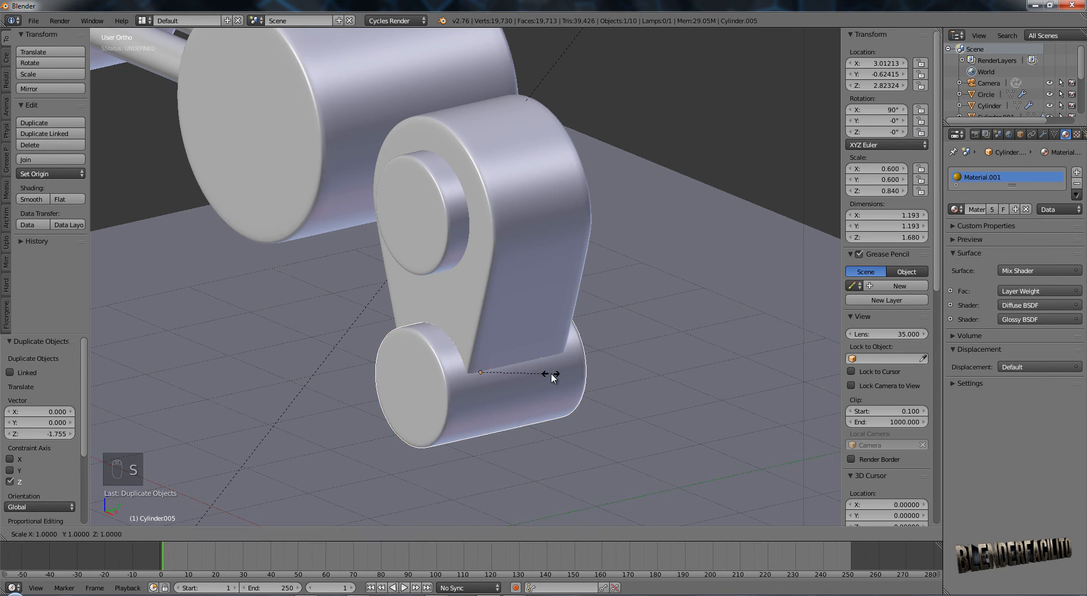
key("shift+y")
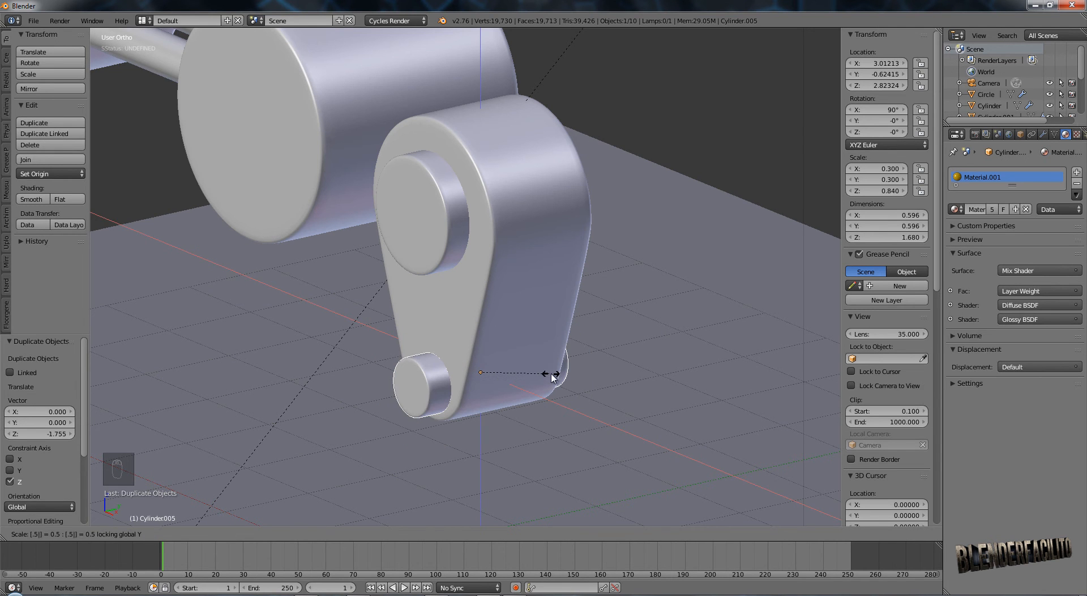
key("Return")
key("KP_1")
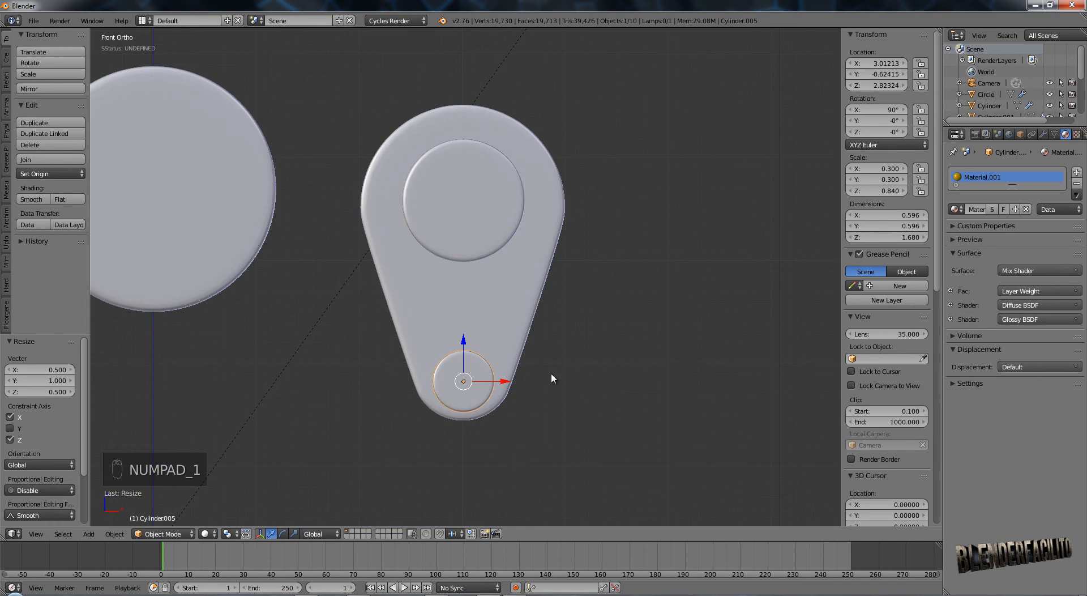
Duplicate the tapered part with its two small cylinders, offsetting the copy about 4.35 units along Y and 2.18 units along X.
key("a")
key("a")
middle_click_drag(551, 378, 486, 319)
right_click(453, 337)
right_click(459, 258, "shift")
right_click(460, 258, "shift")
key("shift+d")
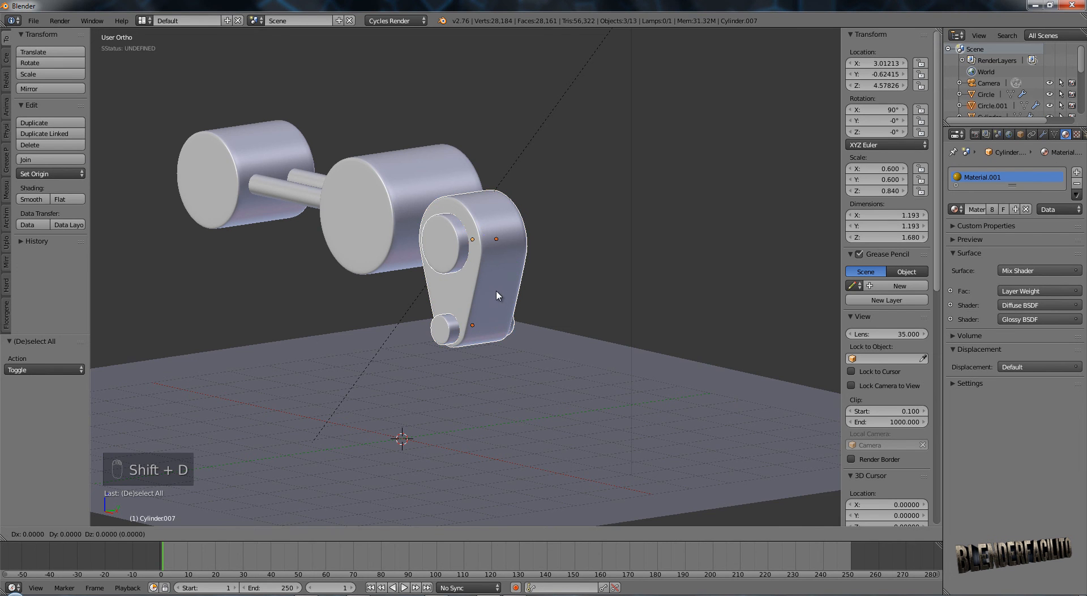
key("y")
left_click(680, 259)
key("g")
key("x")
left_click(626, 317)
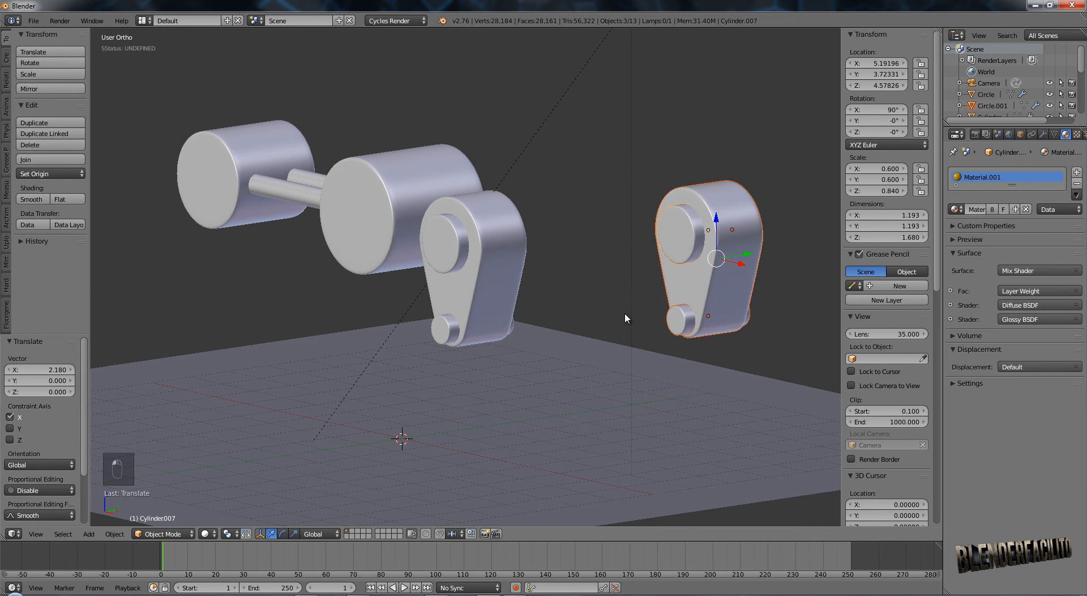
In front view, join the original tapered part and its two small cylinders into one object.
key("KP_1")
right_click(475, 317)
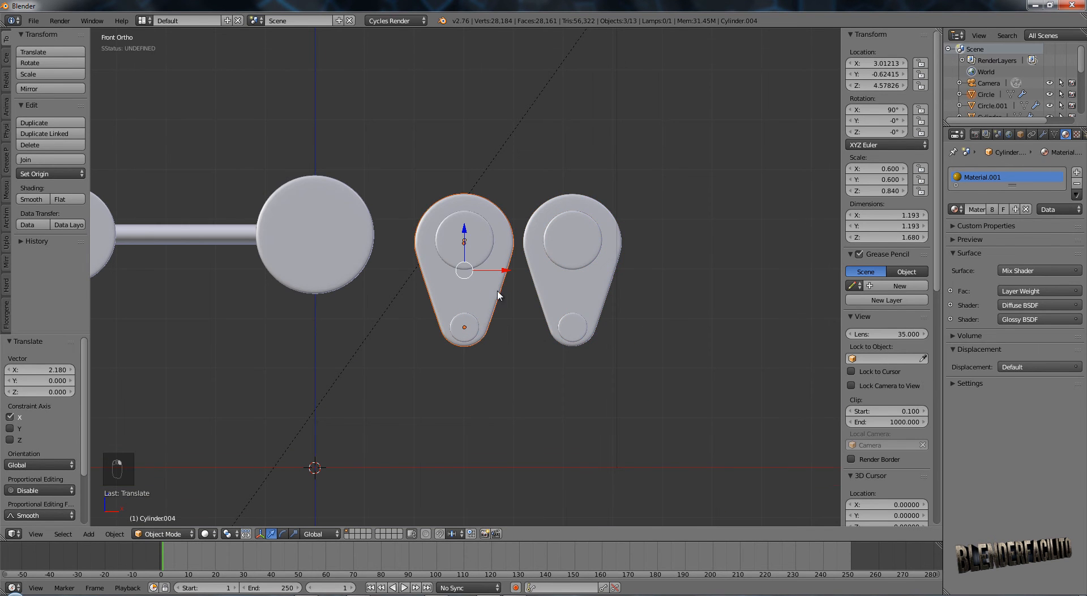
middle_click_drag(490, 281, 511, 314, "shift")
scroll(570, 341, "up", 2)
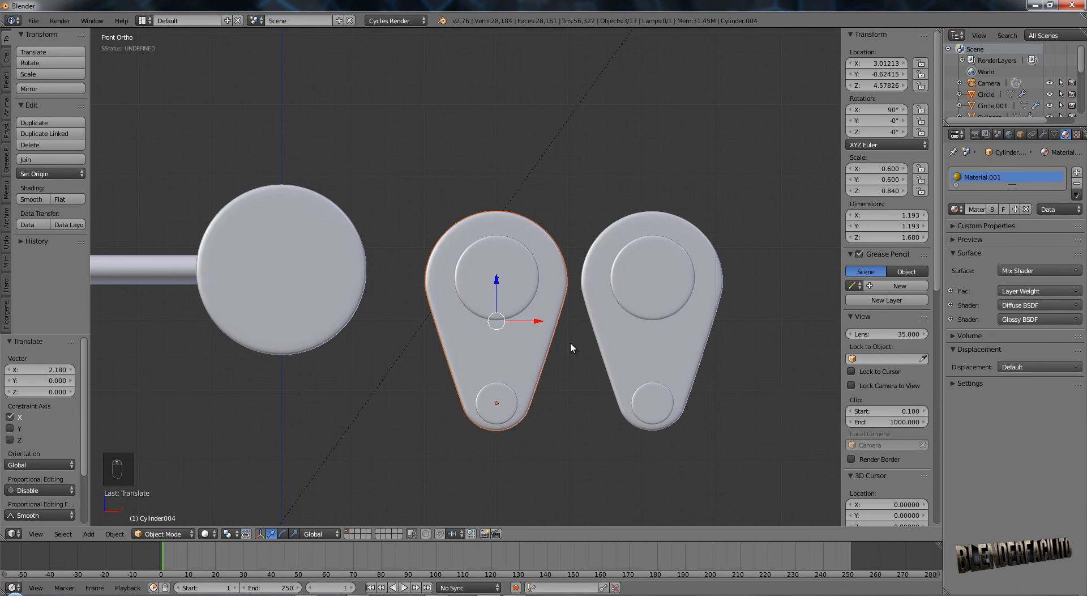
key("ctrl+j")
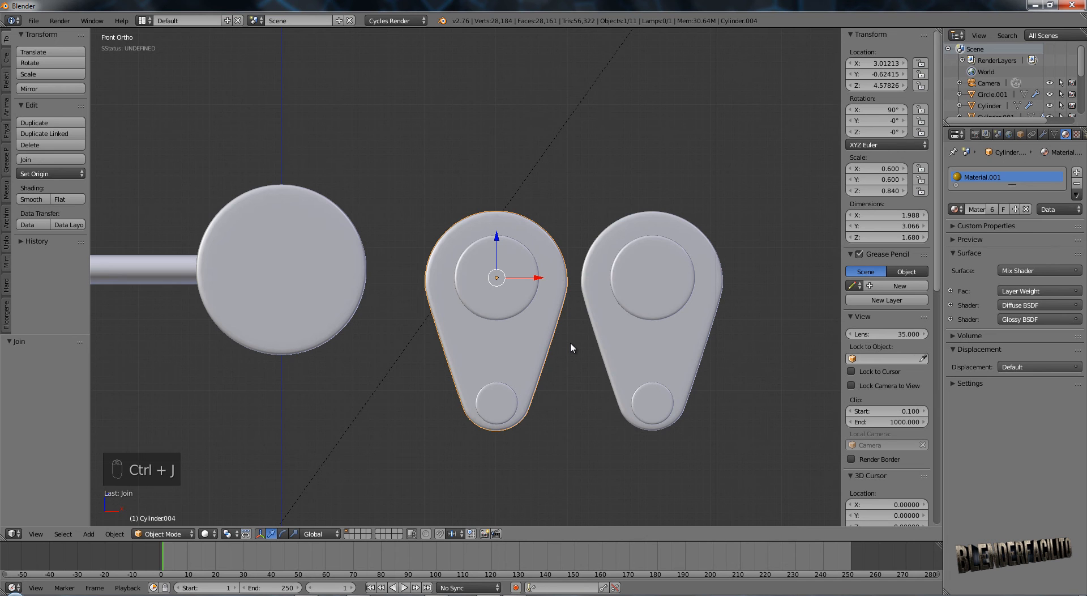
Rotate the joined tapered part by -35° about the Y axis.
type("r")
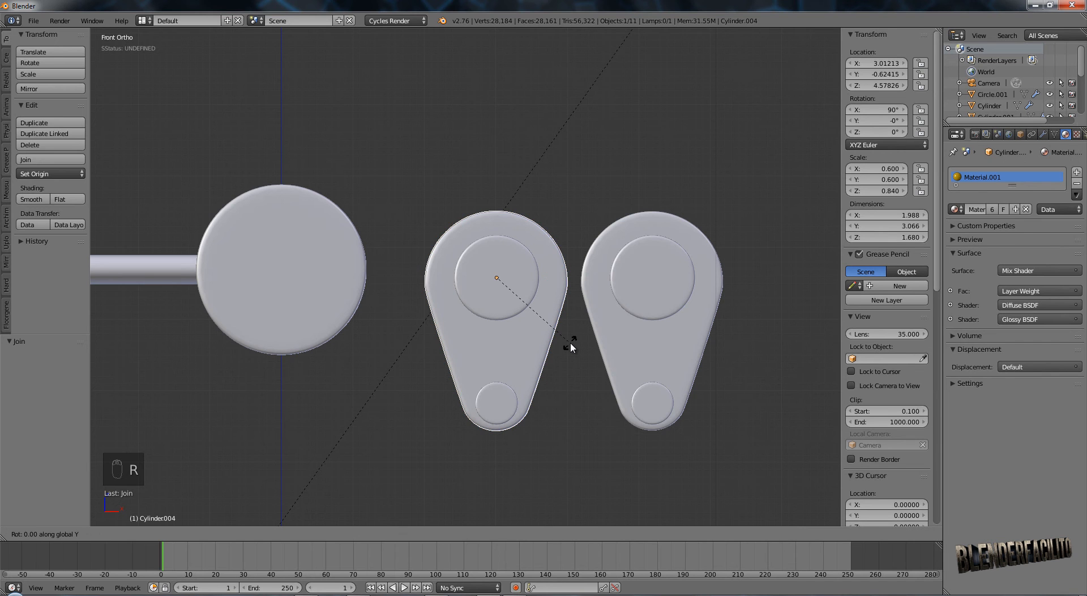
type("-35")
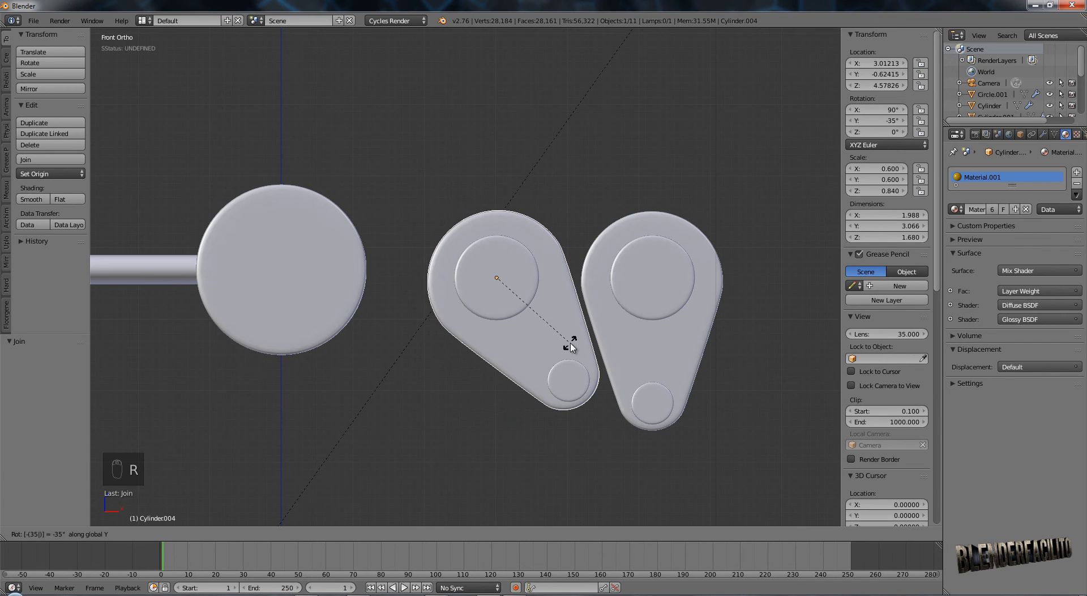
key("Return")
Raise the joined tapered part about 2.15 units in Z and shift it about -0.16 units along X.
scroll(571, 347, "down", 2)
middle_click_drag(566, 314, 520, 317, "shift")
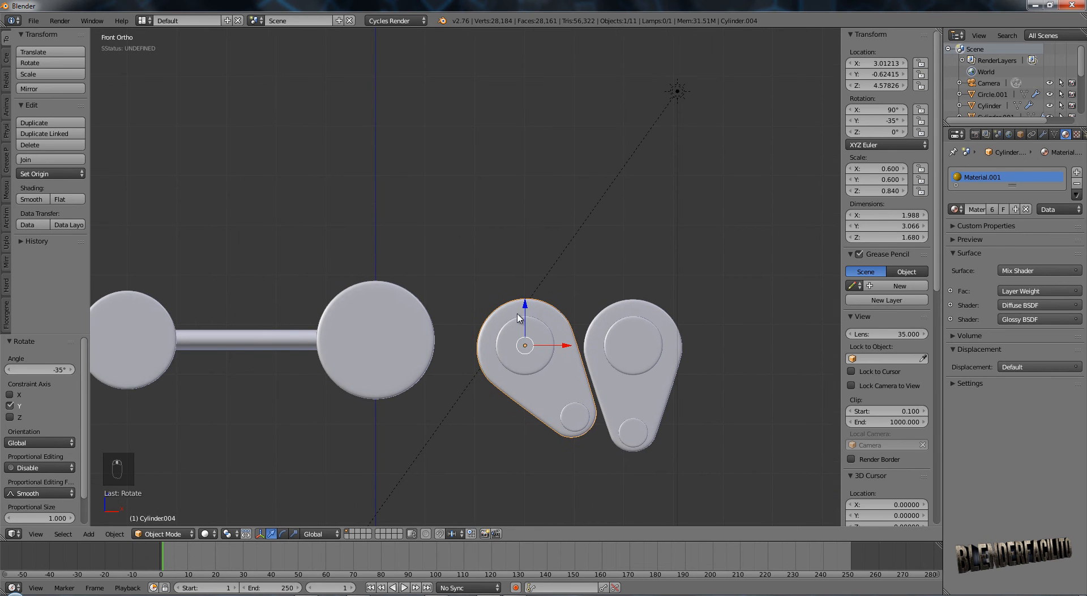
key("g")
left_click(525, 199)
key("g")
key("x")
left_click(555, 238)
Duplicate the metal connecting rod about 1.94 units up along Z.
middle_click_drag(509, 325, 642, 318, "shift")
right_click(377, 343)
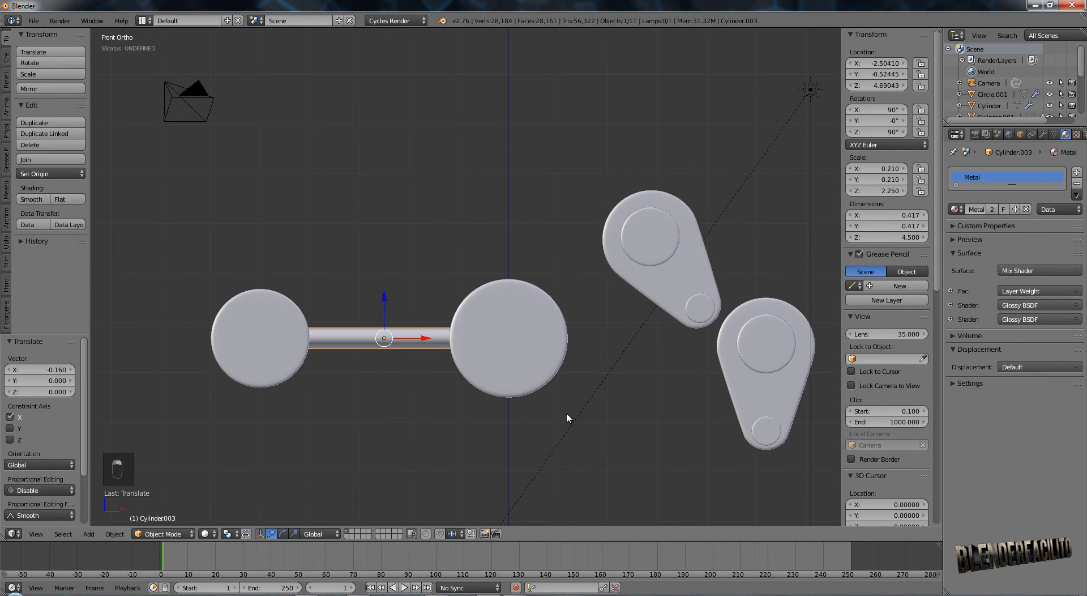
key("shift+d")
key("z")
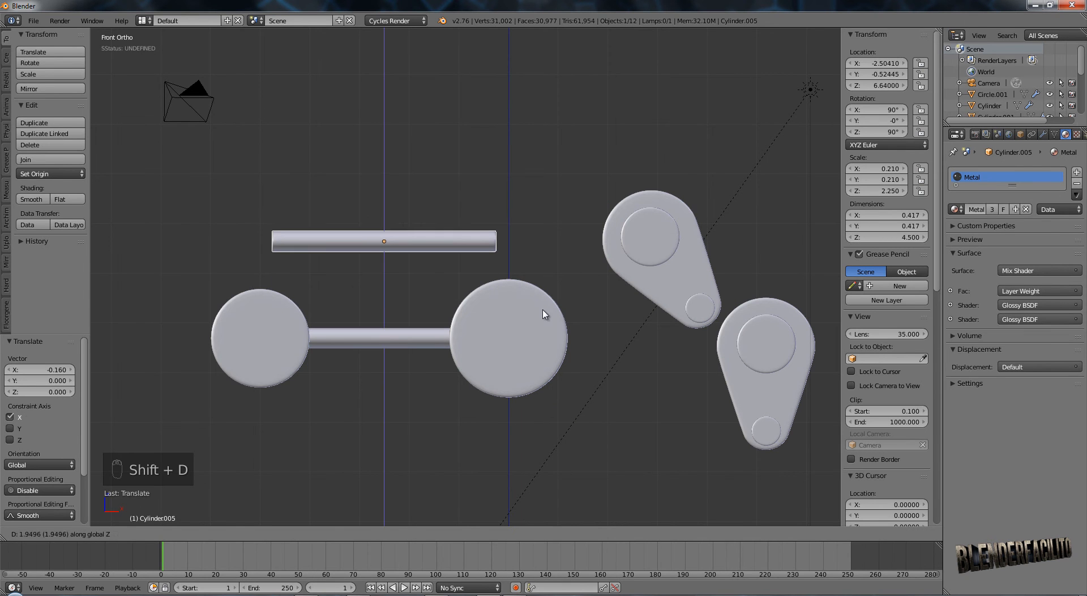
left_click(569, 340)
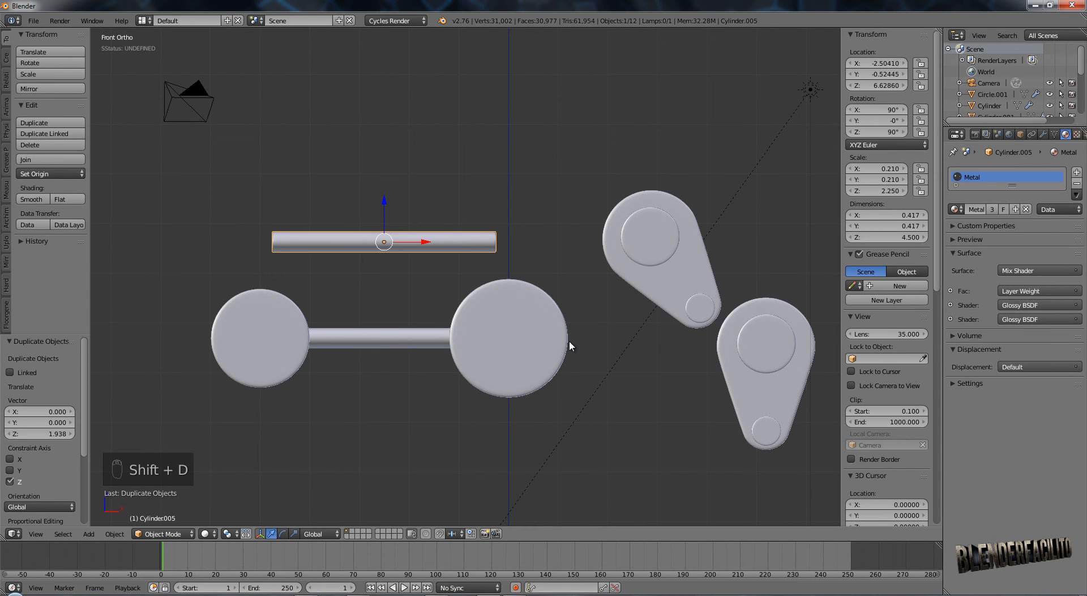
Scale the duplicated rod to 0.3 along X.
type("sx")
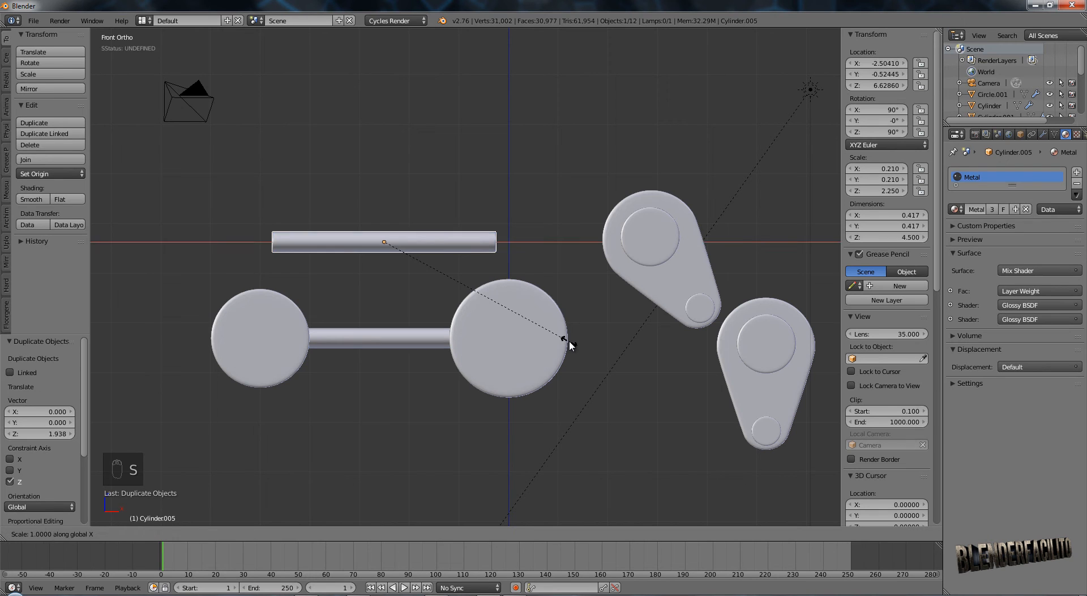
type(".5")
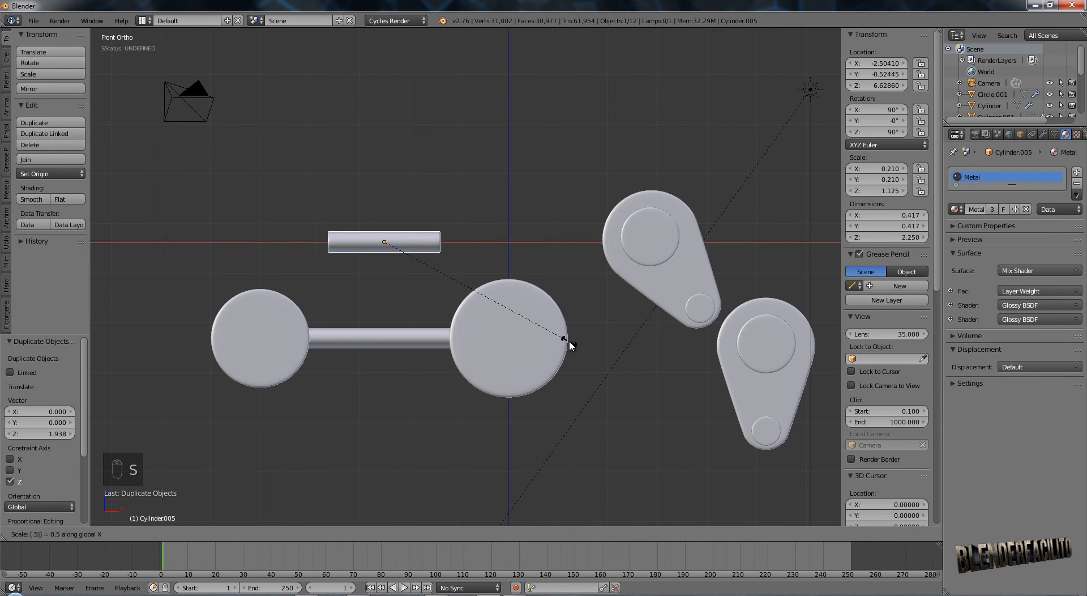
key("BackSpace")
type("3")
left_click(569, 341)
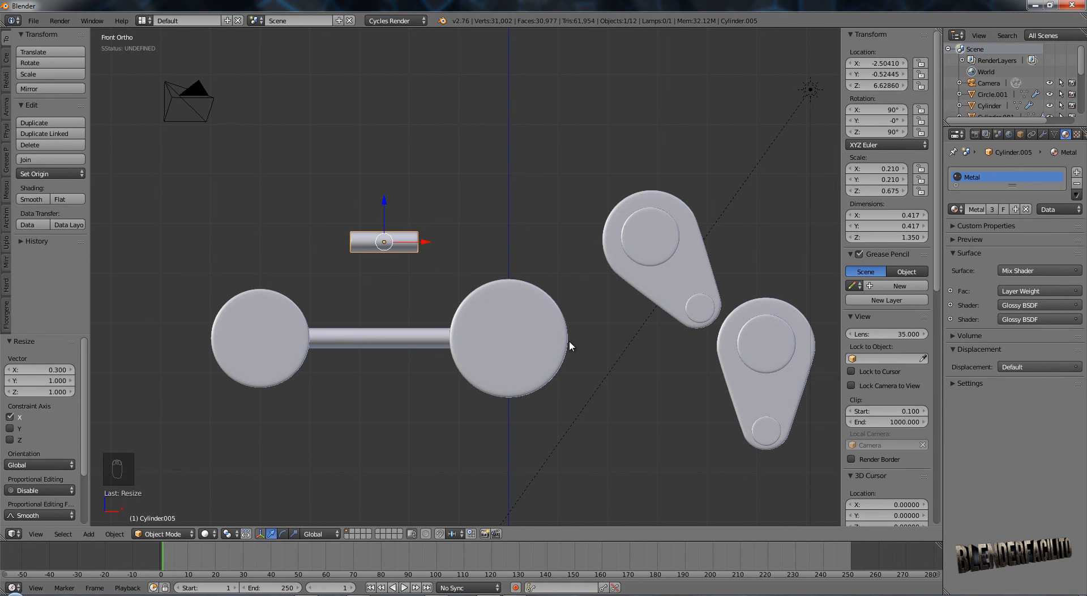
Move the shortened rod about 3.44 units along X and rotate it -45° about Y.
key("g")
key("x")
left_click(589, 263)
type("r")
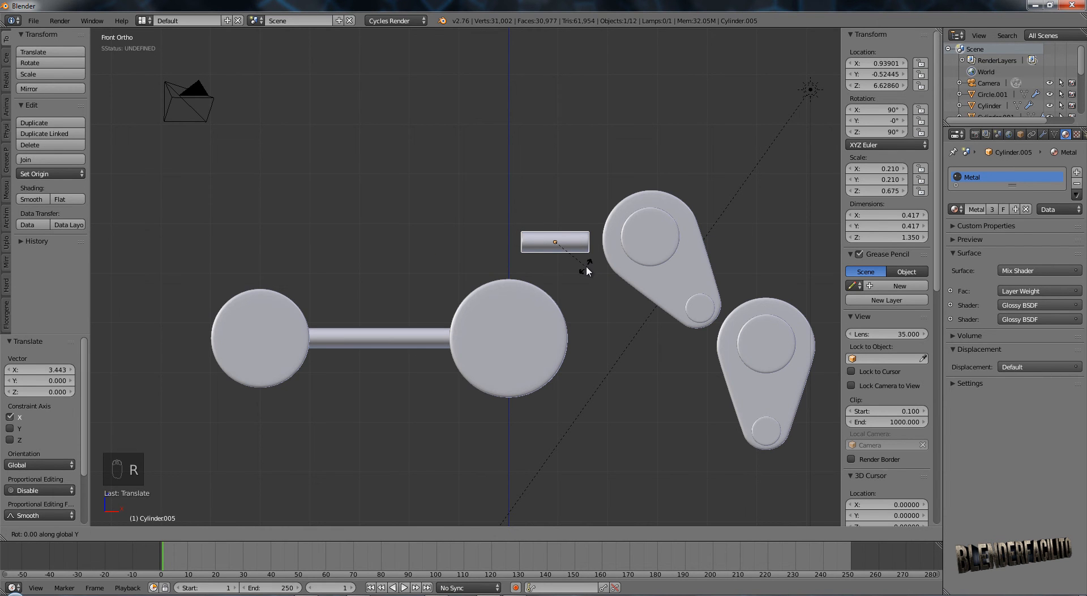
type("45")
key("Return")
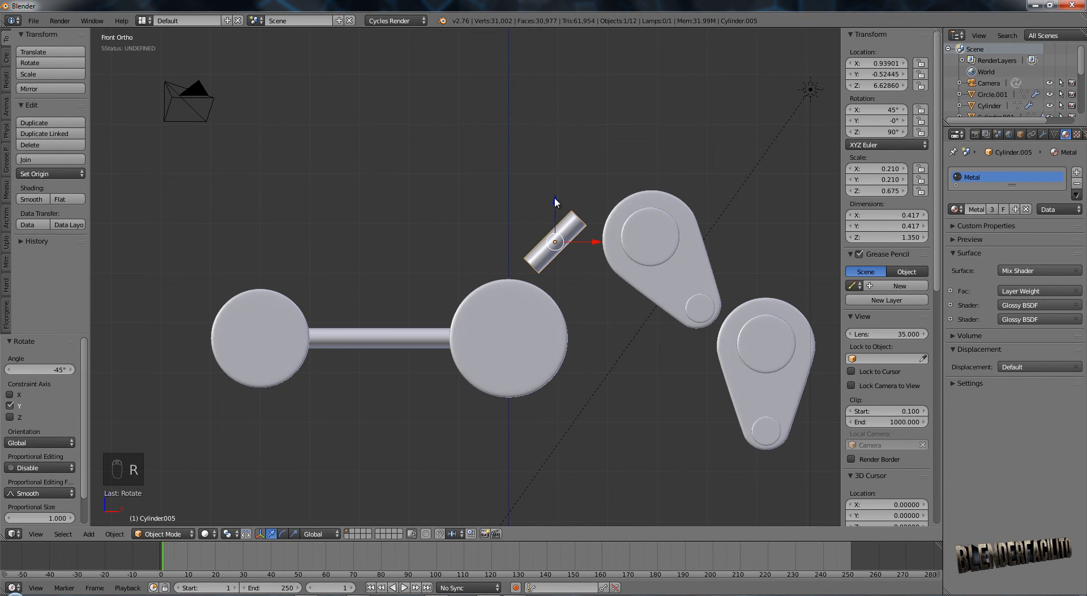
Move the angled rod about -0.65 units in Z and 0.32 units in X so it enters the larger body cylinder.
key("g")
key("z")
left_click(557, 232)
key("g")
key("x")
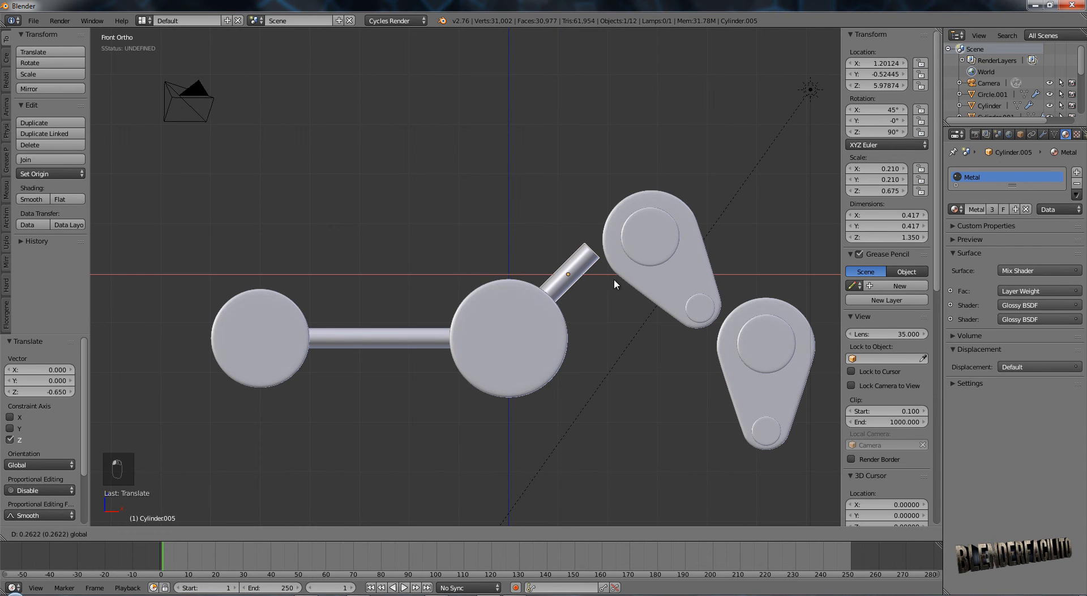
left_click(616, 279)
In top view, center the angled rod on the larger body cylinder by moving it about 0.56 units along Y.
key("KP_7")
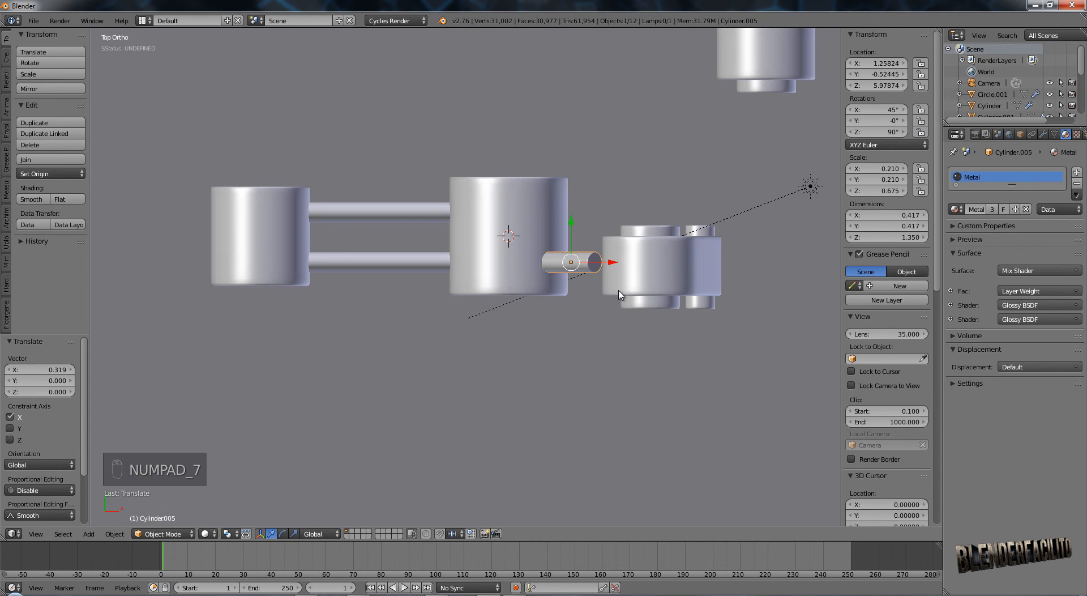
key("g")
key("y")
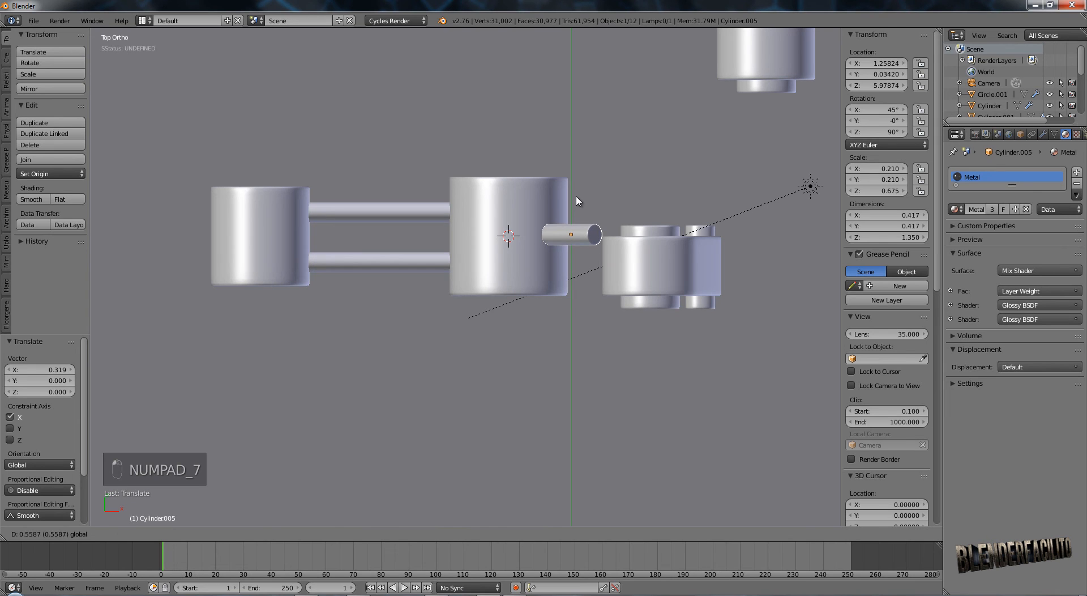
left_click(578, 206)
Align the joined tapered part with the angled rod, moving it about 0.65 units along Y and -0.33 units along X.
right_click(643, 240)
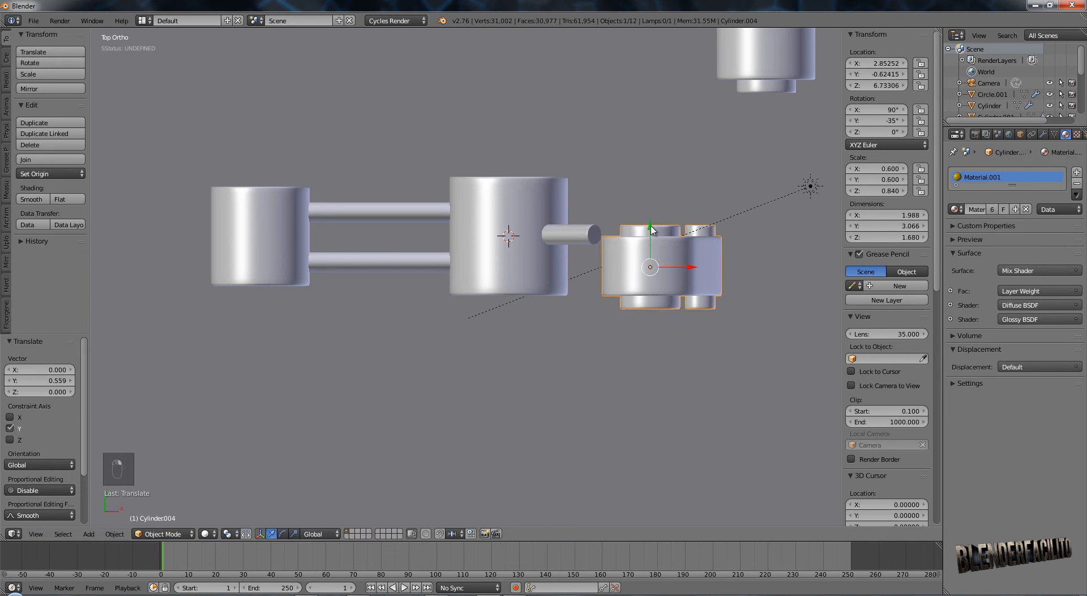
key("g")
key("y")
left_click(659, 197)
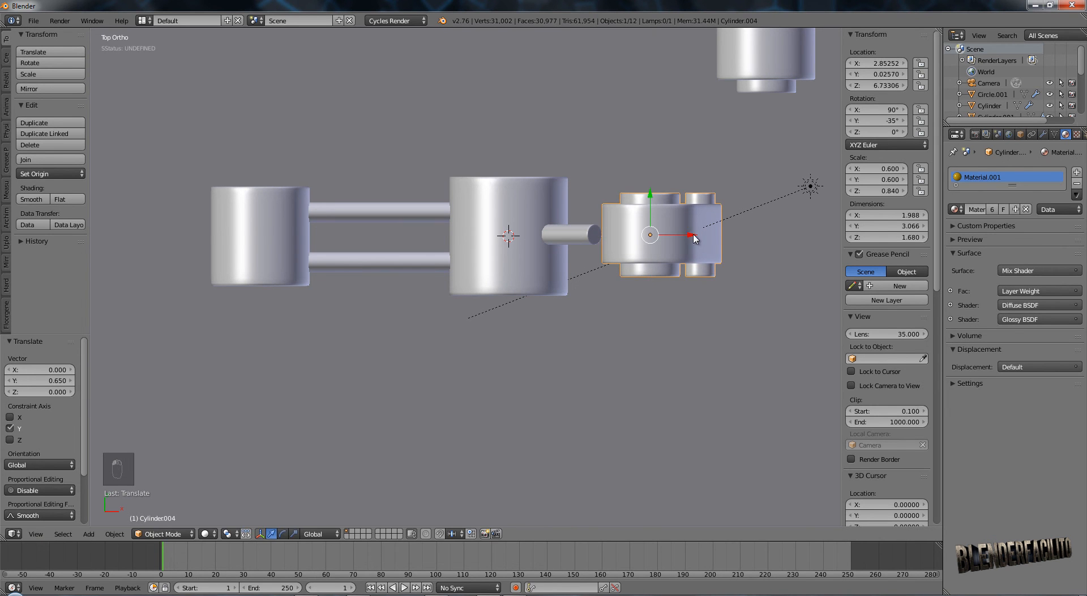
key("g")
key("x")
left_click(658, 232)
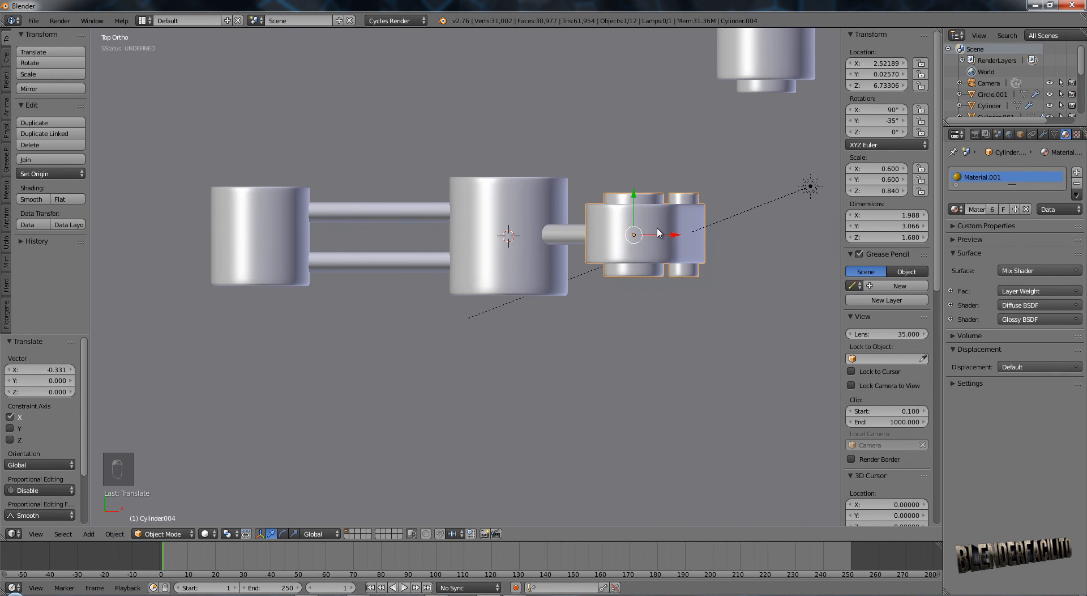
In right view, nudge the joined tapered part about -0.008 units along Y.
key("KP_3")
scroll(546, 255, "up", 2)
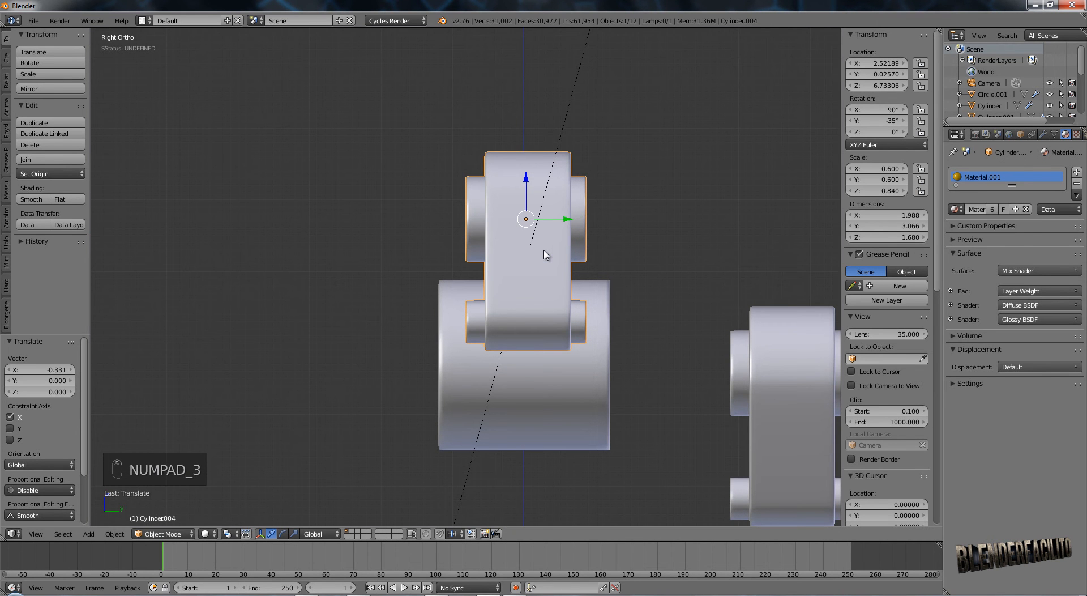
left_click_drag(565, 220, 563, 222)
In front view, duplicate the short angled rod in place.
key("KP_1")
middle_click_drag(658, 277, 624, 302)
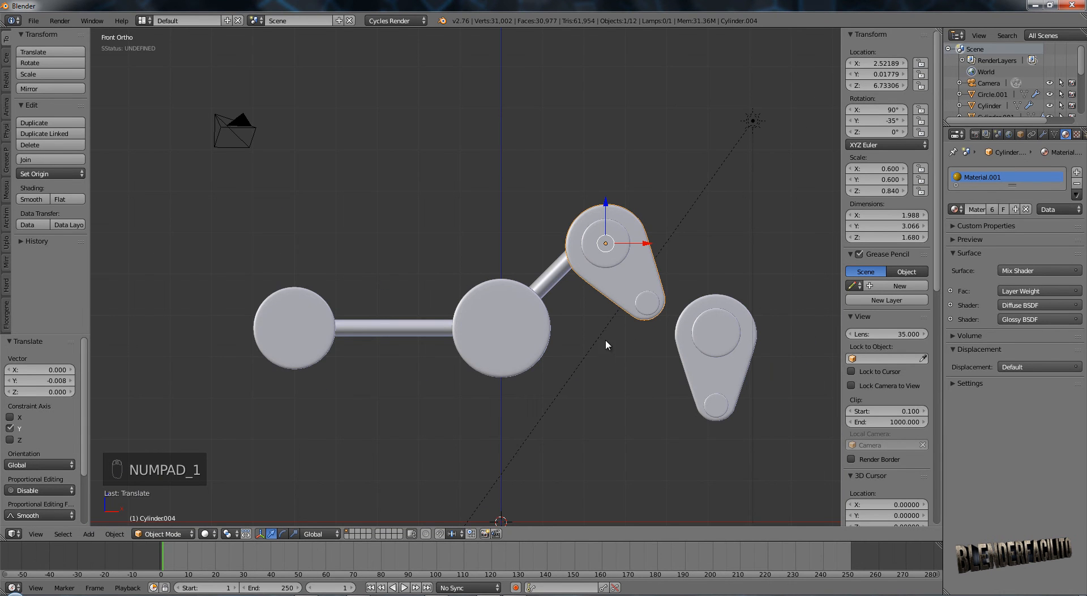
middle_click_drag(606, 341, 616, 299, "shift")
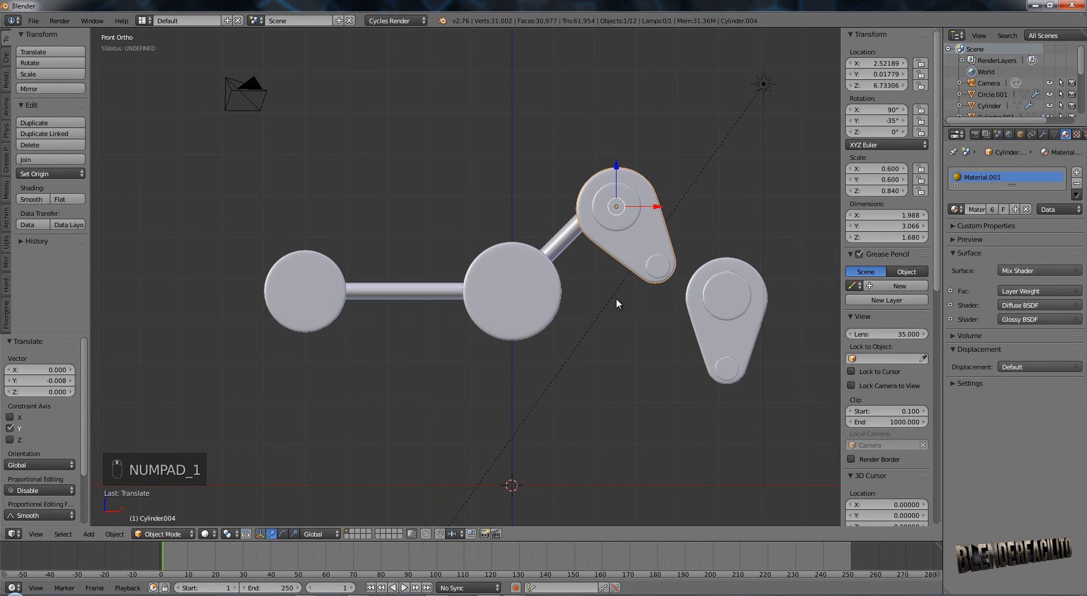
right_click(568, 249)
key("shift+d")
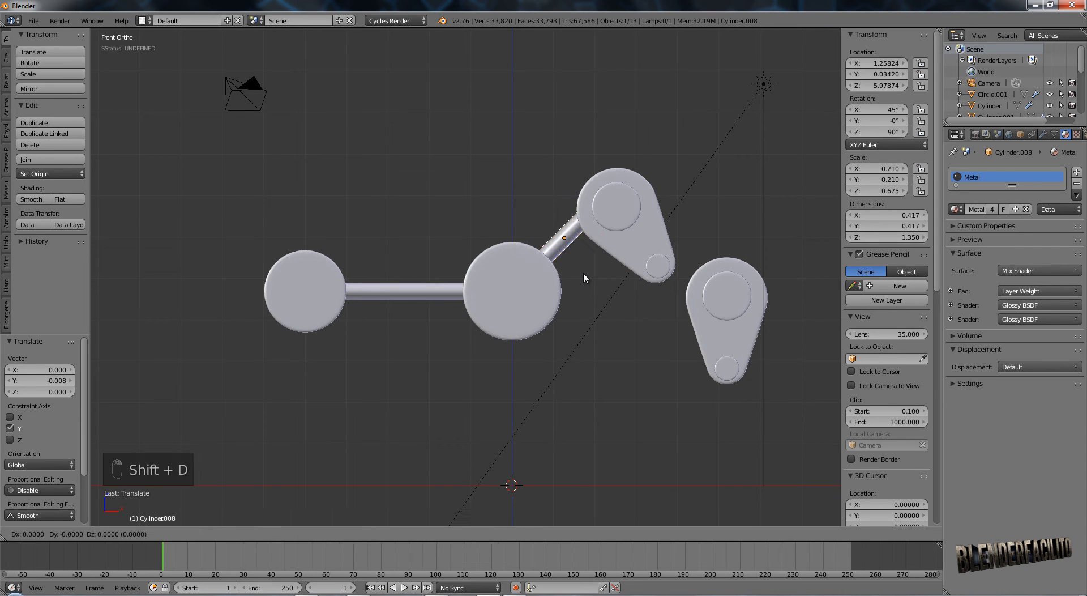
right_click(583, 272)
Duplicate the long connecting rod and fit the copy as a short, thin rod along Y on the larger body cylinder's end face.
right_click(405, 291)
key("shift+d")
right_click(512, 336)
key("g")
key("x")
key("z")
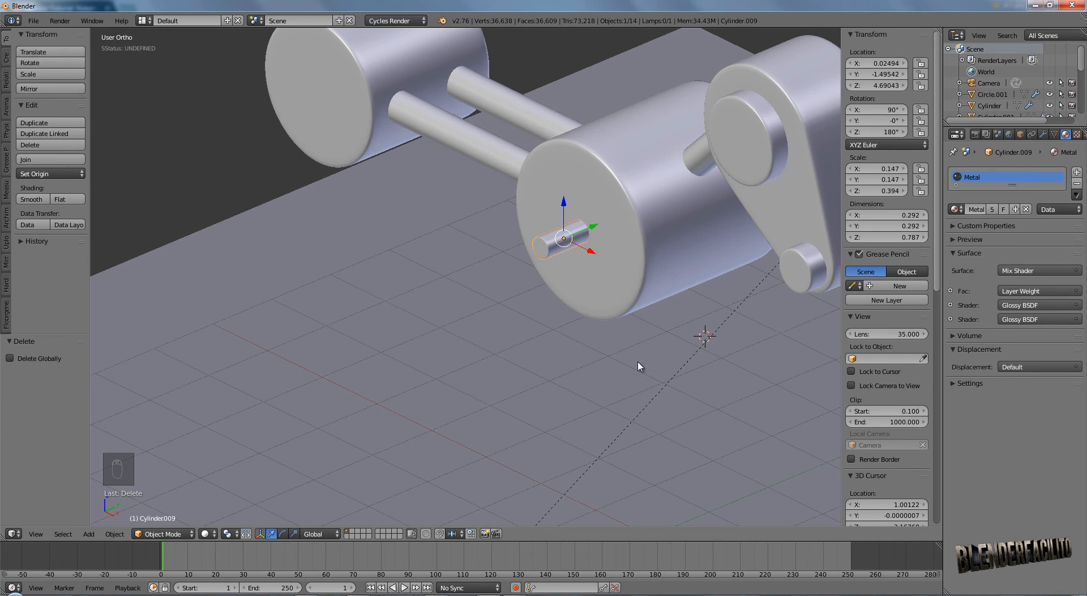
Duplicate the larger body cylinder about -2.86 units along Y.
middle_click_drag(638, 367, 595, 299)
right_click(595, 302)
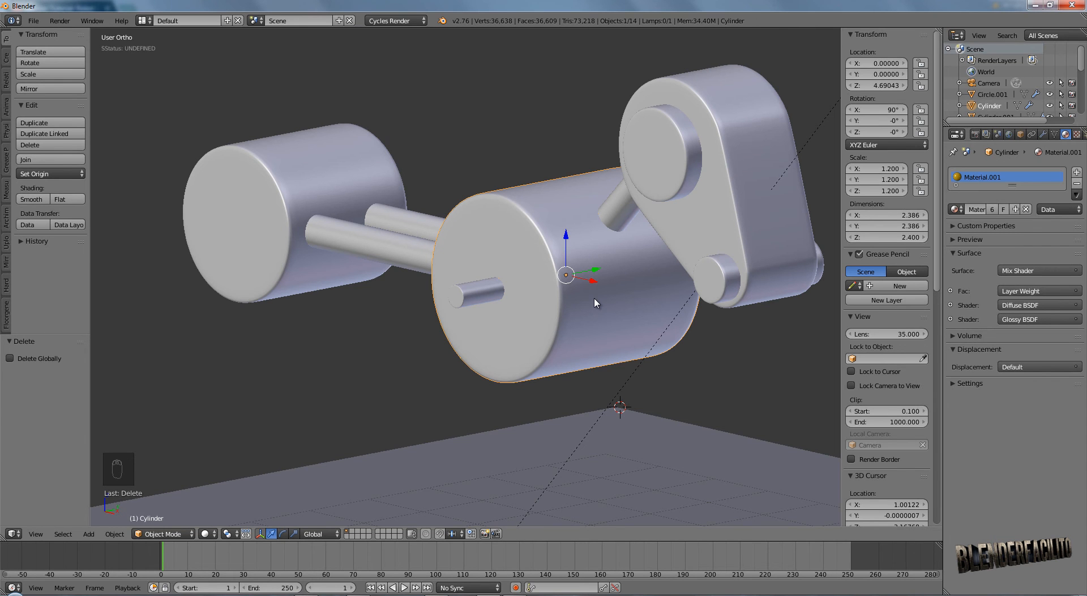
key("shift+d")
key("y")
left_click(470, 390)
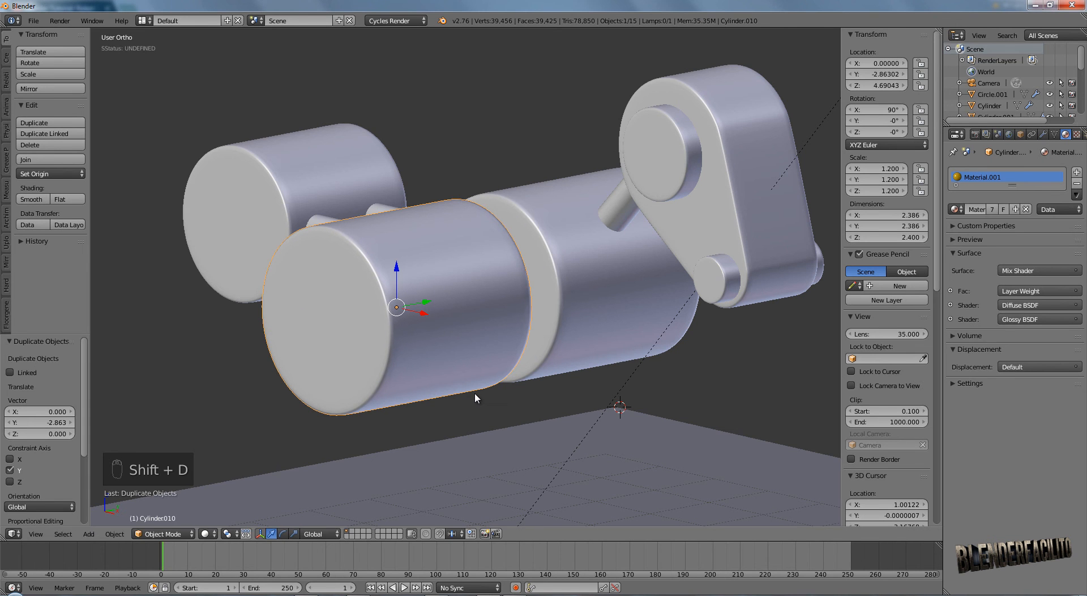
Rotate the duplicated body cylinder 90° about Z and scale it uniformly to 0.23.
type("rz90")
key("Return")
type("s.23")
key("Return")
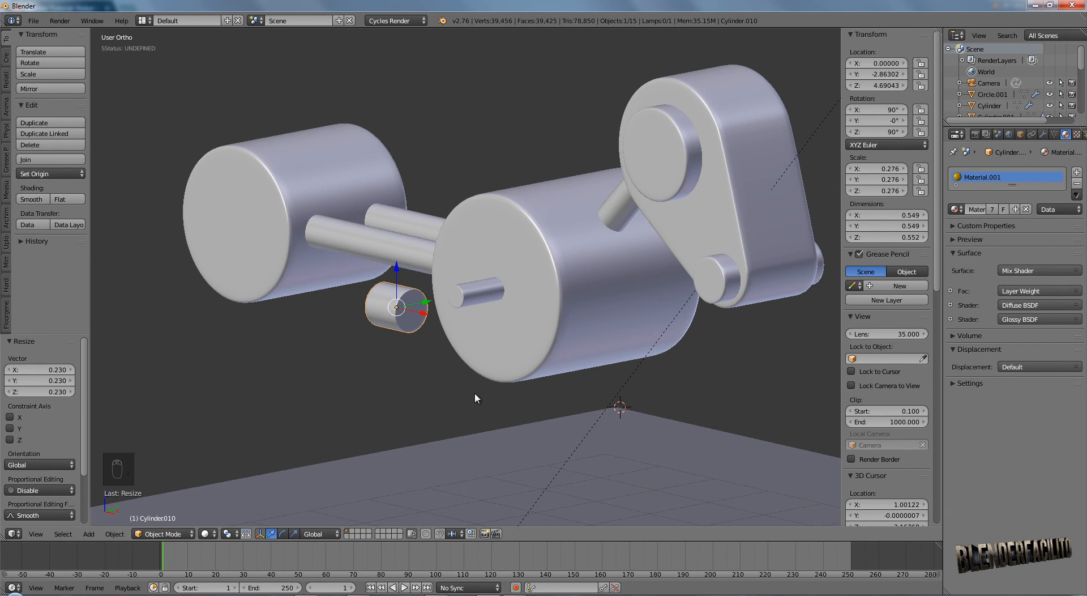
key("s")
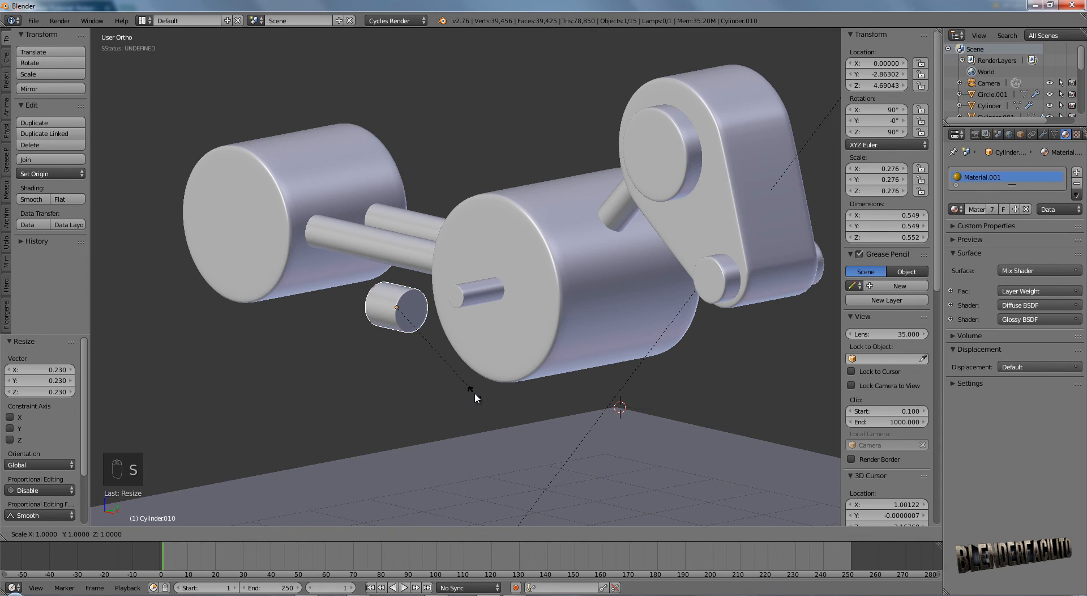
right_click(475, 392)
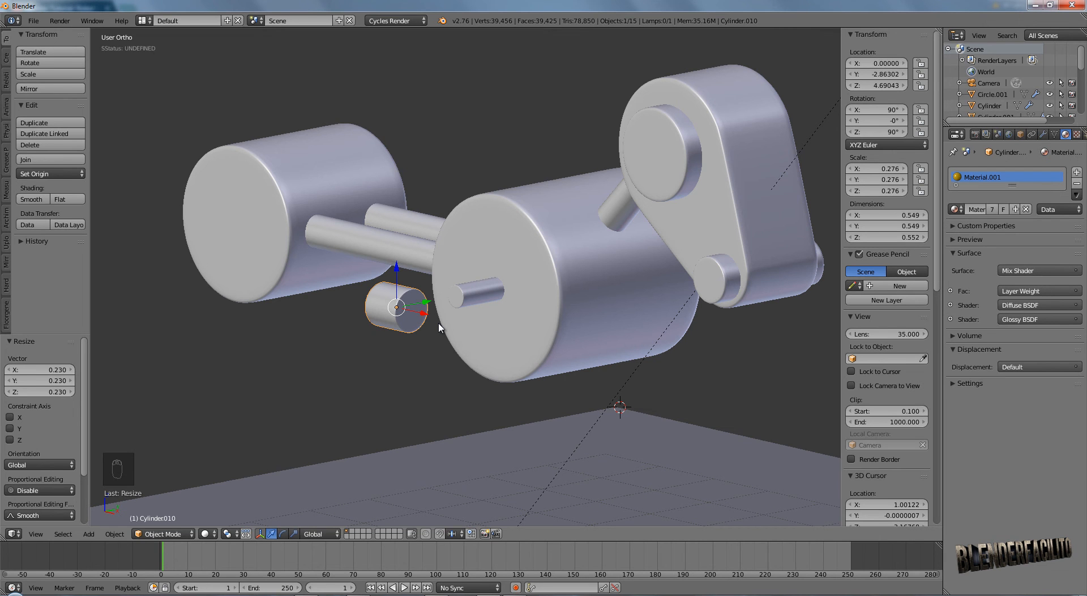
Scale the small rotated cylinder by 2 in Y and Z, excluding X.
key("s")
key("shift+x")
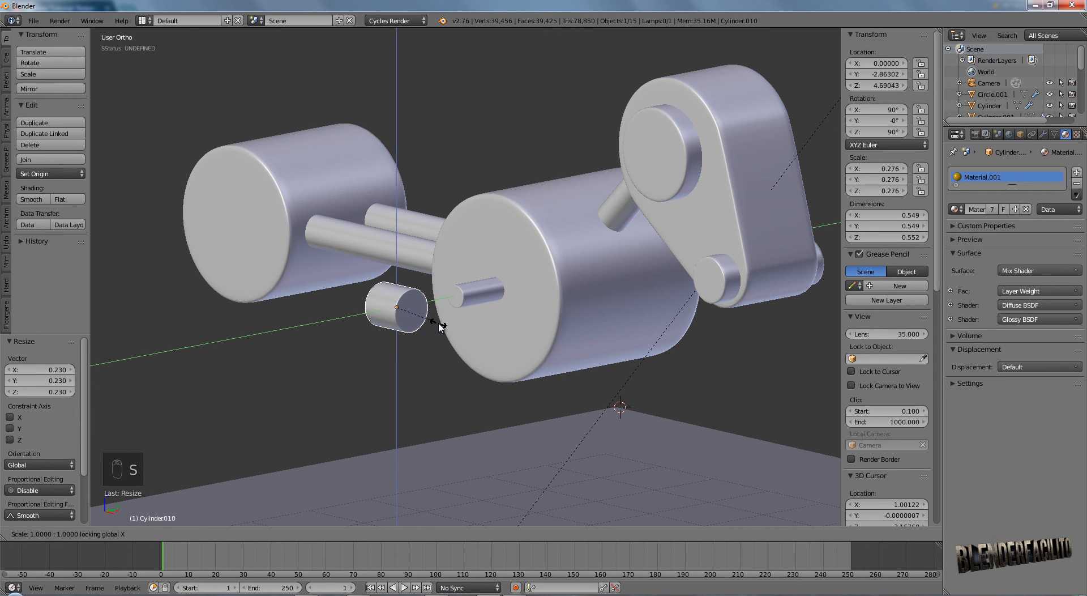
type("2")
key("Return")
In top view, move the small disc-like cylinder about 0.52 units along Y against the thin rod's end.
key("KP_7")
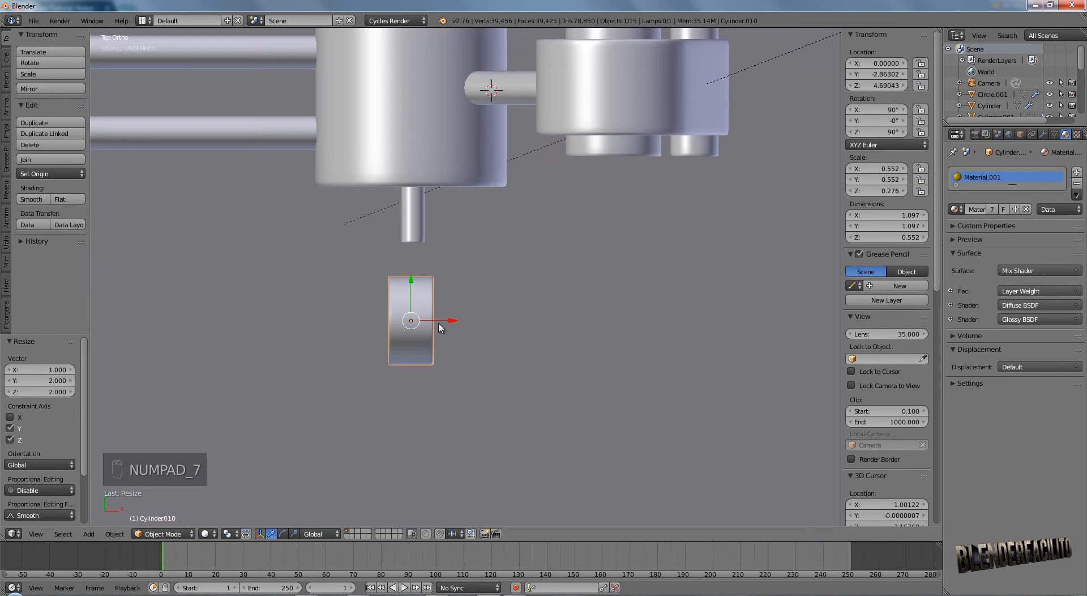
scroll(436, 325, "up", 3)
left_click_drag(377, 317, 390, 240)
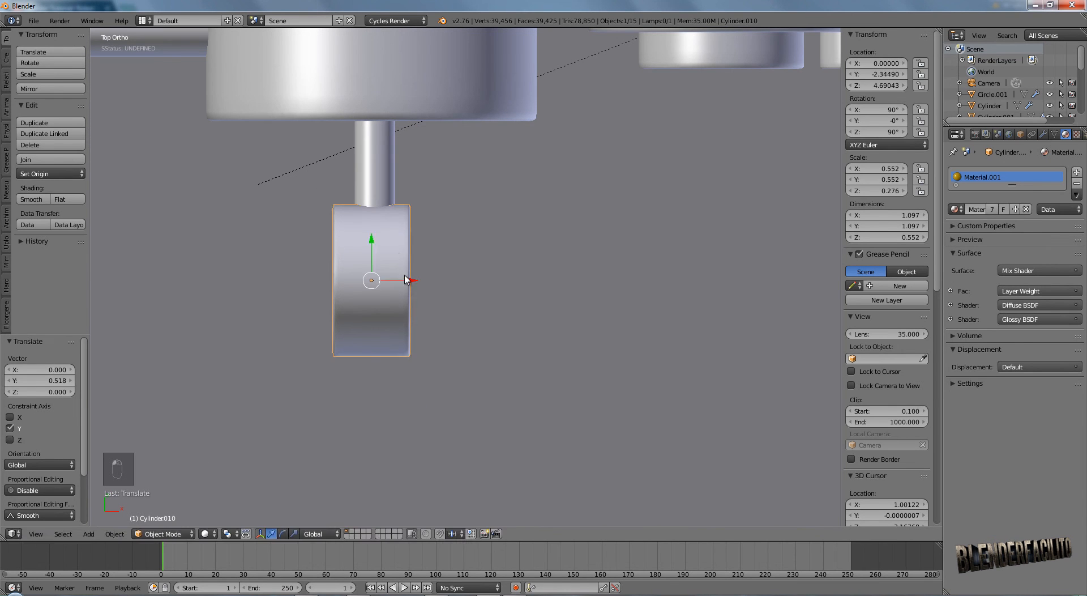
Shift the disc about 0.024 units along X to centre it on the thin rod.
left_click_drag(416, 279, 417, 284)
middle_click_drag(461, 298, 406, 236)
scroll(415, 239, "up", 2)
scroll(415, 240, "down", 2)
middle_click_drag(416, 281, 493, 250)
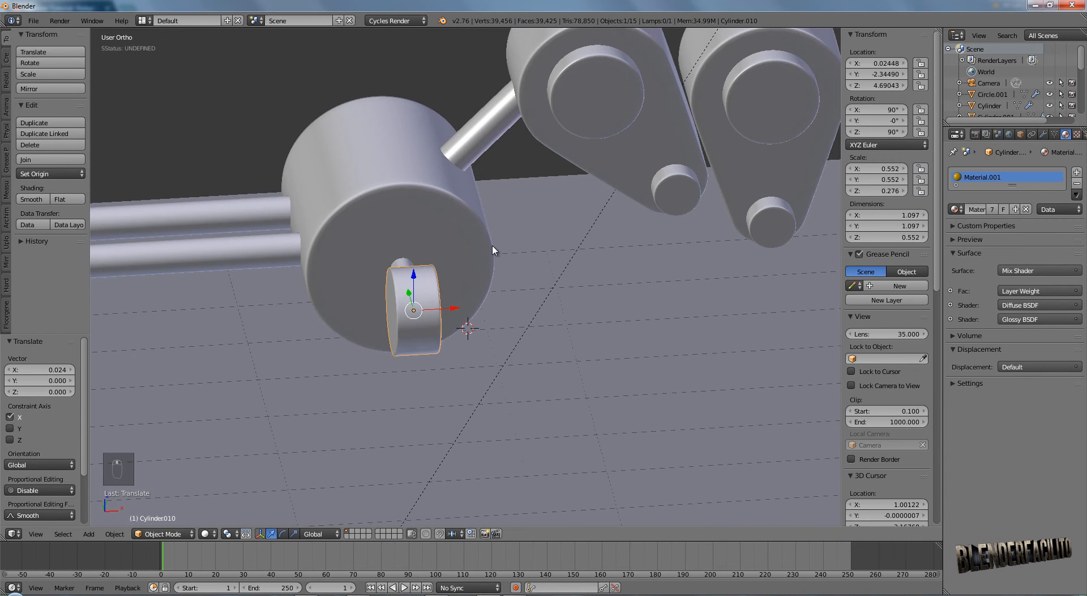
In front view, duplicate the disc along negative X, scaling the copy to about 0.7 and fitting it against the original disc.
key("KP_1")
key("shift+d")
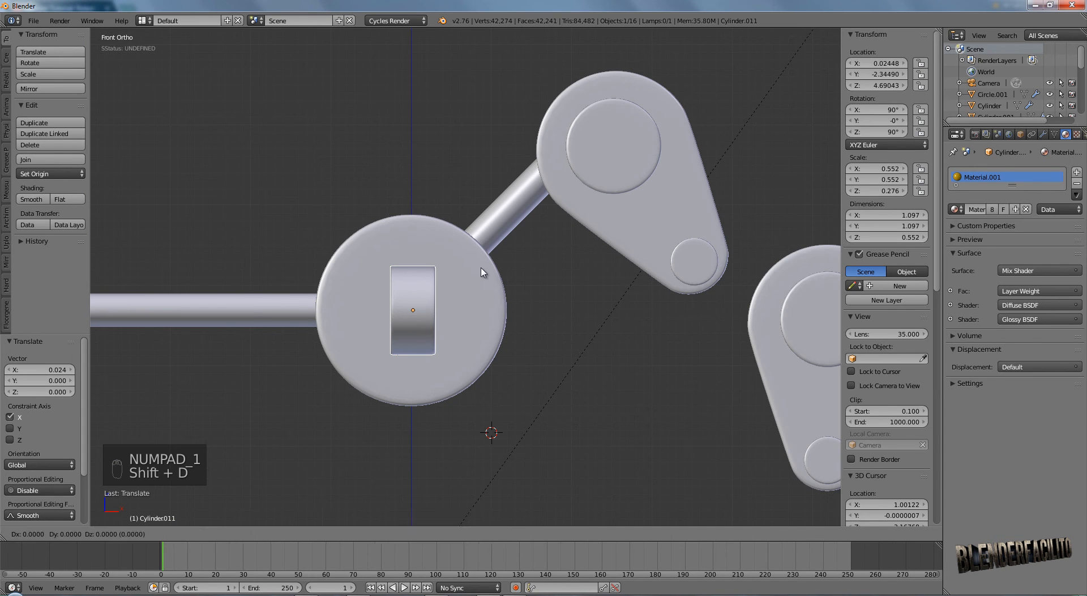
key("x")
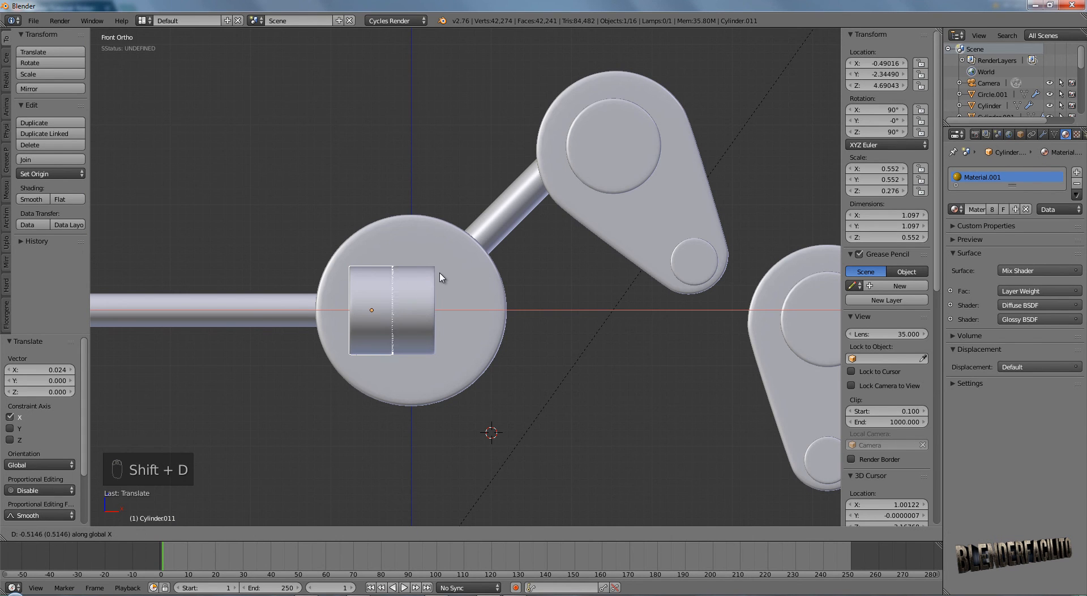
left_click(435, 278)
key("s")
left_click(436, 279)
left_click_drag(407, 316, 415, 310)
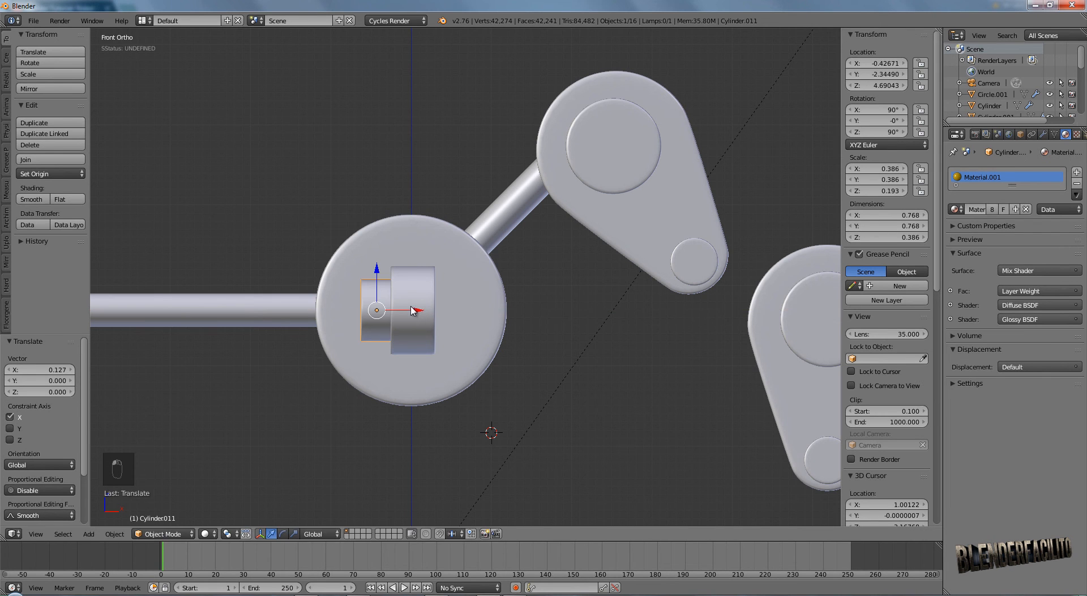
Duplicate the smaller disc along X and fit the copy against the opposite side of the large disc, at about X 0.469.
key("shift+d")
key("x")
left_click(490, 309)
key("g")
key("x")
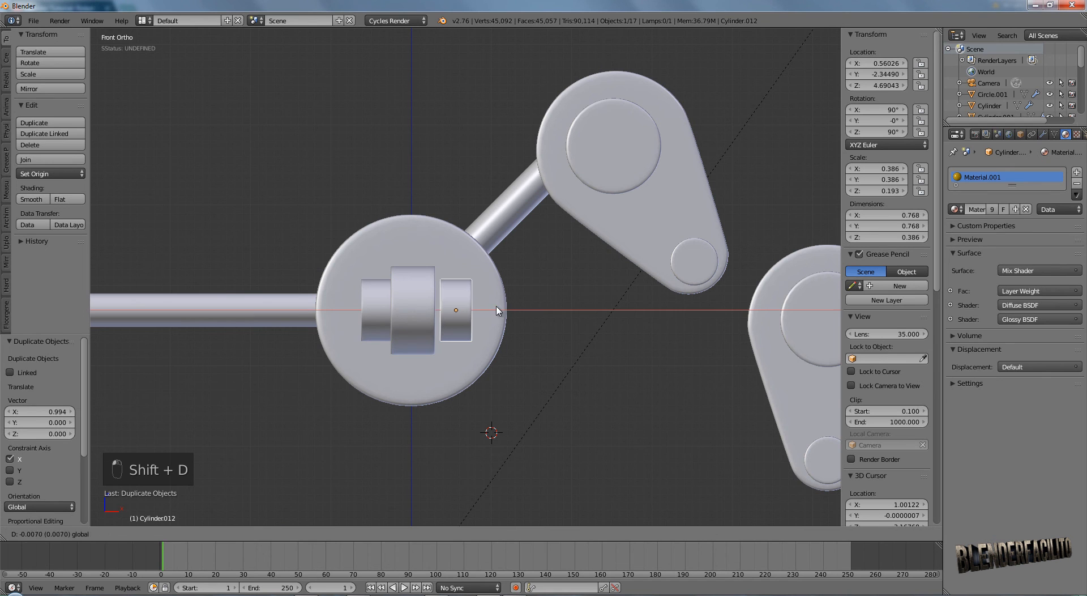
left_click(491, 308)
key("a")
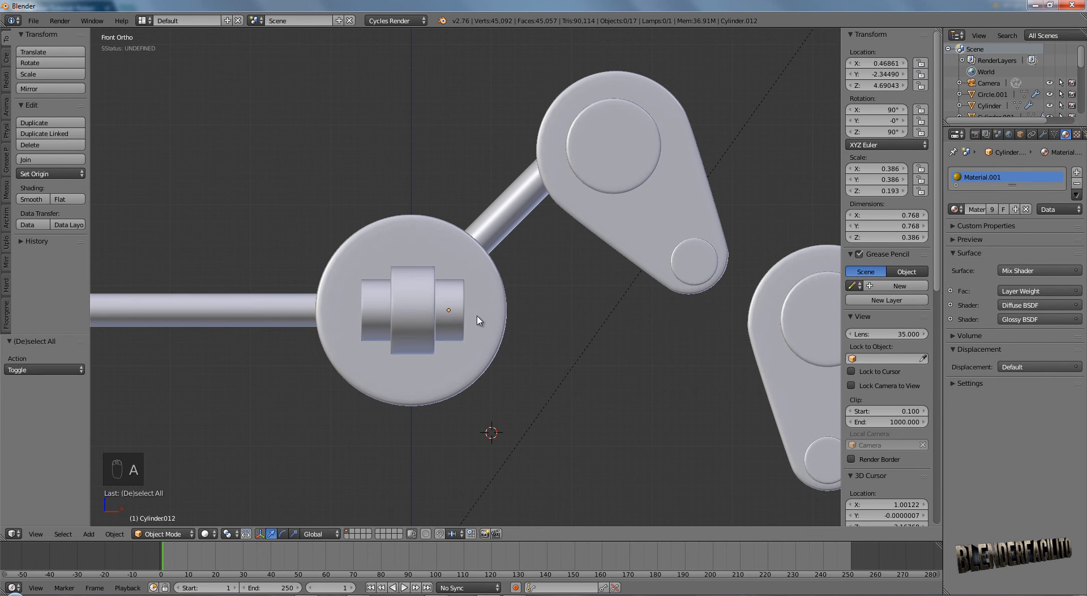
key("ctrl+s")
key("Escape")
Duplicate the thin metal rod about -2.47 units along Y and scale the copy uniformly to 0.5.
middle_click_drag(524, 333, 493, 339)
right_click(473, 331)
key("shift+d")
key("y")
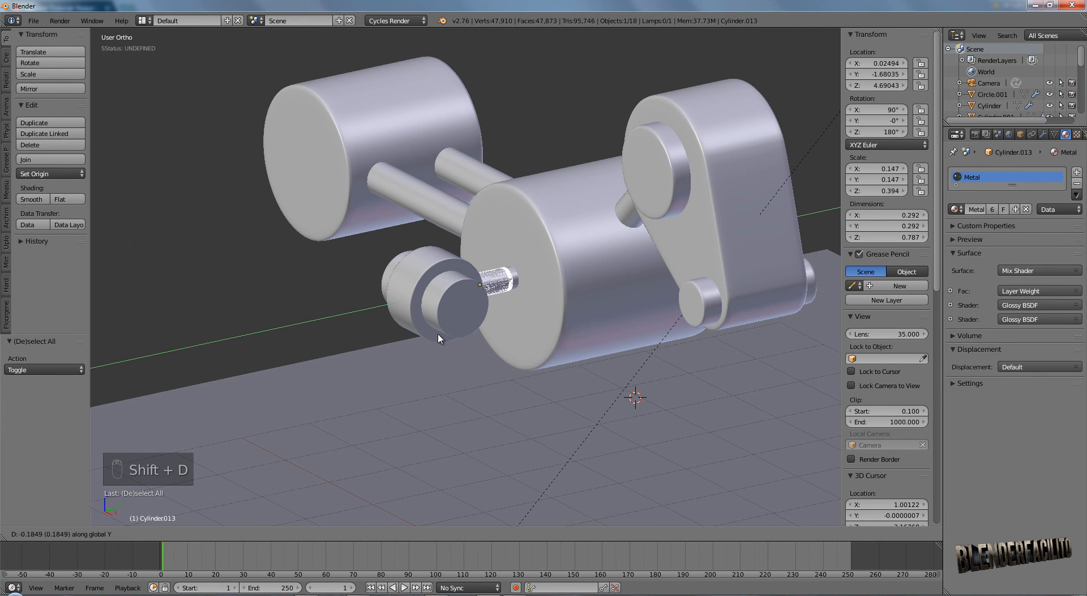
left_click(315, 373)
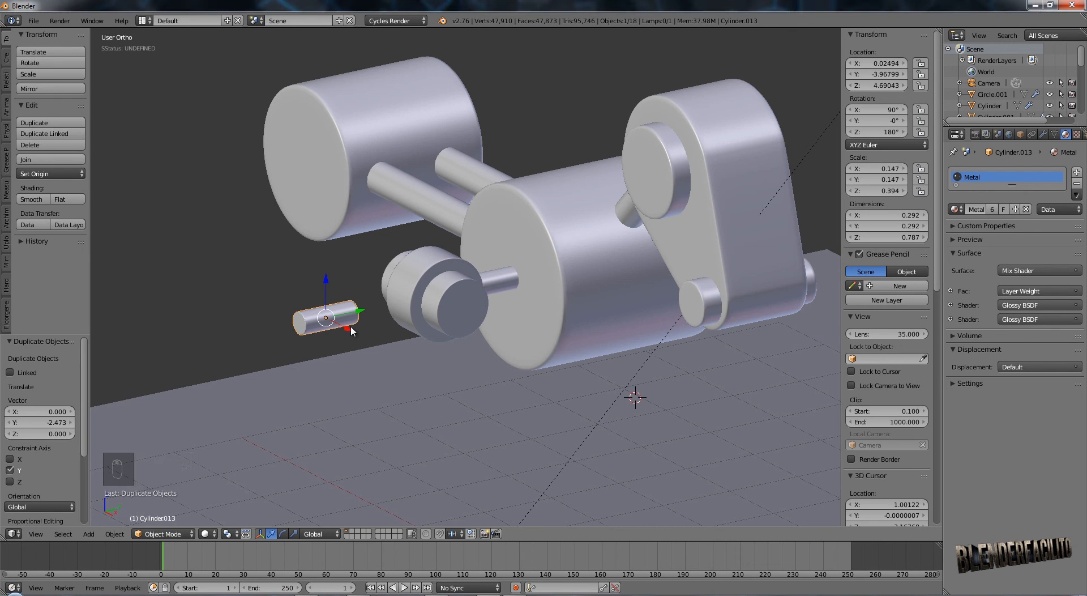
type("s")
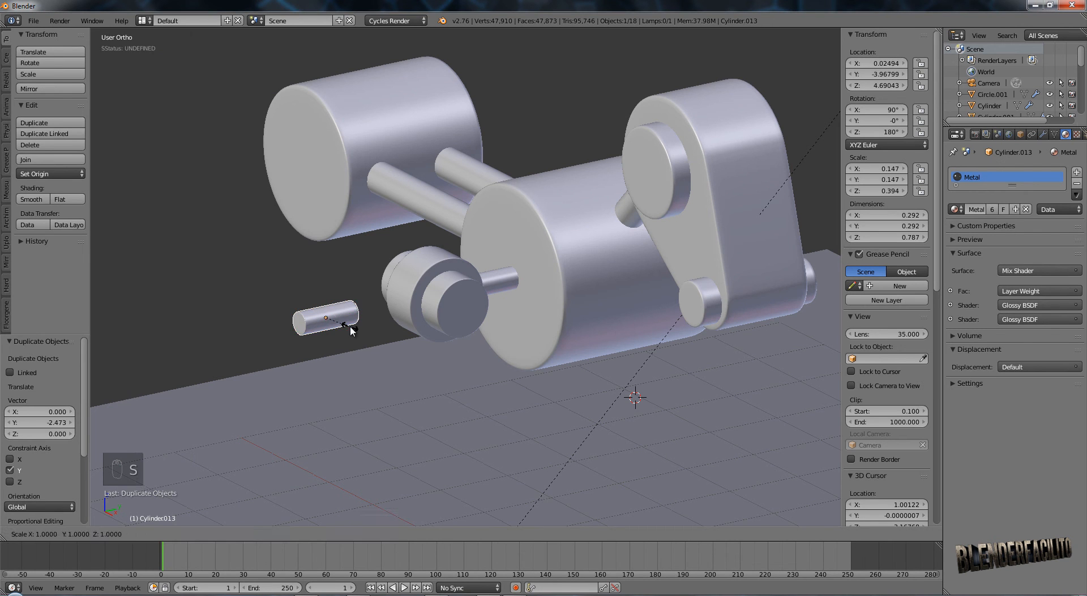
type(".5")
key("Return")
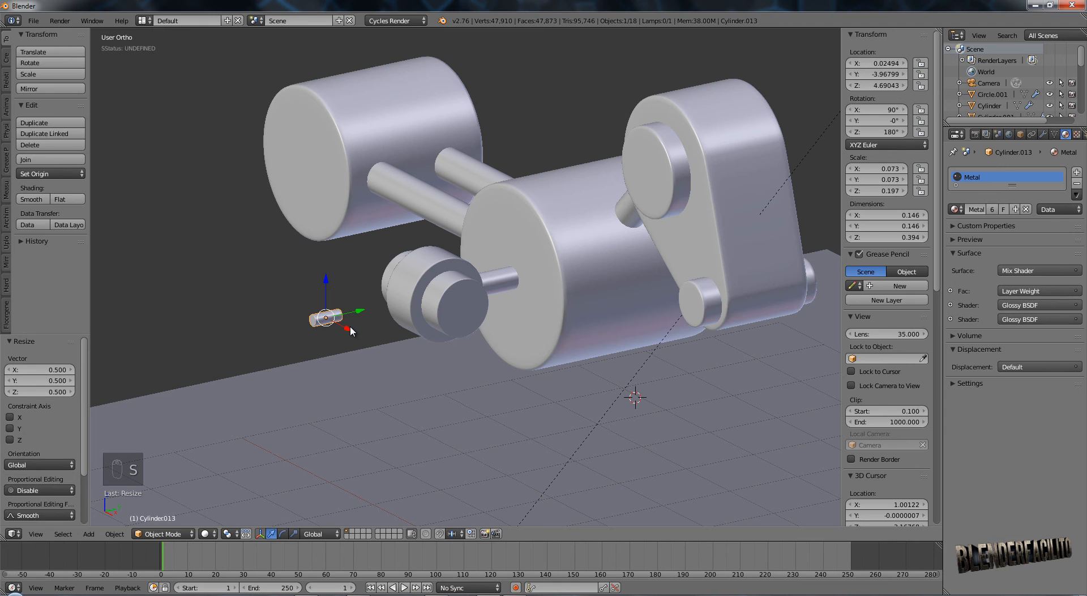
Rotate the small rod 90° about X and scale it by 5 along Z.
type("rx90")
key("Return")
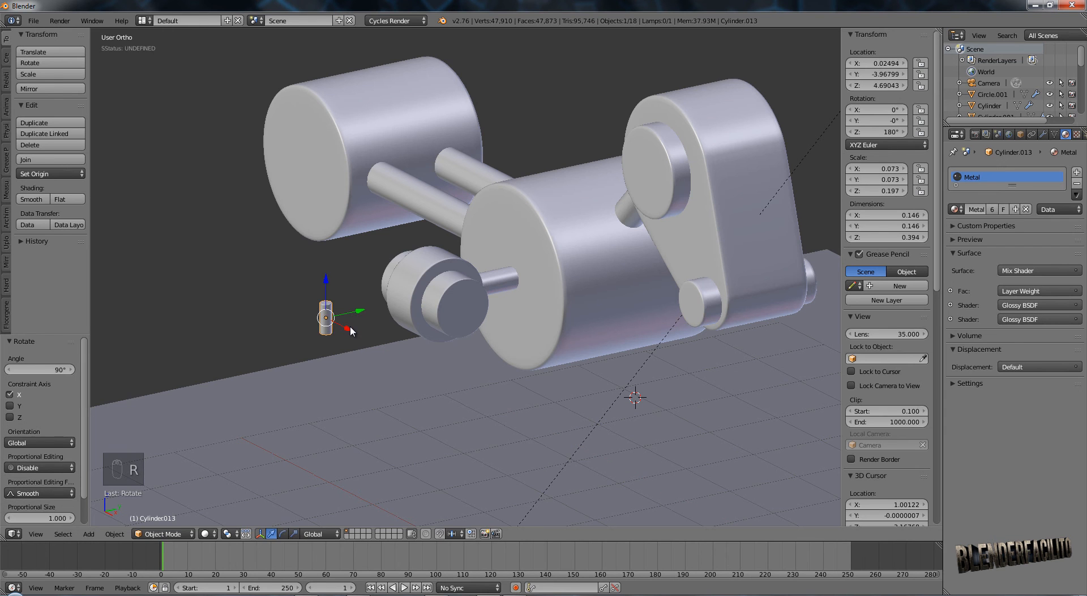
type("sz")
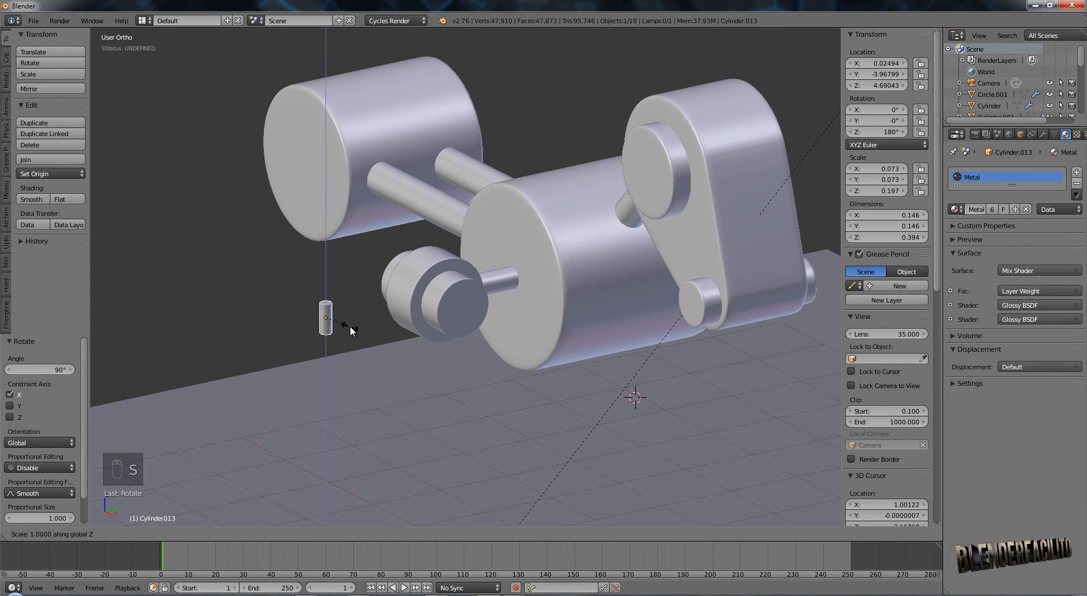
type("5")
key("Return")
Position the upright rod under the smaller disc on the negative X side, moving it about 1.61 units along Y to the disc's centre.
key("KP_1")
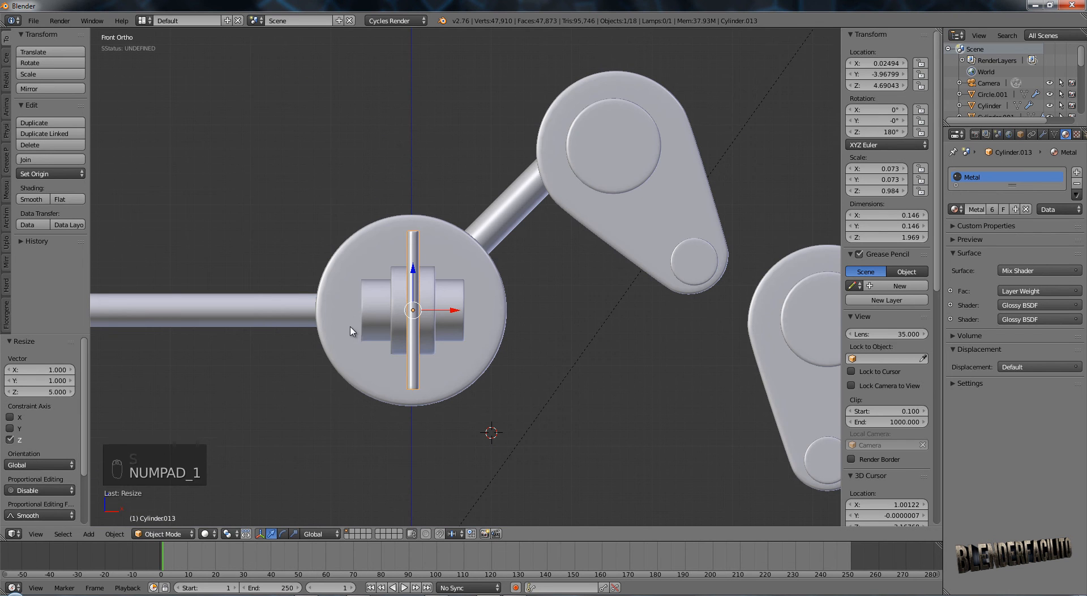
left_click_drag(459, 315, 425, 313)
left_click_drag(379, 284, 414, 411)
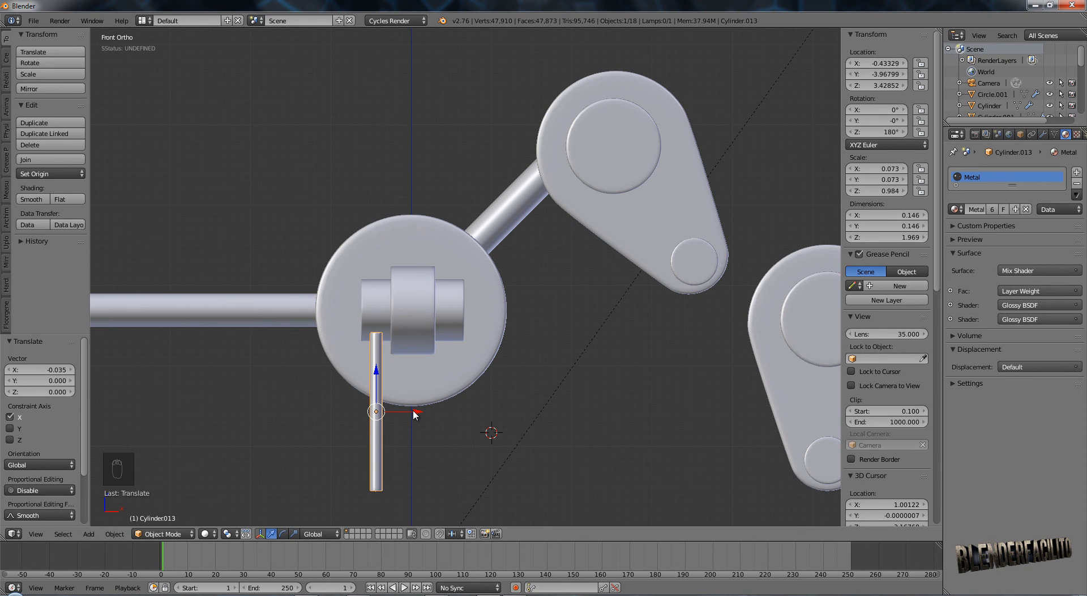
key("KP_3")
key("z")
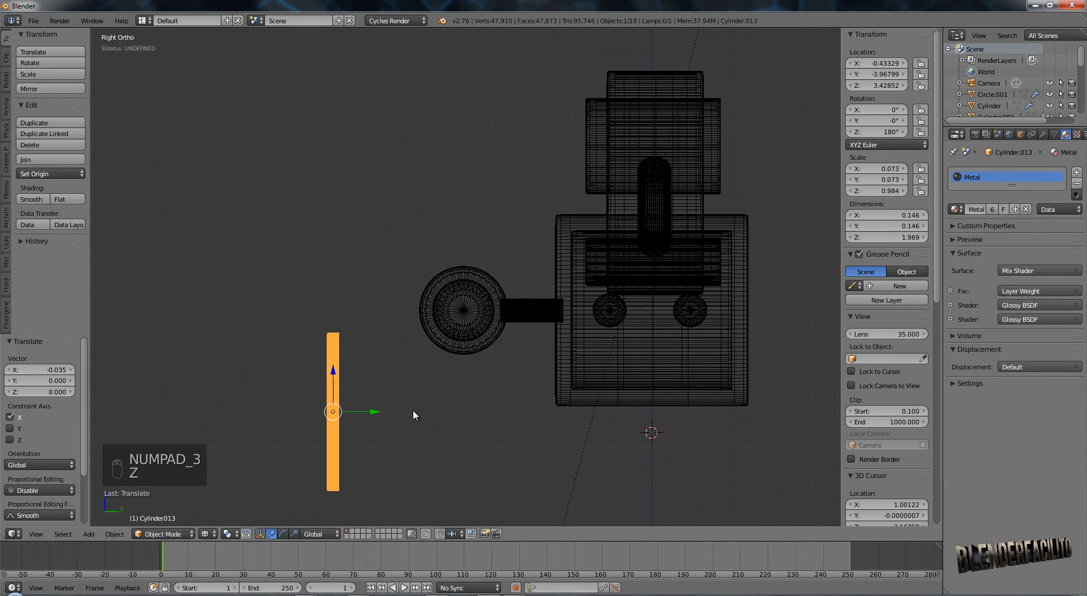
left_click_drag(374, 412, 506, 417)
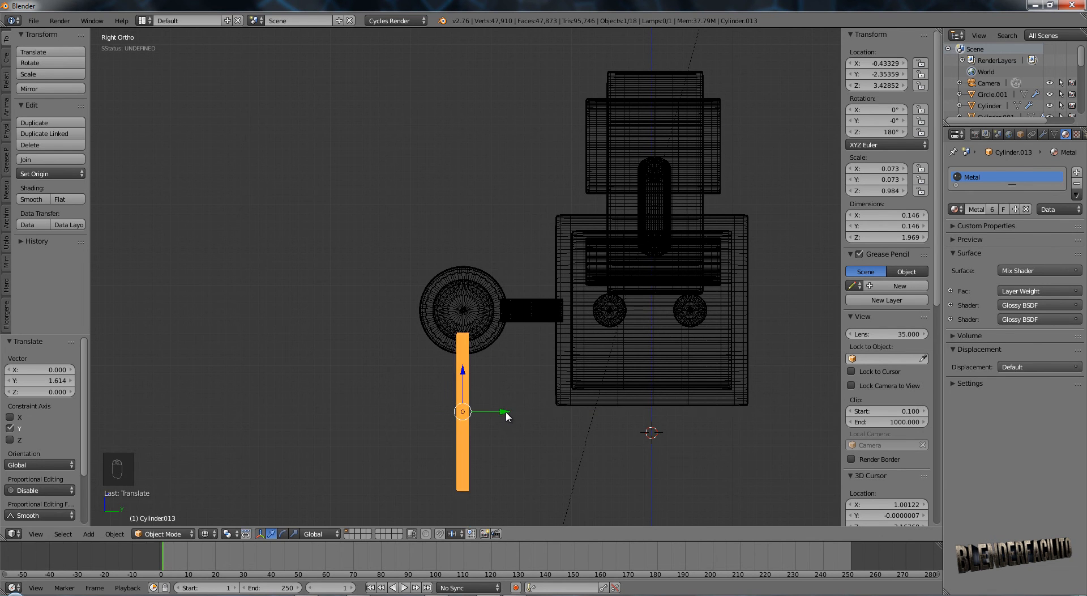
Lower the upright rod about 0.06 units along Z so its upper end barely overlaps the small disc.
scroll(506, 417, "up", 5)
middle_click_drag(494, 406, 494, 180, "shift")
scroll(490, 324, "up", 2)
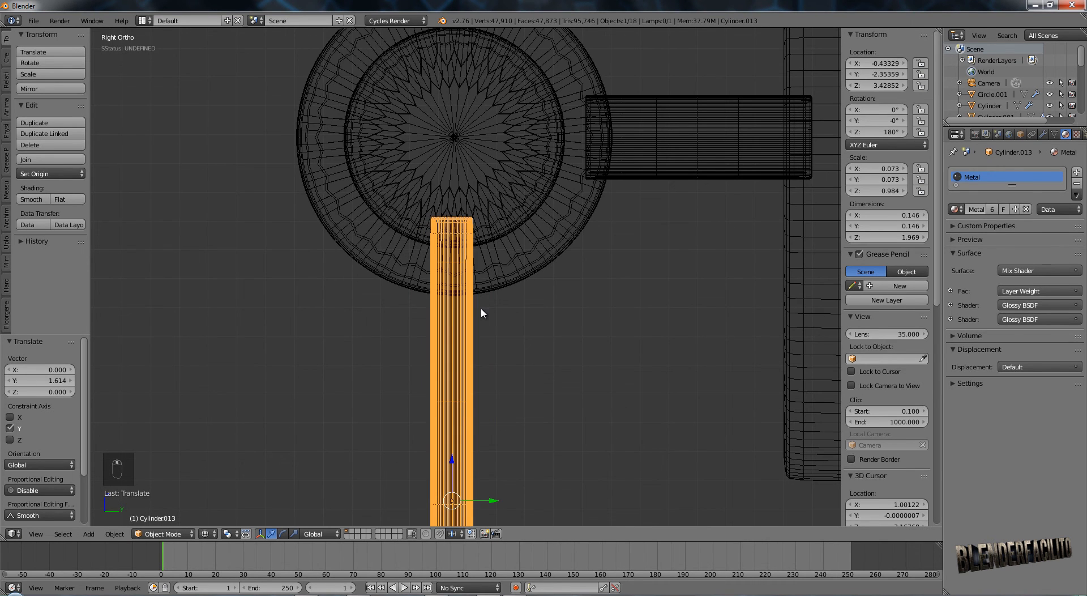
key("g")
key("z")
left_click(481, 330)
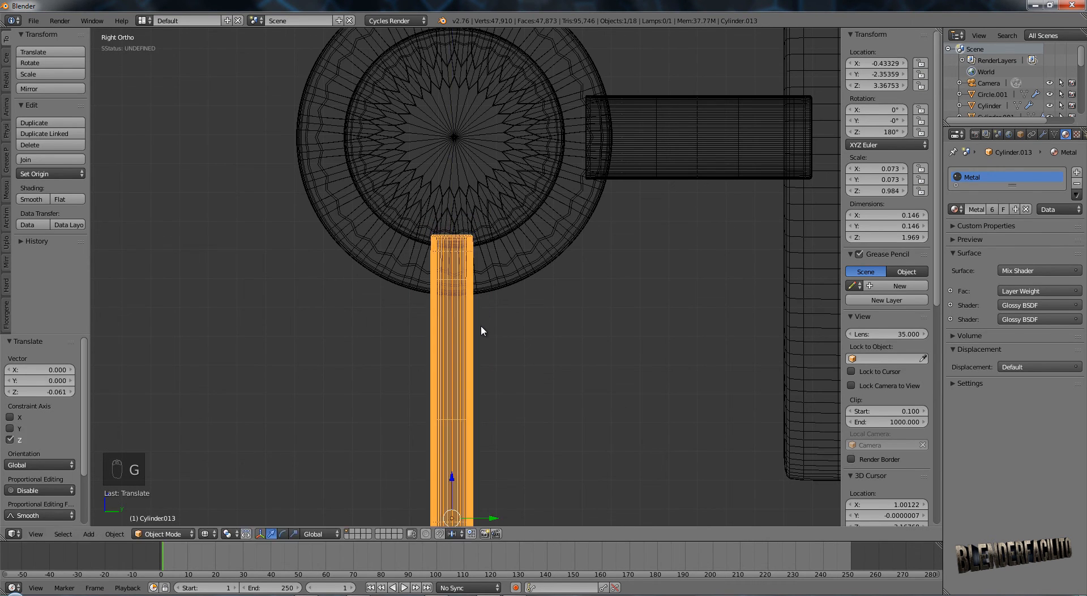
key("KP_1")
key("z")
scroll(481, 325, "down", 2)
mouse_move(339, 356)
middle_mouse_down()
mouse_move(340, 311)
mouse_move(352, 331)
mouse_move(331, 354)
middle_mouse_up()
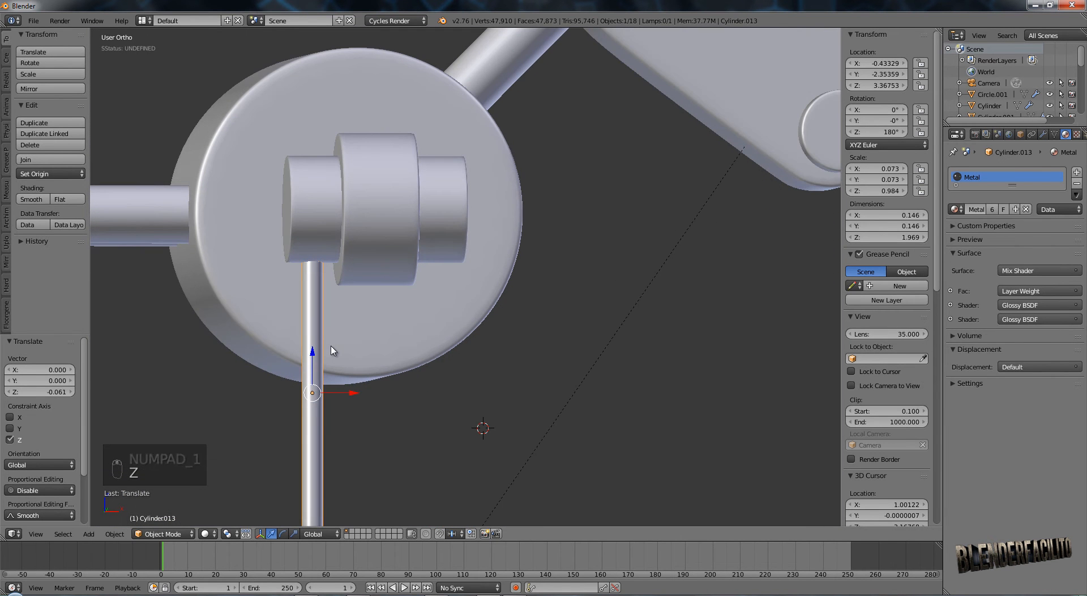
Duplicate the upright rod about 0.92 units along X so the copy sits under the other small disc.
key("KP_1")
key("shift+d")
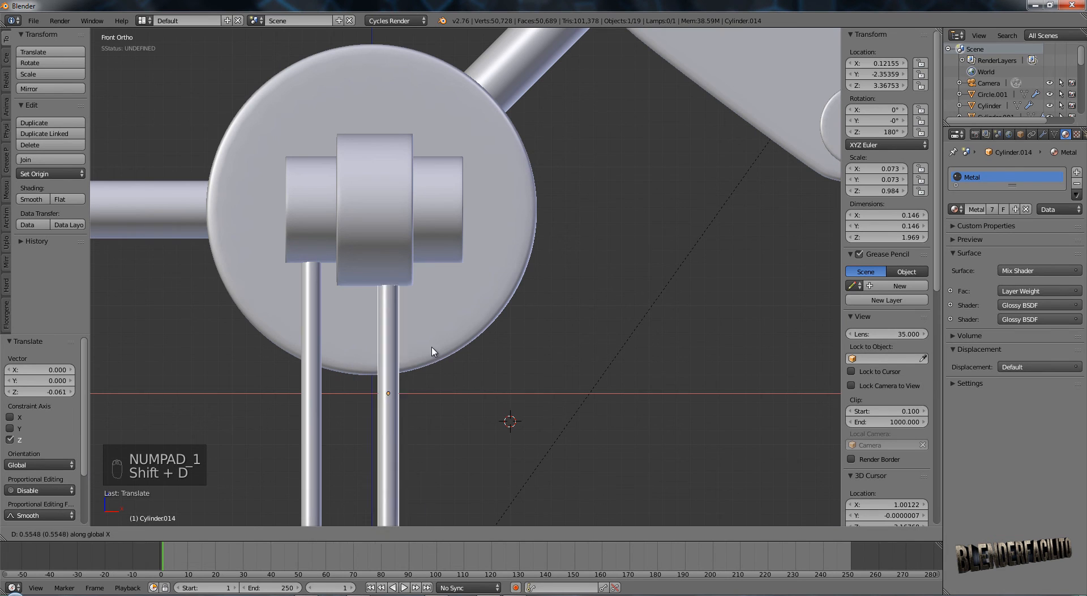
left_click(458, 350)
scroll(488, 306, "down", 2)
scroll(486, 315, "down", 2)
key("a")
scroll(475, 331, "up", 2)
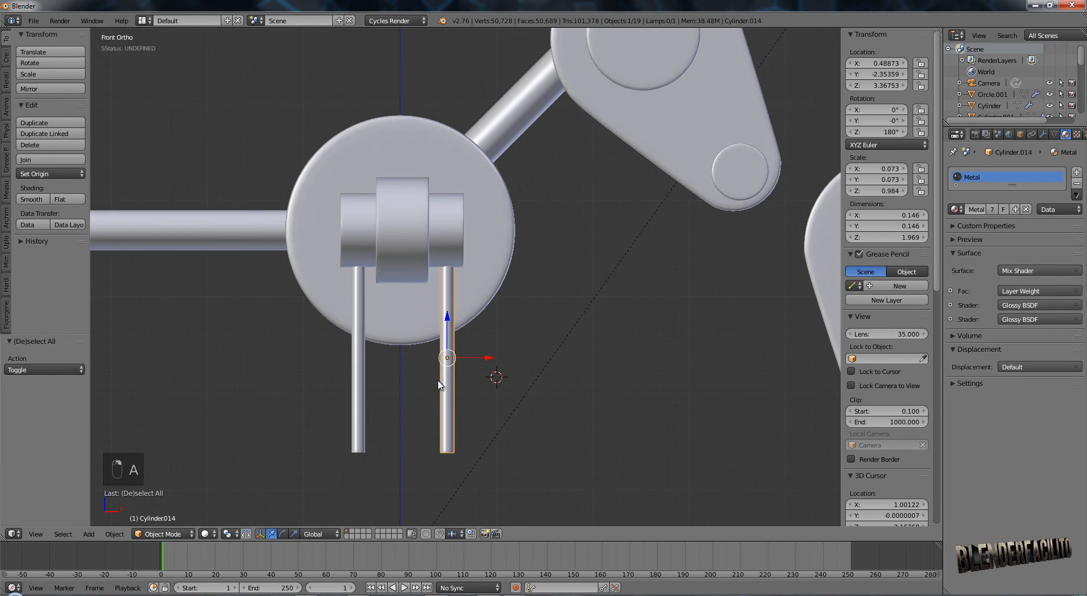
left_click_drag(491, 360, 489, 365)
Select both upright rods and the three joint discs, and duplicate them about -2.61 units along Z.
key("a")
scroll(462, 368, "down", 1)
middle_click_drag(458, 363, 470, 379, "shift")
left_click(463, 378)
left_click(391, 398, "shift")
left_click(437, 278, "shift")
left_click(396, 266, "shift")
left_click(461, 266, "shift")
key("shift+d")
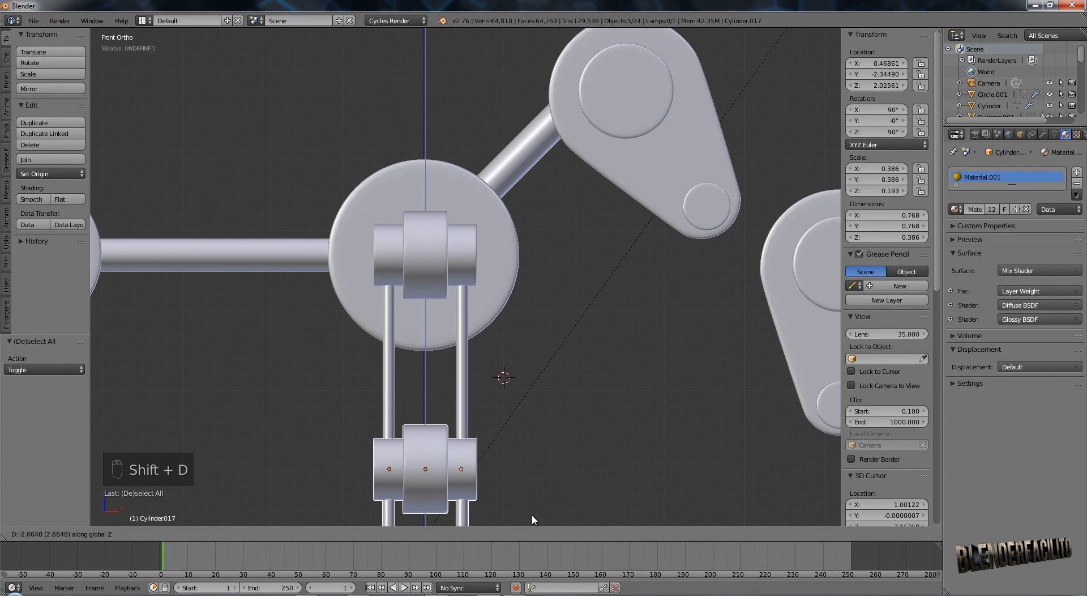
Rotate the duplicated joint and rods 90° about Z.
type("r")
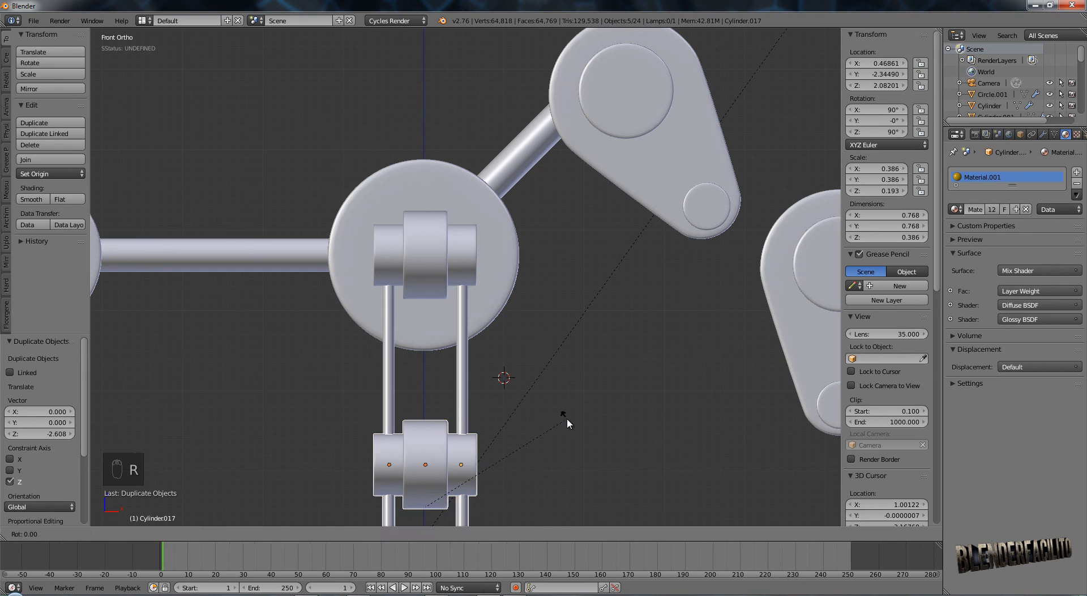
type("z90")
key("Return")
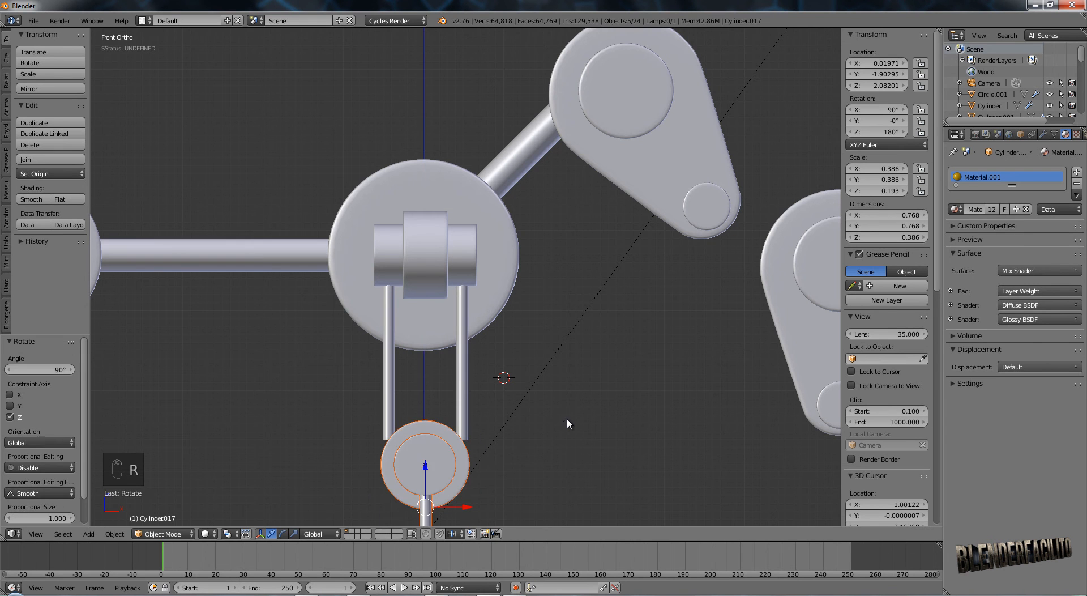
Raise the rotated lower leg assembly about 0.25 units along Z so its joint meets the upper rods' ends.
middle_click_drag(419, 475, 476, 368, "shift")
left_click_drag(484, 363, 484, 341)
middle_click_drag(590, 350, 540, 355)
key("KP_1")
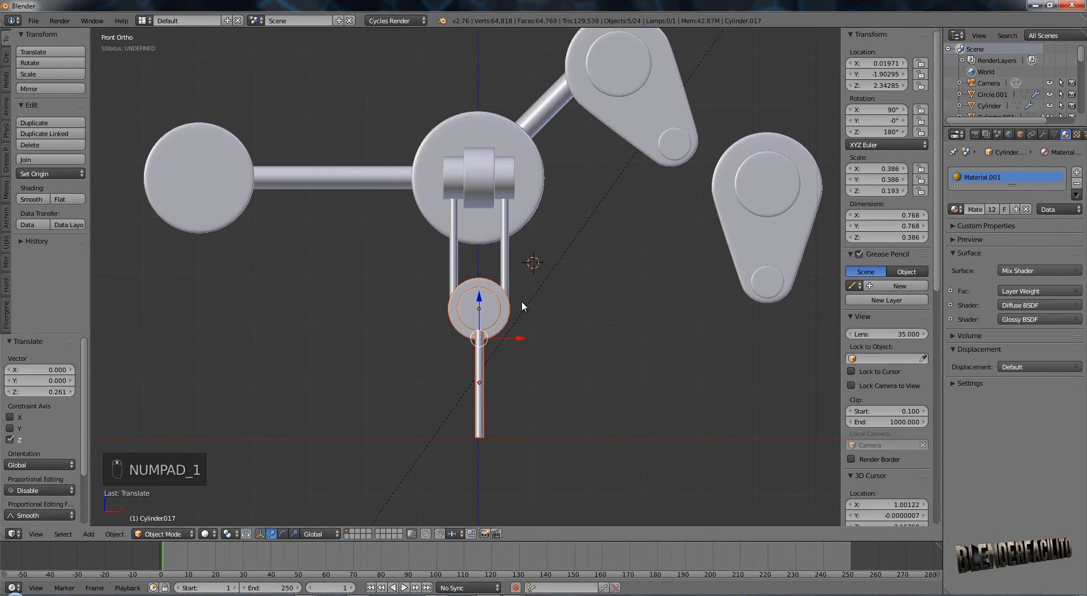
scroll(517, 321, "up", 1)
mouse_move(482, 312)
left_mouse_down()
mouse_move(485, 294)
mouse_move(491, 314)
left_mouse_up()
key("a")
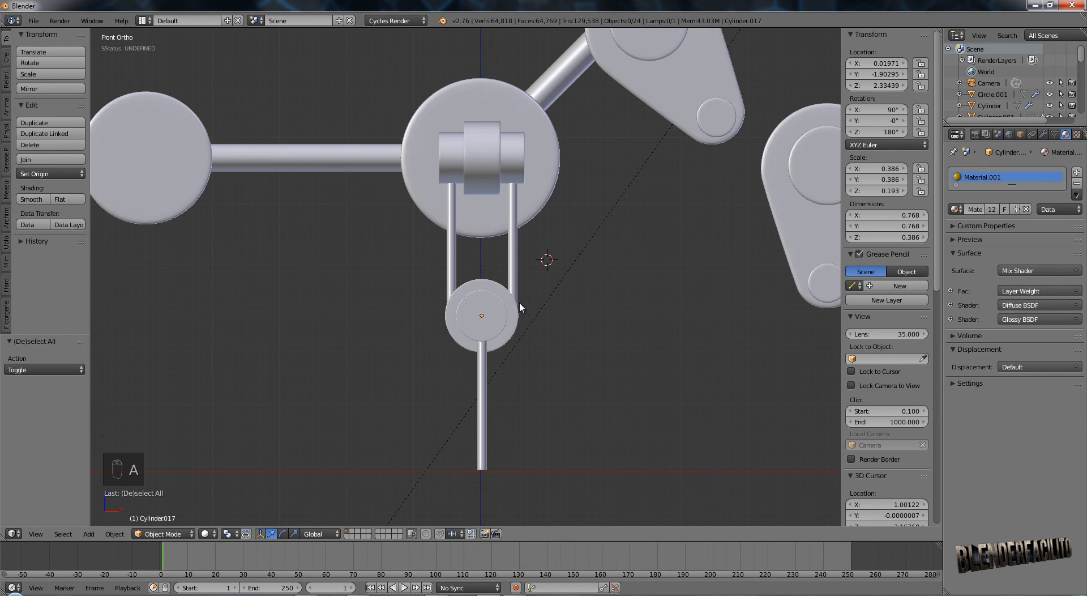
Select everything except the floor plane, lamp and camera, and raise the robot parts along Z.
scroll(518, 305, "down", 2)
key("a")
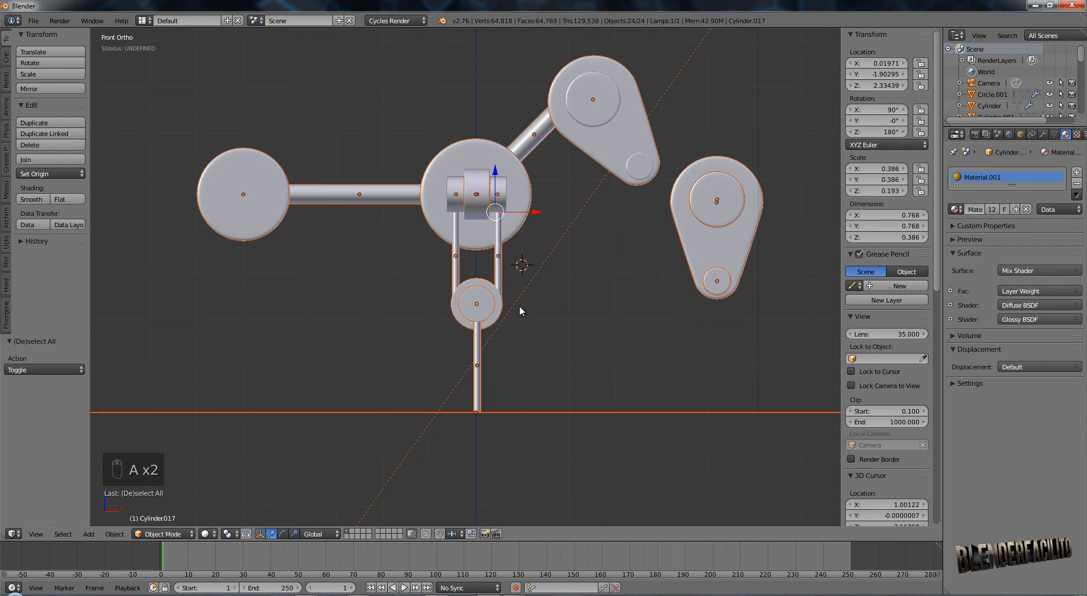
right_click(566, 412, "shift")
right_click(568, 414, "shift")
scroll(583, 311, "down", 2)
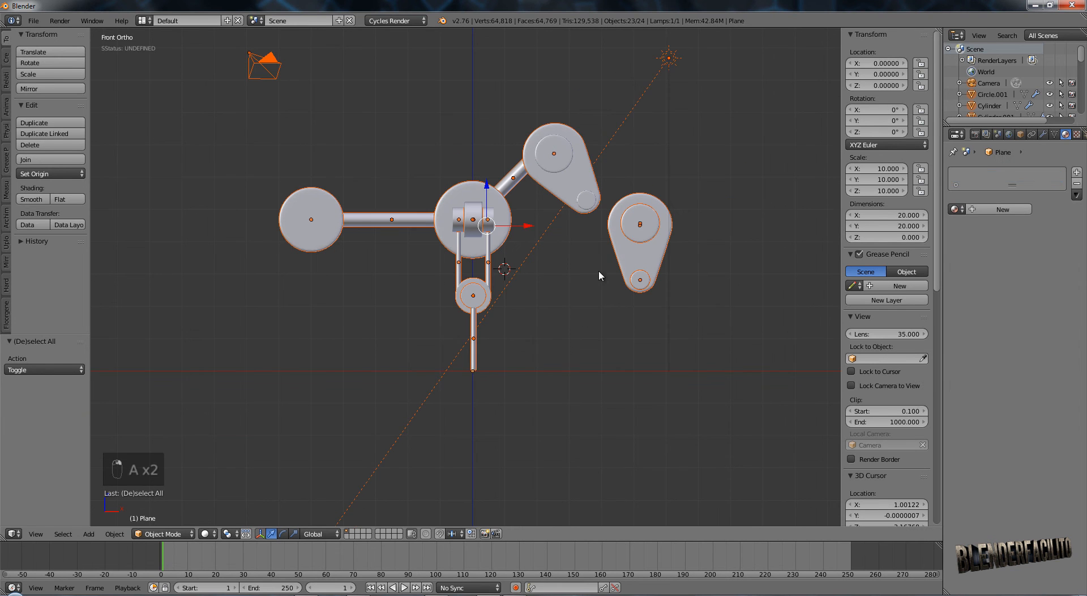
right_click(670, 61, "shift")
right_click(667, 66, "shift")
right_click(278, 77, "shift")
right_click(277, 76, "shift")
left_click_drag(489, 217, 495, 192)
middle_click_drag(513, 269, 507, 319, "shift")
scroll(507, 318, "up", 1)
key("a")
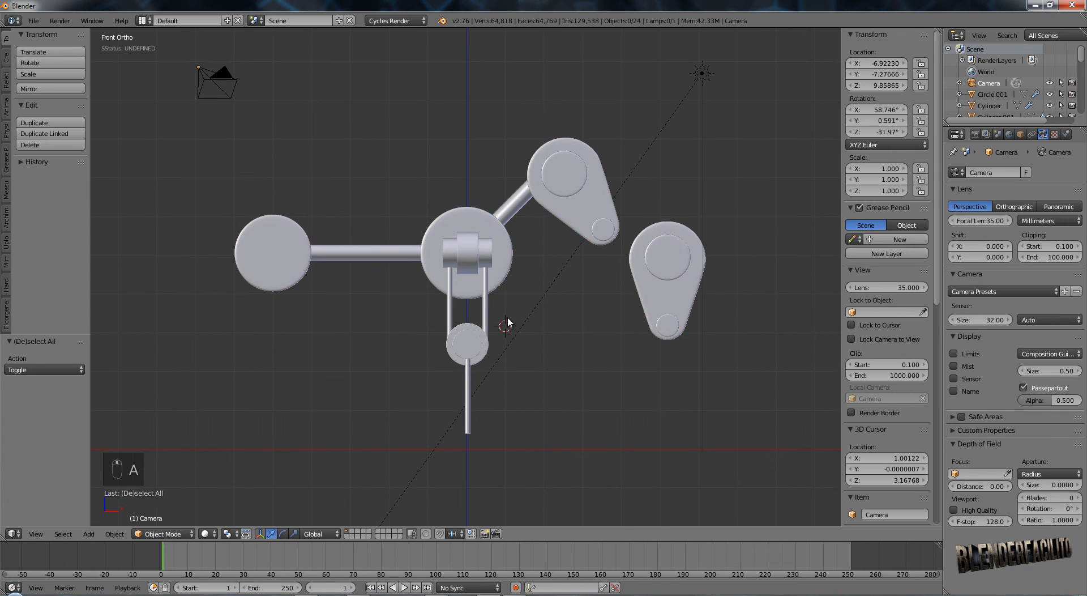
Add a UV sphere with 32 segments and 16 rings at the 3D cursor.
scroll(515, 324, "up", 2)
scroll(548, 327, "down", 2)
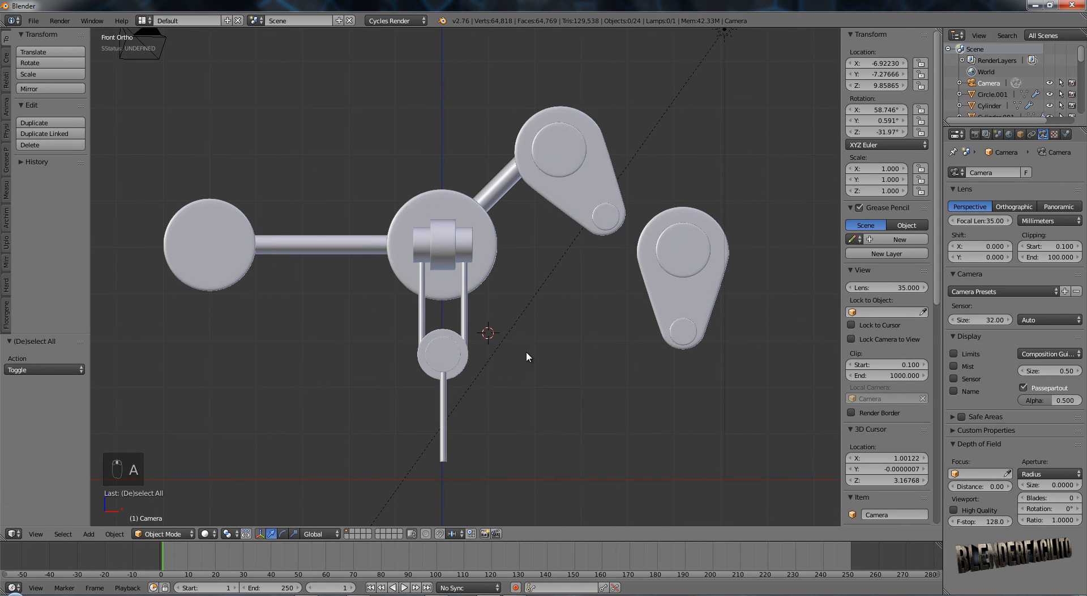
key("shift+a")
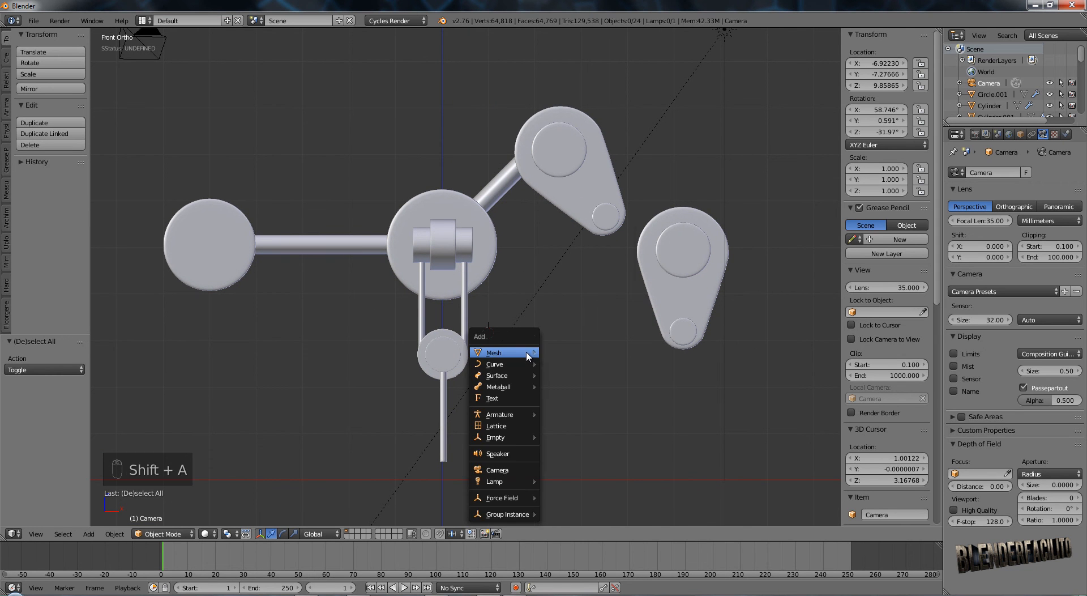
mouse_move(527, 352)
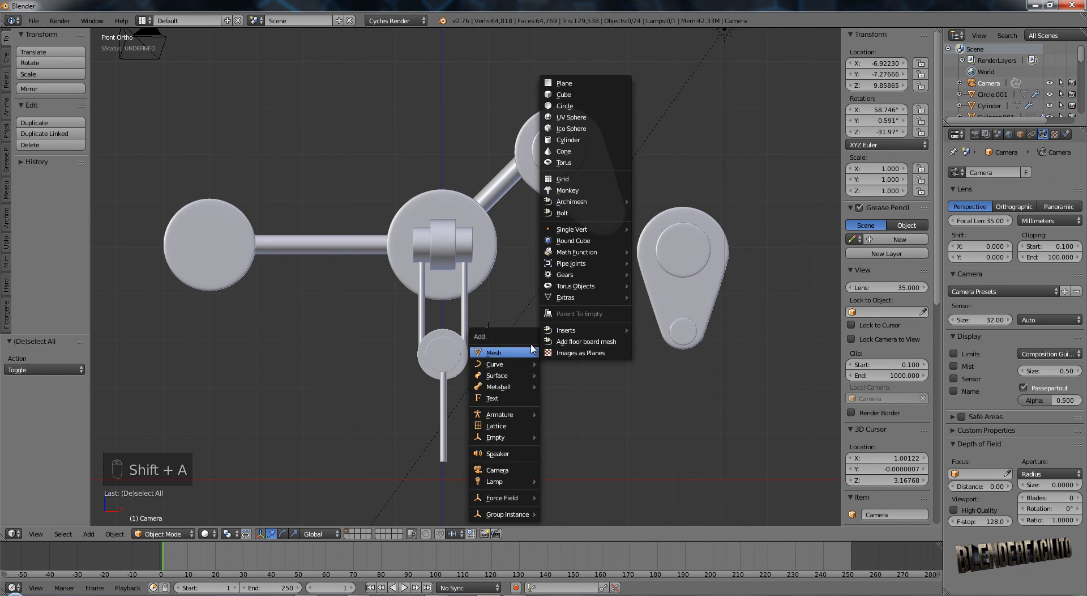
left_click(580, 117)
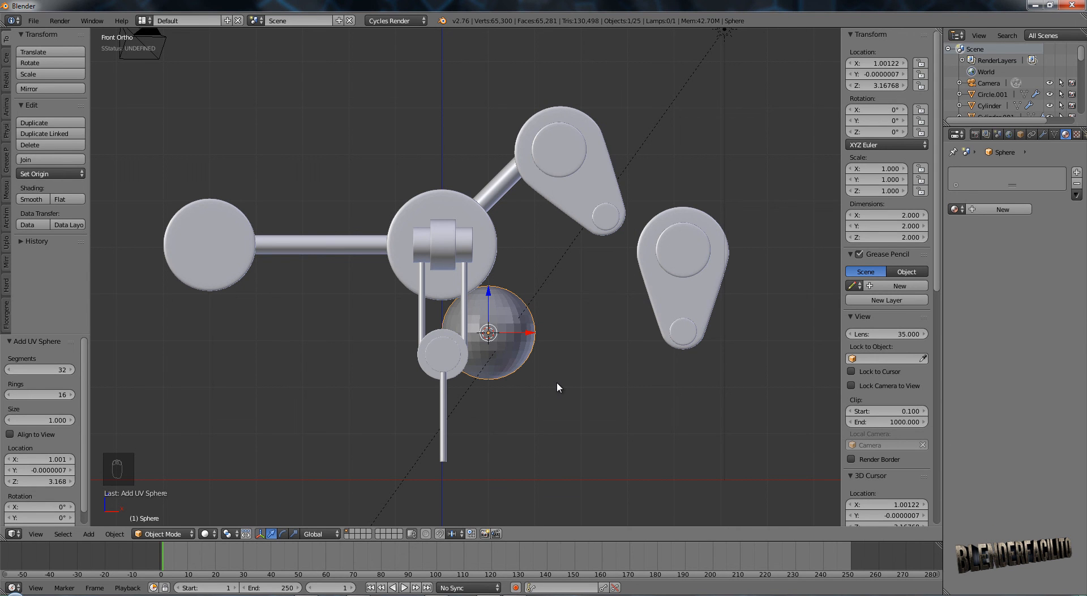
Assign the existing Material.001 to the new sphere and rename the material Plastico.
left_click(956, 208)
left_click(919, 237)
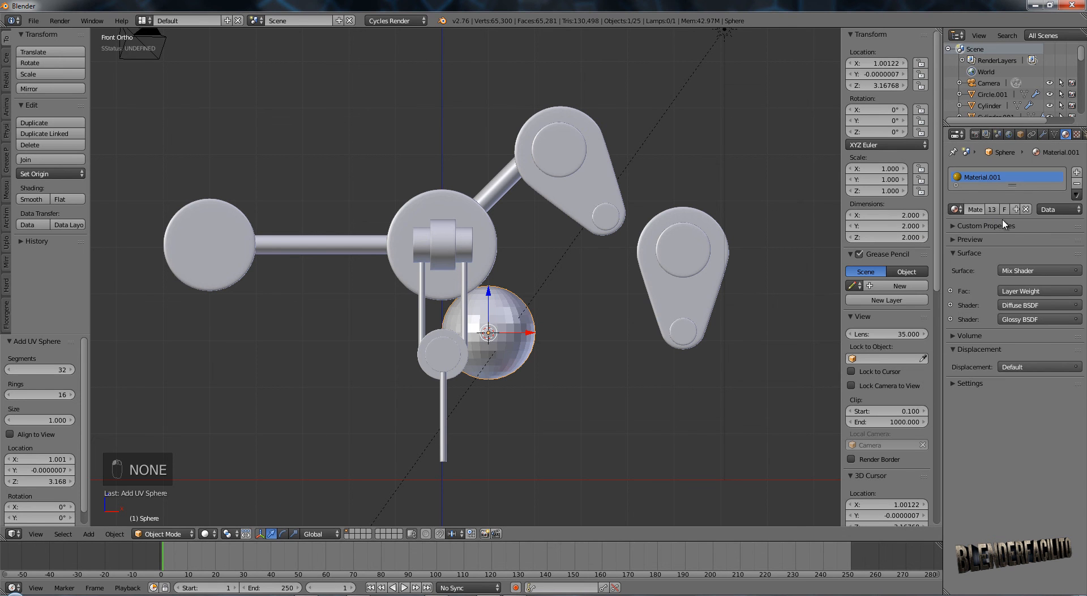
left_click(975, 210)
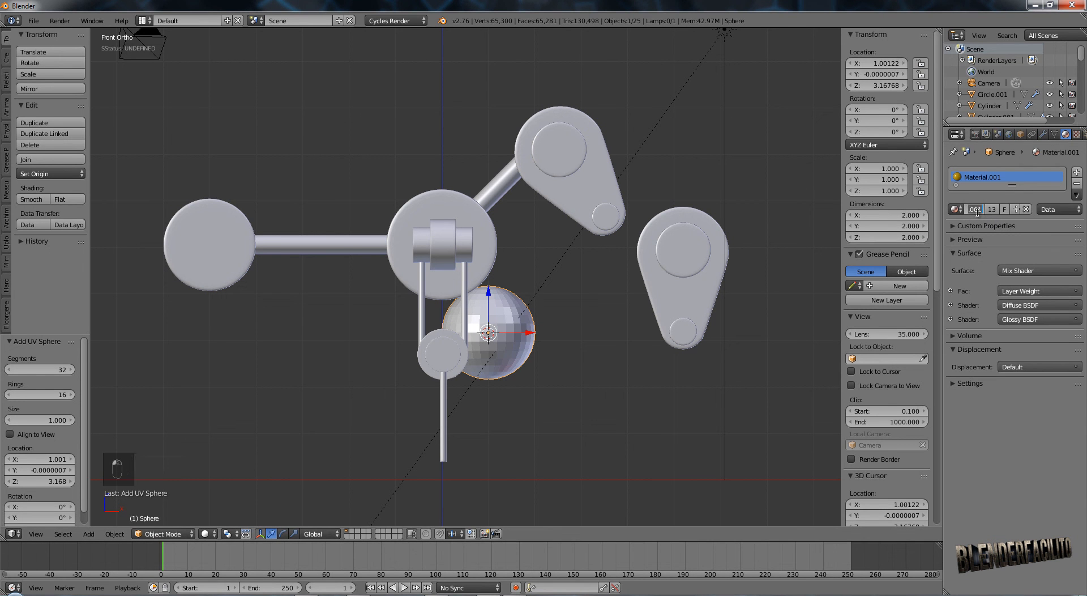
type("Plastico")
key("Return")
Add a Subdivision Surface modifier with 2 view subdivisions to the sphere and shade it smooth.
left_click(1043, 135)
left_click(988, 172)
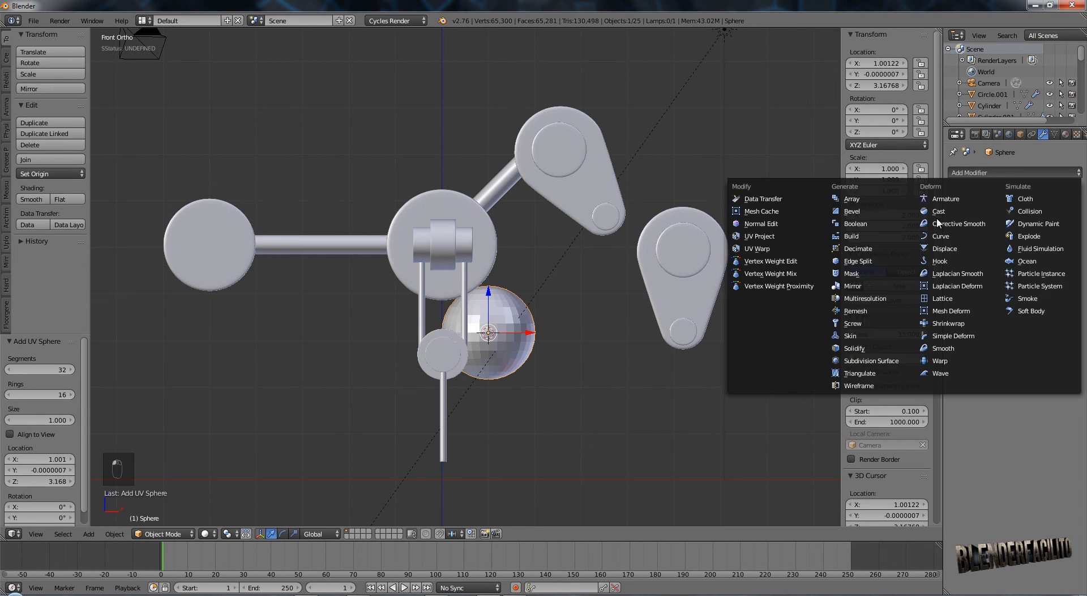
left_click(885, 364)
left_click(1007, 252)
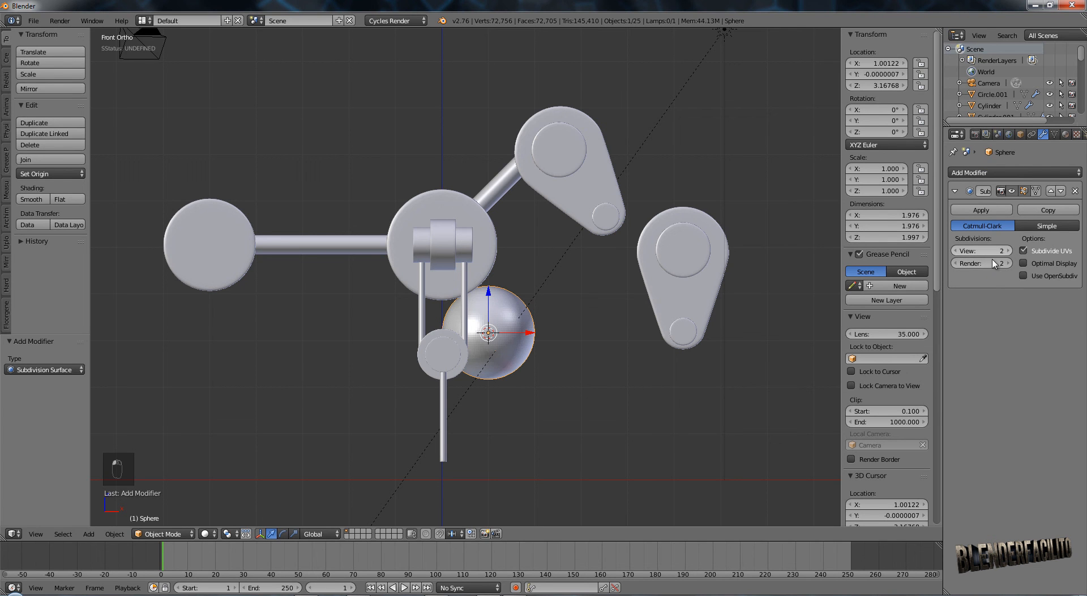
left_click(32, 199)
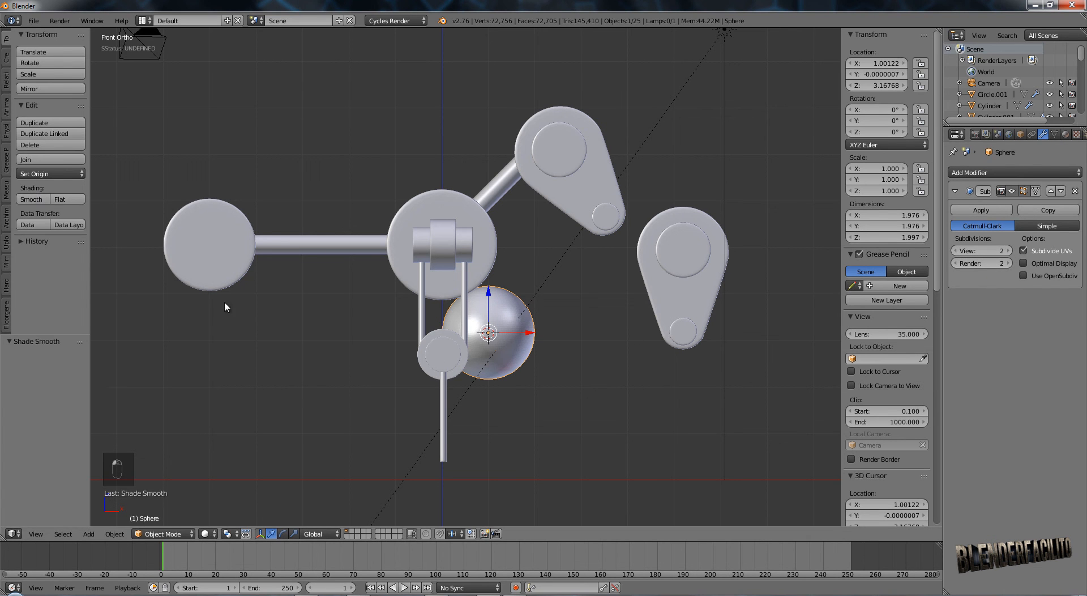
Scale the sphere to 0.6 and move it to the lower end of the leg in front view.
type("s.6")
key("Return")
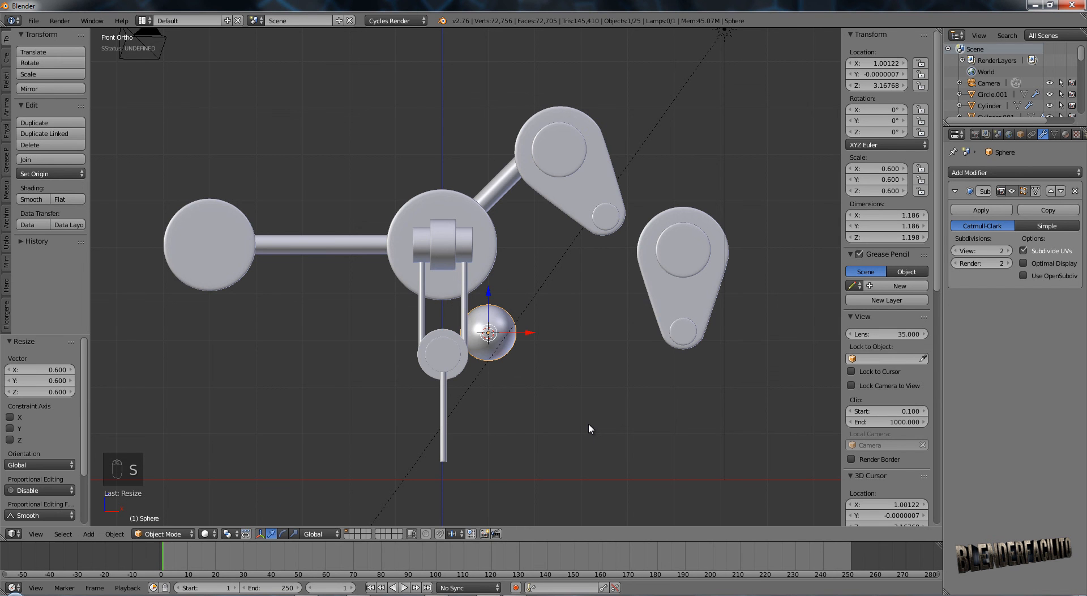
key("g")
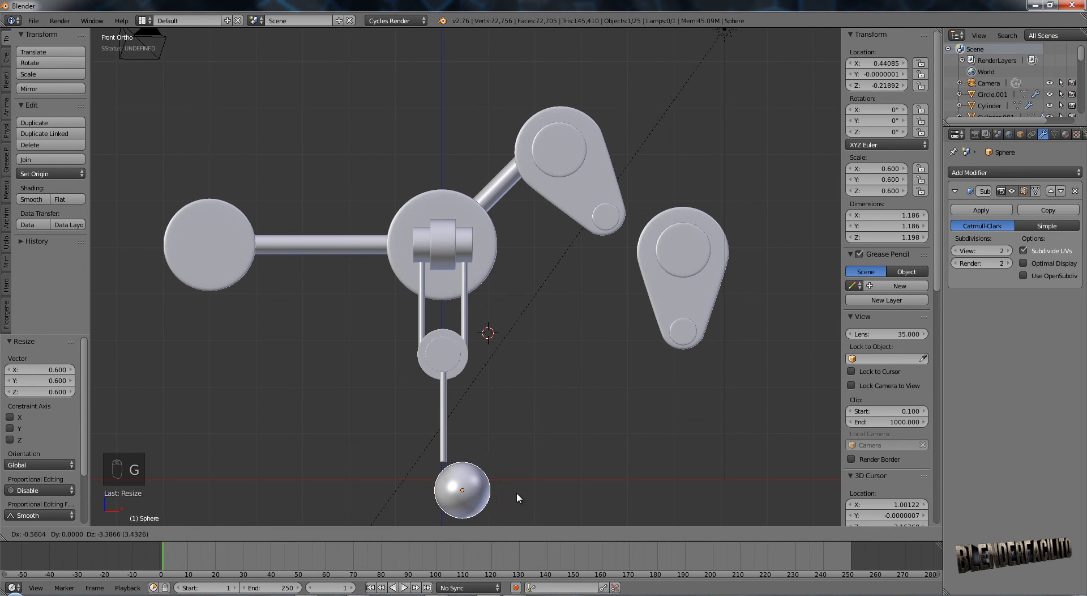
left_click(498, 470)
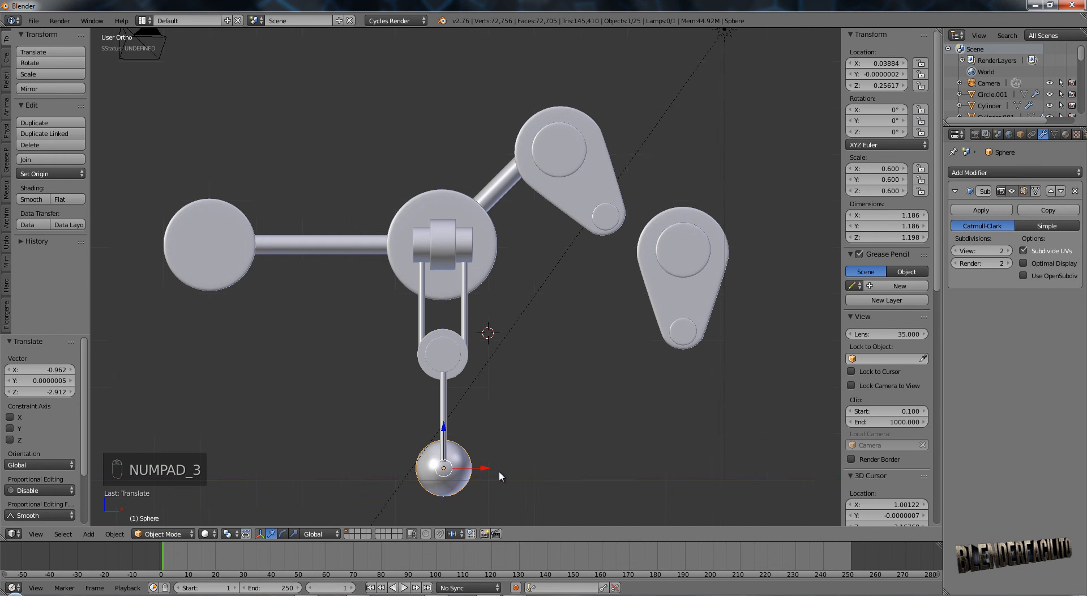
Centre the sphere between the two lower leg rods along Y and raise it along Z so the rod ends sink inside.
key("KP_3")
key("g")
key("y")
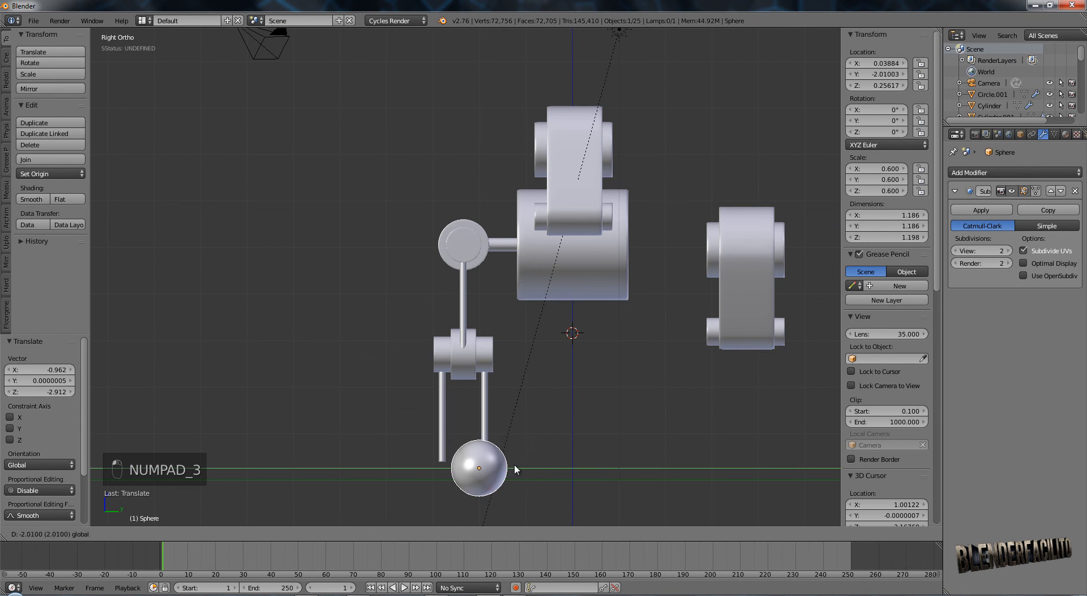
left_click_drag(501, 467, 500, 467)
scroll(524, 413, "up", 3)
middle_click_drag(531, 400, 582, 205, "shift")
scroll(583, 210, "up", 3)
middle_click_drag(608, 422, 560, 271, "shift")
key("z")
scroll(546, 365, "up", 2)
scroll(526, 342, "up", 2)
left_click_drag(494, 361, 494, 317)
left_click_drag(542, 356, 502, 300)
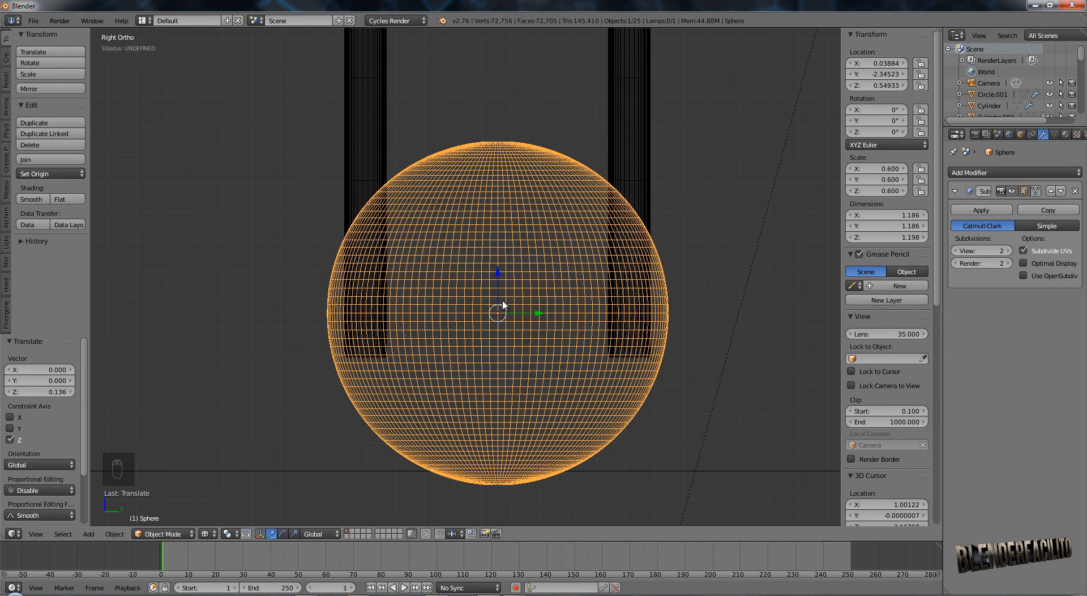
Select all robot parts except the floor plane, lamp and camera, and raise them about 0.34 units along Z.
key("a")
scroll(524, 333, "down", 4)
key("z")
mouse_move(524, 332)
middle_mouse_down()
mouse_move(493, 308)
mouse_move(589, 313)
mouse_move(567, 315)
middle_mouse_up()
key("KP_1")
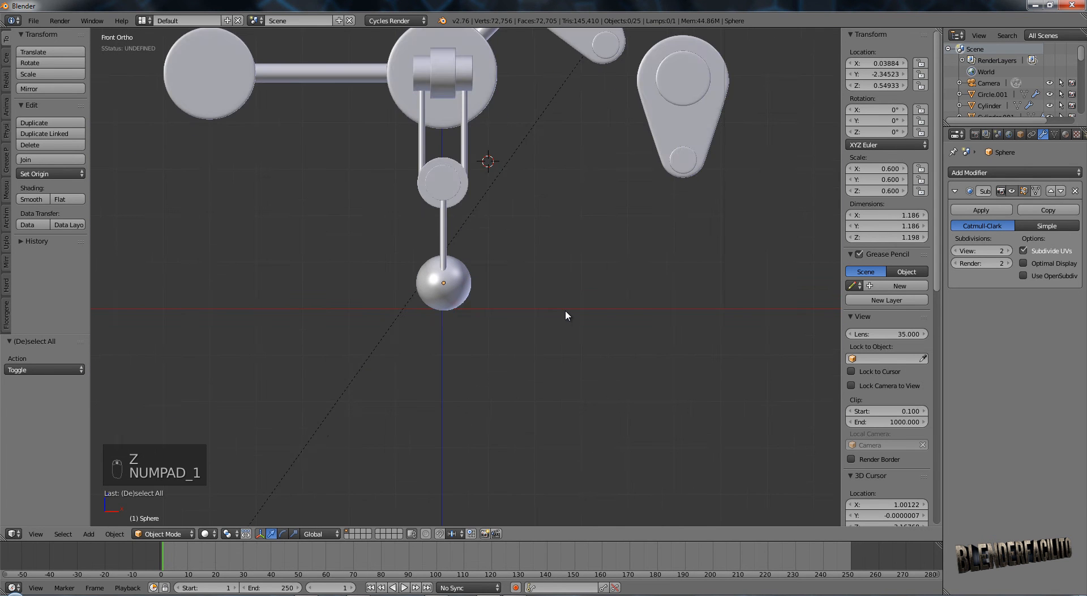
key("b")
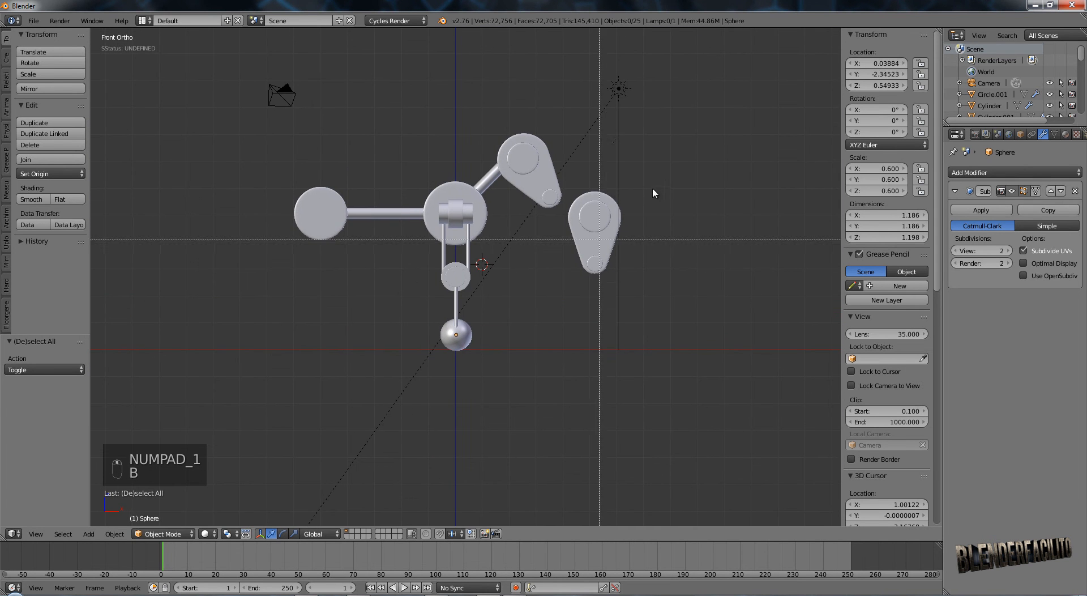
left_click_drag(653, 134, 226, 342)
left_click(596, 120, "shift")
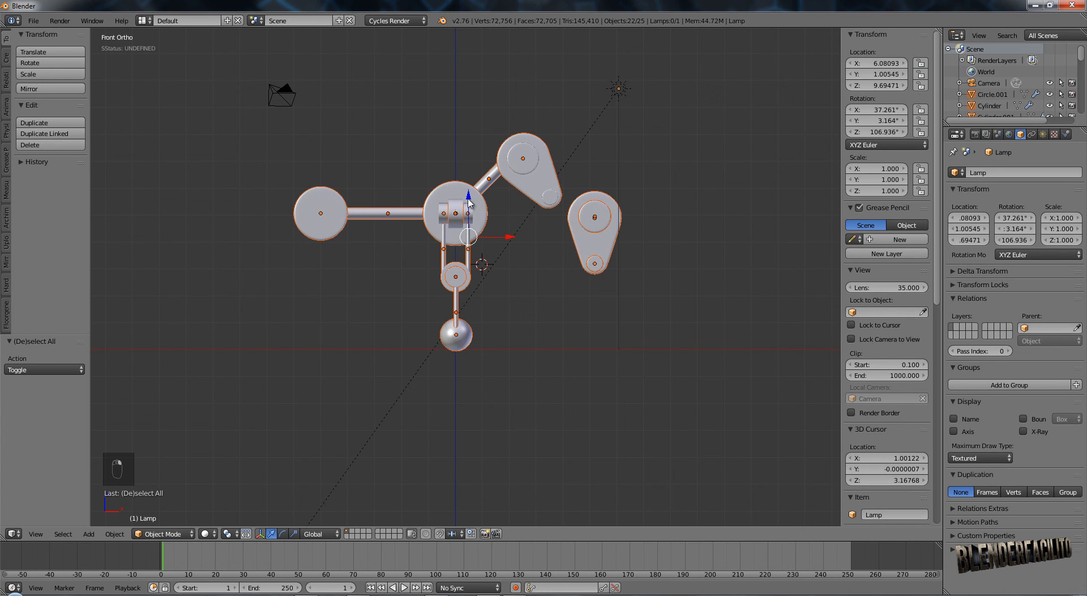
key("g")
key("z")
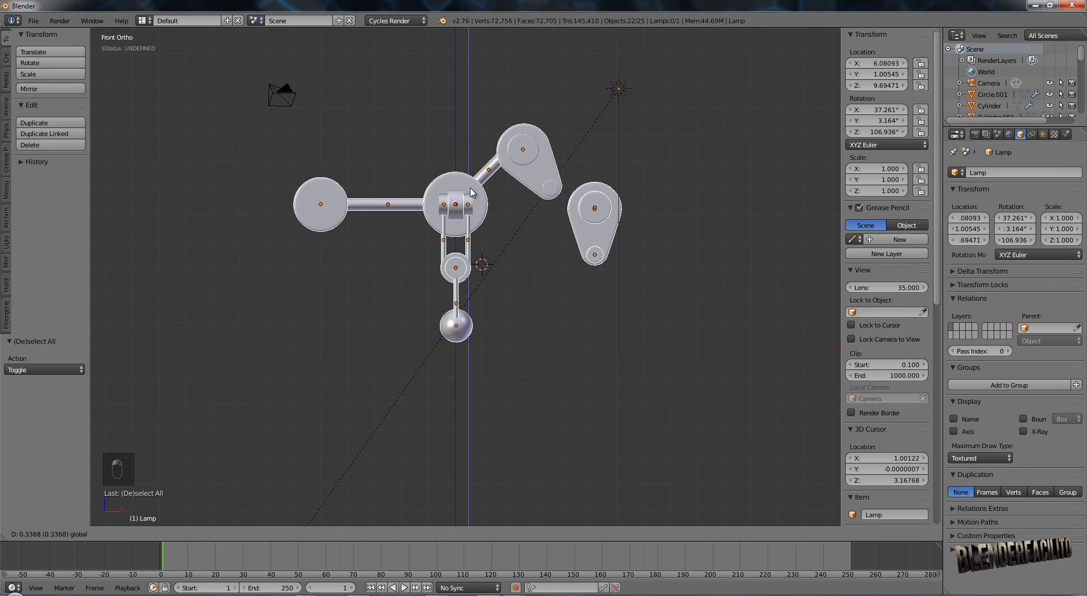
left_click(472, 196)
key("a")
Join the foot sphere, the two lower leg rods and the knee's two outer discs into one object.
scroll(484, 316, "up", 2)
scroll(482, 317, "up", 2)
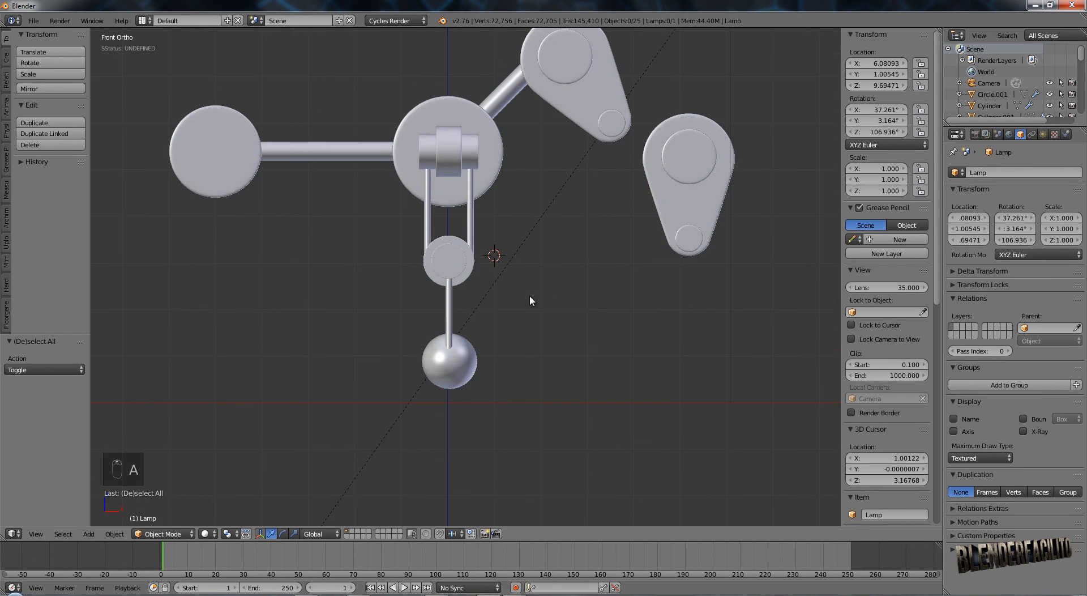
key("a")
scroll(555, 323, "down", 2)
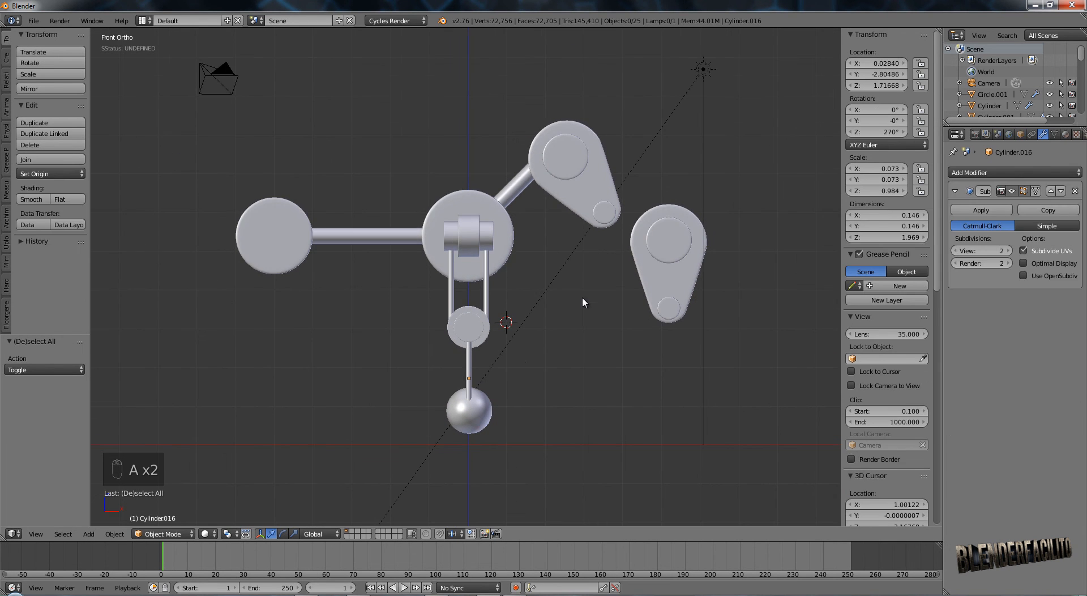
right_click(488, 411)
right_click(476, 371)
key("a")
middle_click_drag(539, 385, 488, 413)
right_click(488, 411)
scroll(486, 401, "up", 1)
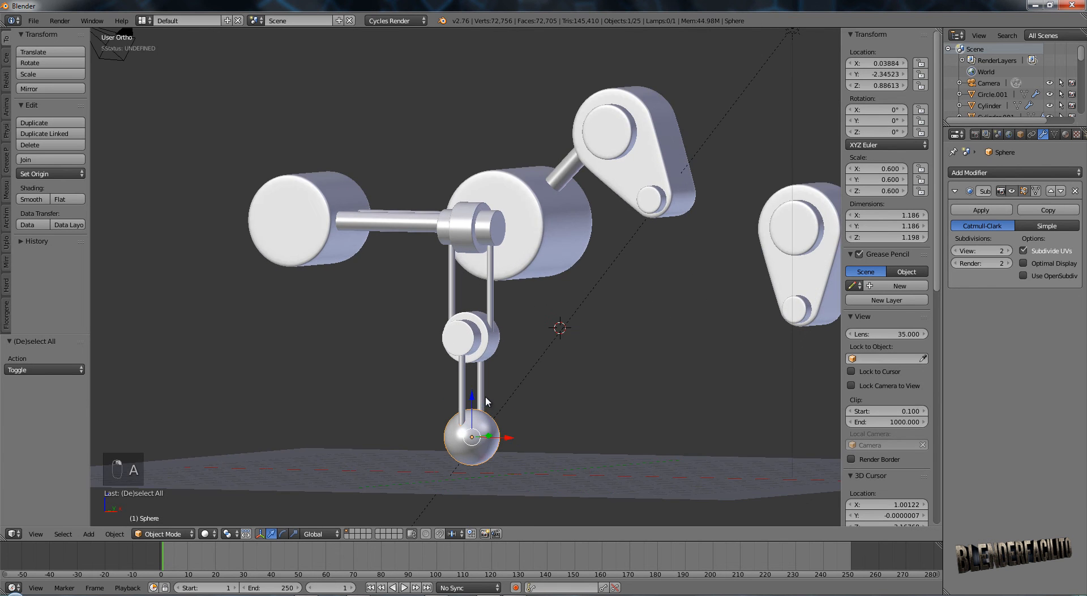
right_click(480, 396, "shift")
right_click(462, 396, "shift")
scroll(509, 391, "up", 3)
middle_click_drag(532, 386, 529, 404)
right_click(446, 374, "shift")
right_click(531, 370, "shift")
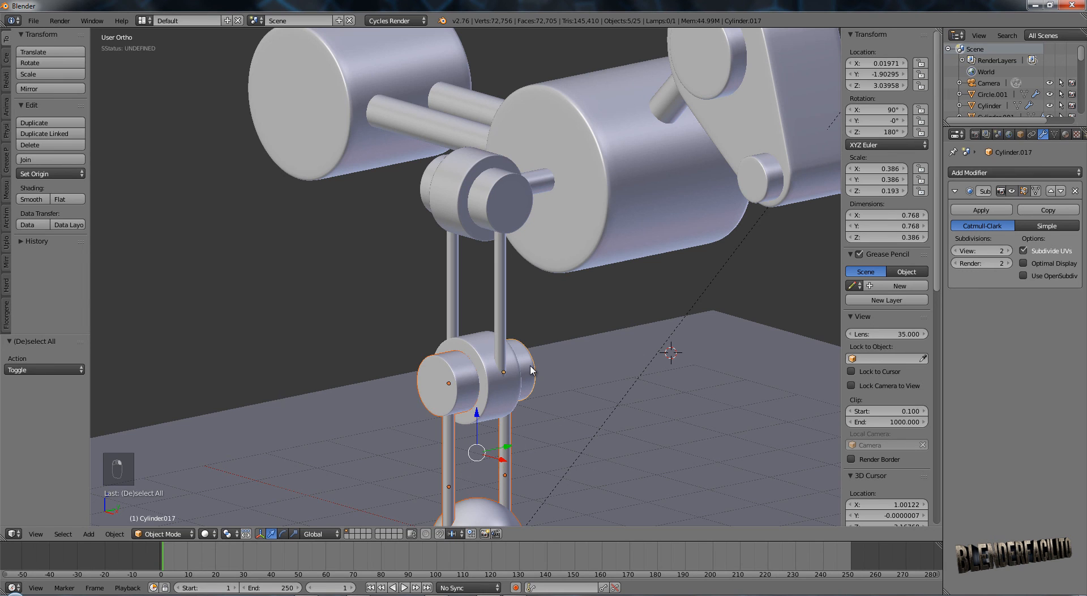
key("ctrl+j")
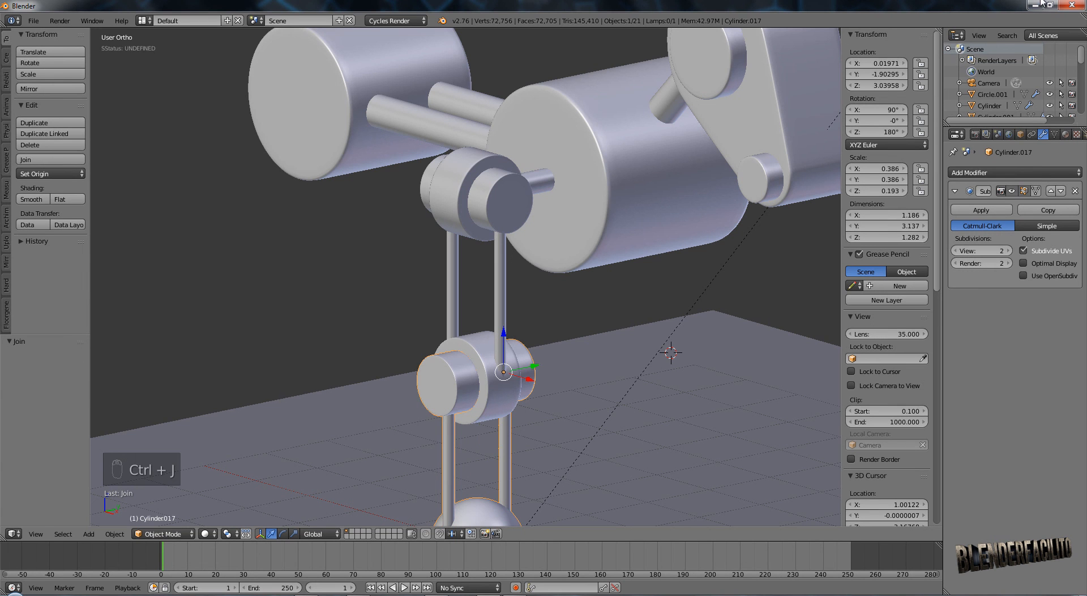
Rename the joined lower leg object Antebrazo.
scroll(1005, 97, "down", 1)
scroll(1006, 98, "down", 5)
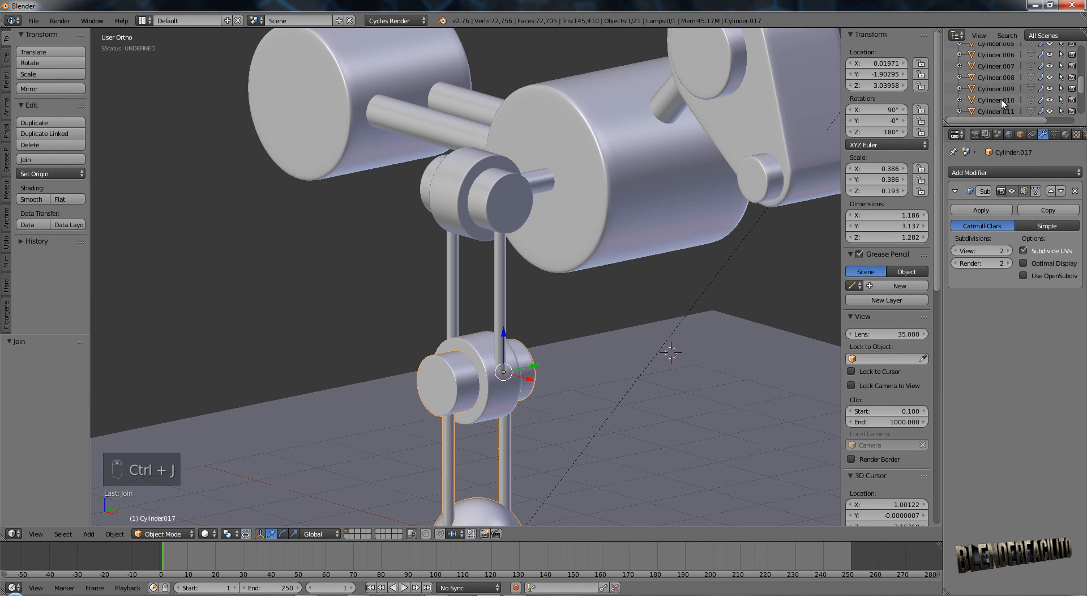
double_click(1000, 98)
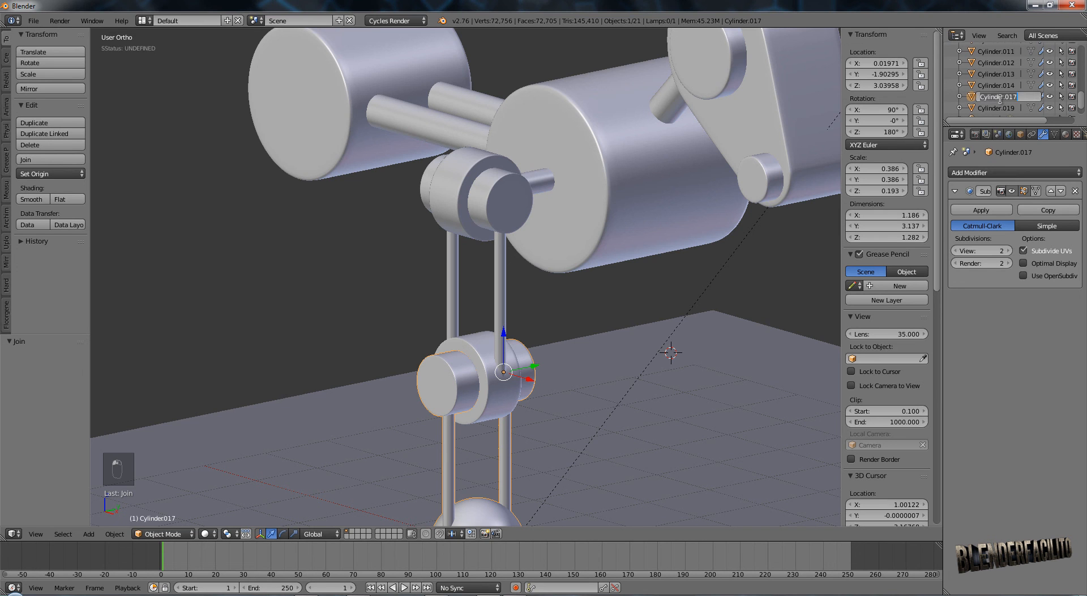
type("Antebrazo")
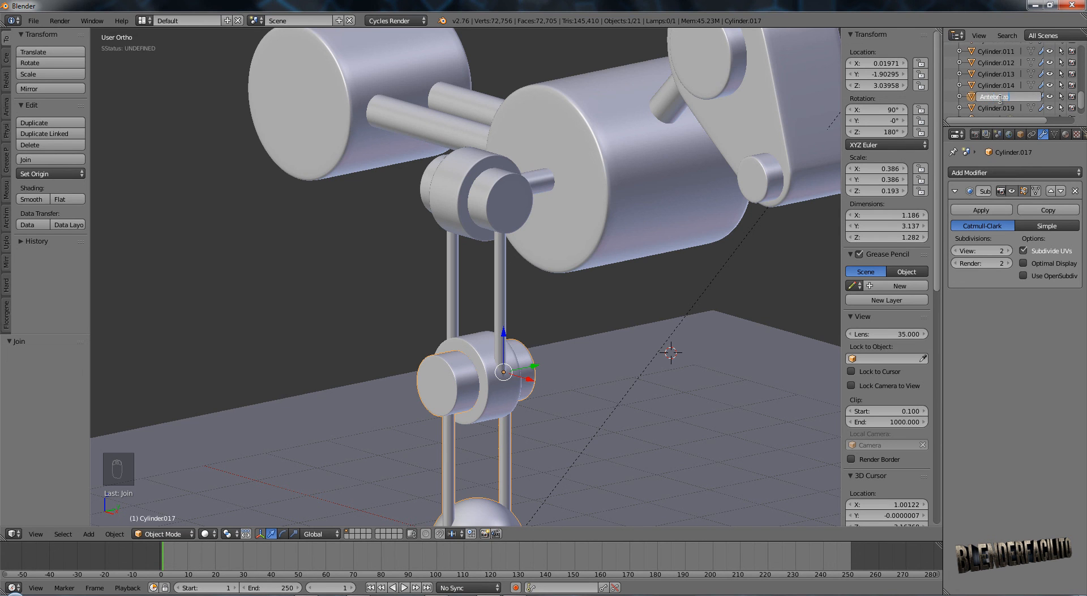
key("Return")
Join the knee's central disc, the two upper leg rods and the shoulder's two outer discs into one object.
right_click(482, 348)
right_click(500, 325, "shift")
right_click(457, 296, "shift")
right_click(433, 186, "shift")
right_click(492, 193, "shift")
key("ctrl+j")
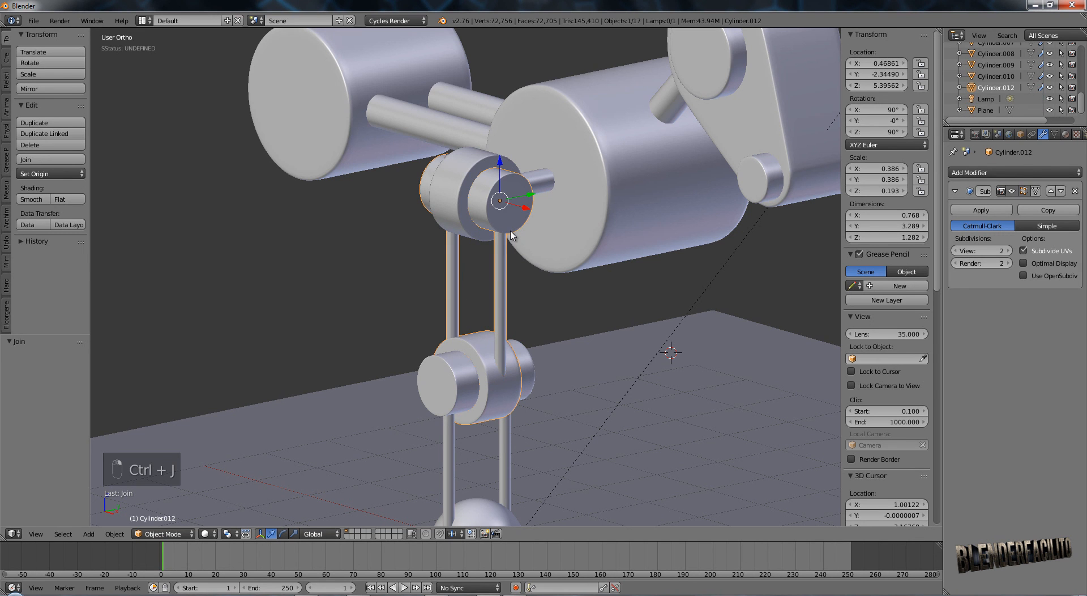
Rename the joined upper leg object Brazo.
double_click(984, 88)
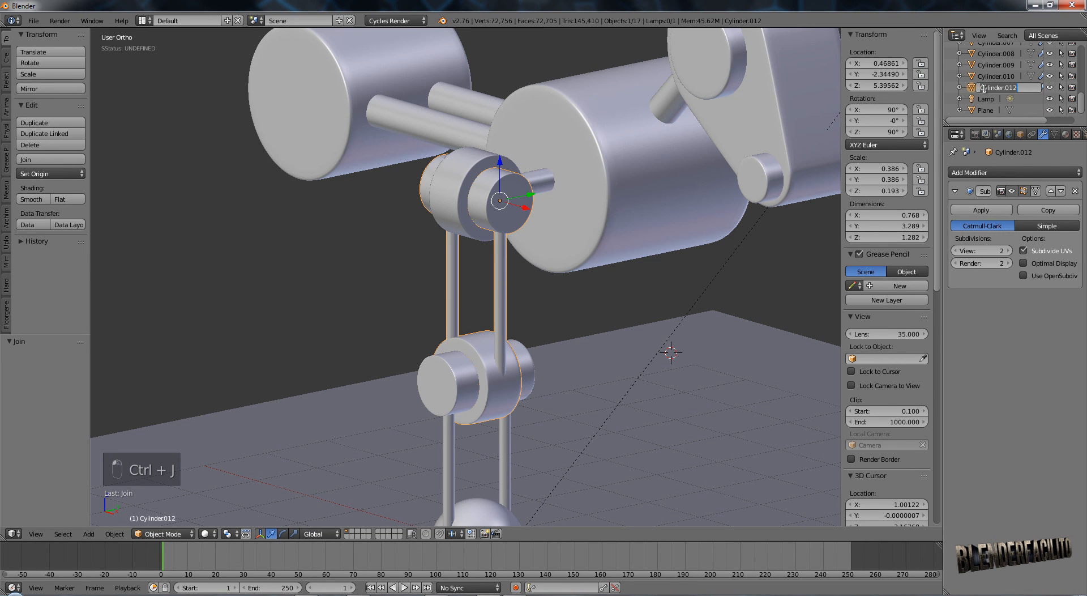
type("B")
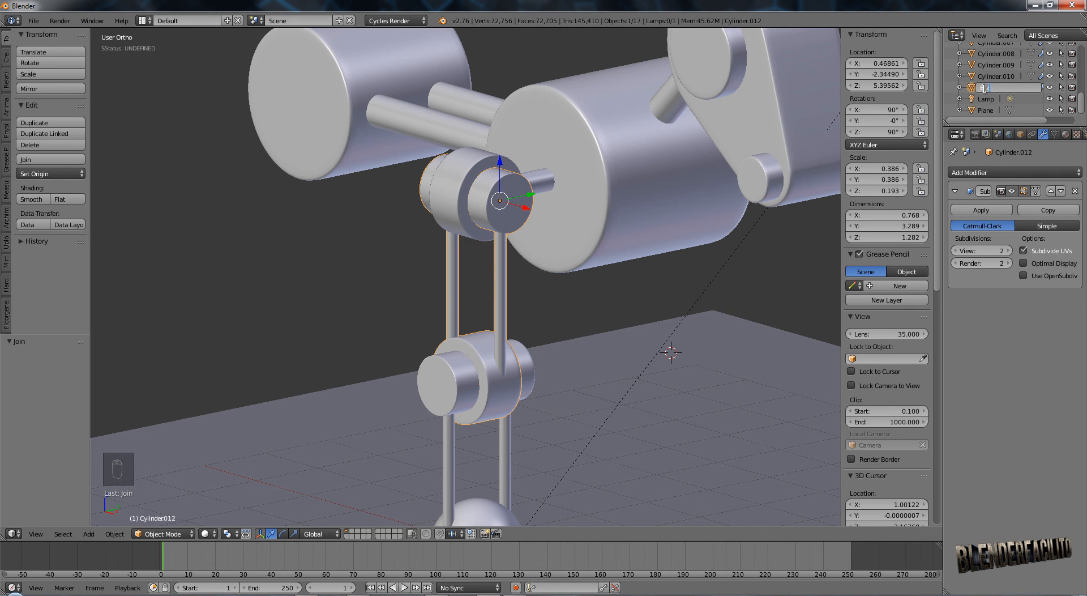
type("razo")
key("Left")
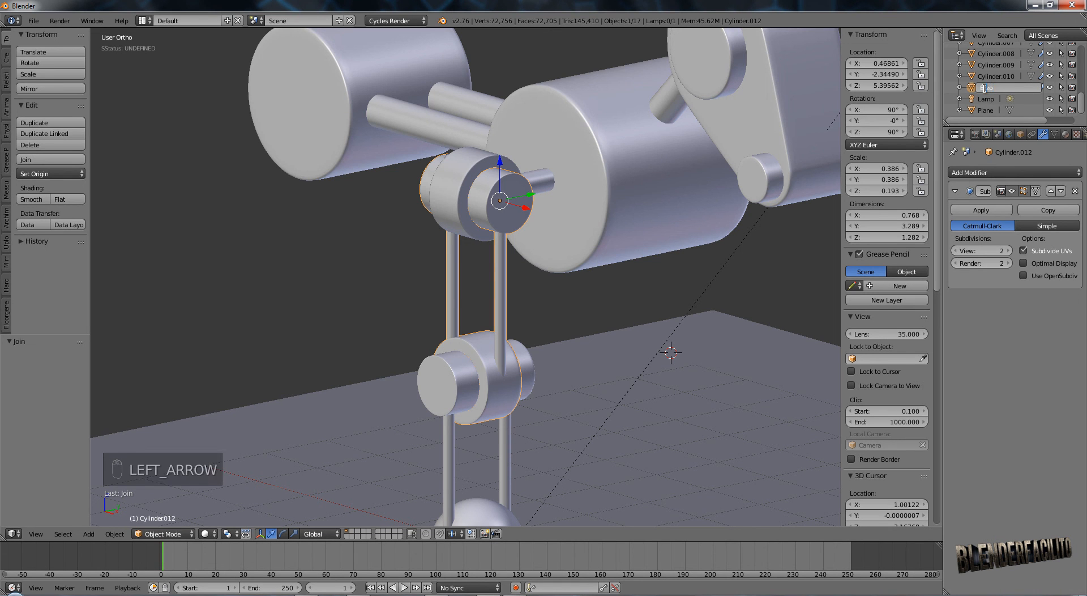
key("Return")
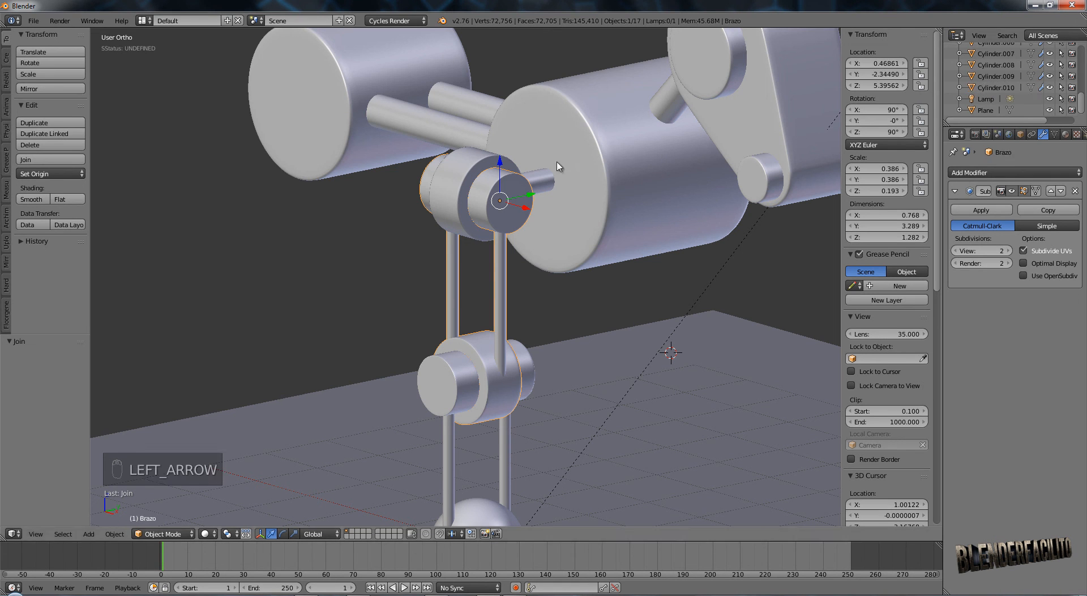
Join the short shoulder rod with the shoulder's central disc and rename the resulting object Hombro.
right_click(541, 182)
mouse_move(540, 187)
middle_mouse_down()
mouse_move(545, 211)
mouse_move(530, 198)
middle_mouse_up()
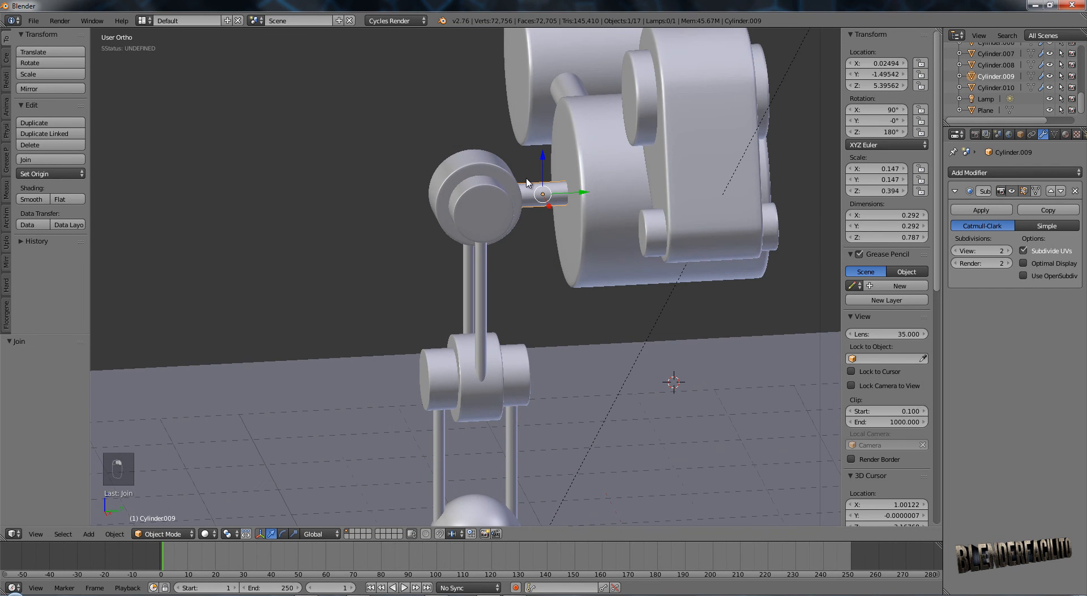
right_click(494, 165, "shift")
key("ctrl+j")
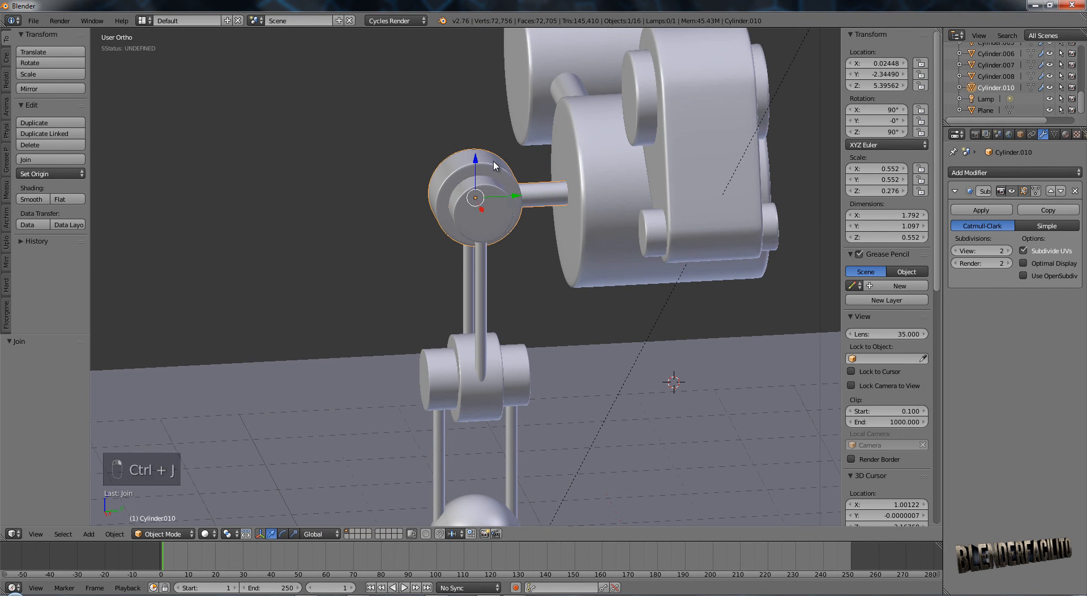
double_click(992, 88)
type("Hol")
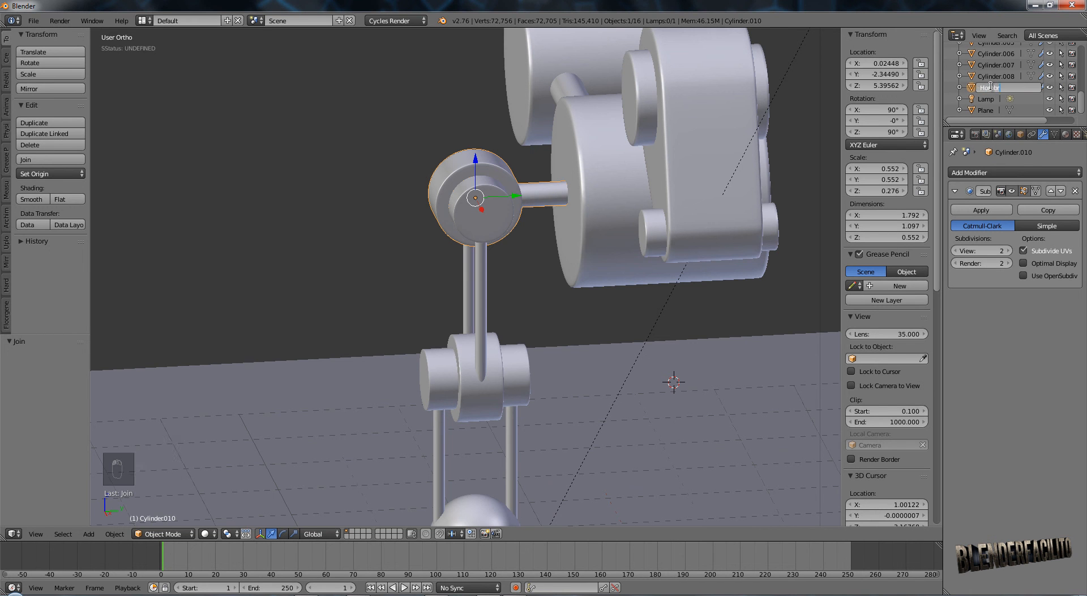
key("Return")
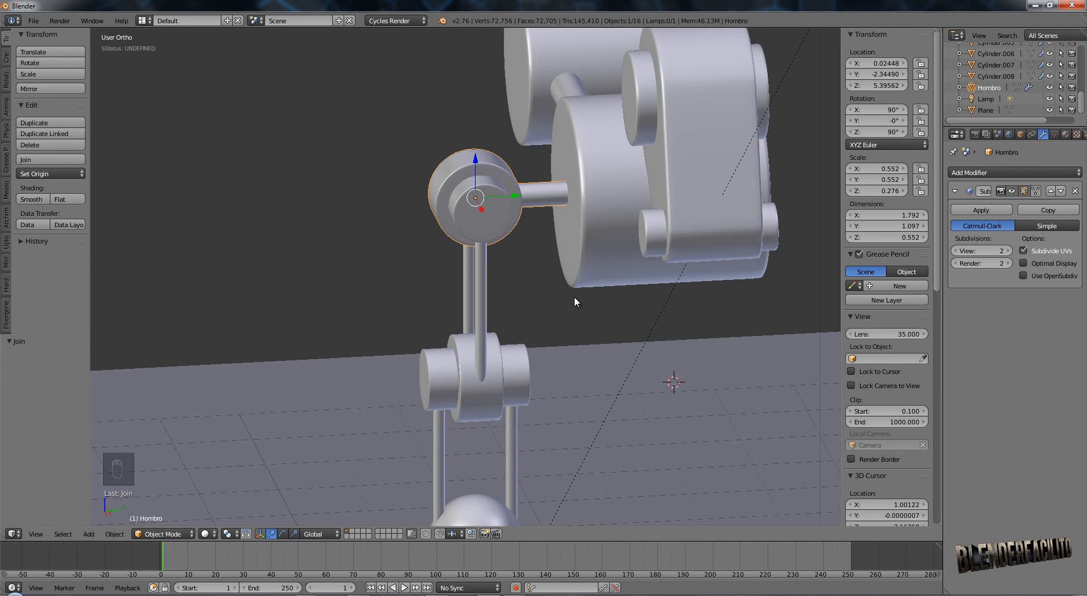
Select the Antebrazo, Brazo and Hombro leg parts together in front view, making Hombro the active object.
key("a")
scroll(556, 323, "down", 2)
key("KP_1")
right_click(479, 398)
right_click(496, 226, "shift")
right_click(470, 218, "shift")
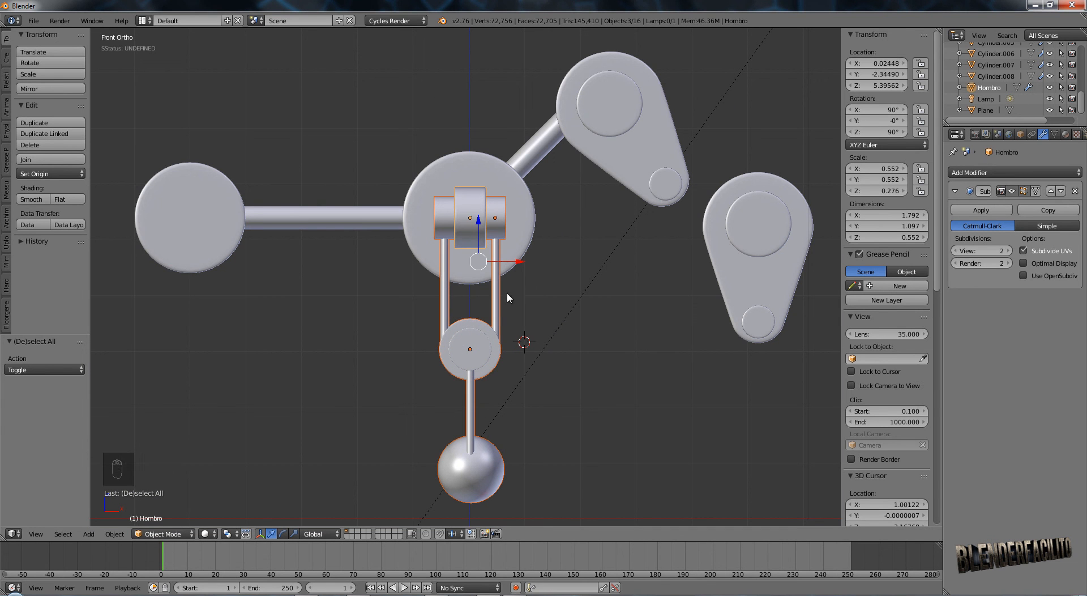
Rotate the selected leg parts 15° about the global Y axis, using Active Element as the pivot point.
middle_click_drag(501, 356, 550, 347, "shift")
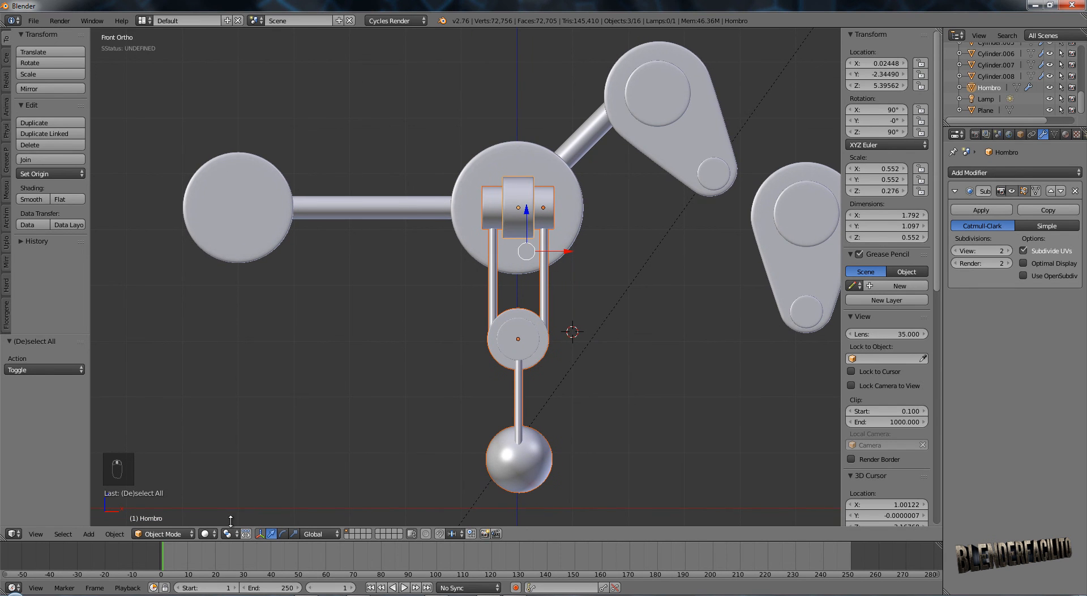
left_click(233, 534)
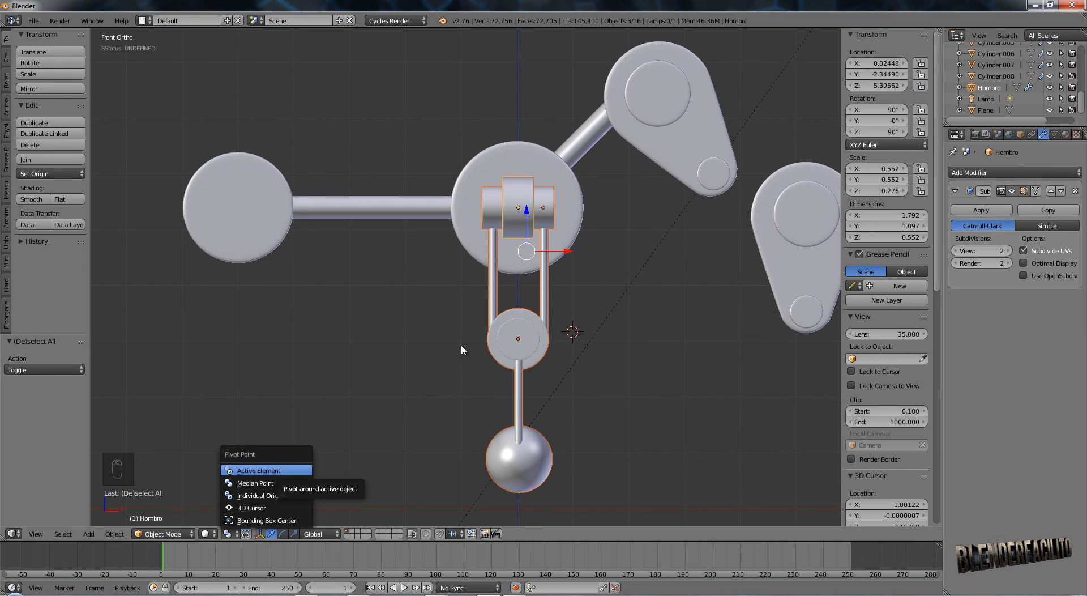
left_click(276, 471)
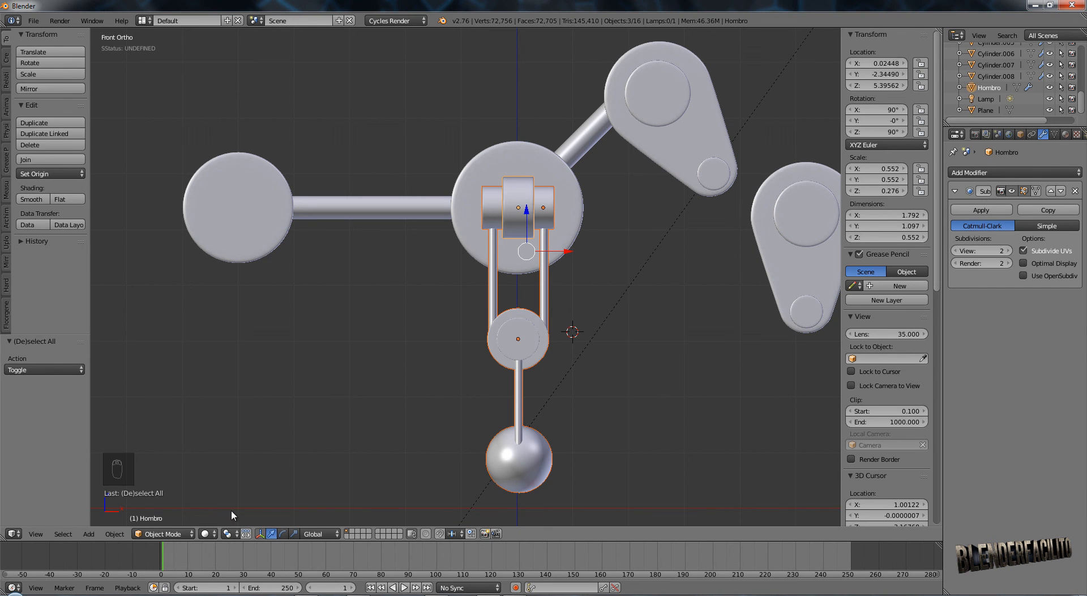
left_click(227, 533)
left_click(255, 482)
key("r")
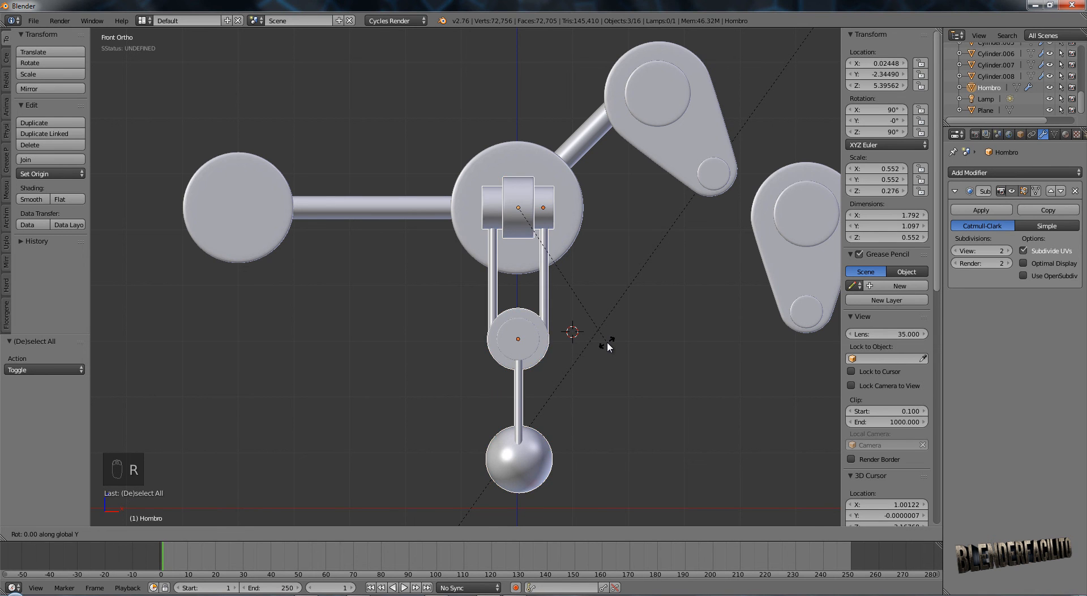
type("15")
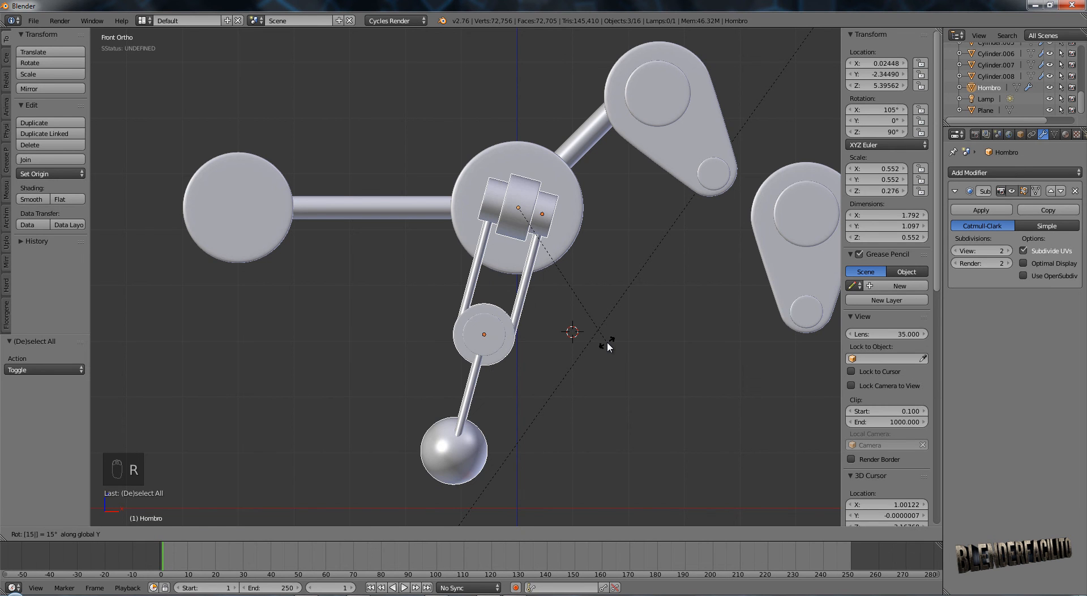
key("Return")
Rotate the Antebrazo lower leg by -30° in front view around its Median Point pivot, and clear the selection.
right_click(469, 455)
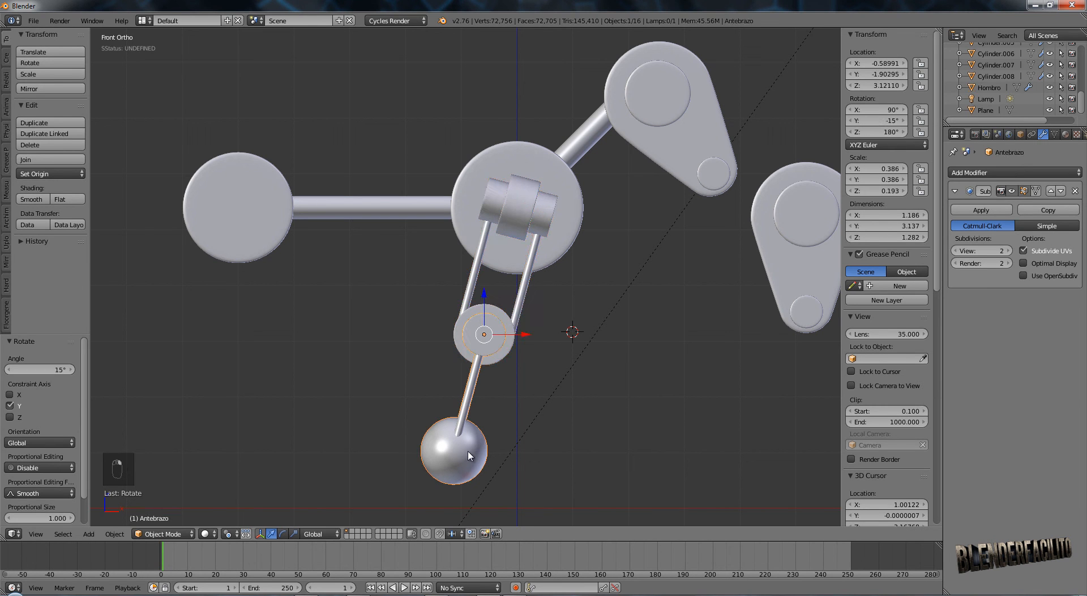
left_click(229, 534)
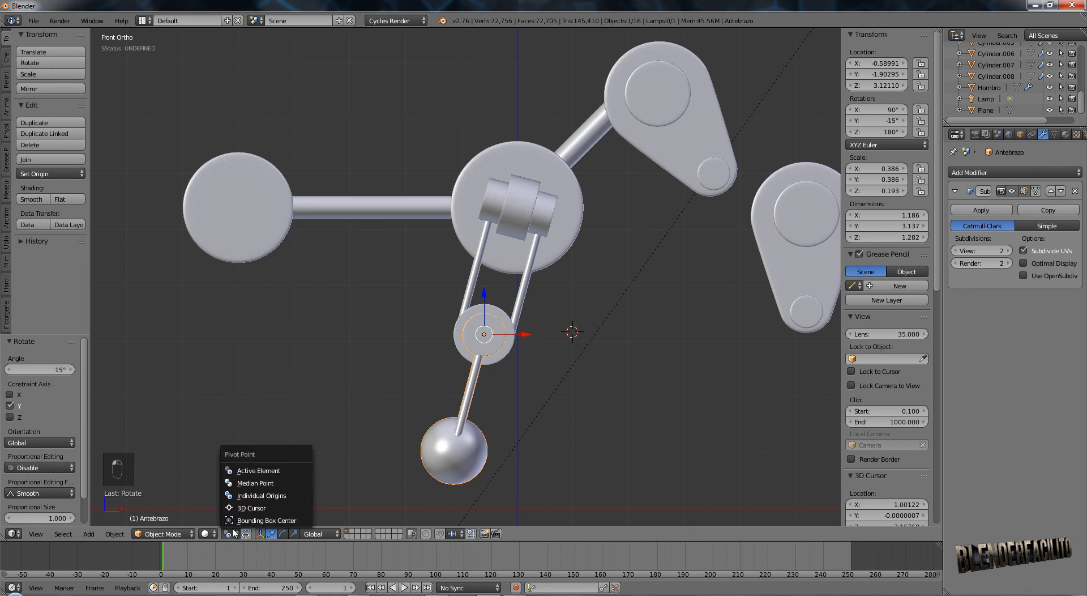
left_click(266, 485)
type("r")
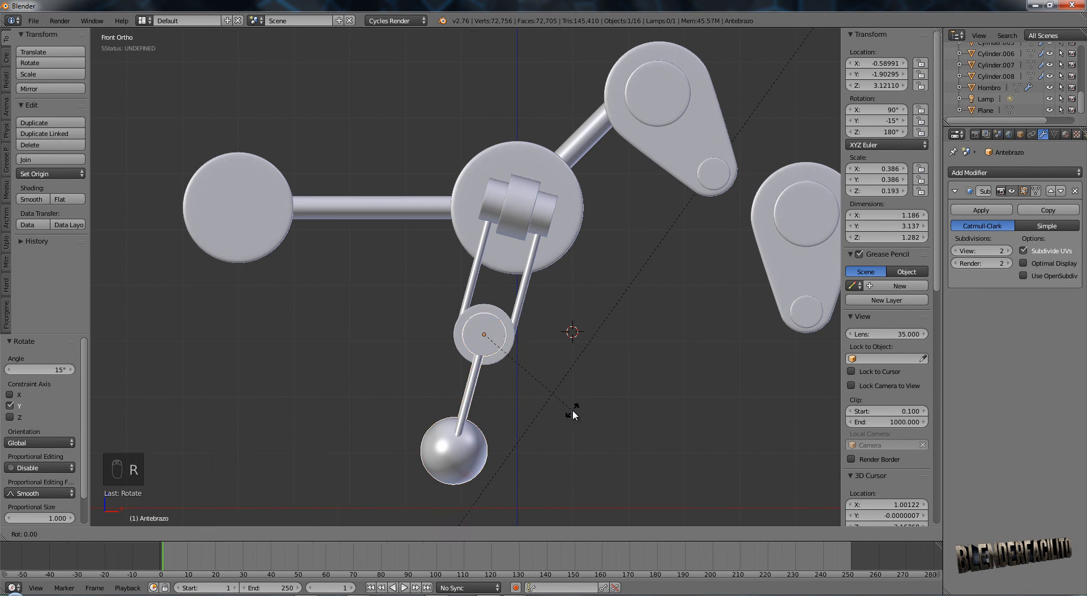
type("30")
key("minus")
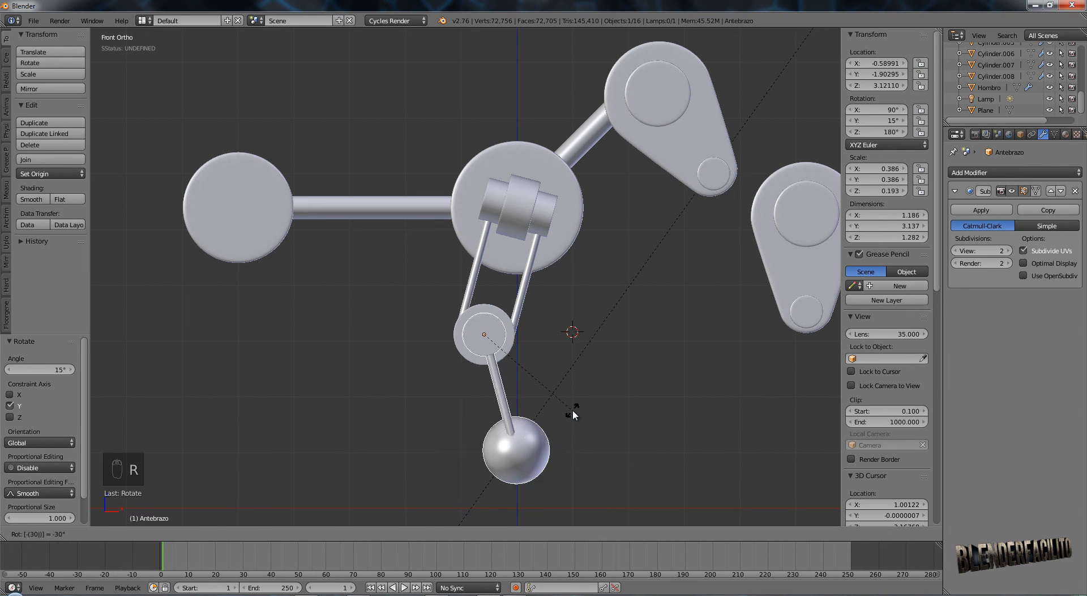
key("Return")
key("a")
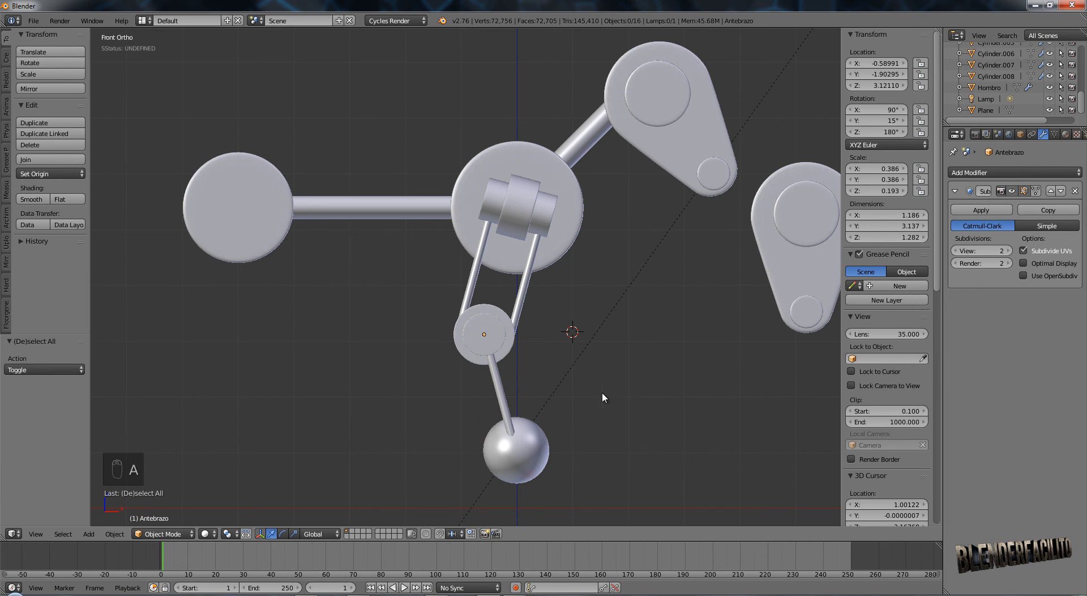
Rotate the spare teardrop part and its two cylinders together 90° about X and -90° about Z.
middle_click_drag(702, 346, 553, 360, "shift")
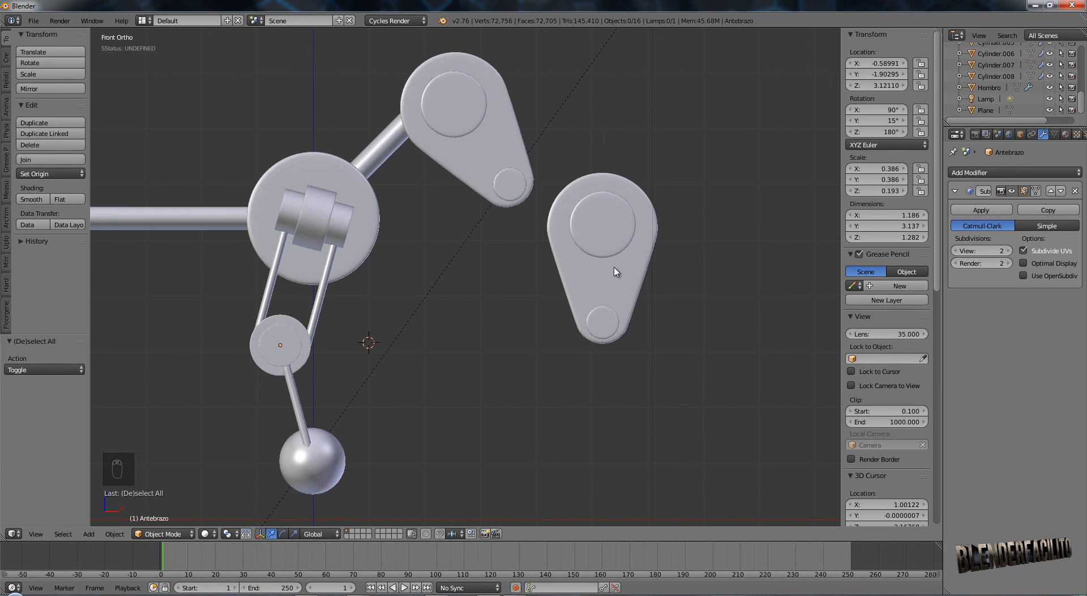
key("a")
right_click(622, 225)
right_click(626, 289, "shift")
right_click(603, 334, "shift")
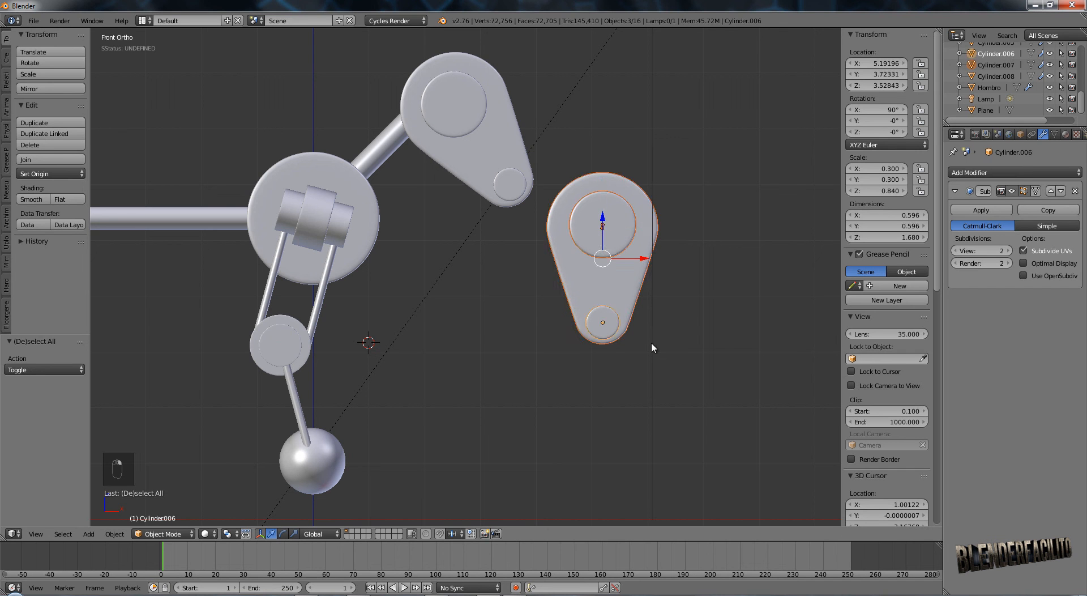
type("rx90")
key("Return")
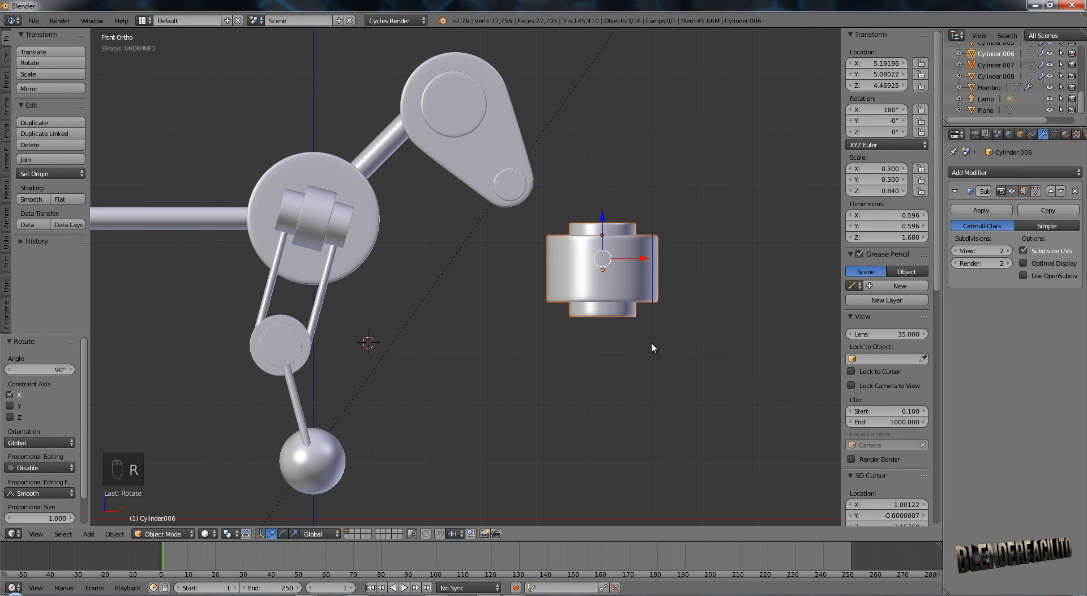
type("rz")
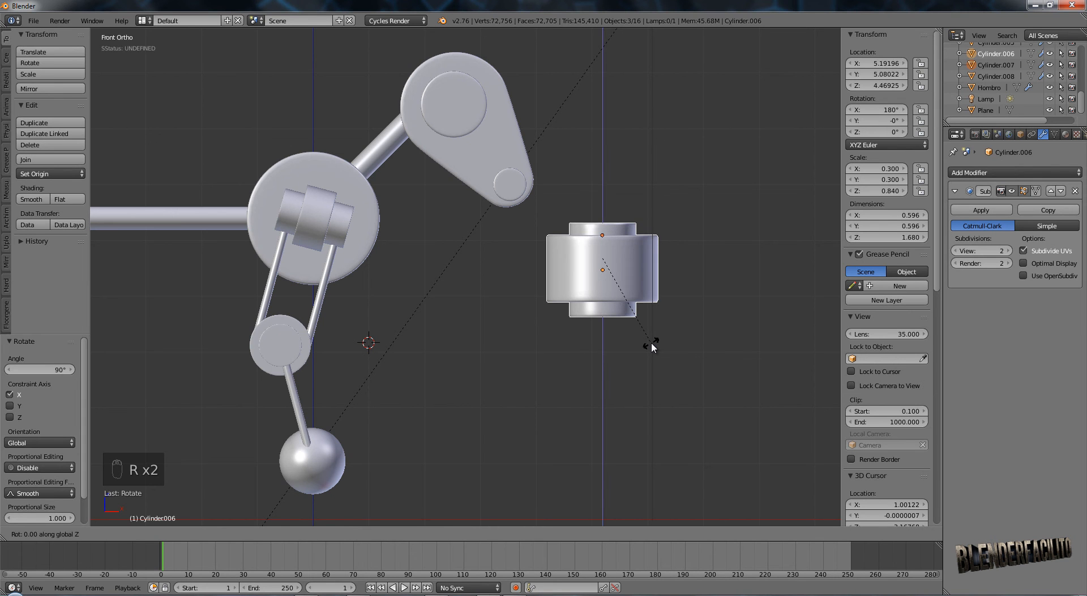
type("-90")
key("Return")
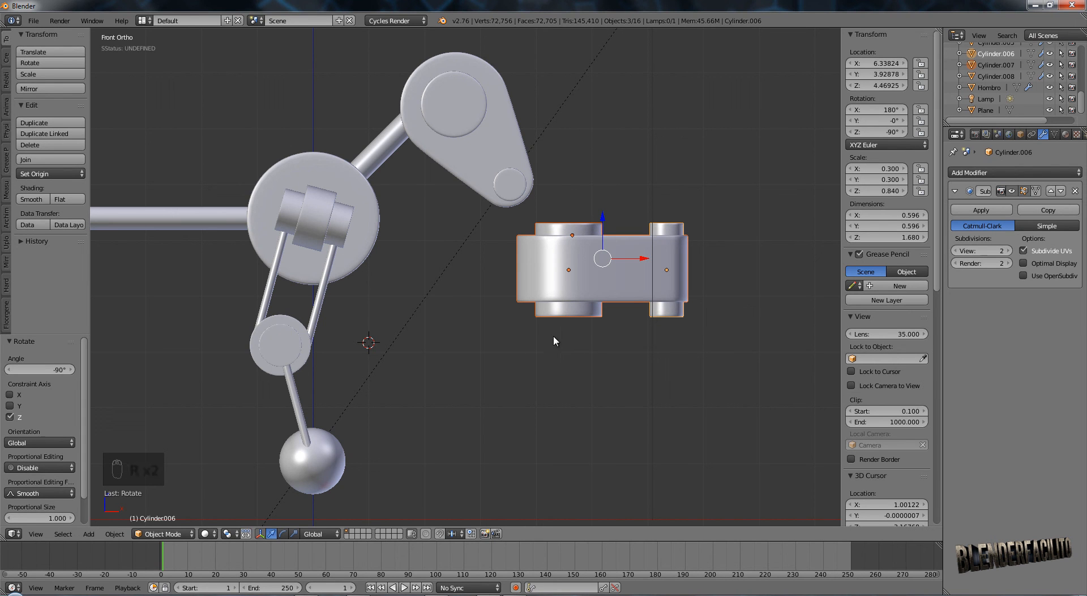
Lower the spare part's two cylinders about 0.315 along Z so they protrude only from its underside.
right_click(579, 320)
right_click(664, 315, "shift")
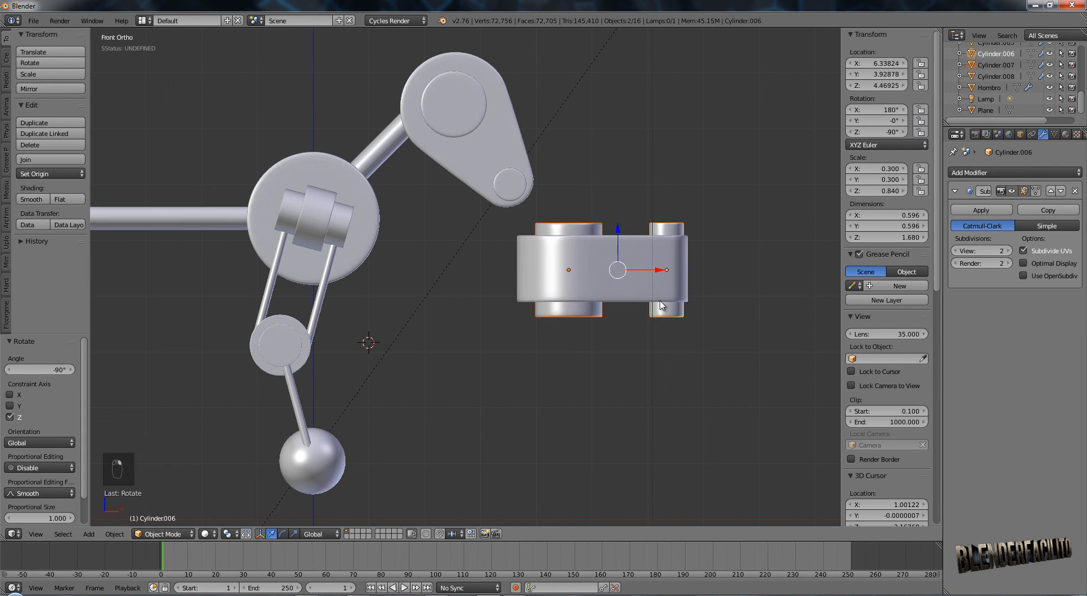
key("g")
key("z")
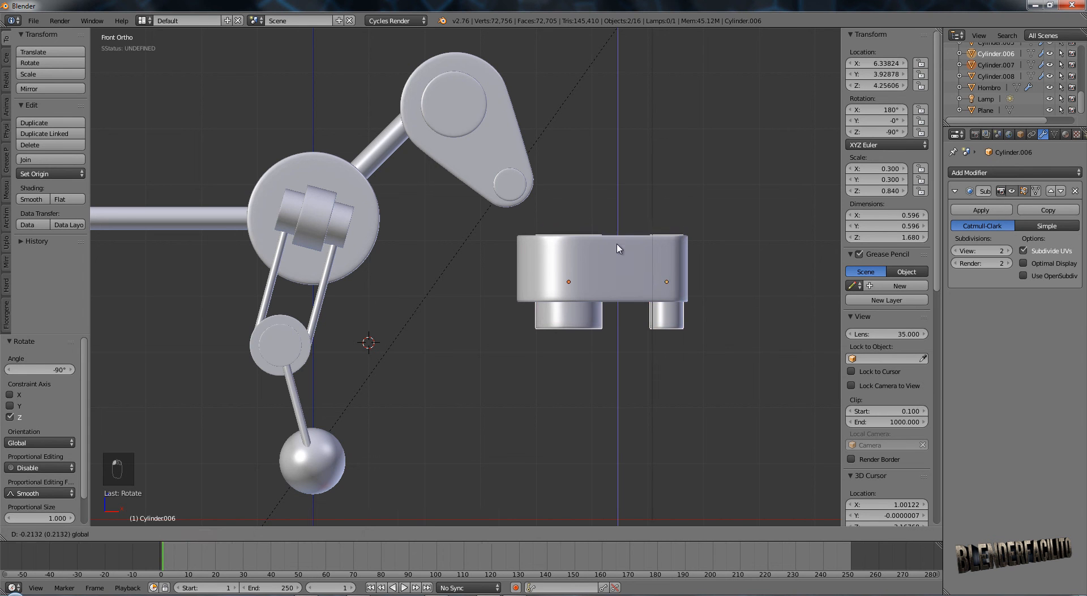
left_click(618, 254)
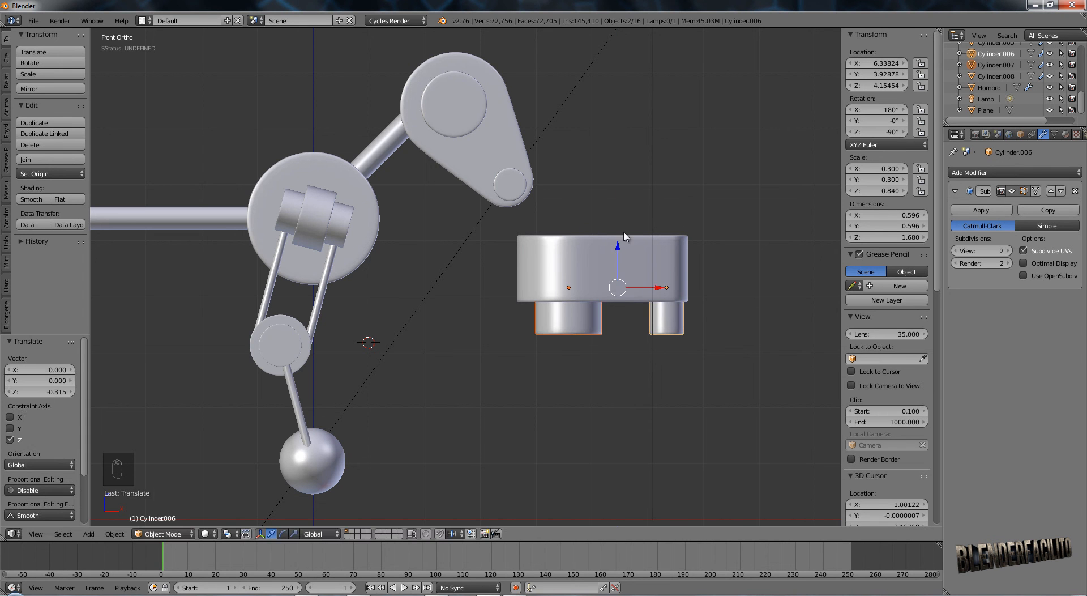
Join the two cylinders with the teardrop body and rename the joined object Pie.
right_click(588, 275, "shift")
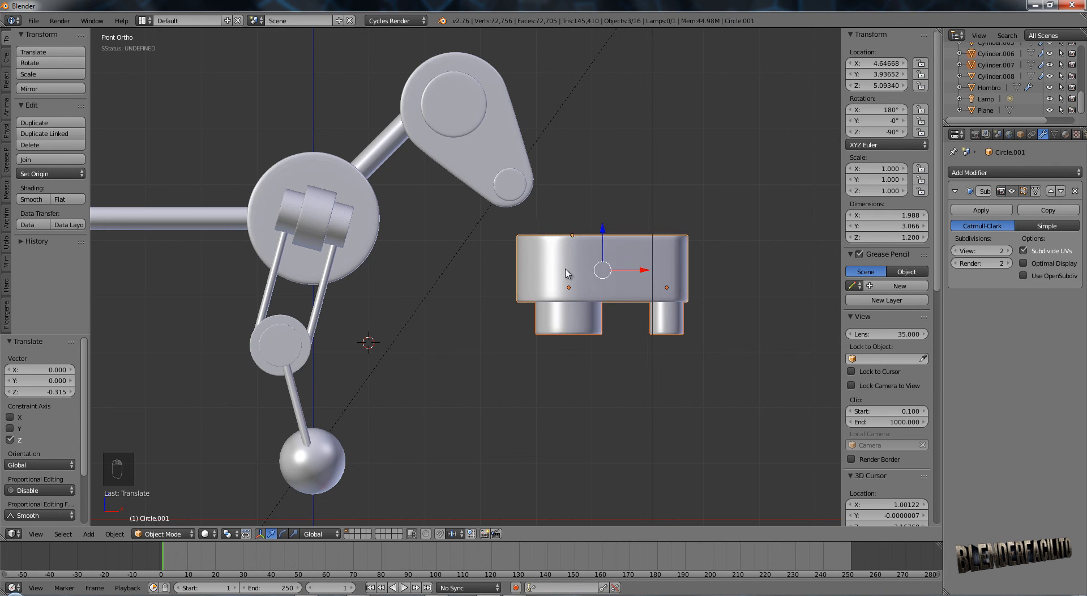
middle_click_drag(627, 277, 574, 310, "shift")
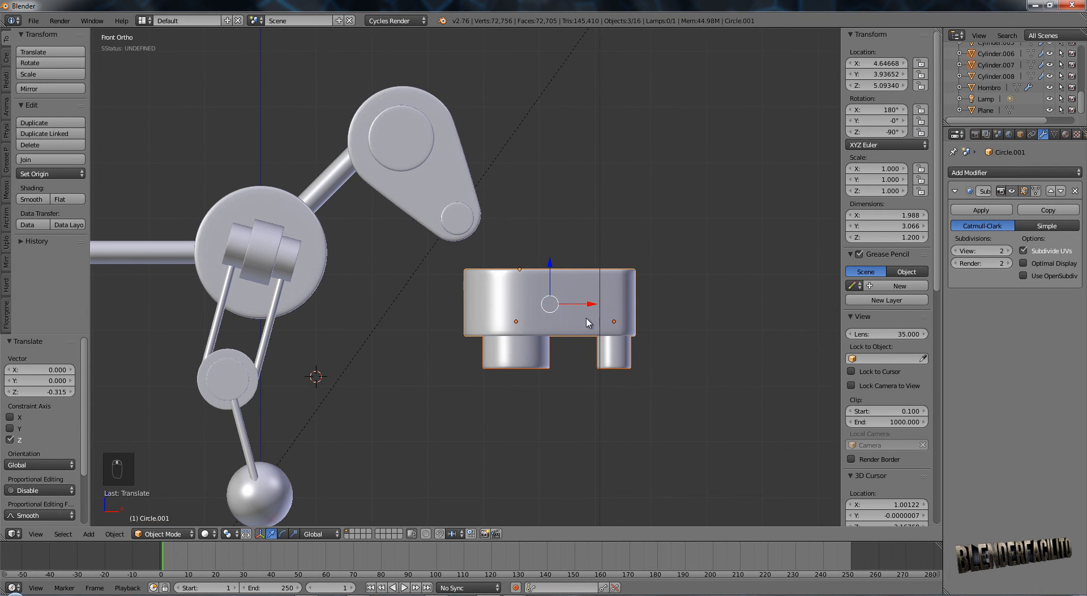
key("ctrl+j")
scroll(1058, 78, "up", 4)
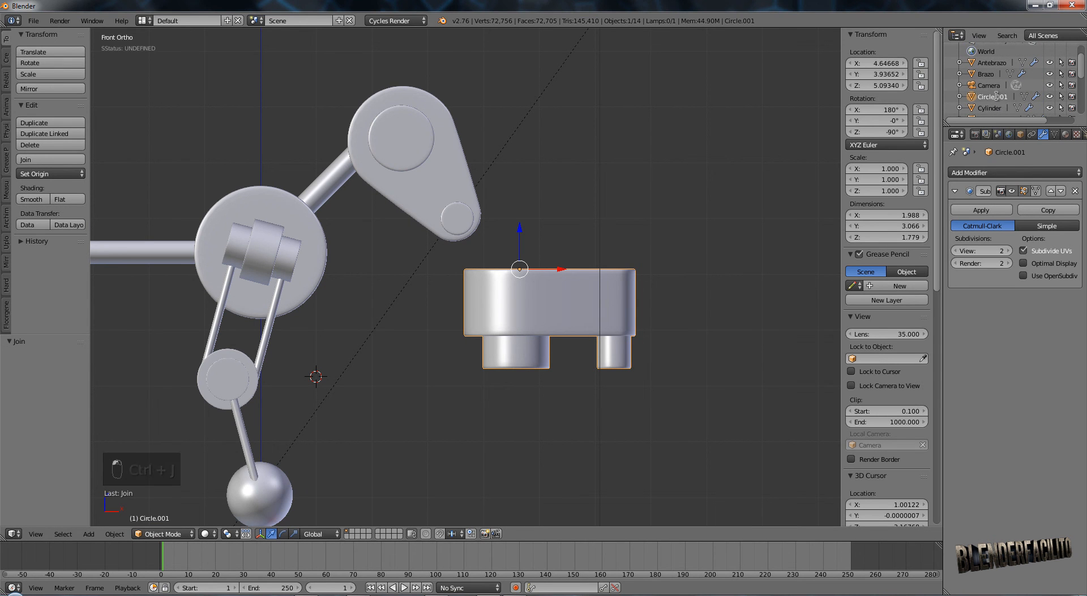
double_click(996, 96)
type("Pie")
key("Return")
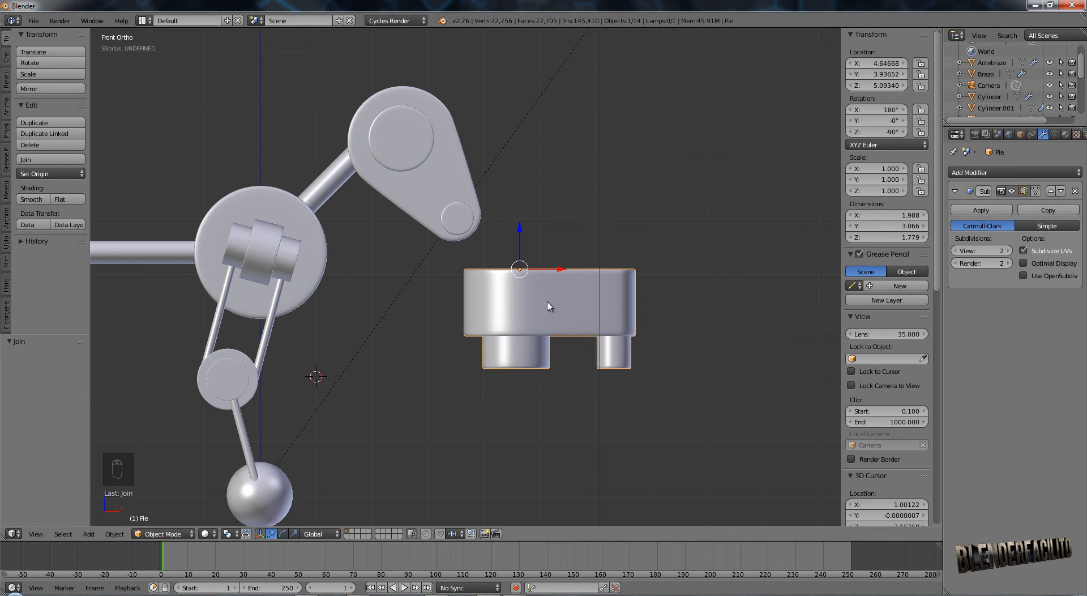
Scale Pie uniformly by 0.8 and flatten it by a factor of 0.3 along Z.
type("s.8")
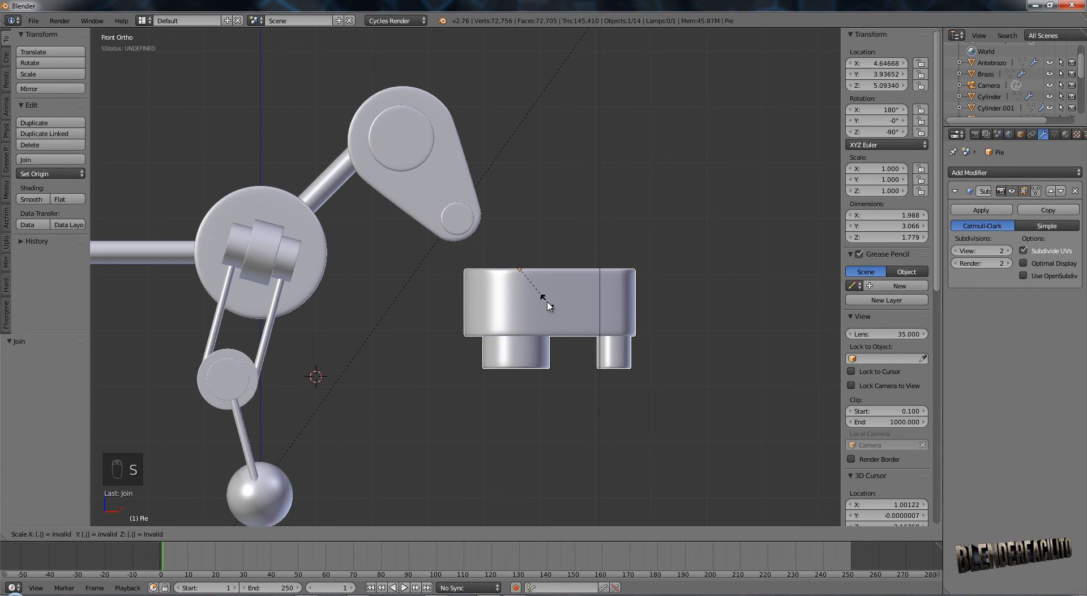
left_click(548, 305)
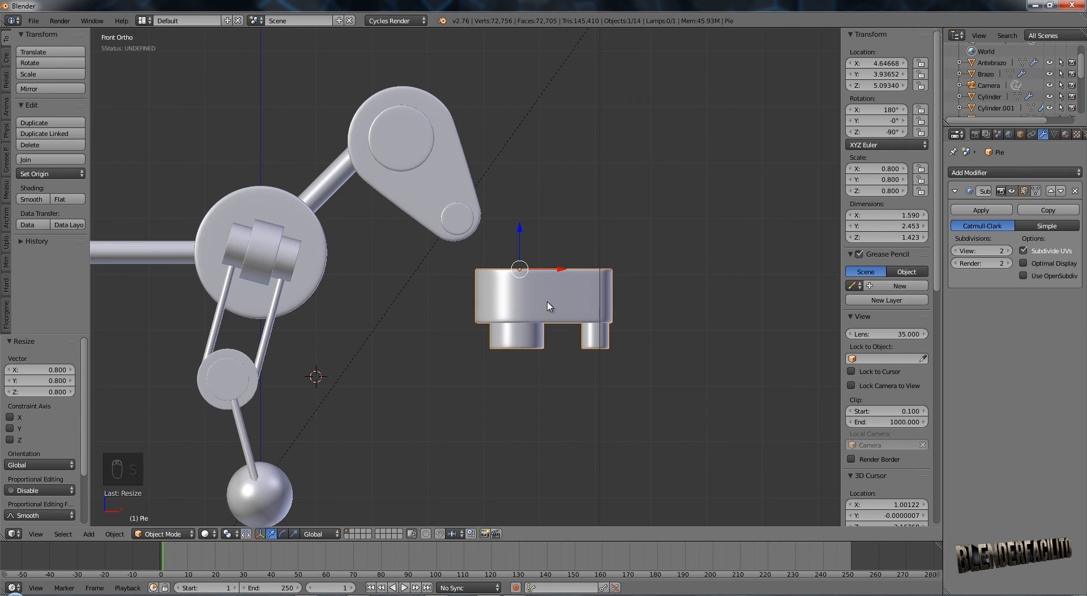
type("sz")
type(".3")
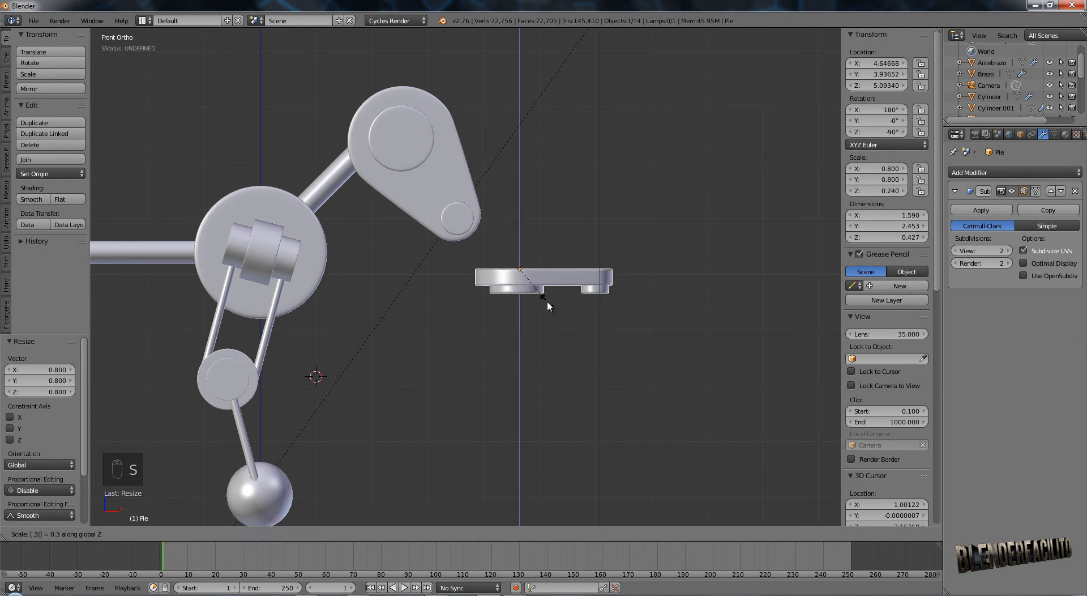
left_click(547, 301)
Position Pie beneath the leg's sphere in both front and right views, and return to front view with nothing selected.
scroll(507, 336, "down", 1)
middle_click_drag(506, 338, 610, 304, "shift")
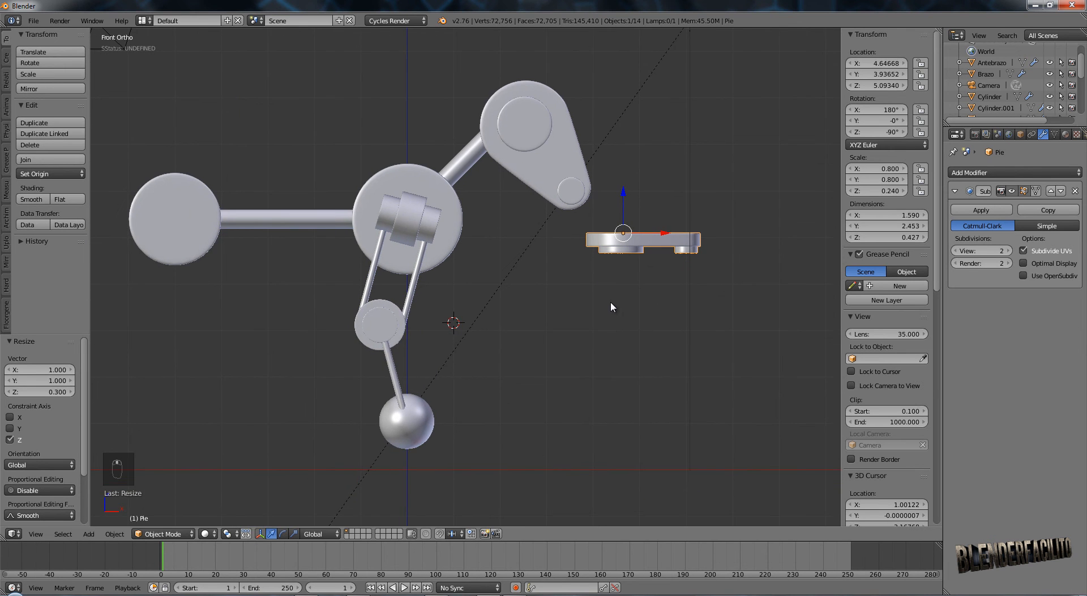
key("g")
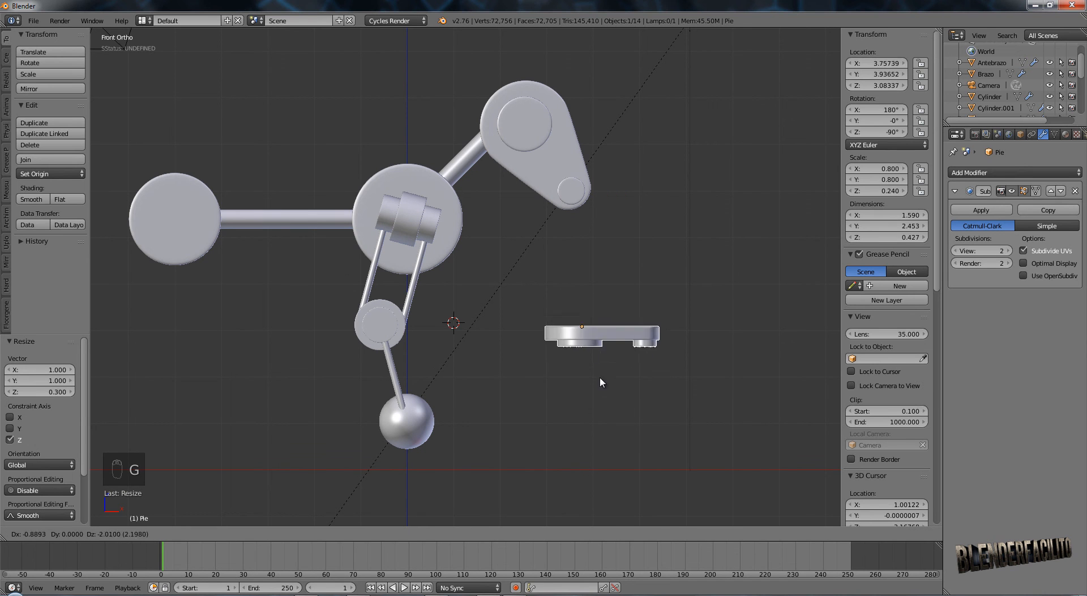
left_click(446, 470)
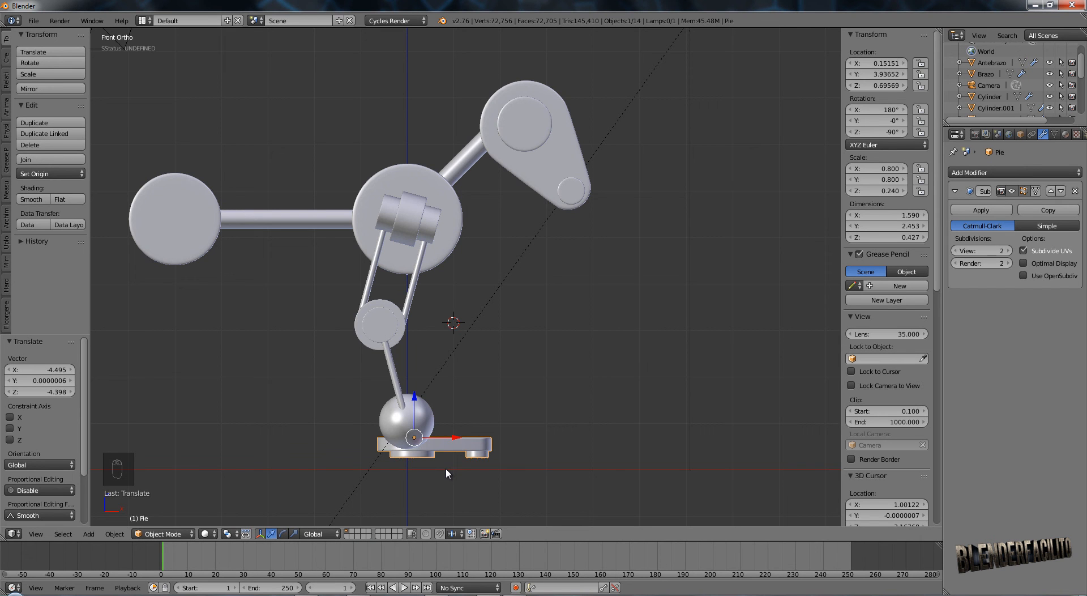
key("KP_3")
left_click_drag(807, 440, 516, 457)
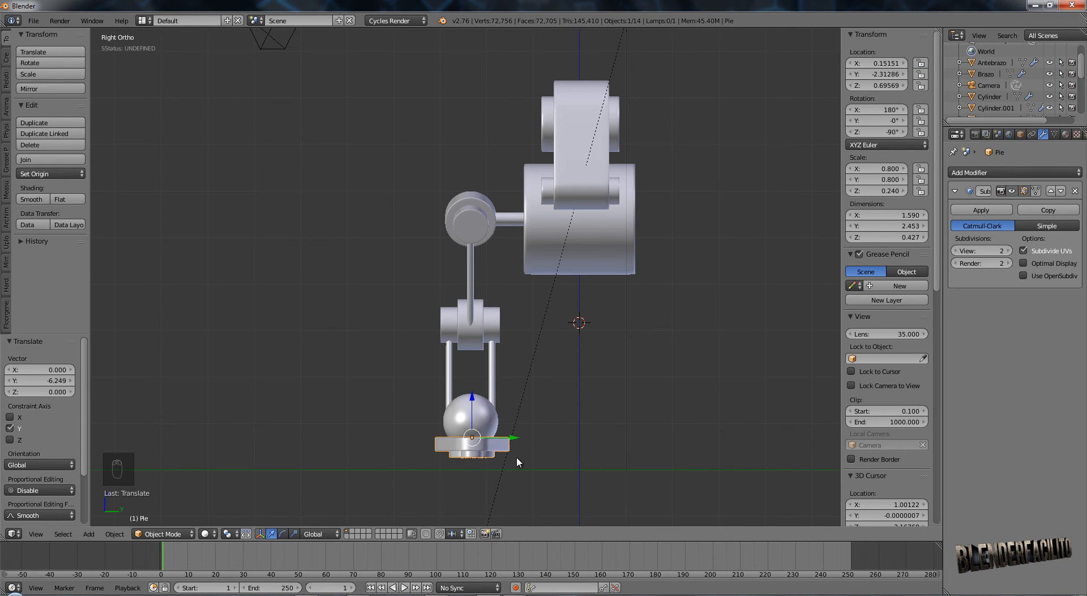
key("KP_1")
key("a")
key("a")
Move every object except the ground plane down about 0.219 along Z so the foot rests on the floor.
scroll(520, 375, "up", 2)
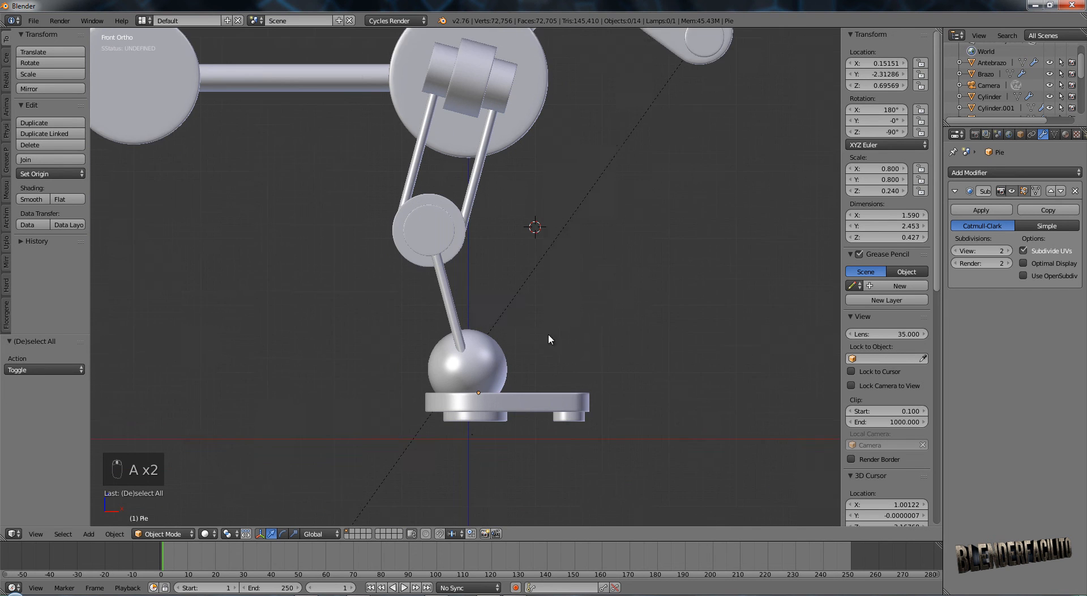
scroll(522, 385, "down", 3)
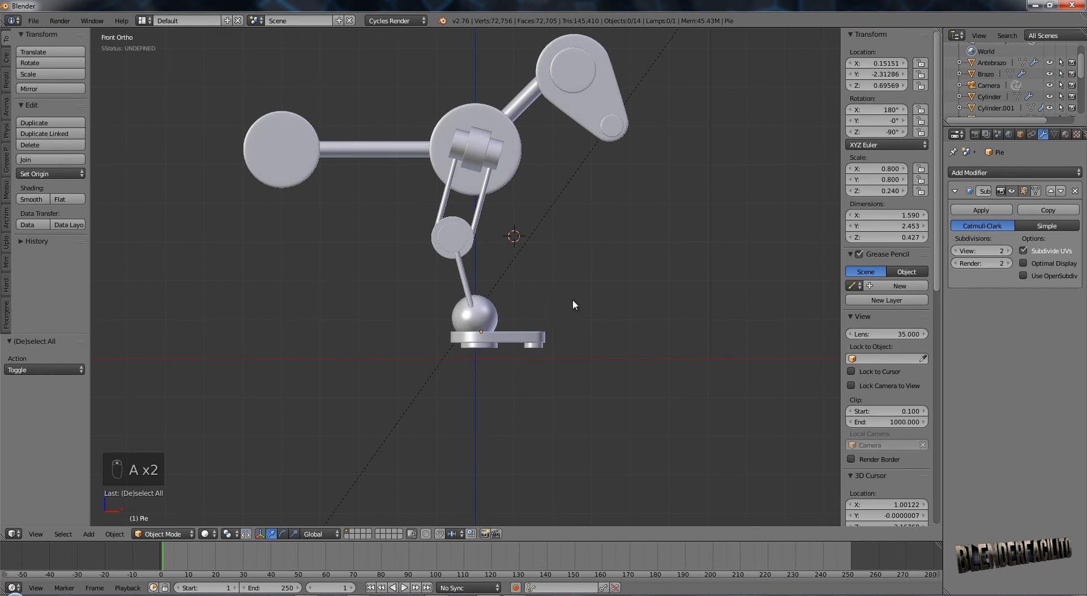
middle_click_drag(577, 248, 574, 337, "shift")
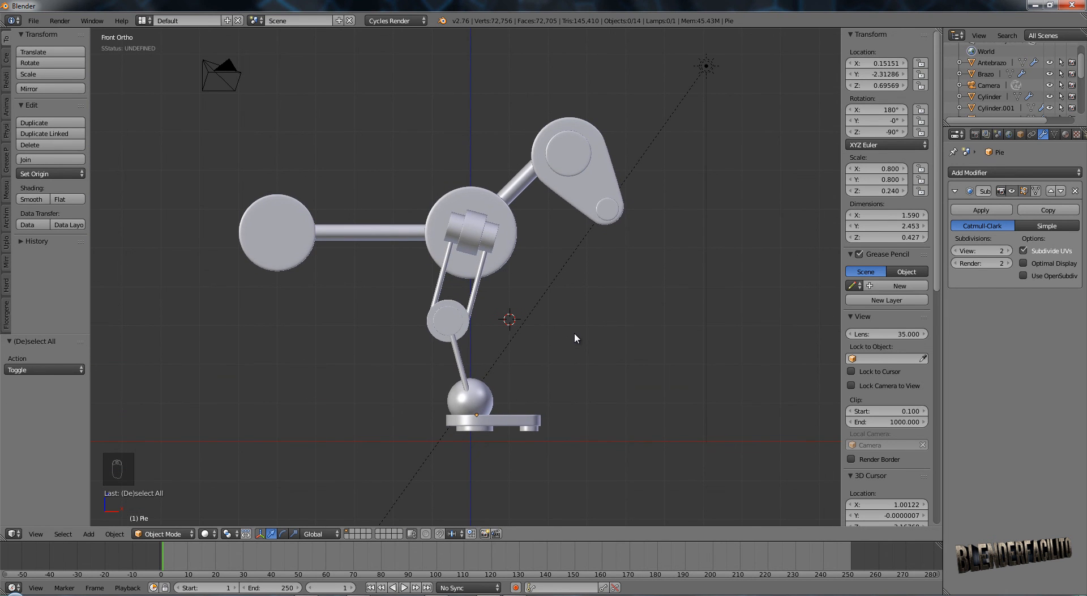
key("a")
right_click(599, 443, "shift")
right_click(599, 442, "shift")
left_click_drag(453, 182, 454, 191)
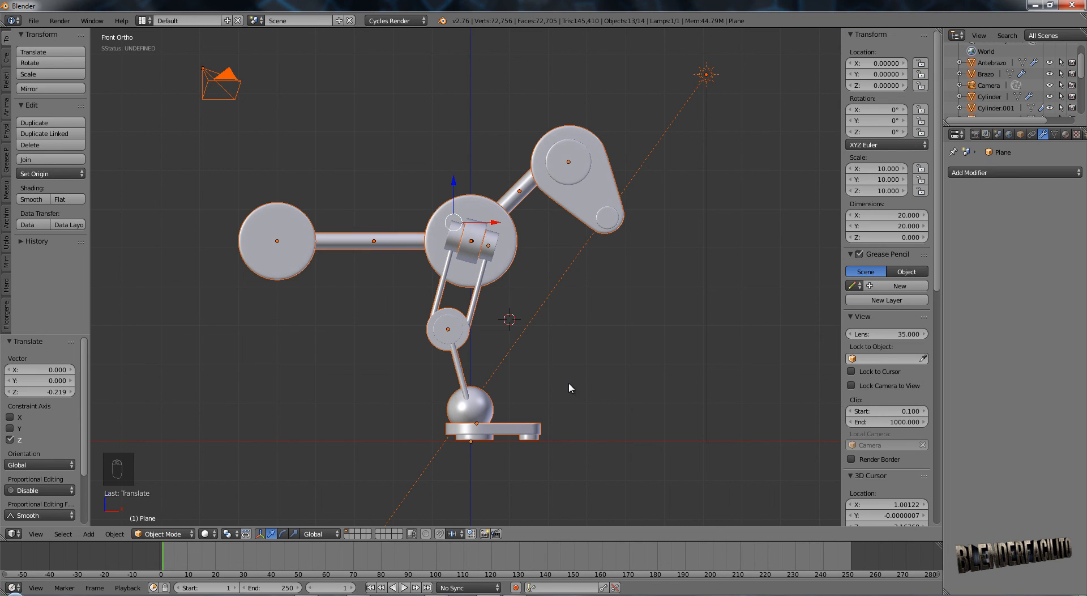
key("a")
Select Pie, Antebrazo, Brazo and Hombro together in front view, making Hombro the active object.
middle_click_drag(575, 380, 598, 378, "shift")
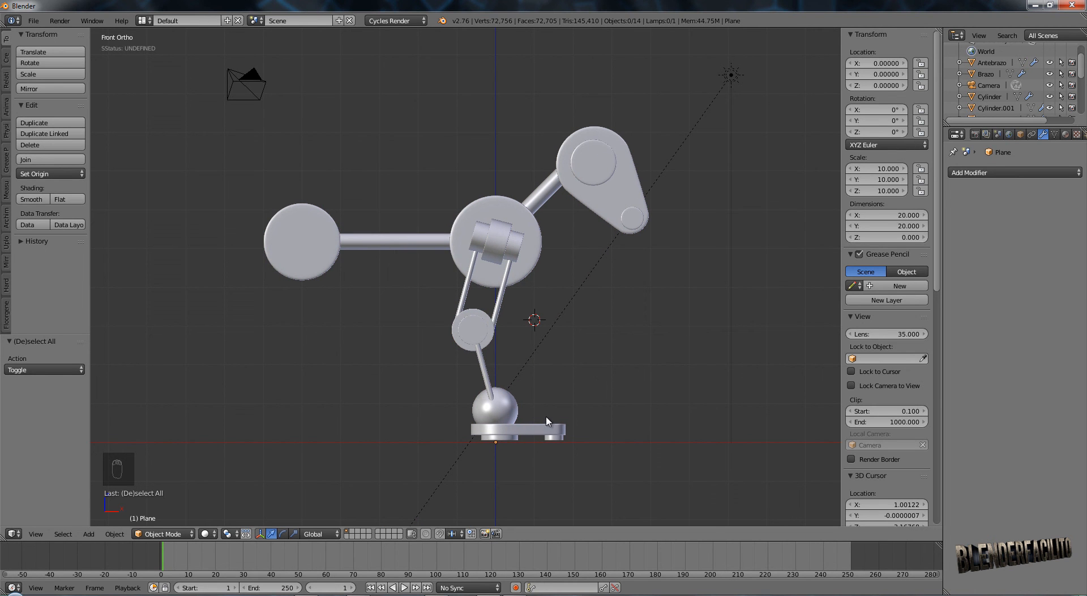
right_click(539, 431)
right_click(490, 349, "shift")
right_click(500, 314, "shift")
right_click(501, 251, "shift")
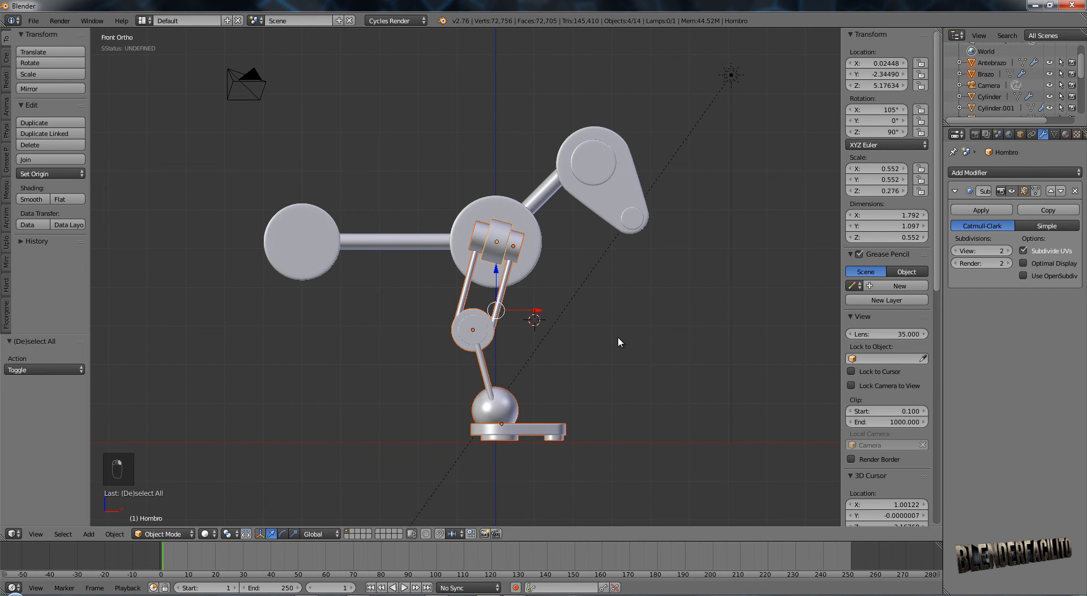
Duplicate the selected leg parts and move the copy about -5.073 along X onto the rear body cylinder.
key("shift+d")
key("x")
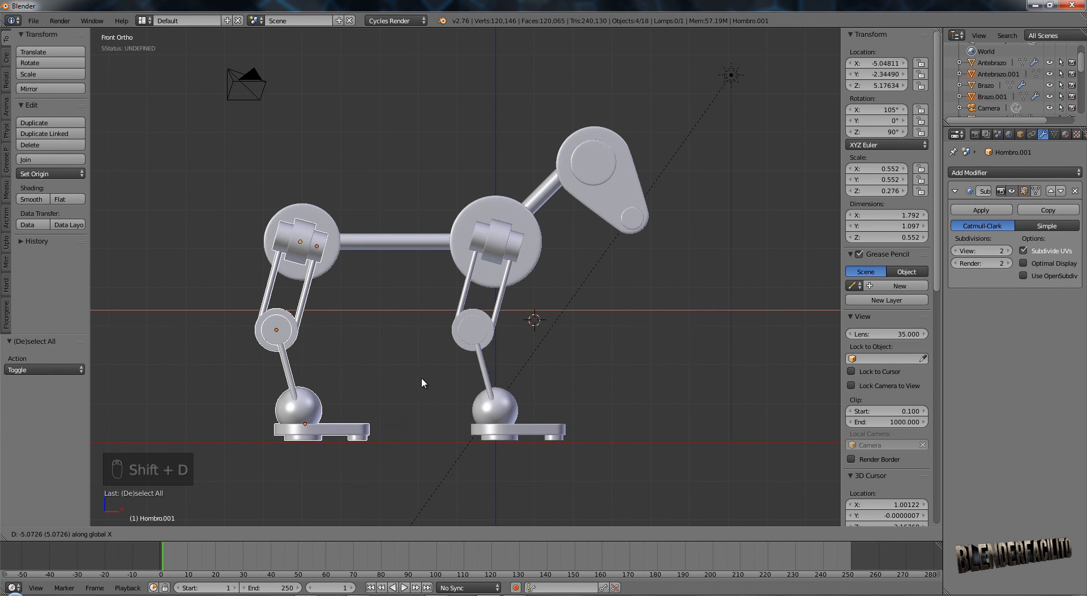
left_click(421, 376)
middle_click_drag(356, 398, 465, 391, "shift")
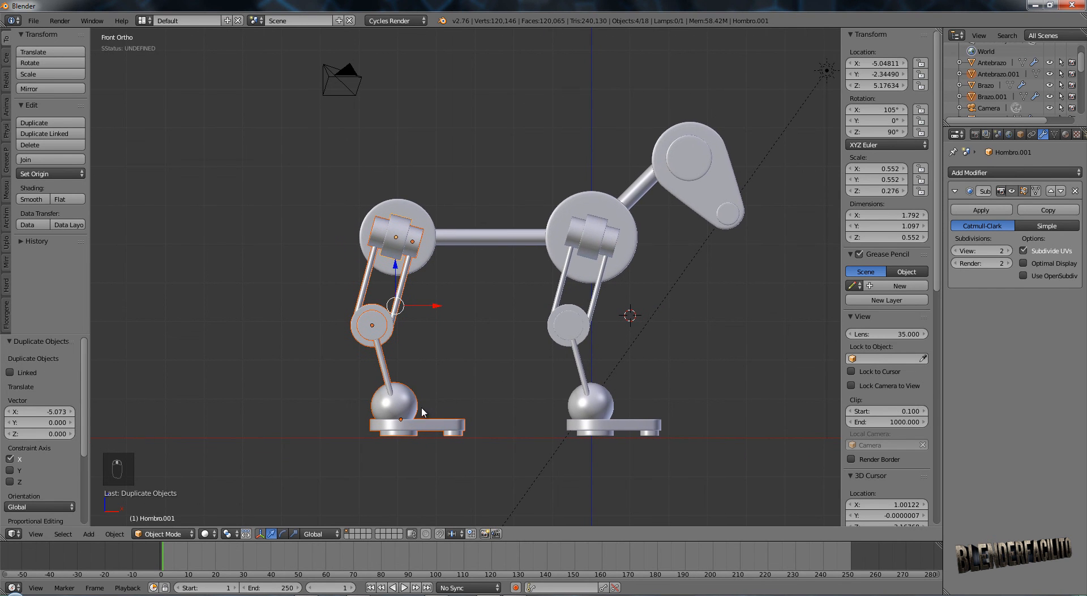
Rotate the rear leg's Antebrazo, Brazo and Hombro copies -30° about Y, pivoting on the active Hombro copy.
right_click(413, 403)
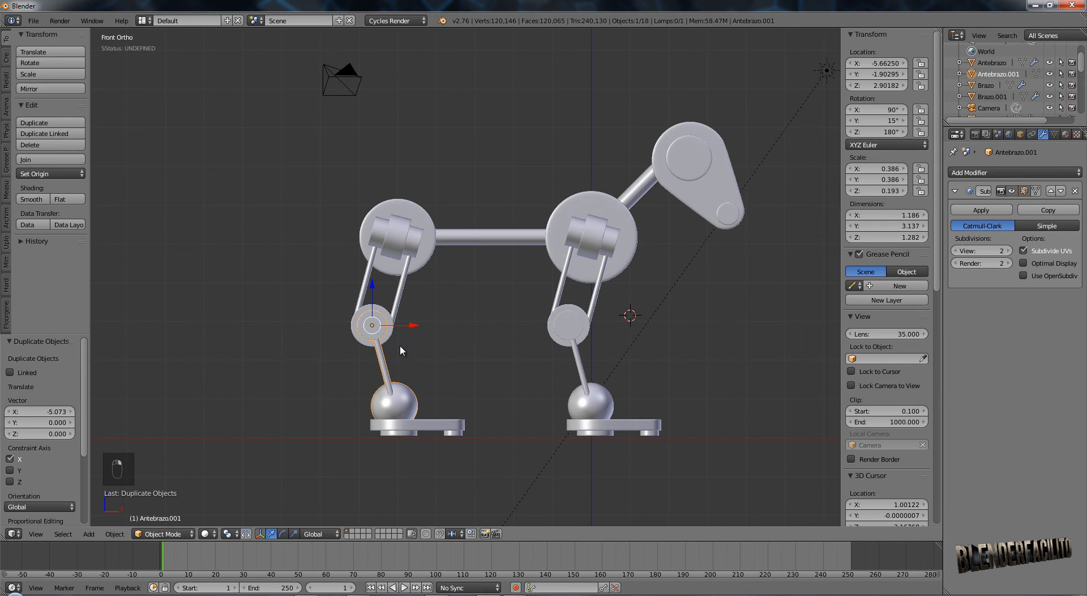
right_click(398, 295, "shift")
right_click(404, 236, "shift")
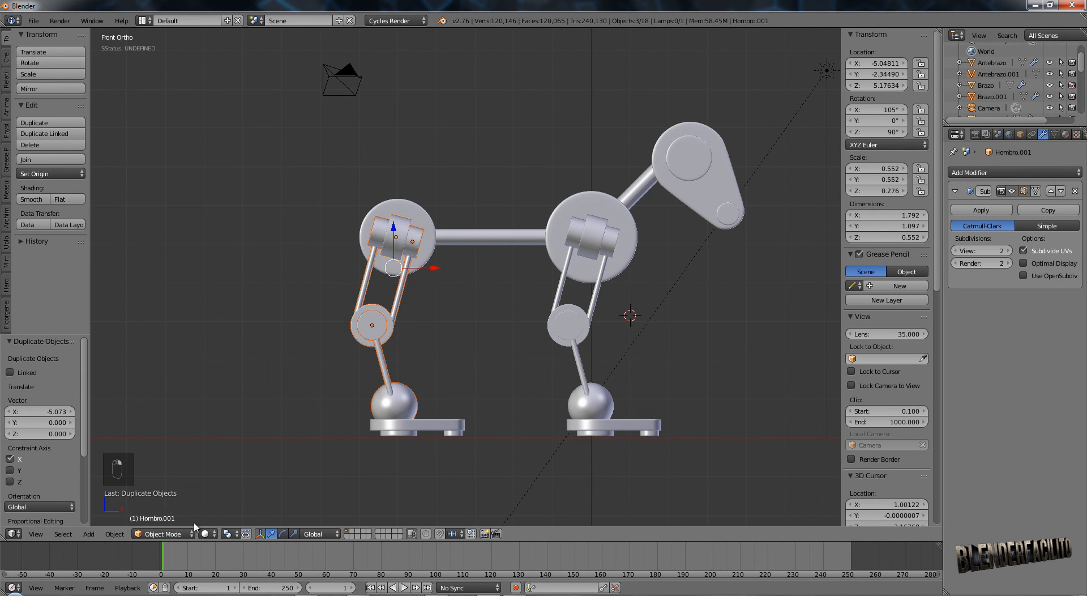
left_click(229, 533)
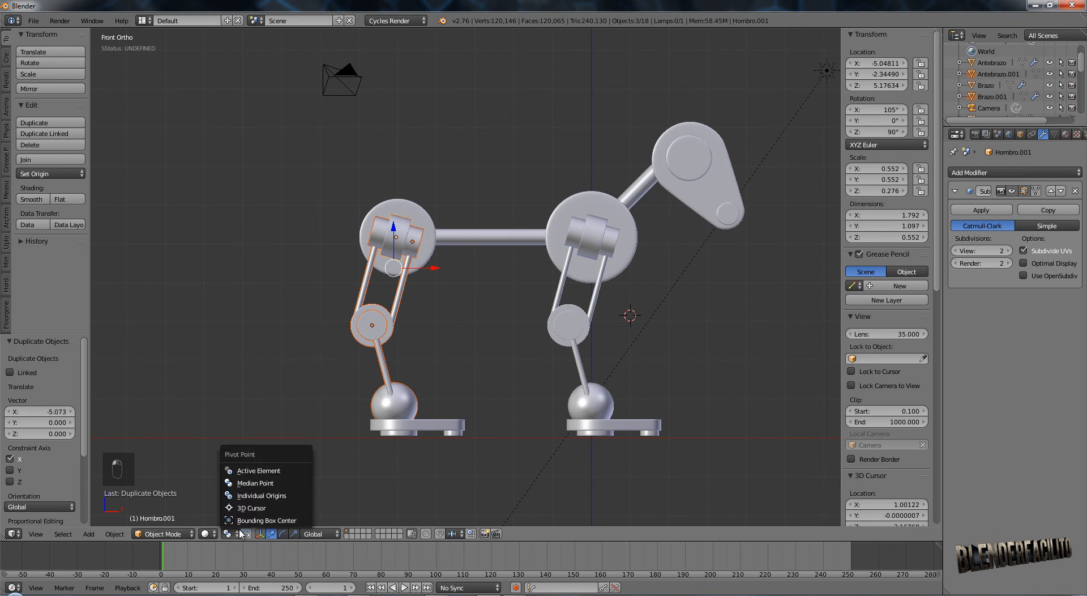
left_click(251, 472)
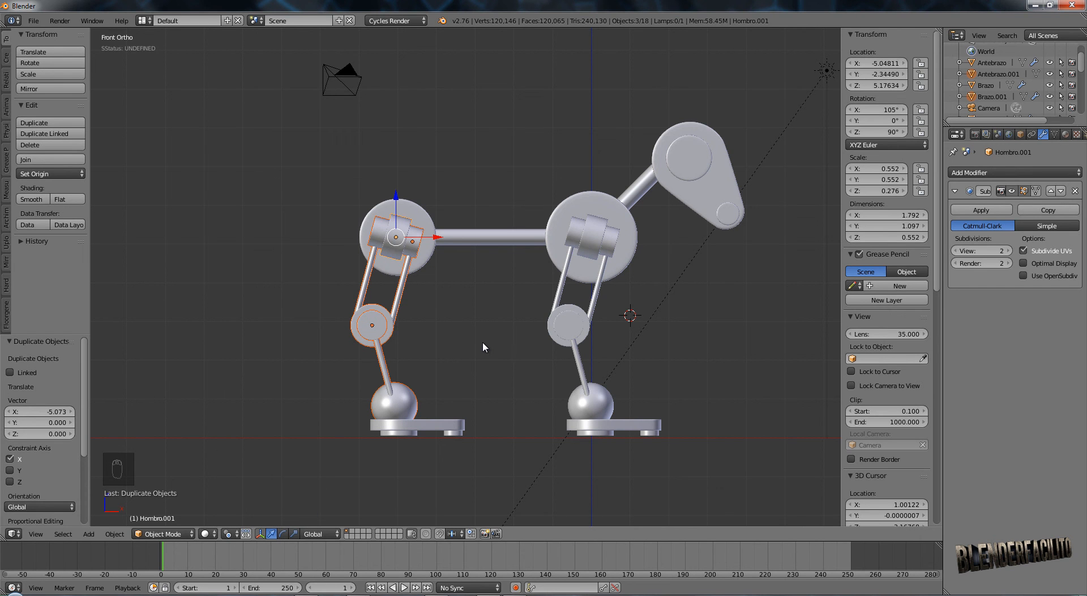
key("r")
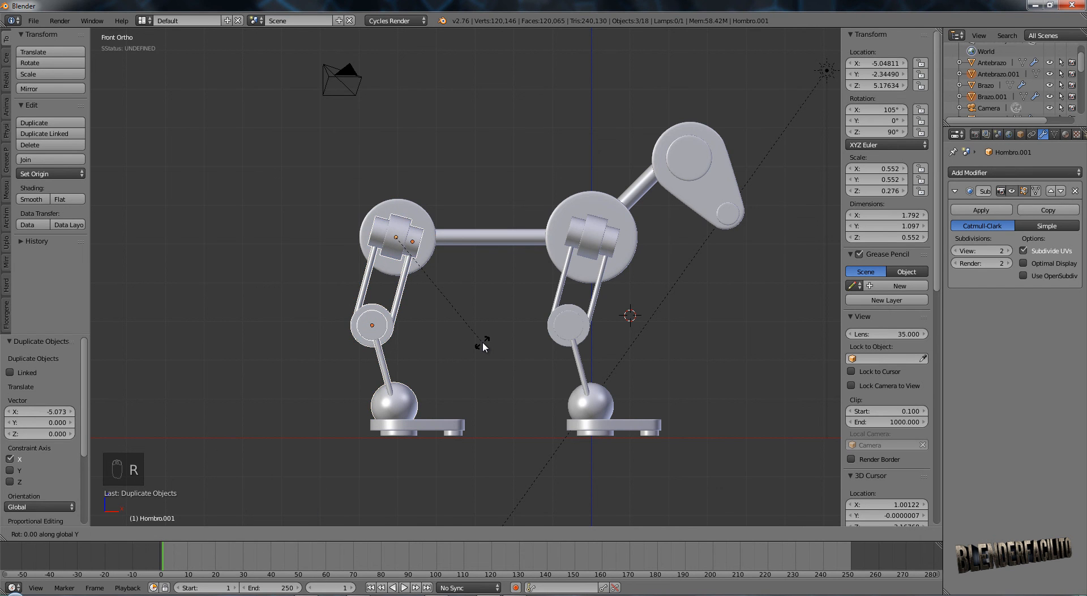
type("-15")
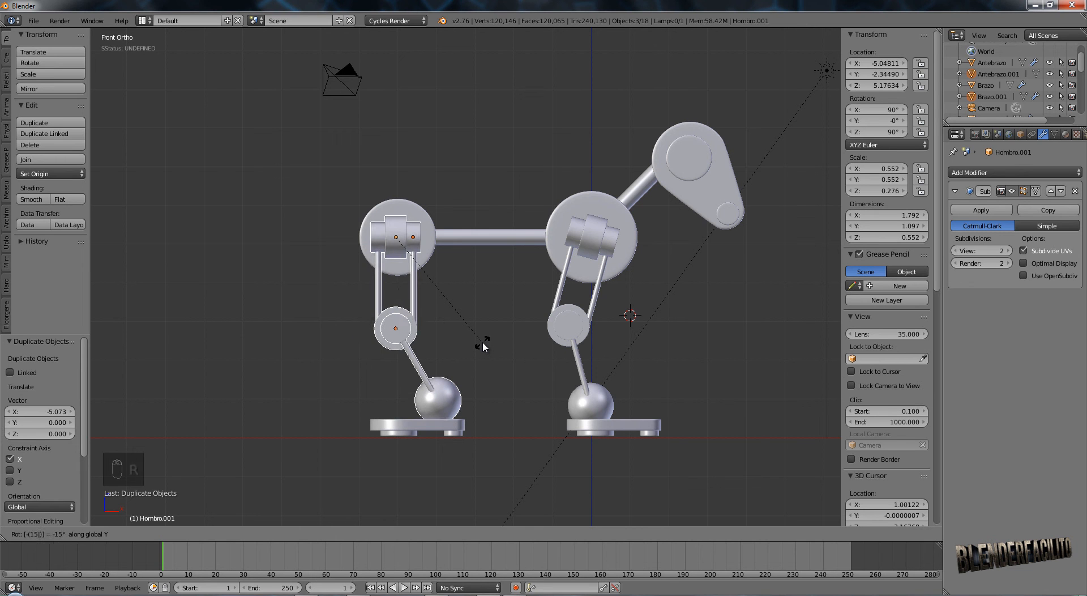
key("BackSpace")
key("BackSpace")
type("30")
key("Return")
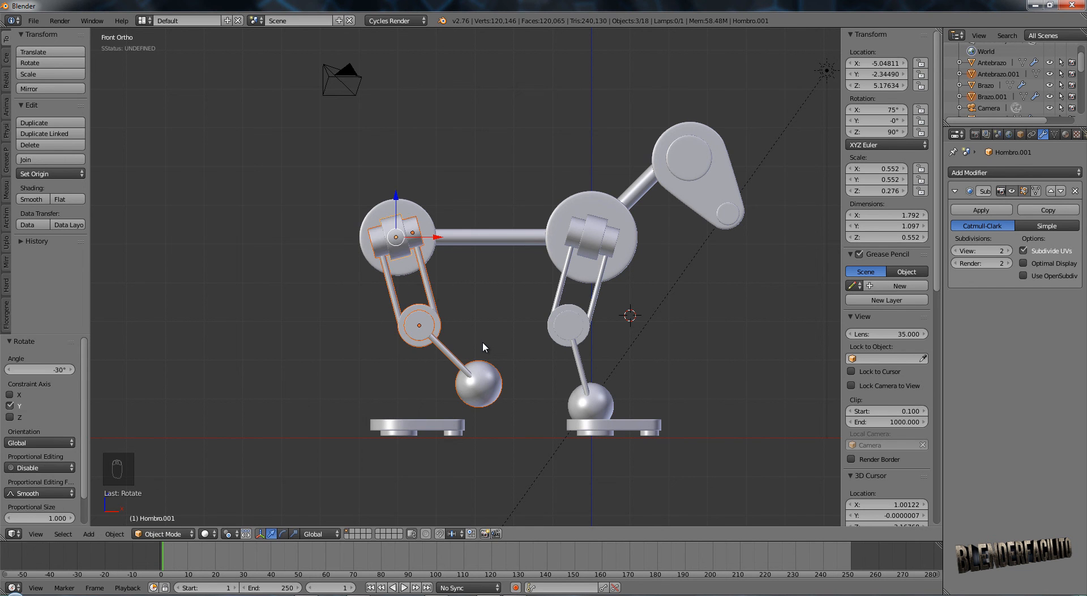
Rotate only the rear leg's Antebrazo copy 60° about Y with Median Point as pivot, and clear the selection.
right_click(421, 326)
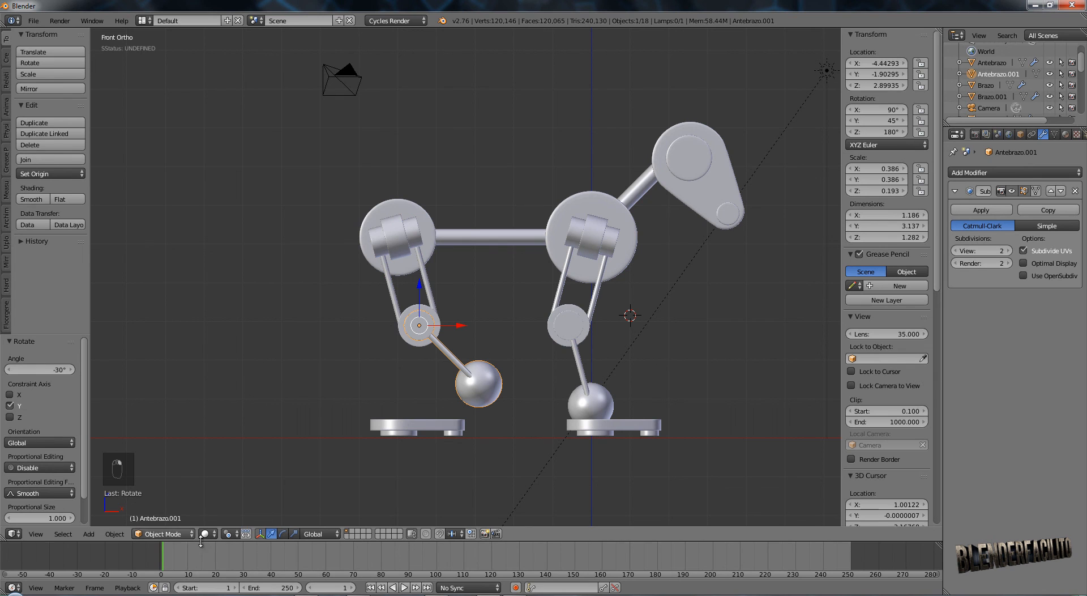
left_click(228, 534)
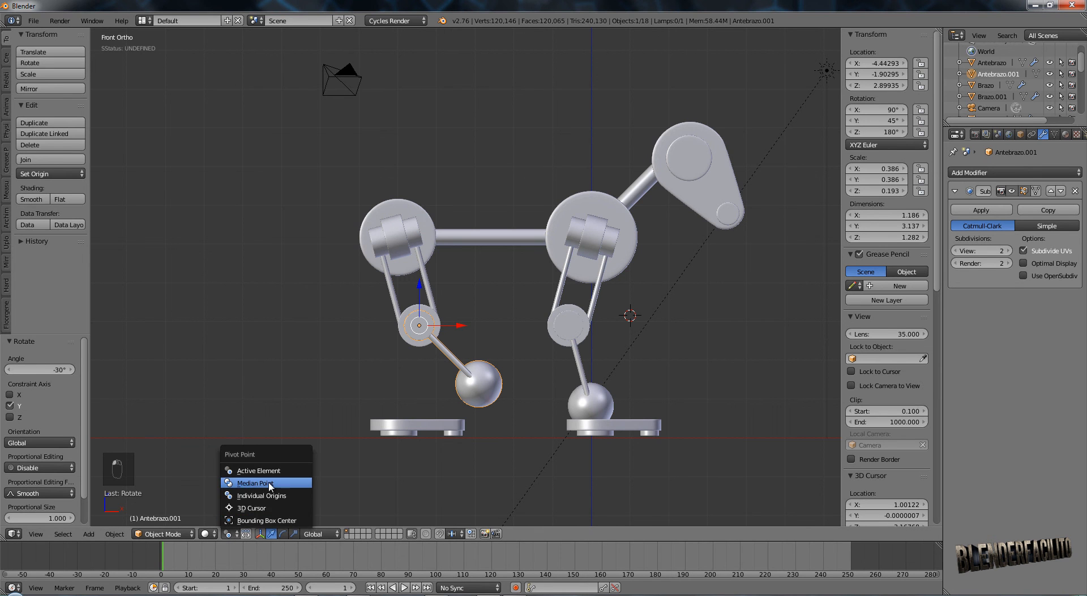
left_click(271, 484)
key("r")
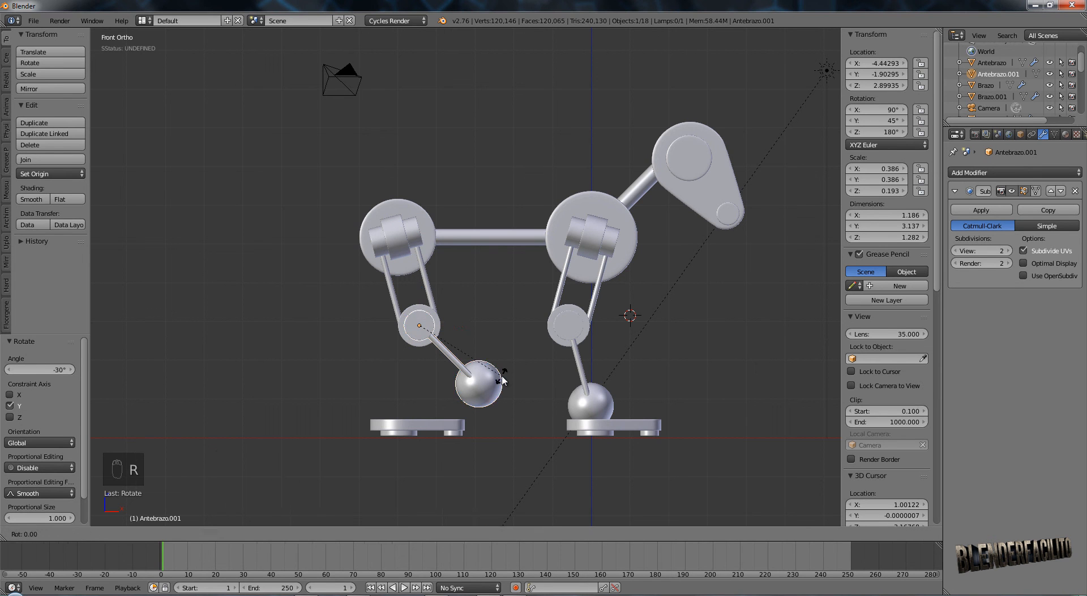
key("y")
key("6")
key("0")
key("Return")
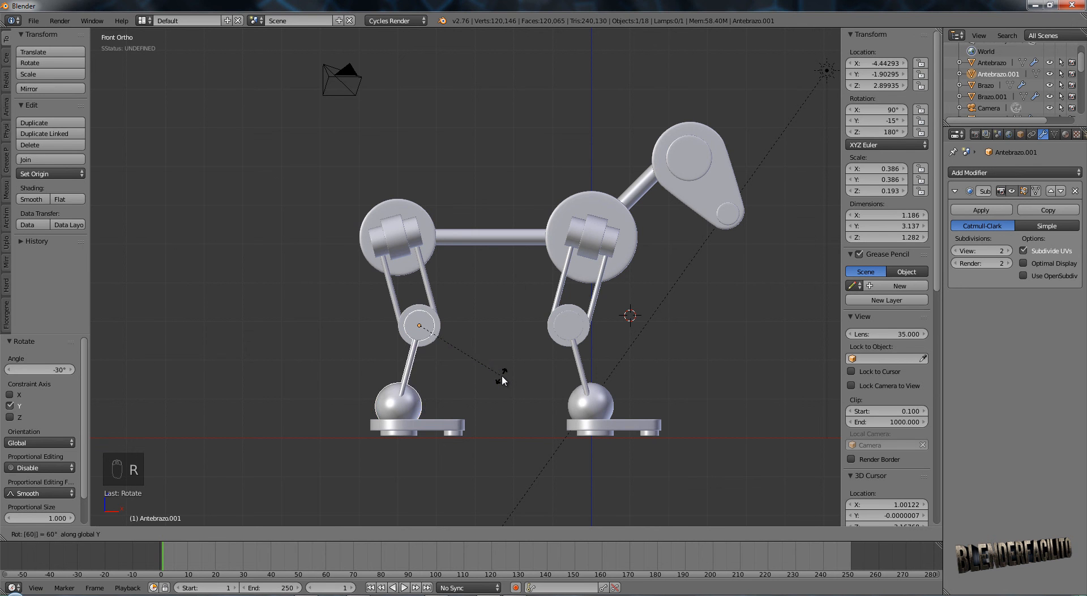
key("a")
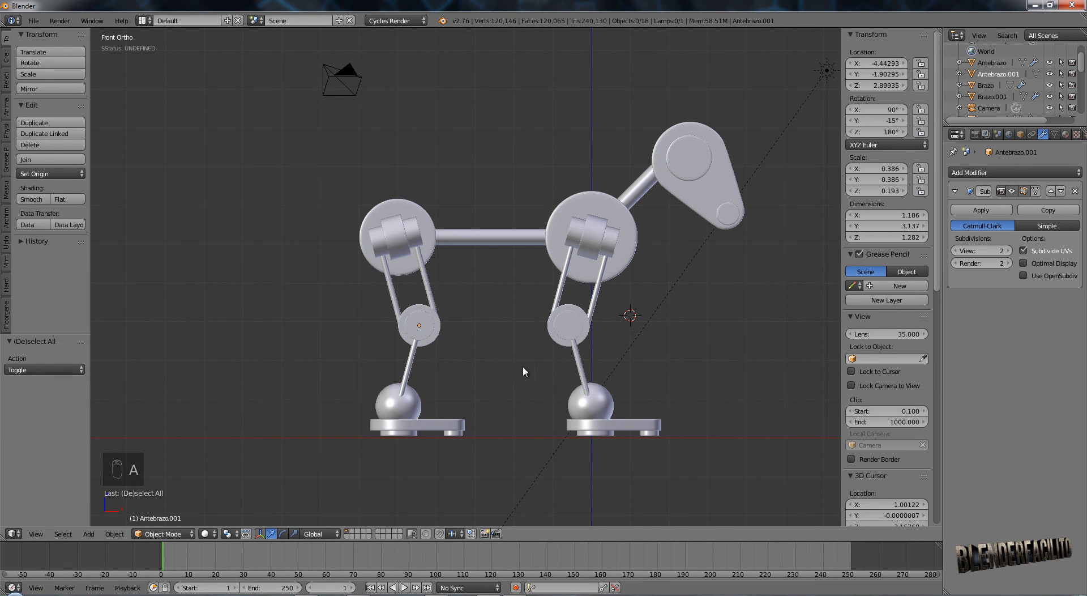
Select all eight parts of the front and rear legs together, from shoulders down to both feet.
middle_click_drag(680, 369, 617, 393)
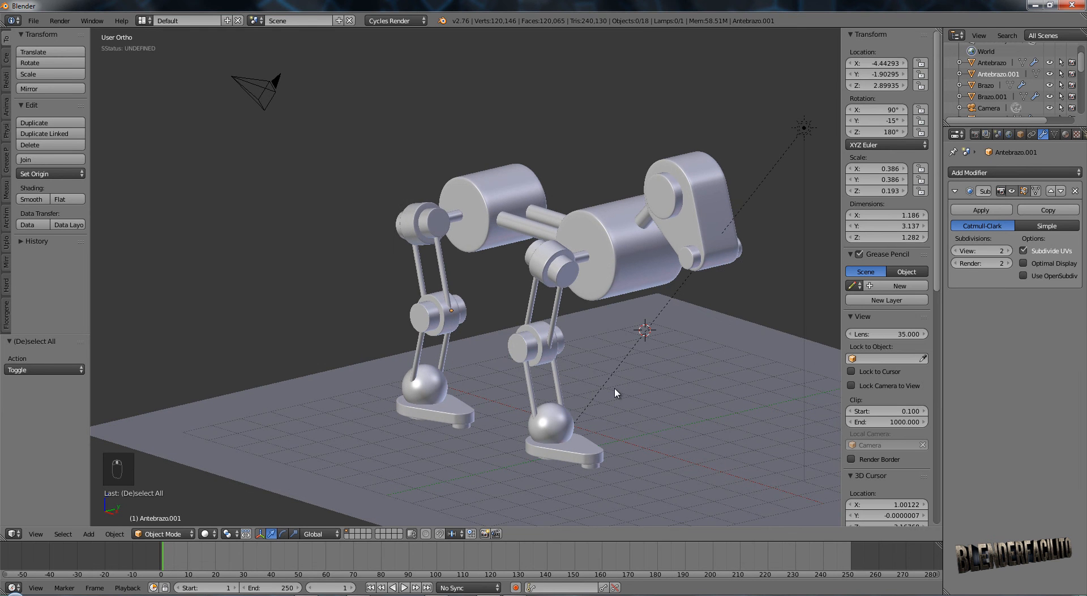
key("KP_3")
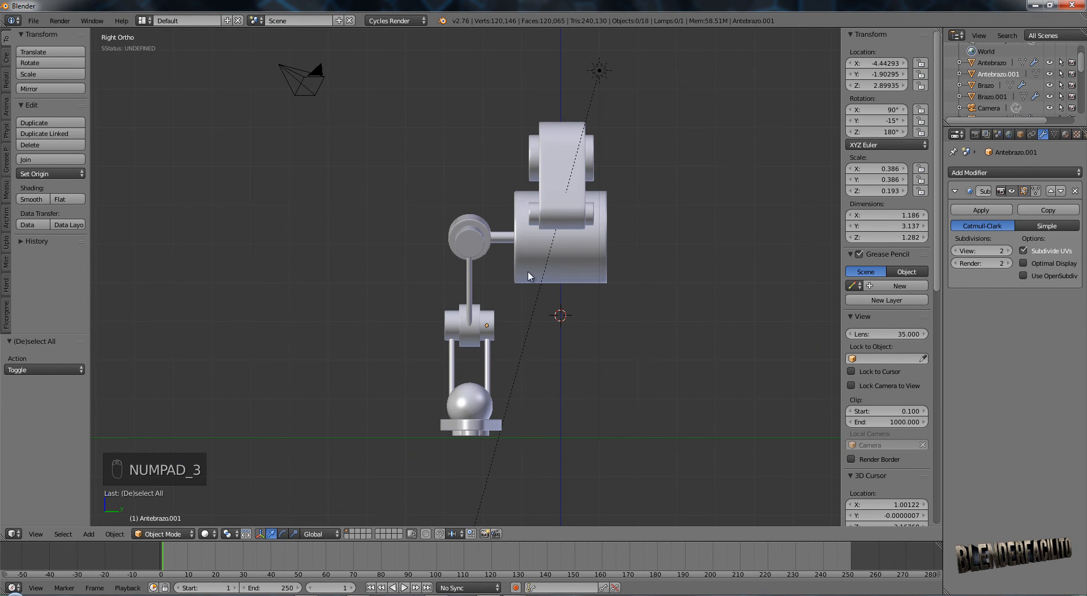
middle_click_drag(507, 252, 564, 385)
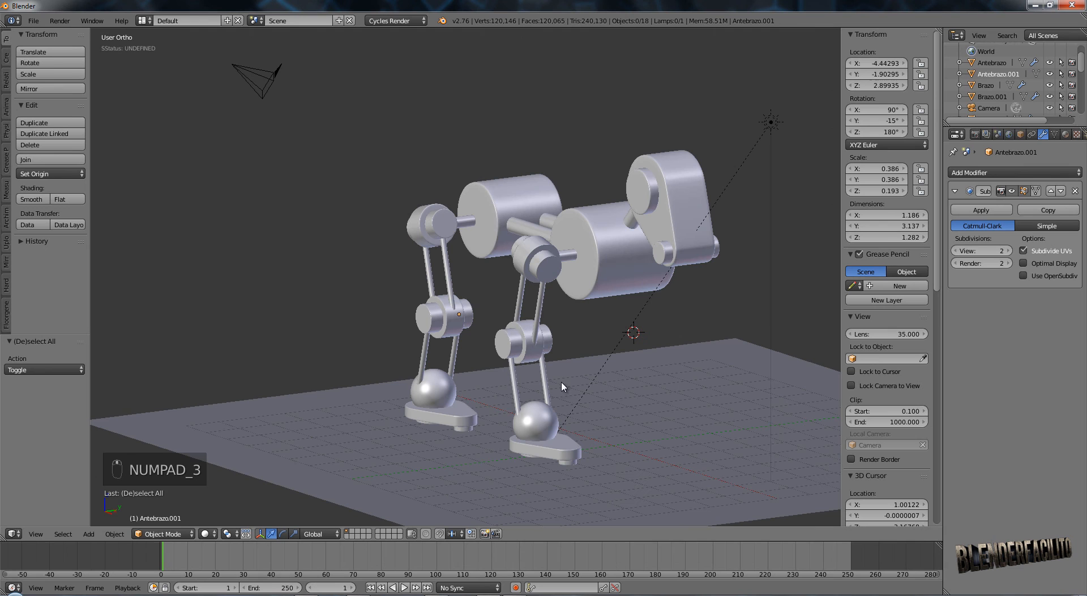
right_click(552, 435)
right_click(552, 435, "shift")
right_click(542, 326, "shift")
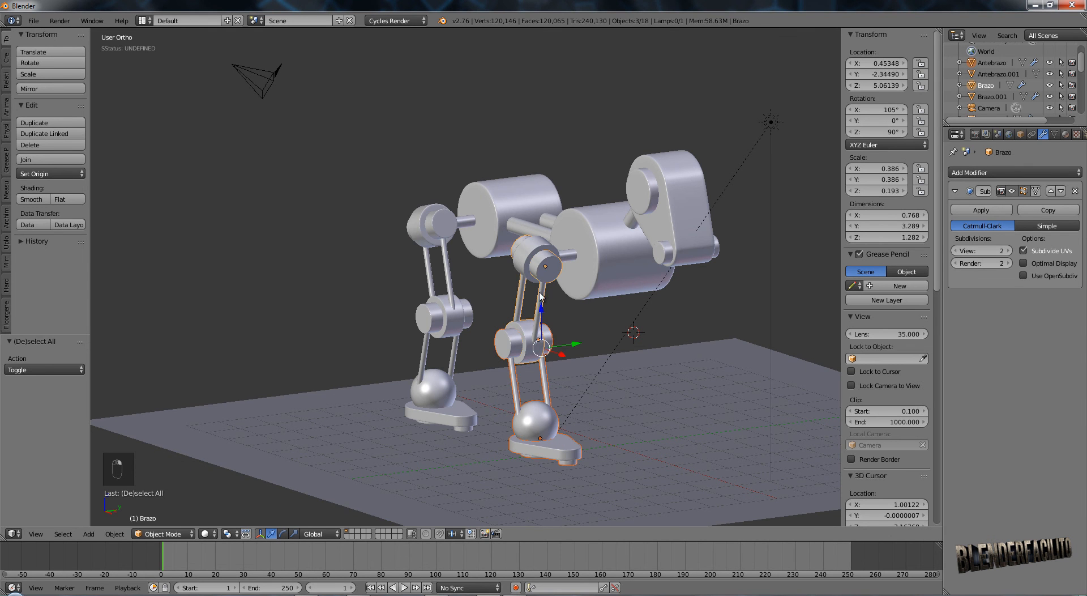
right_click(538, 258, "shift")
right_click(441, 237, "shift")
right_click(462, 225, "shift")
right_click(454, 314, "shift")
right_click(460, 327, "shift")
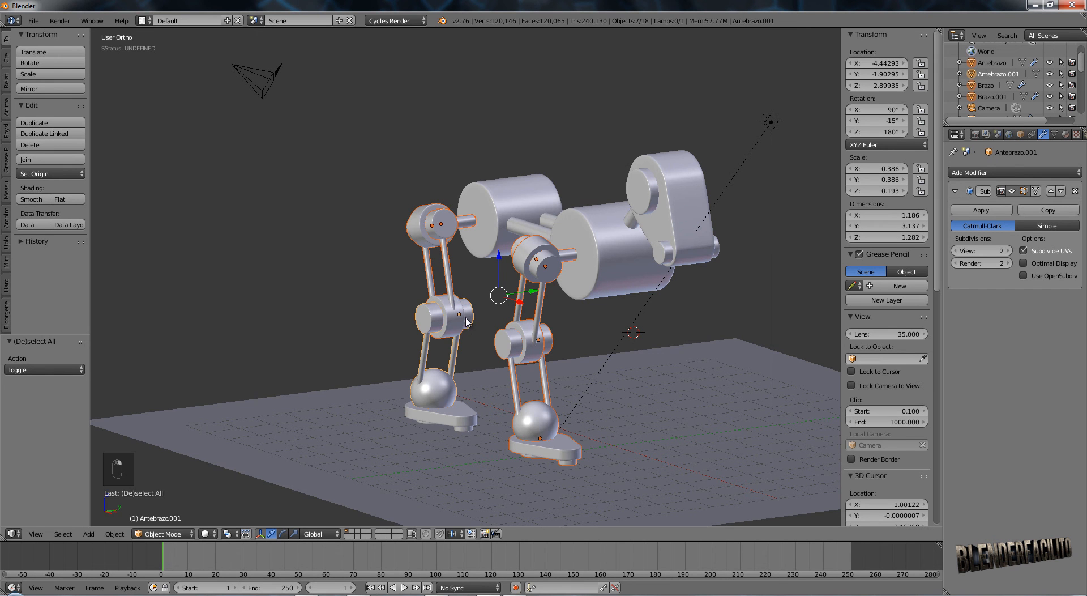
right_click(458, 429, "shift")
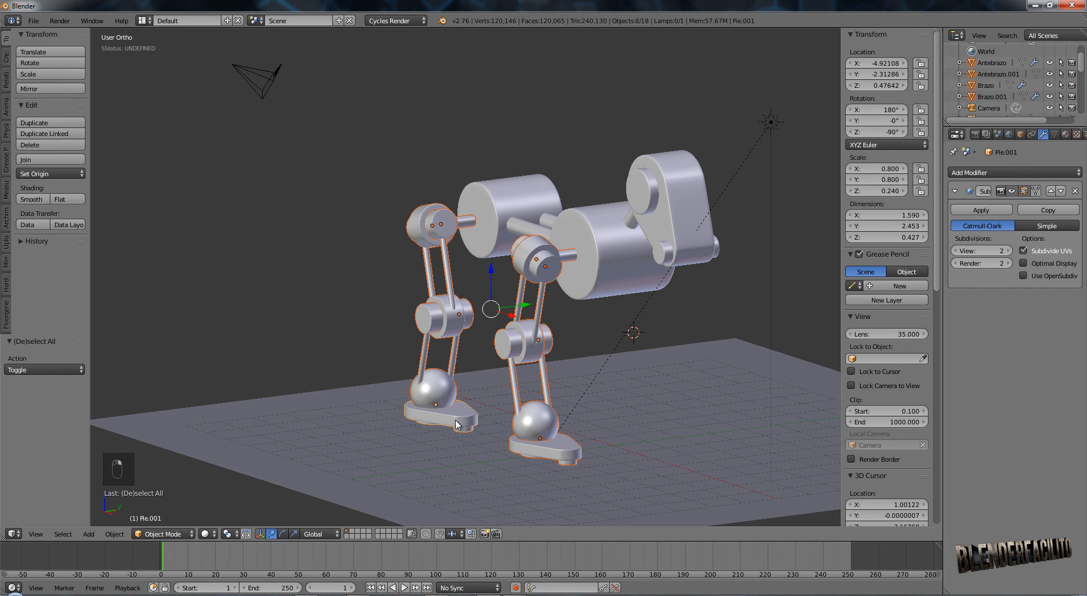
Duplicate both legs in right view and move the copies about 4.59 along Y to the body's other side.
key("KP_3")
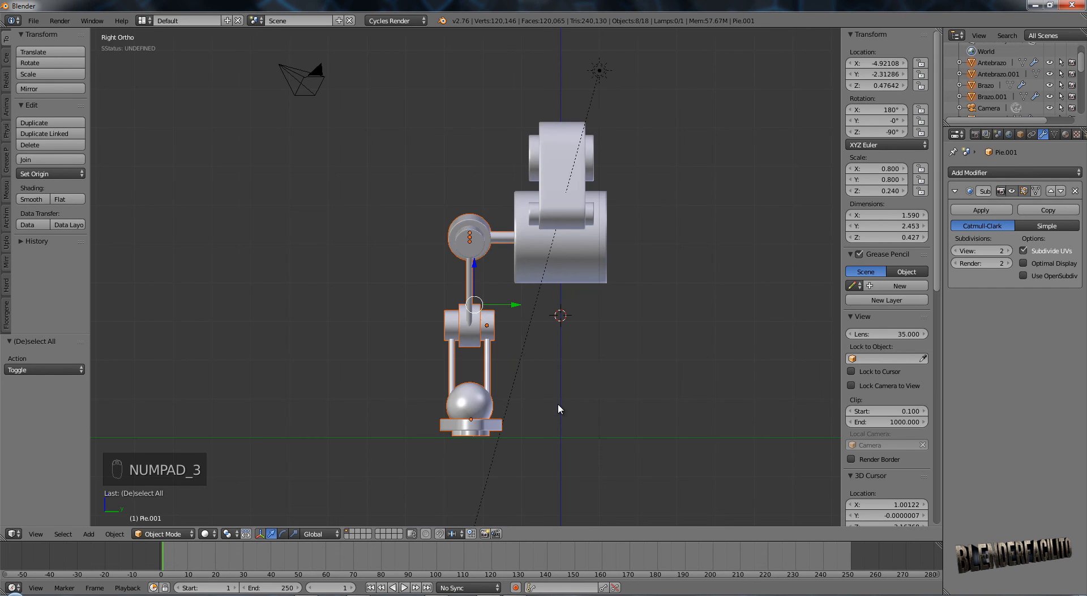
key("shift+d")
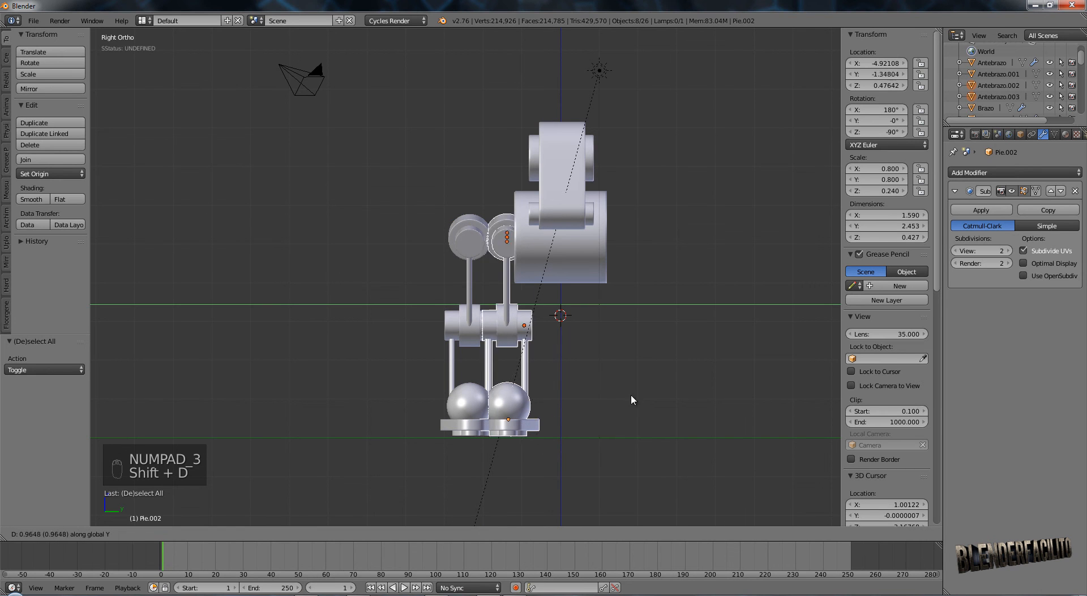
left_click(735, 388)
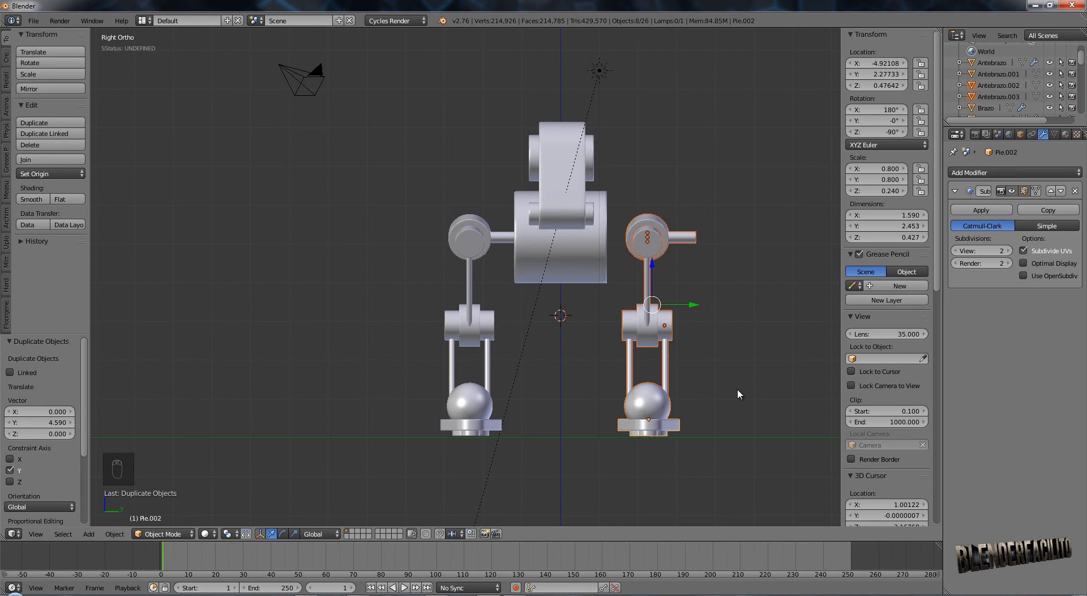
Mirror the duplicated legs with a -1 scale along Y, shift them about 0.1 toward the body, and clear the selection.
type("sy")
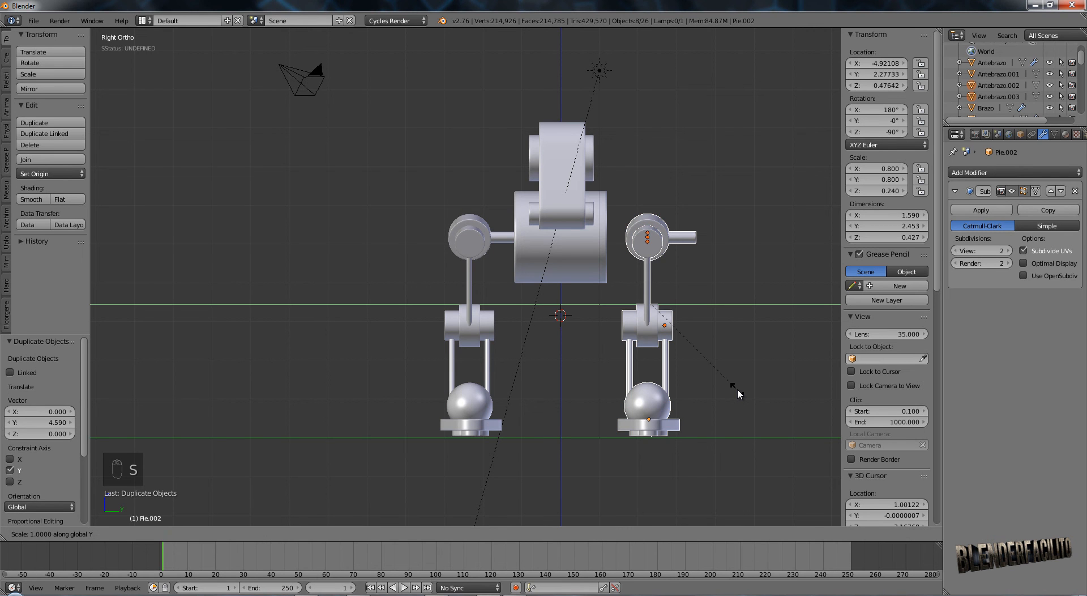
type("-1")
key("Return")
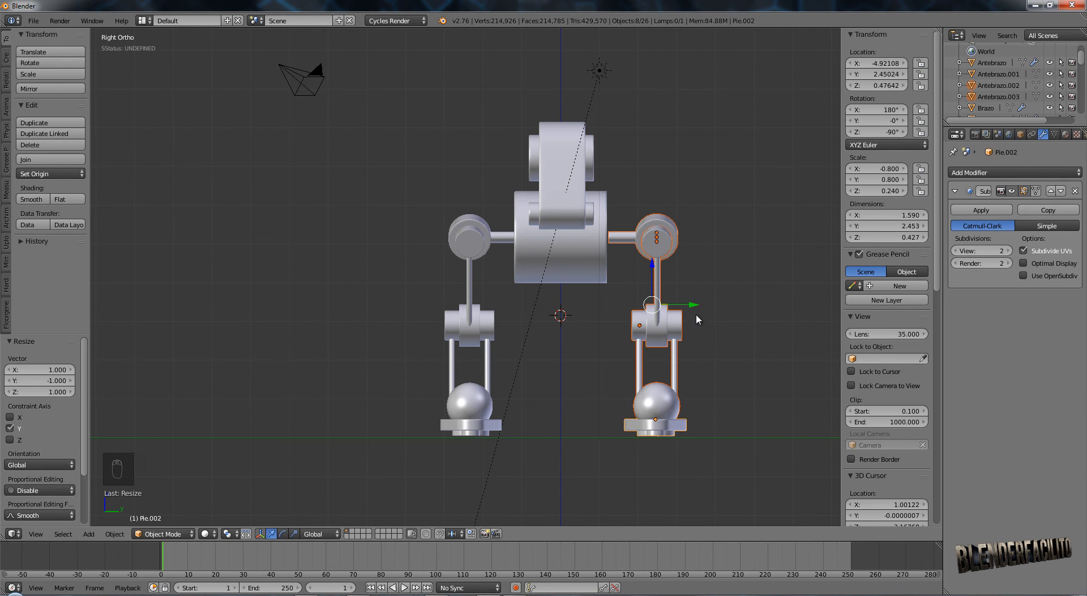
left_click_drag(694, 304, 690, 304)
key("a")
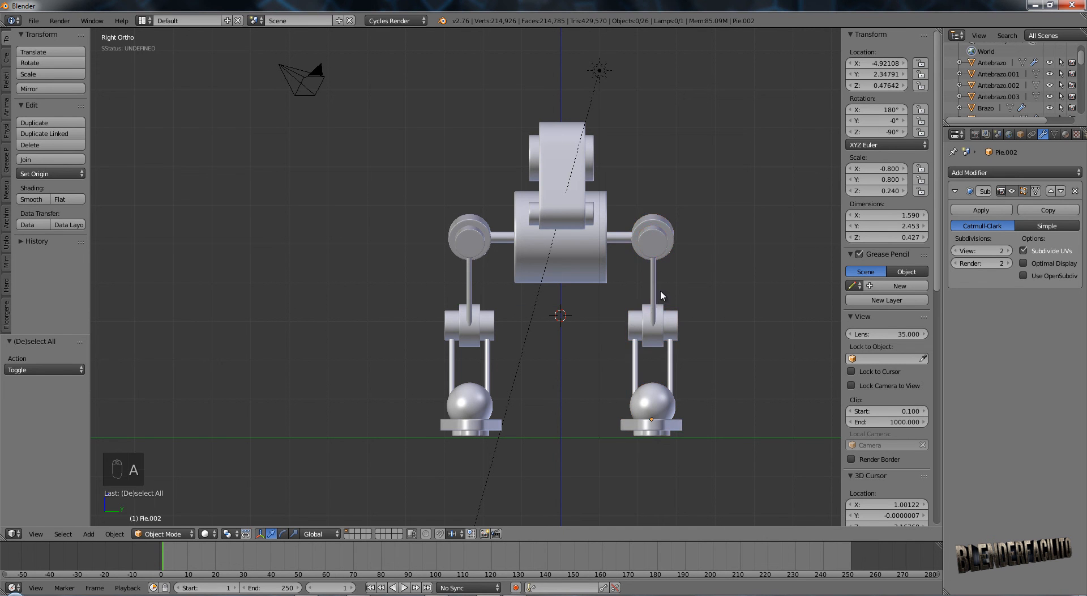
Lock the camera to the view and reposition it so the whole robot dog fits inside the camera frame.
scroll(668, 294, "down", 2)
middle_click_drag(666, 298, 580, 328)
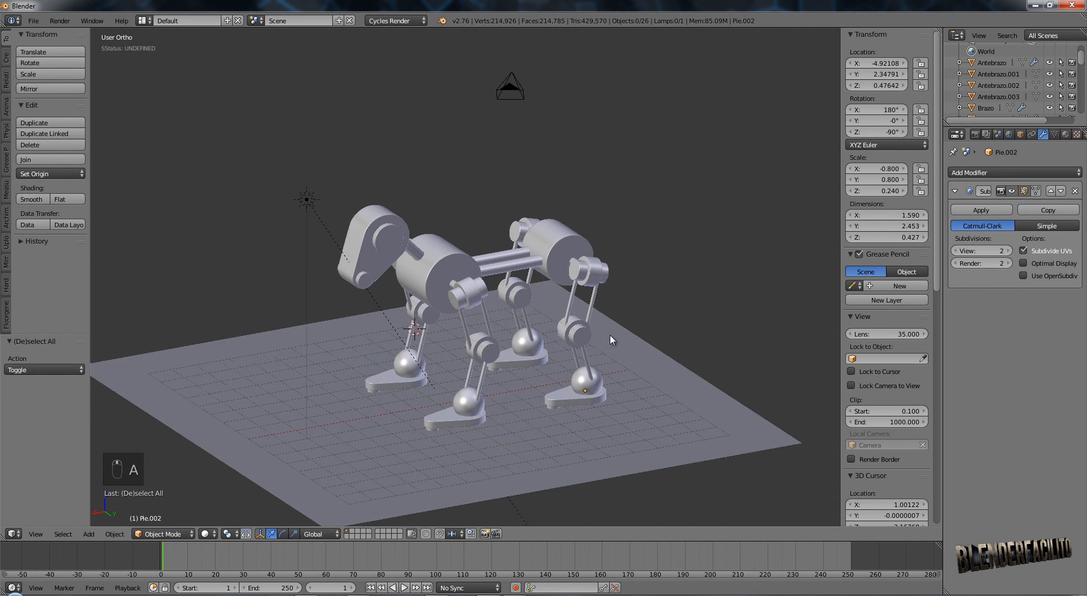
middle_click_drag(580, 374, 636, 352)
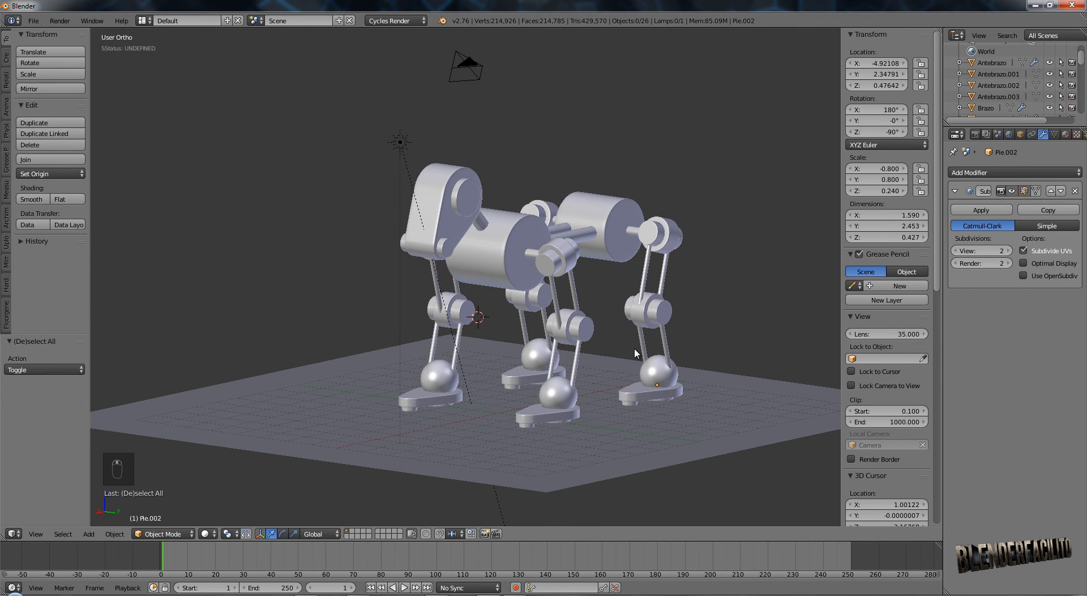
middle_click_drag(485, 359, 547, 367)
key("KP_0")
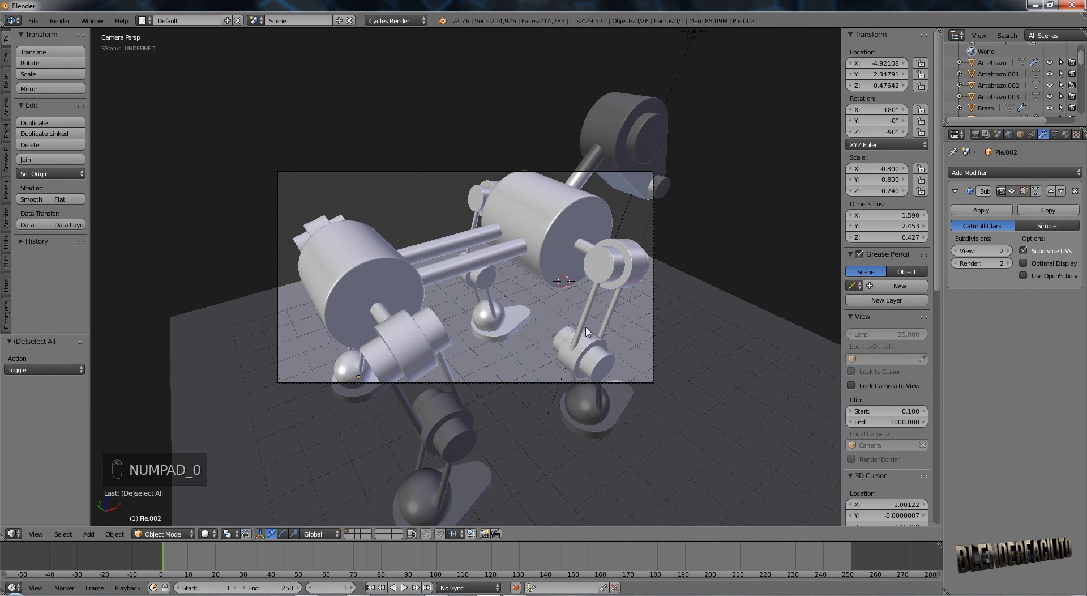
left_click(874, 390)
scroll(509, 311, "down", 5)
middle_click_drag(510, 311, 607, 341)
Move the ground plane about -2.321 along X, scale it up by a factor of 5, and clear the selection.
right_click(607, 341)
right_click(626, 369)
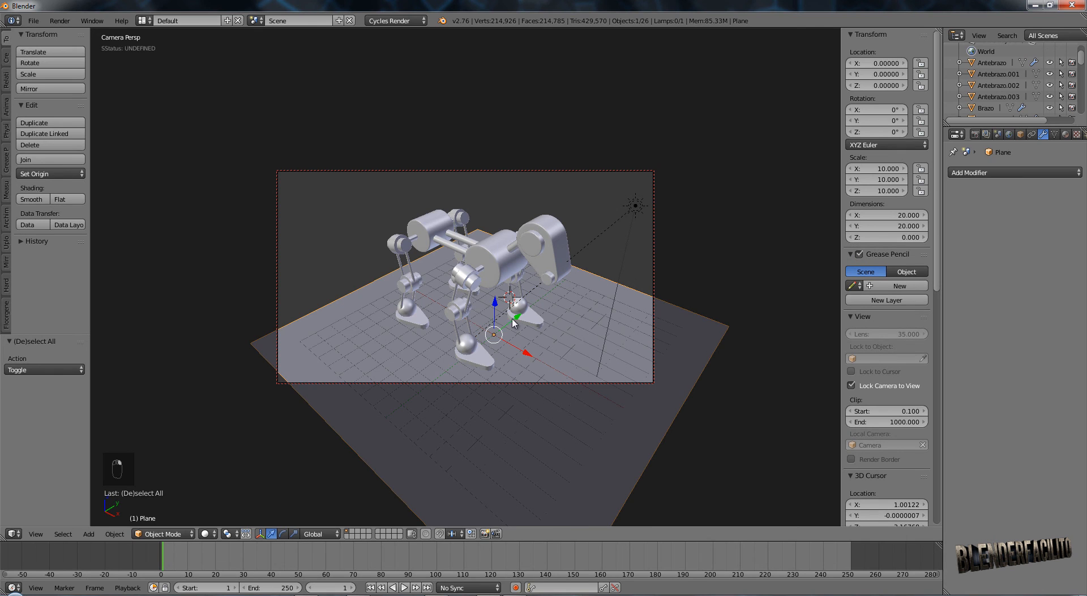
left_click_drag(526, 355, 497, 339)
key("s")
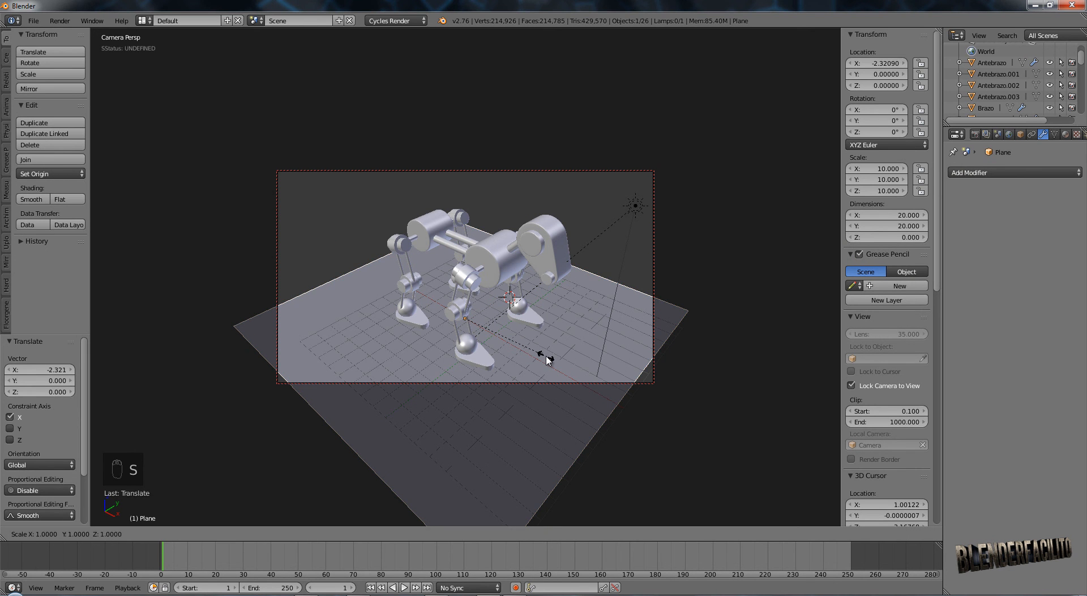
key("5")
key("Return")
key("a")
Lower the camera angle slightly and switch the viewport to rendered shading to preview the robot dog.
middle_click_drag(586, 339, 587, 326)
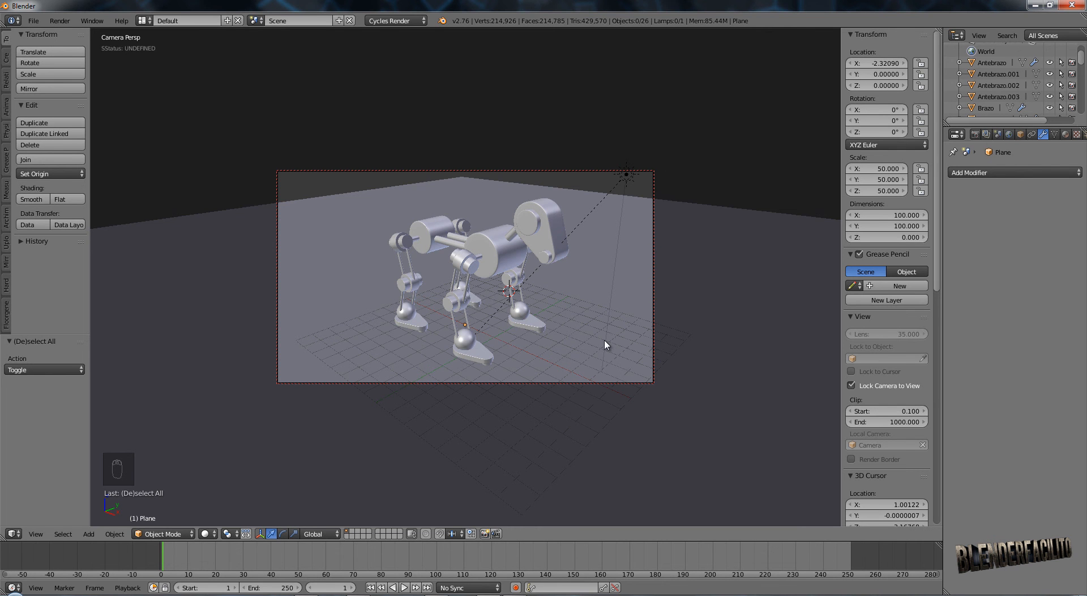
key("shift+z")
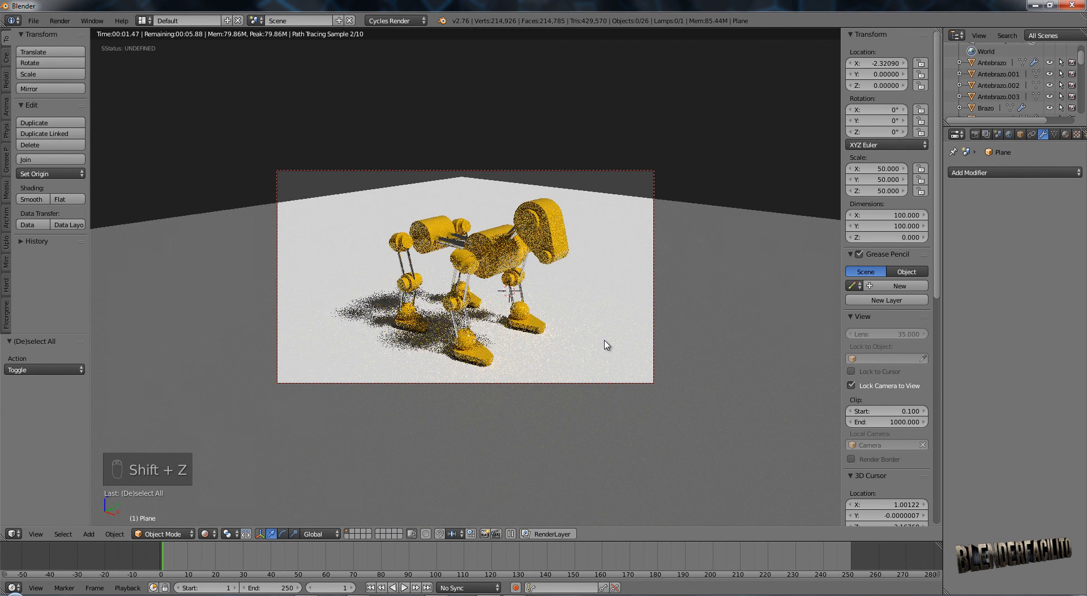